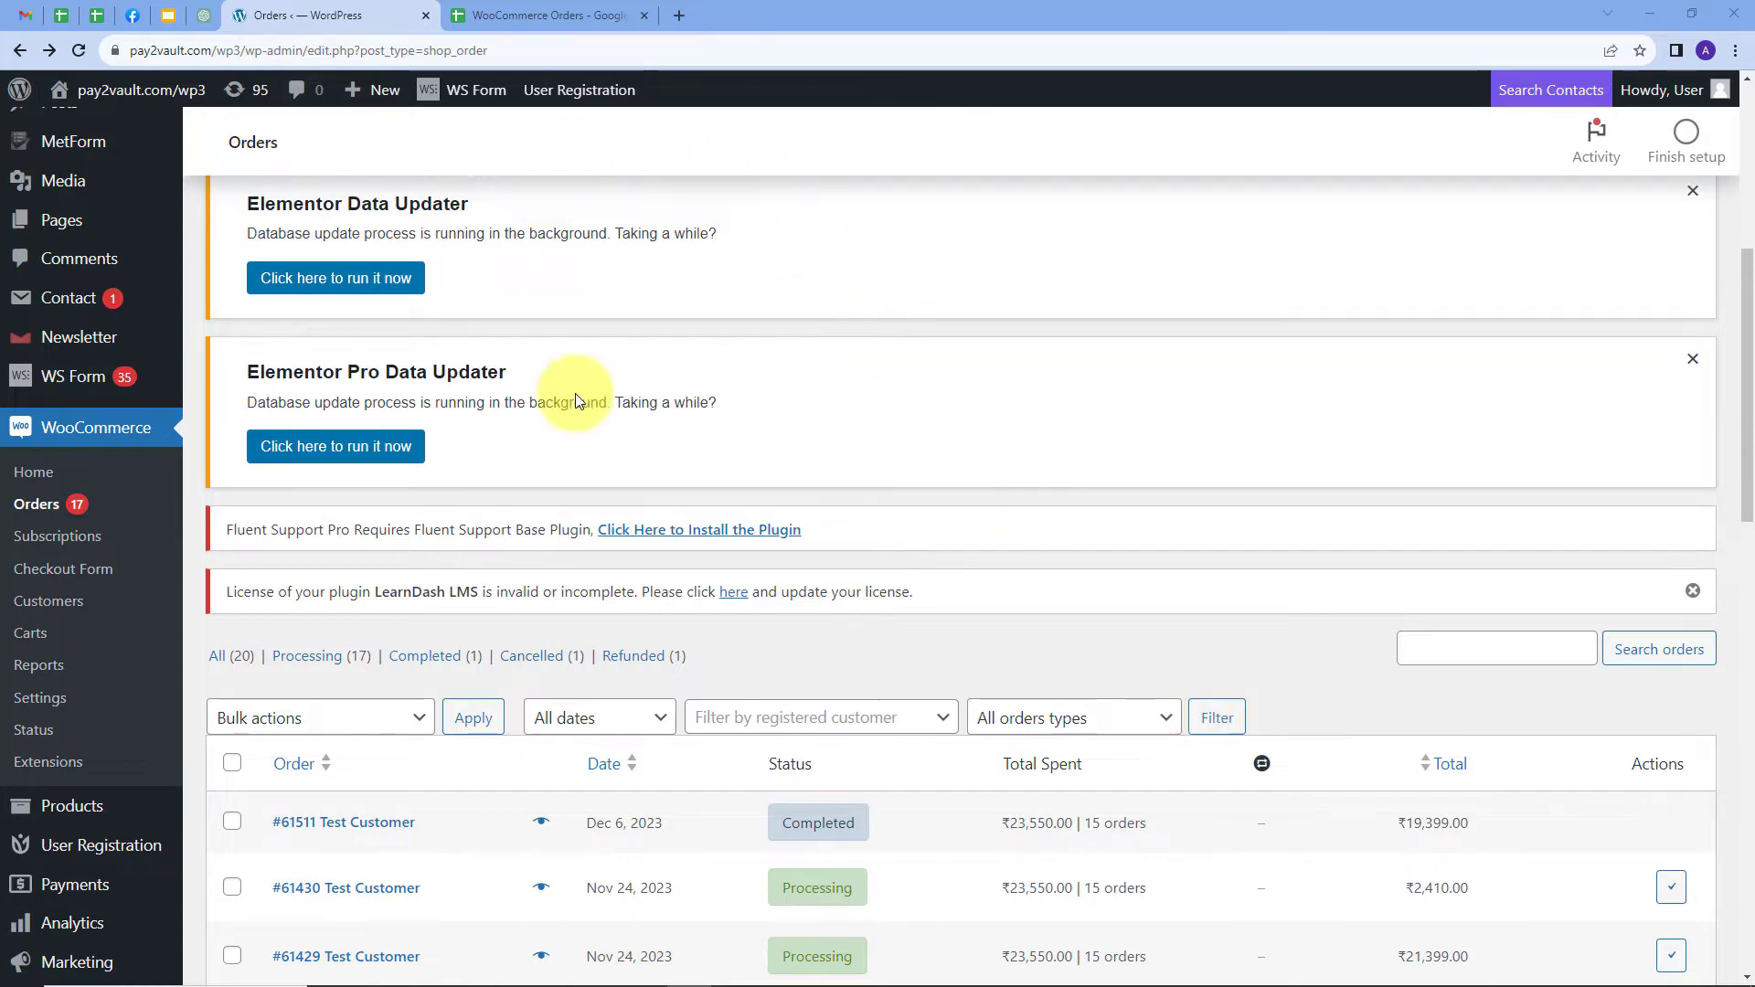
Compare the WordPress orders list with the WooCommerce Orders sheet, ending on the sheet's order rows
click(547, 15)
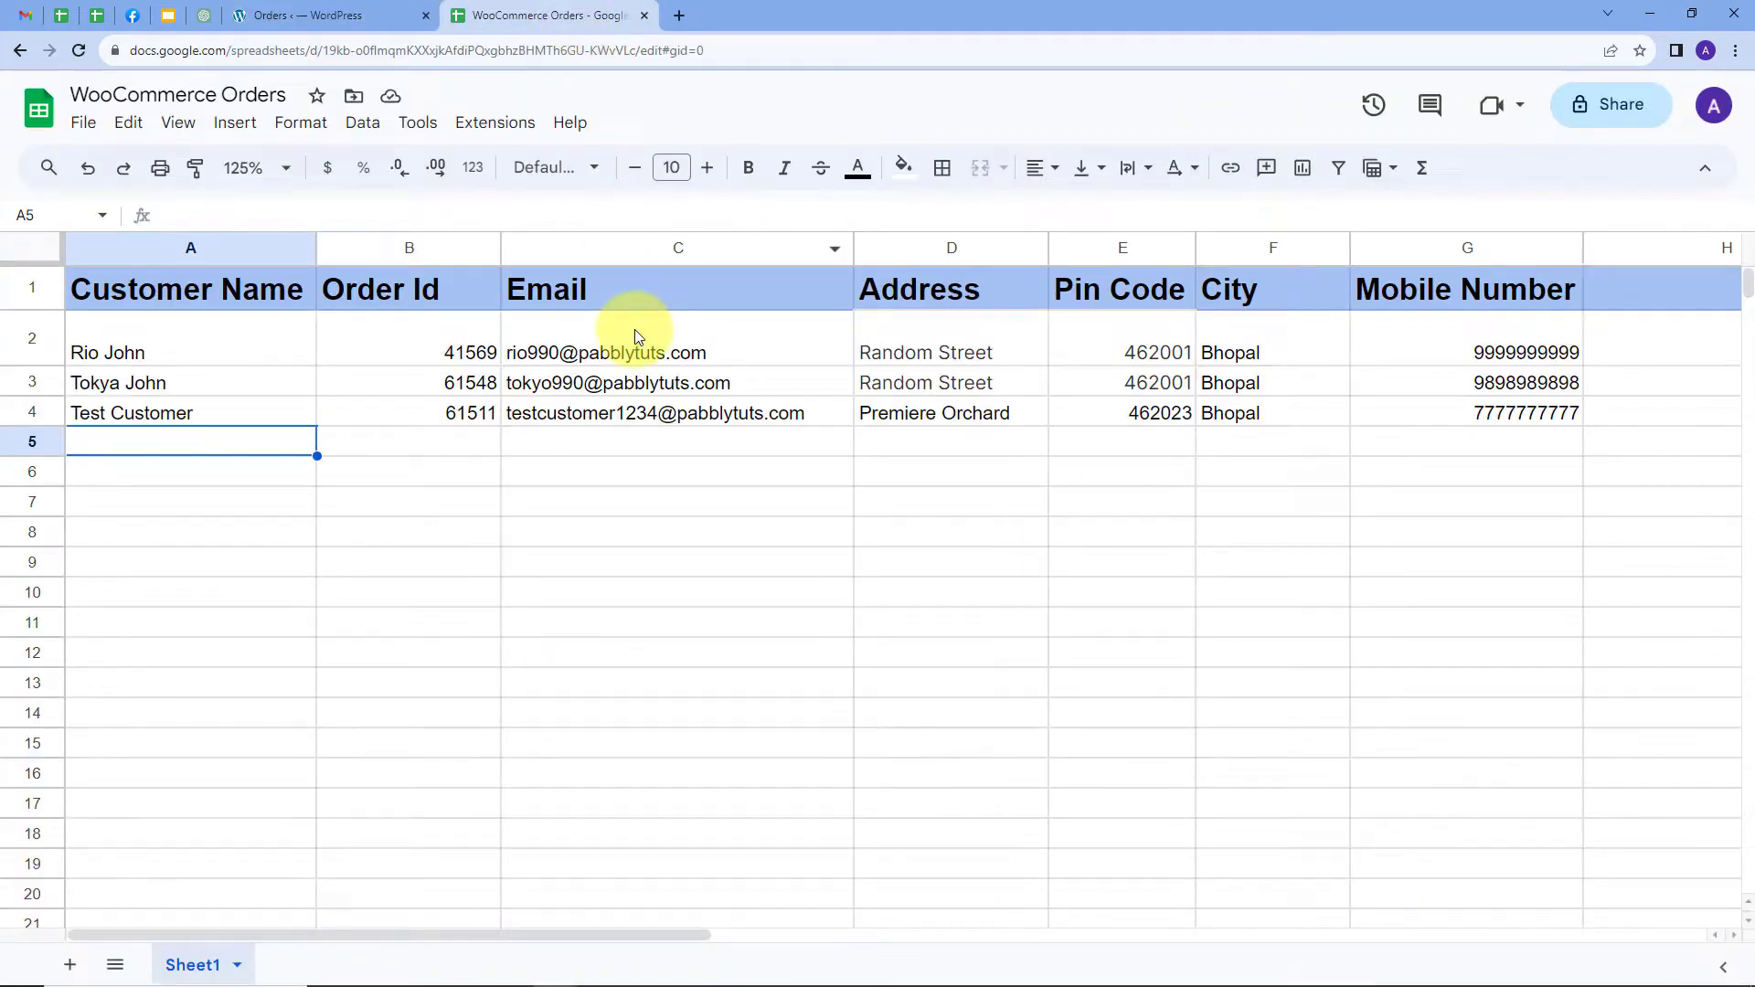
click(340, 16)
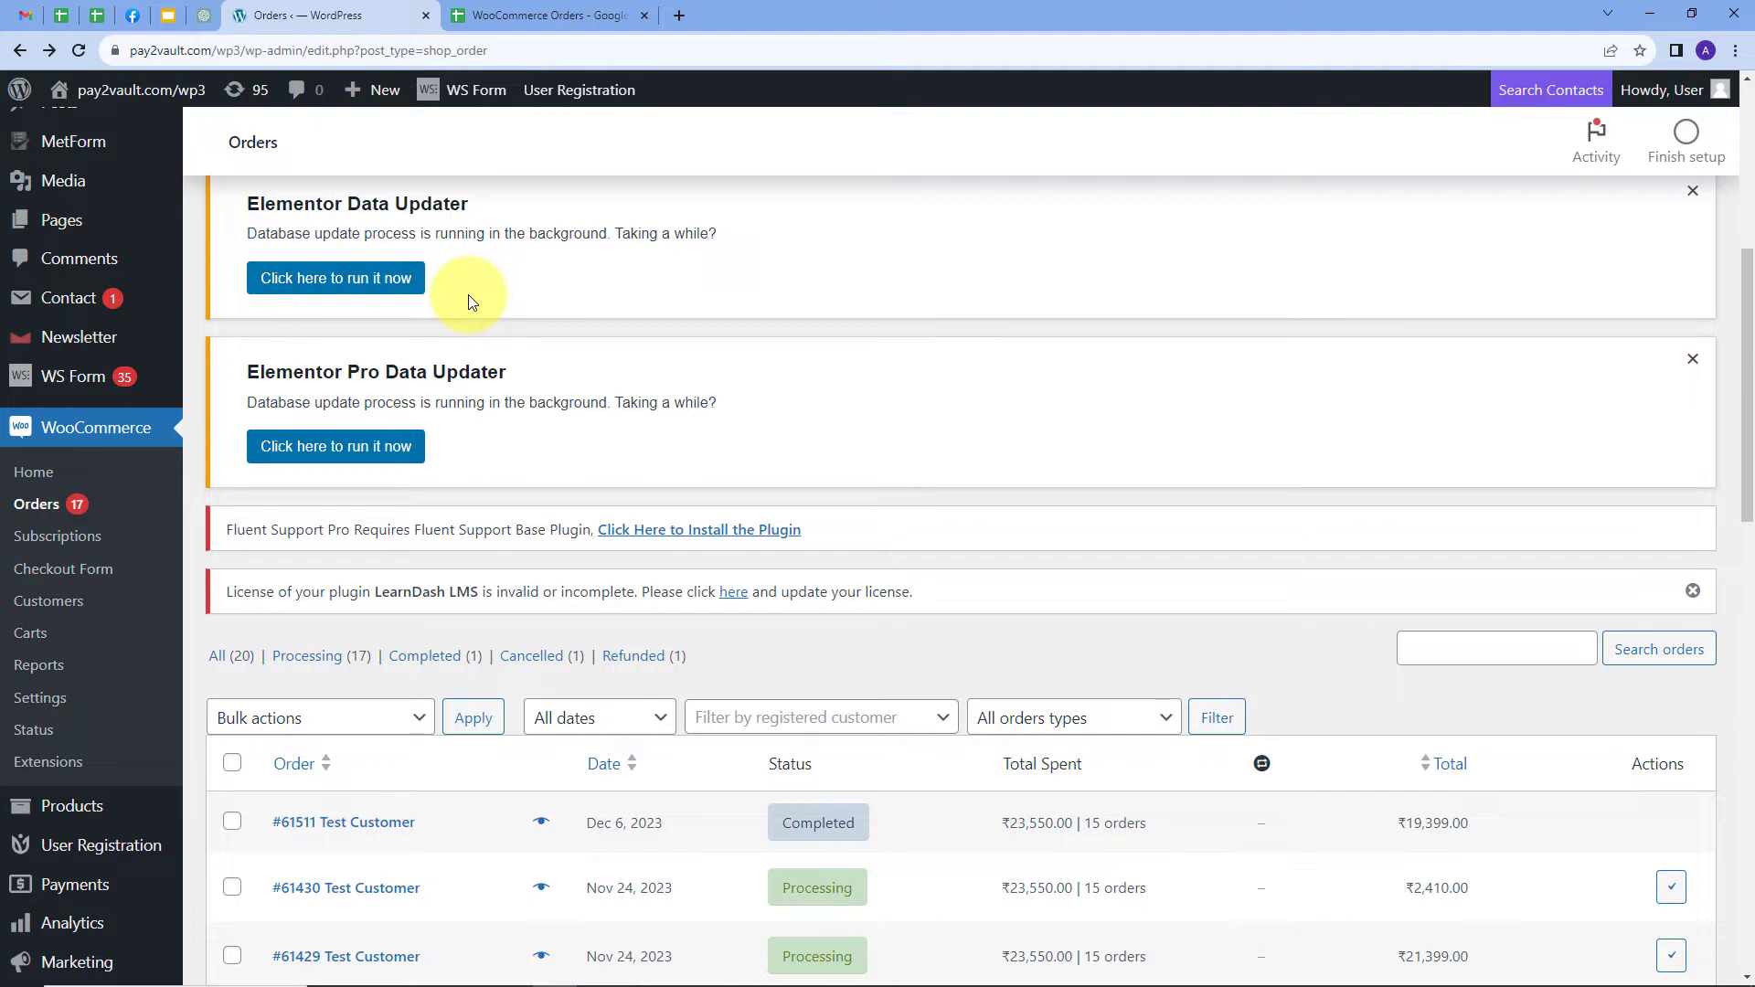
scroll(863, 552, down, 6)
mouse_move(775, 499)
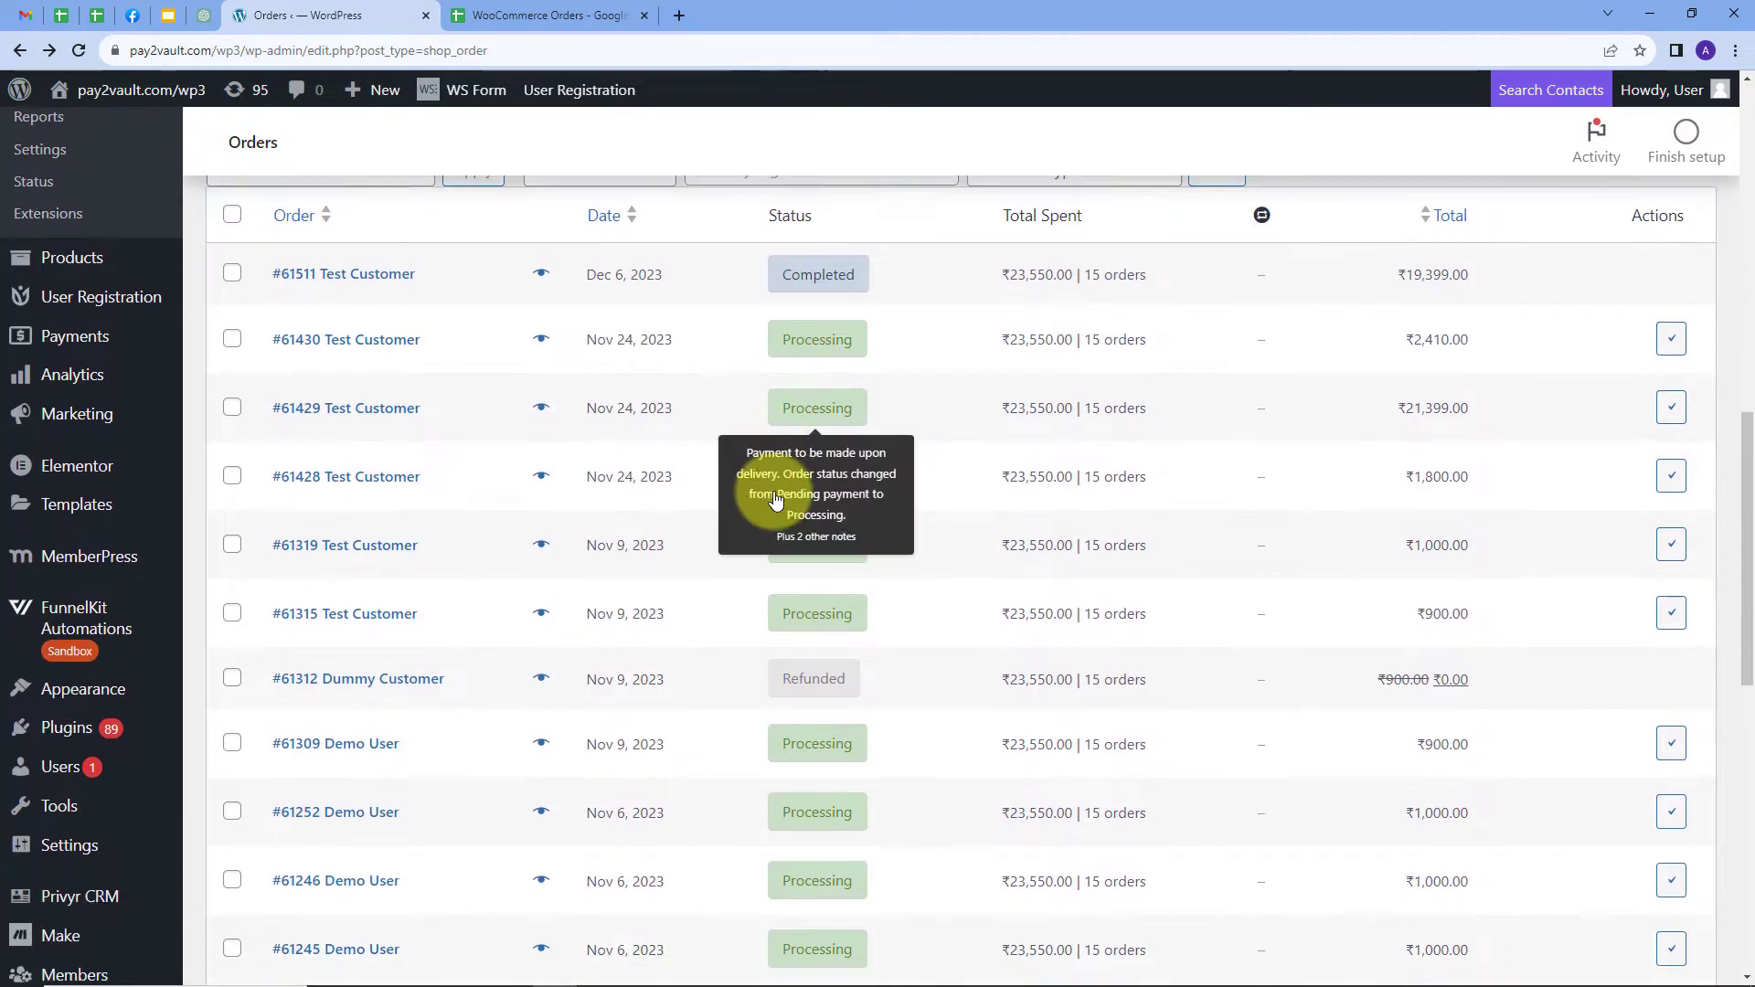
scroll(776, 500, down, 1)
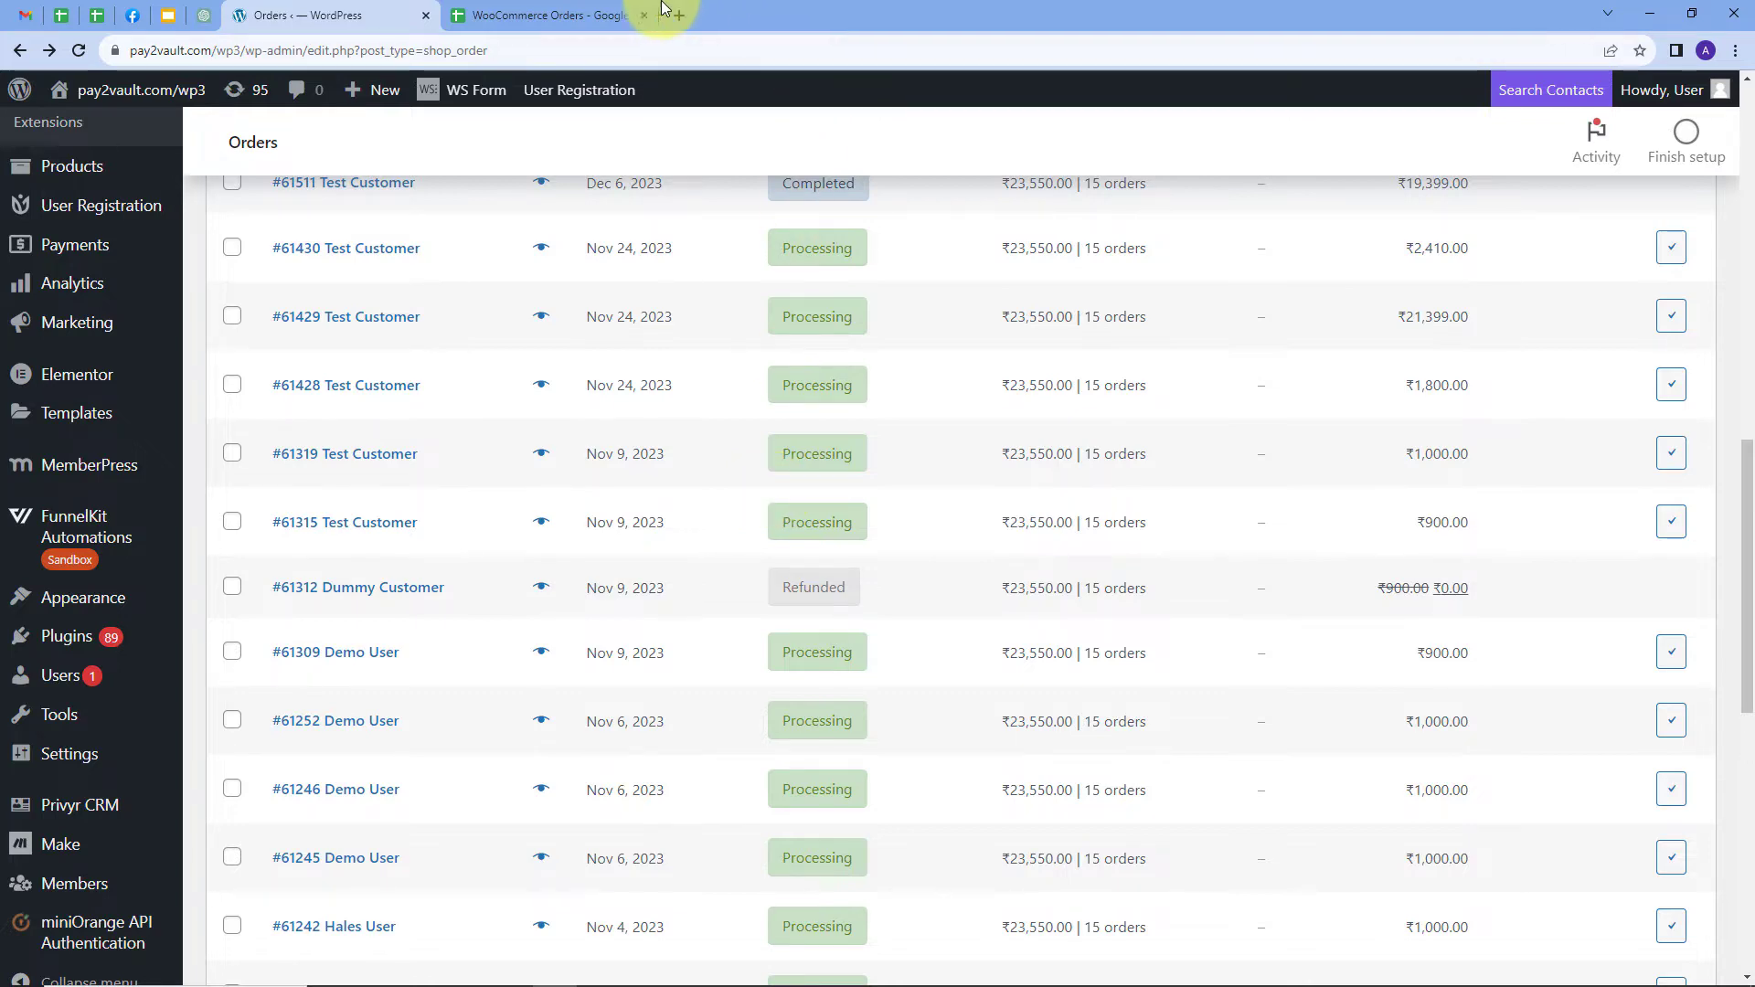
click(554, 17)
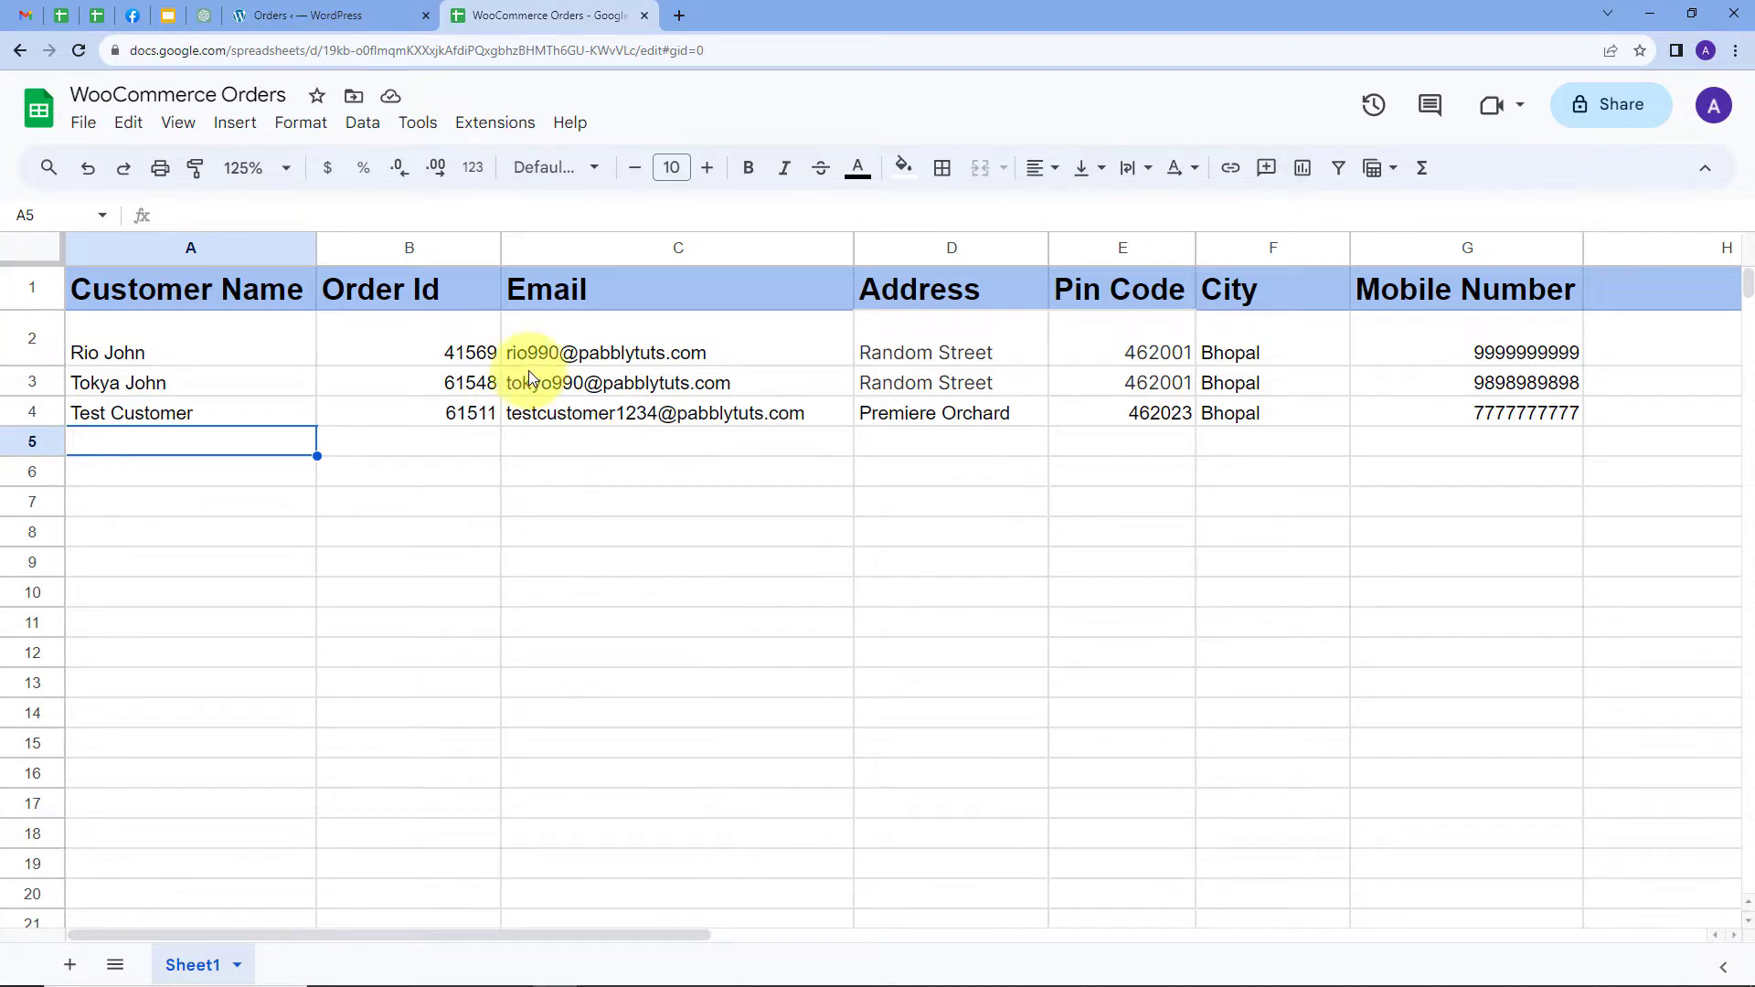
click(366, 15)
click(501, 16)
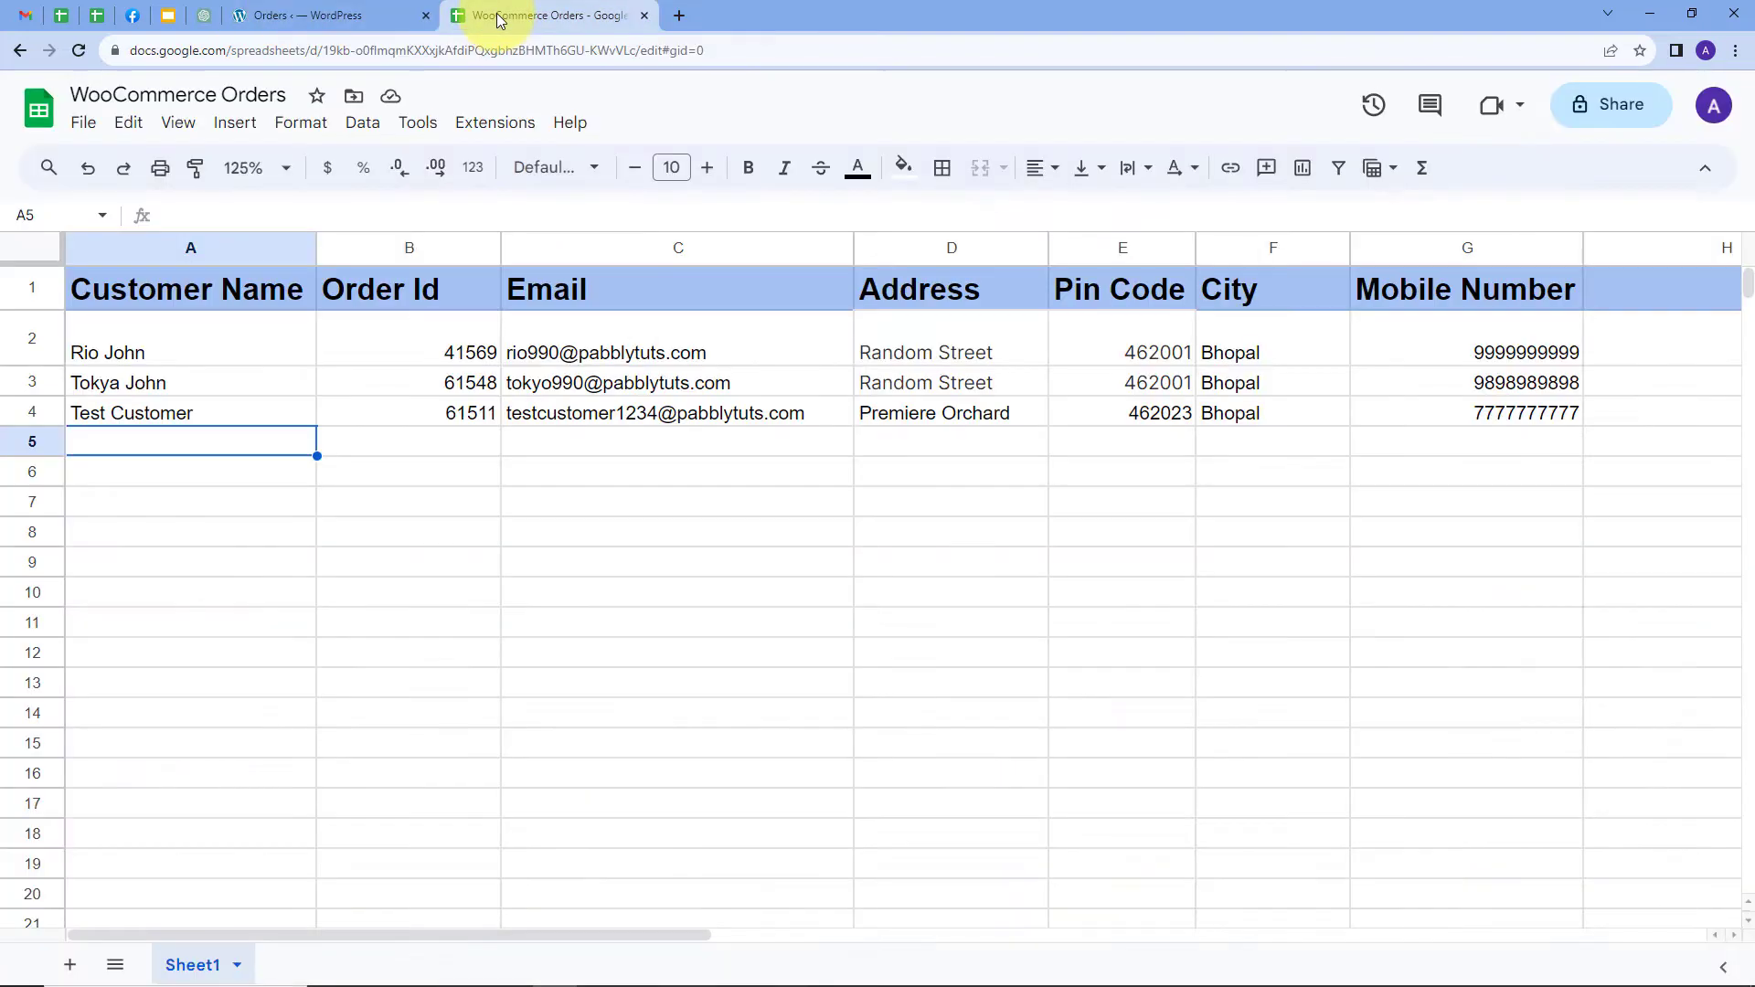
Open a new browser tab and go to pabbly.com
click(680, 15)
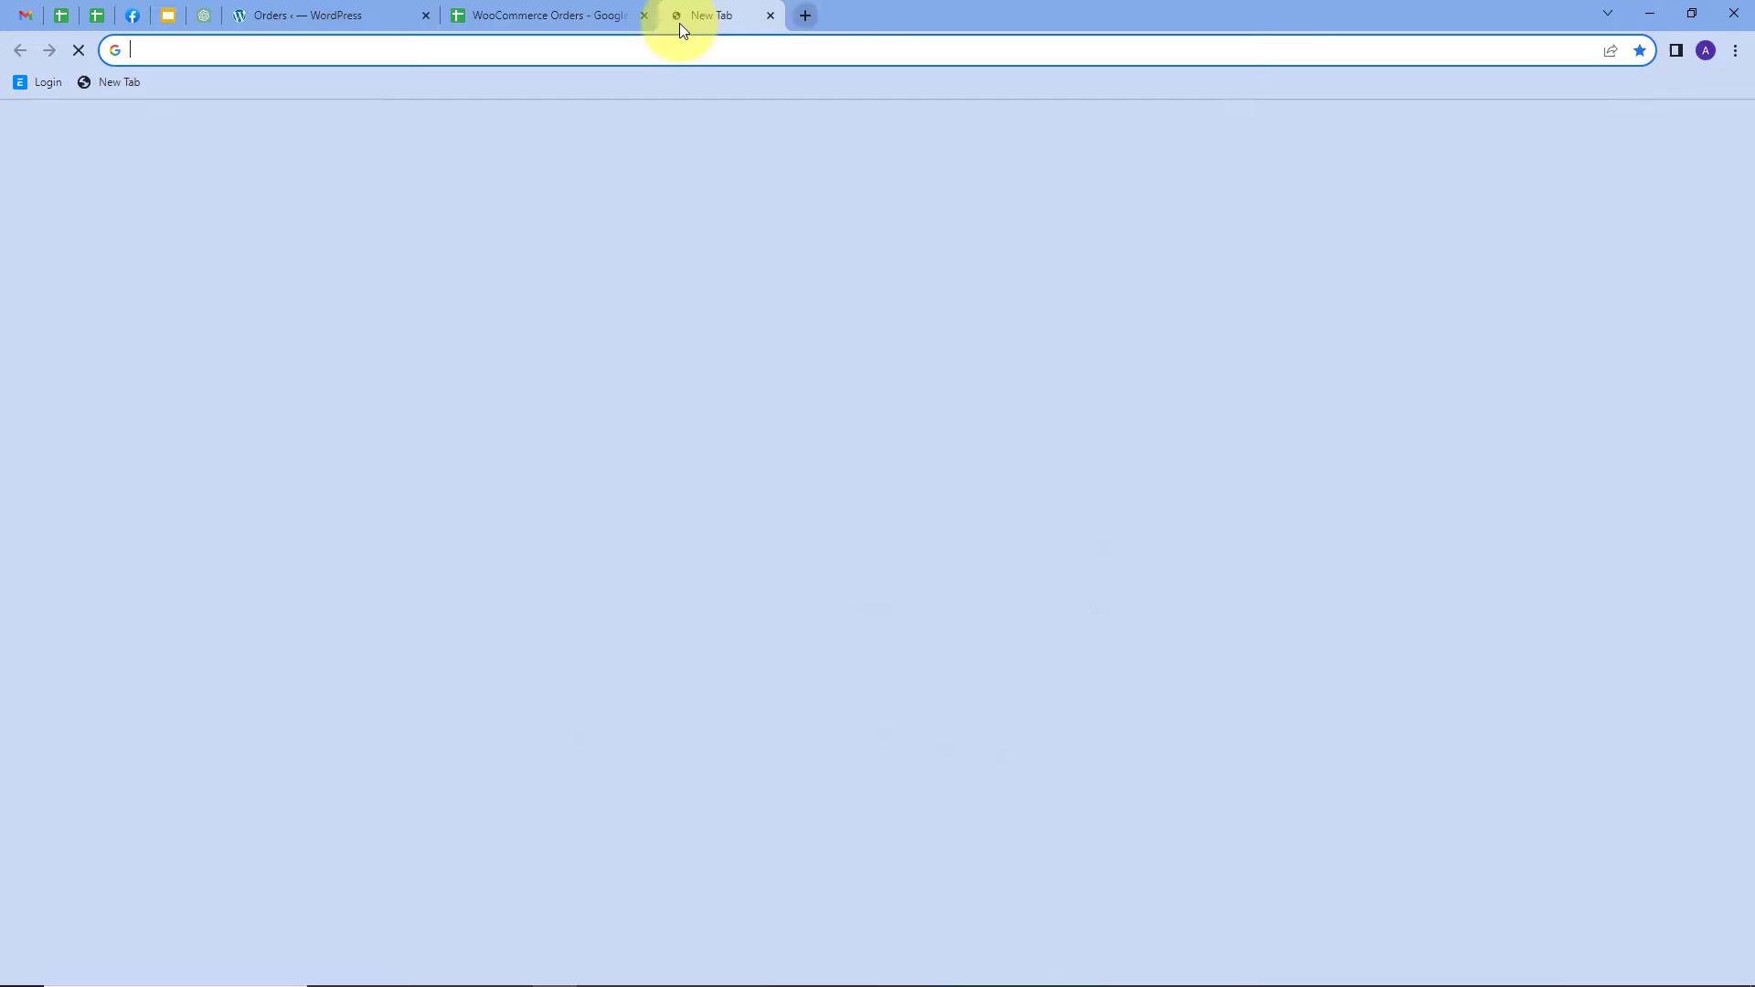
text(pabb)
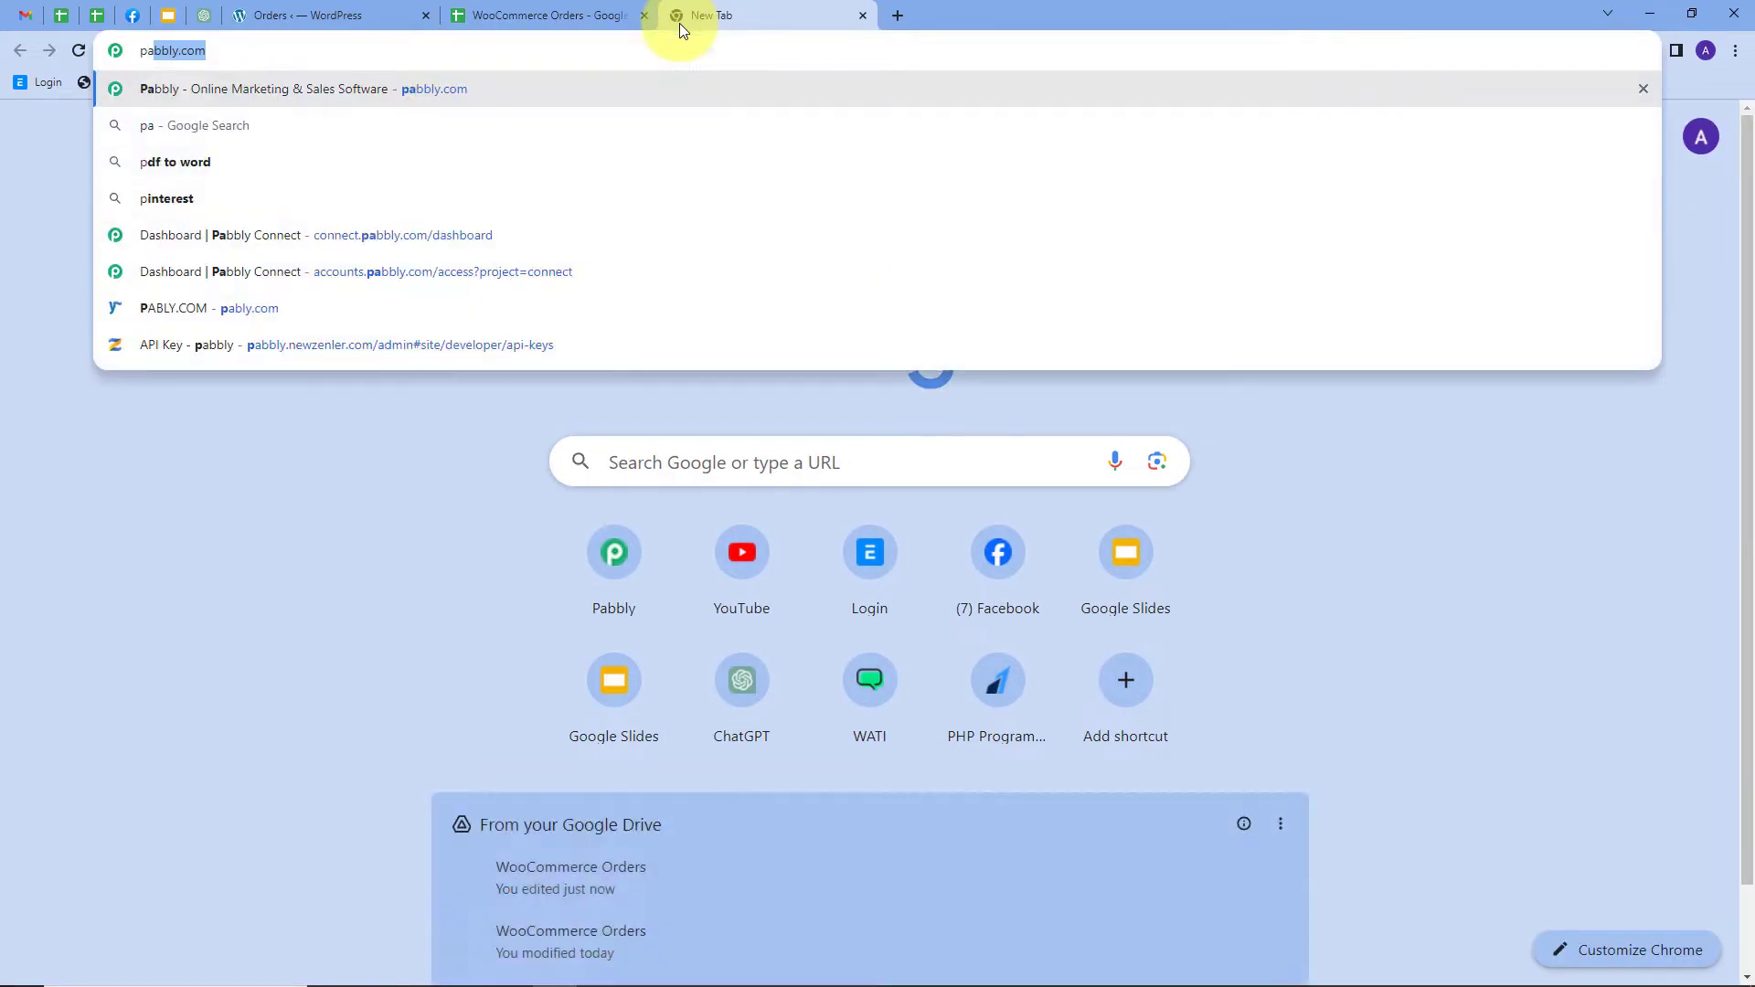
text(ly.com)
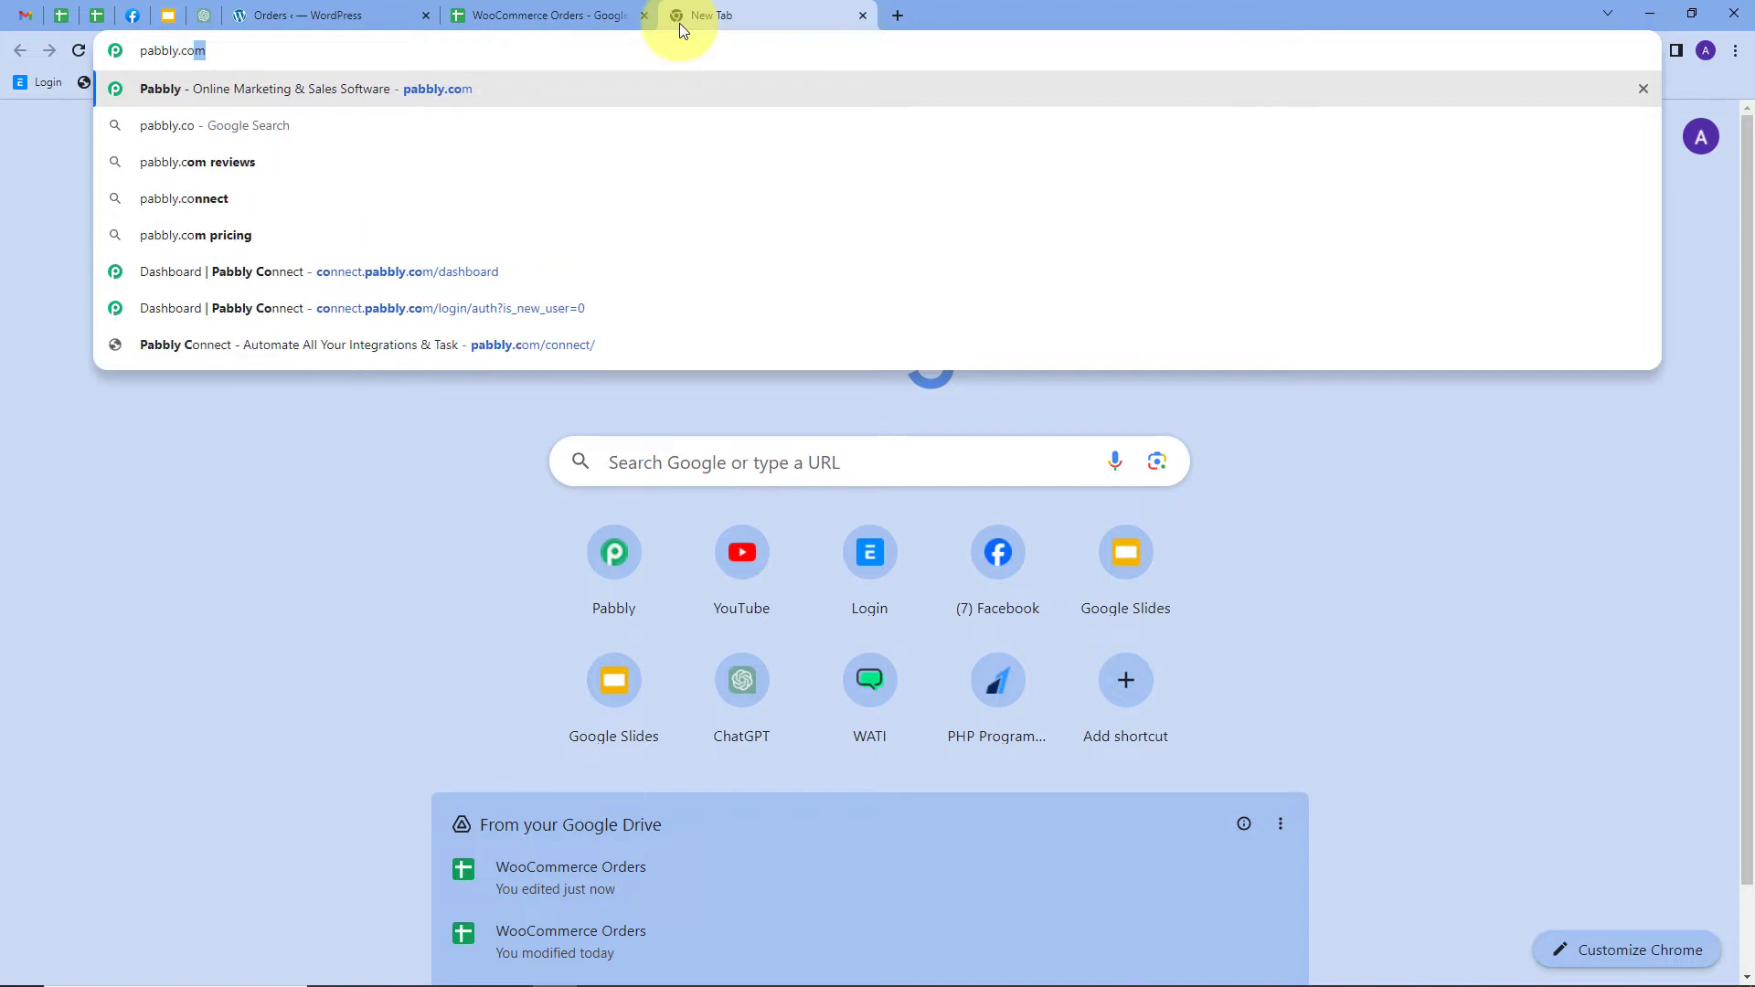
key(Return)
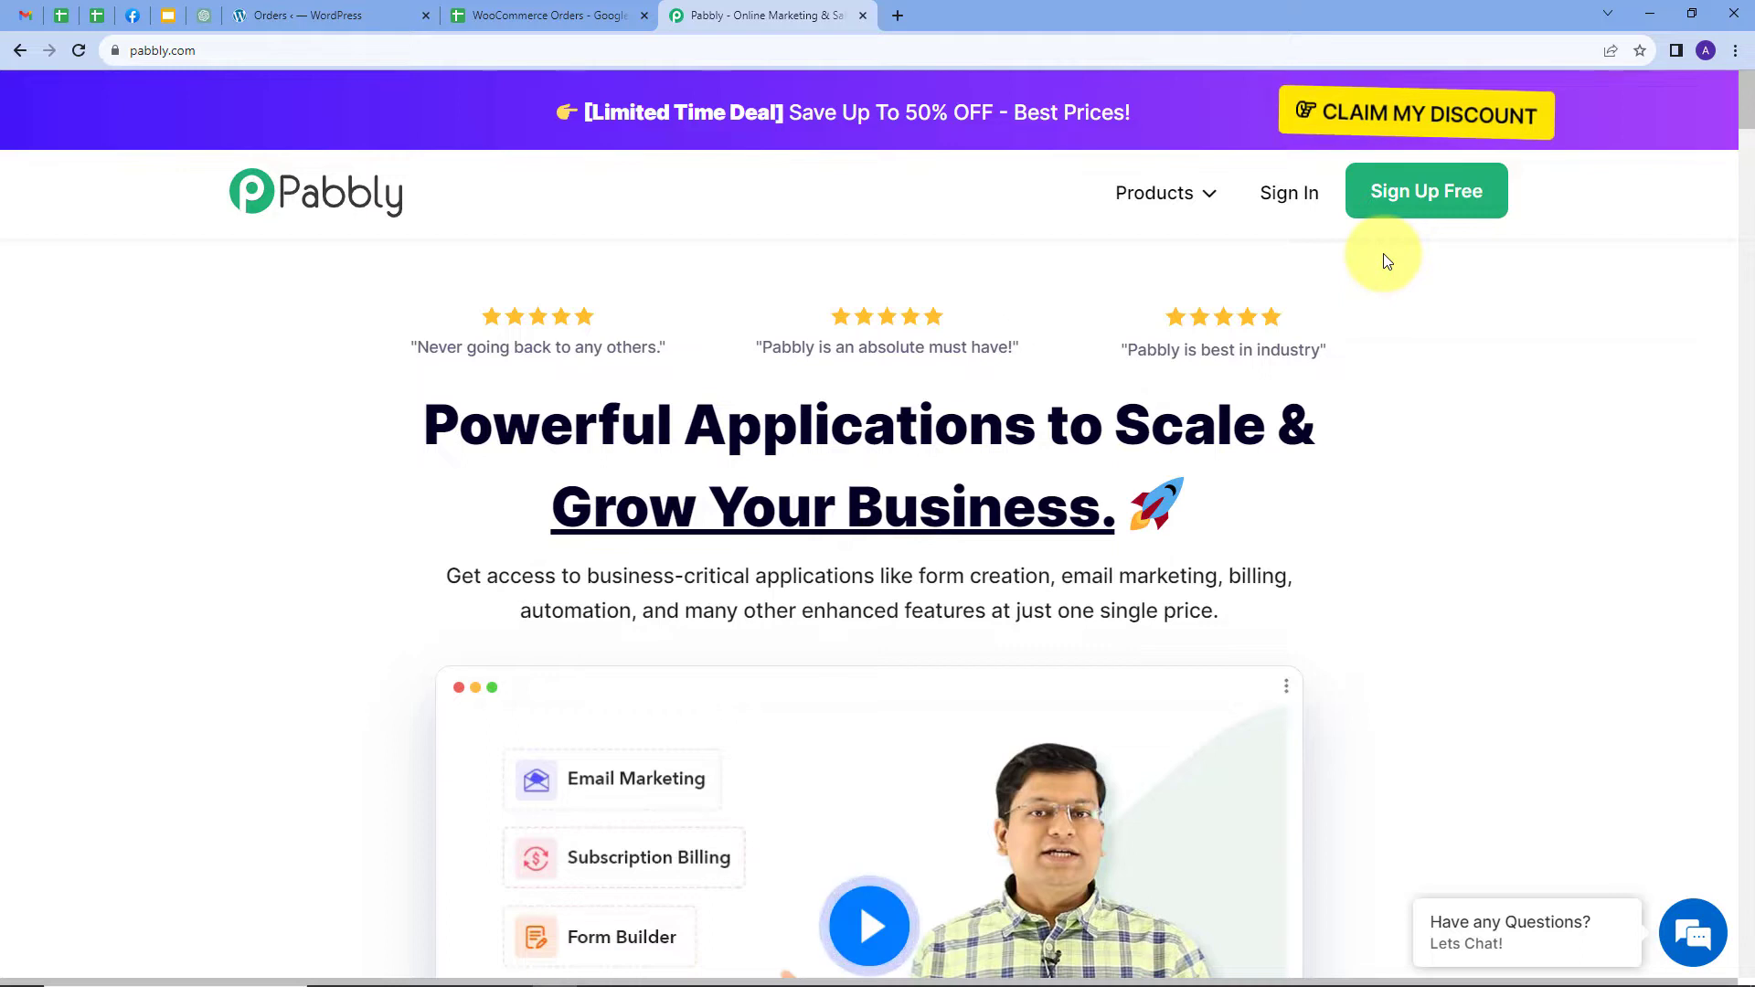
Sign in on pabbly.com and launch Pabbly Connect from the All Apps page
click(1276, 198)
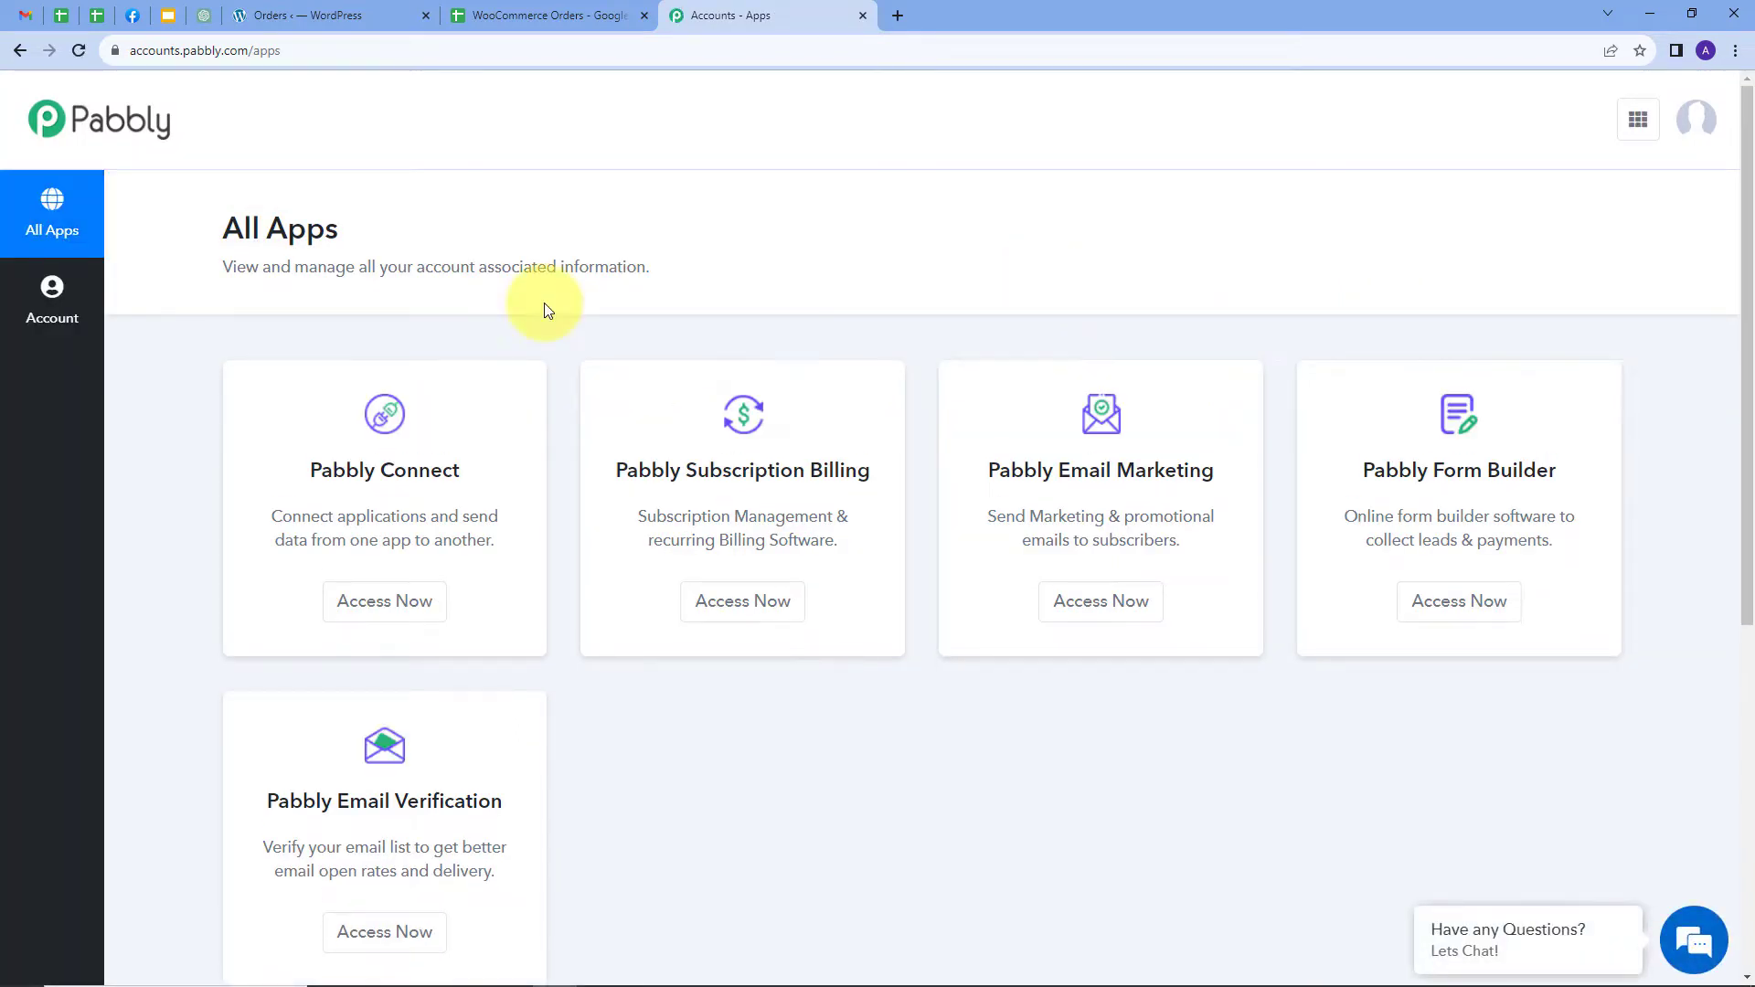
scroll(501, 311, down, 1)
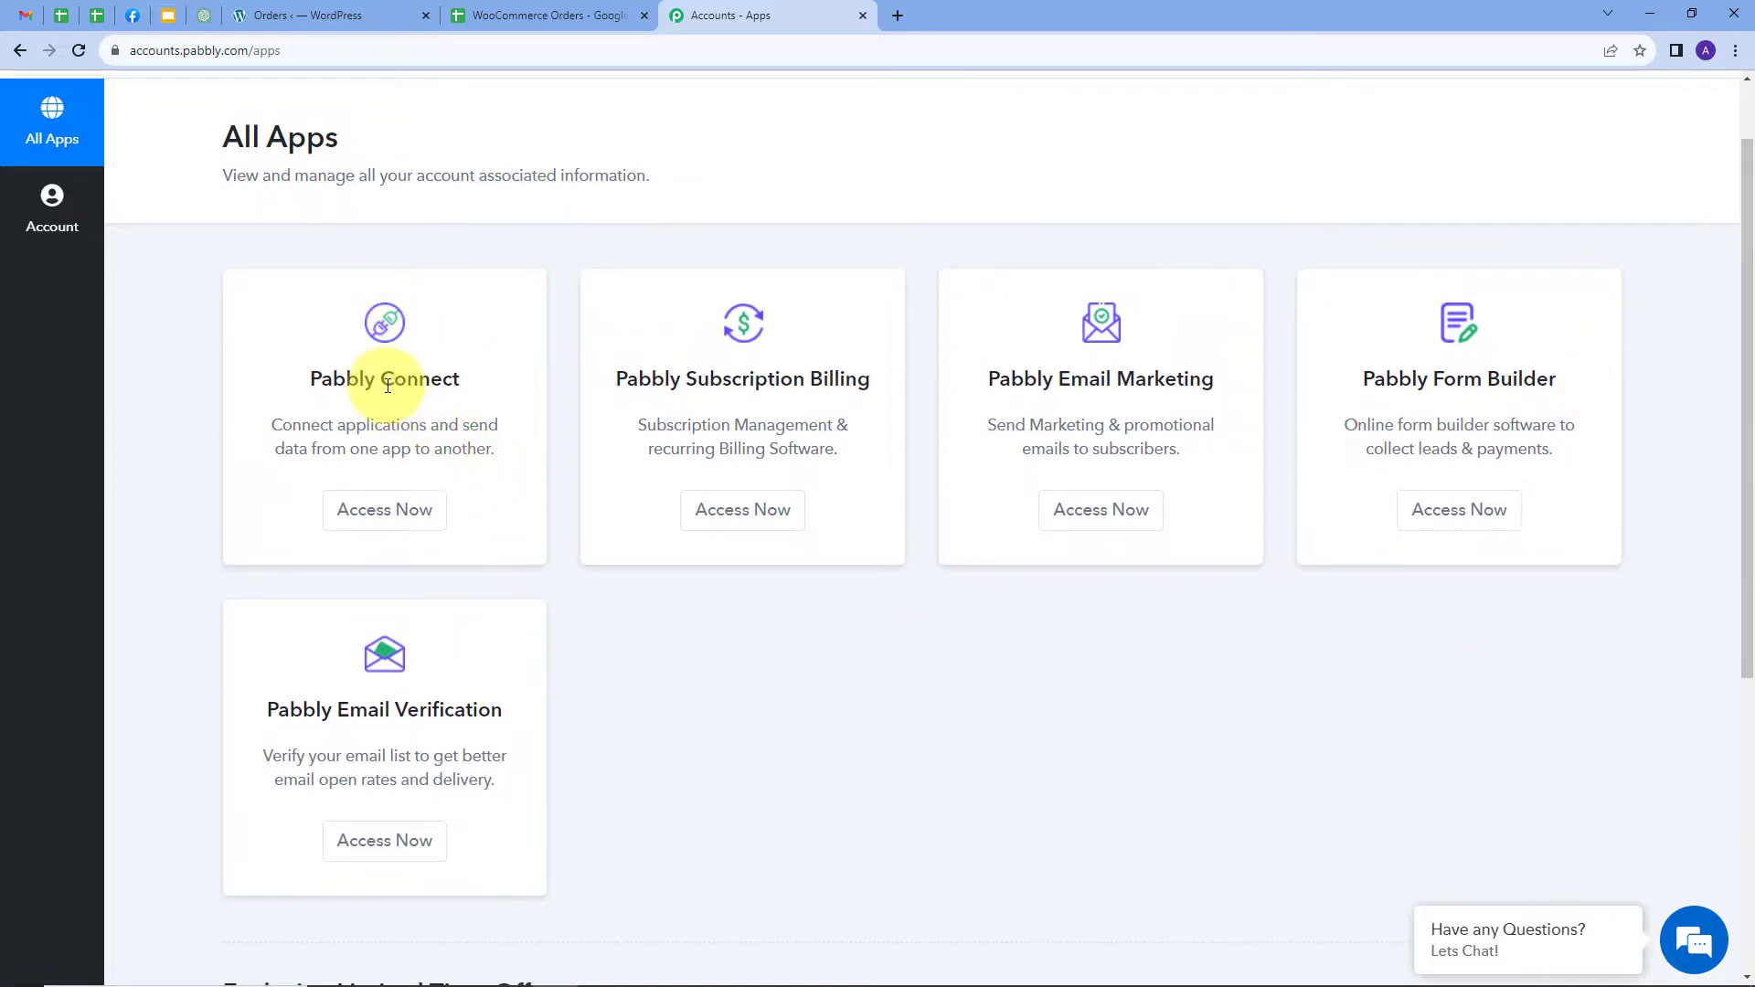
click(380, 516)
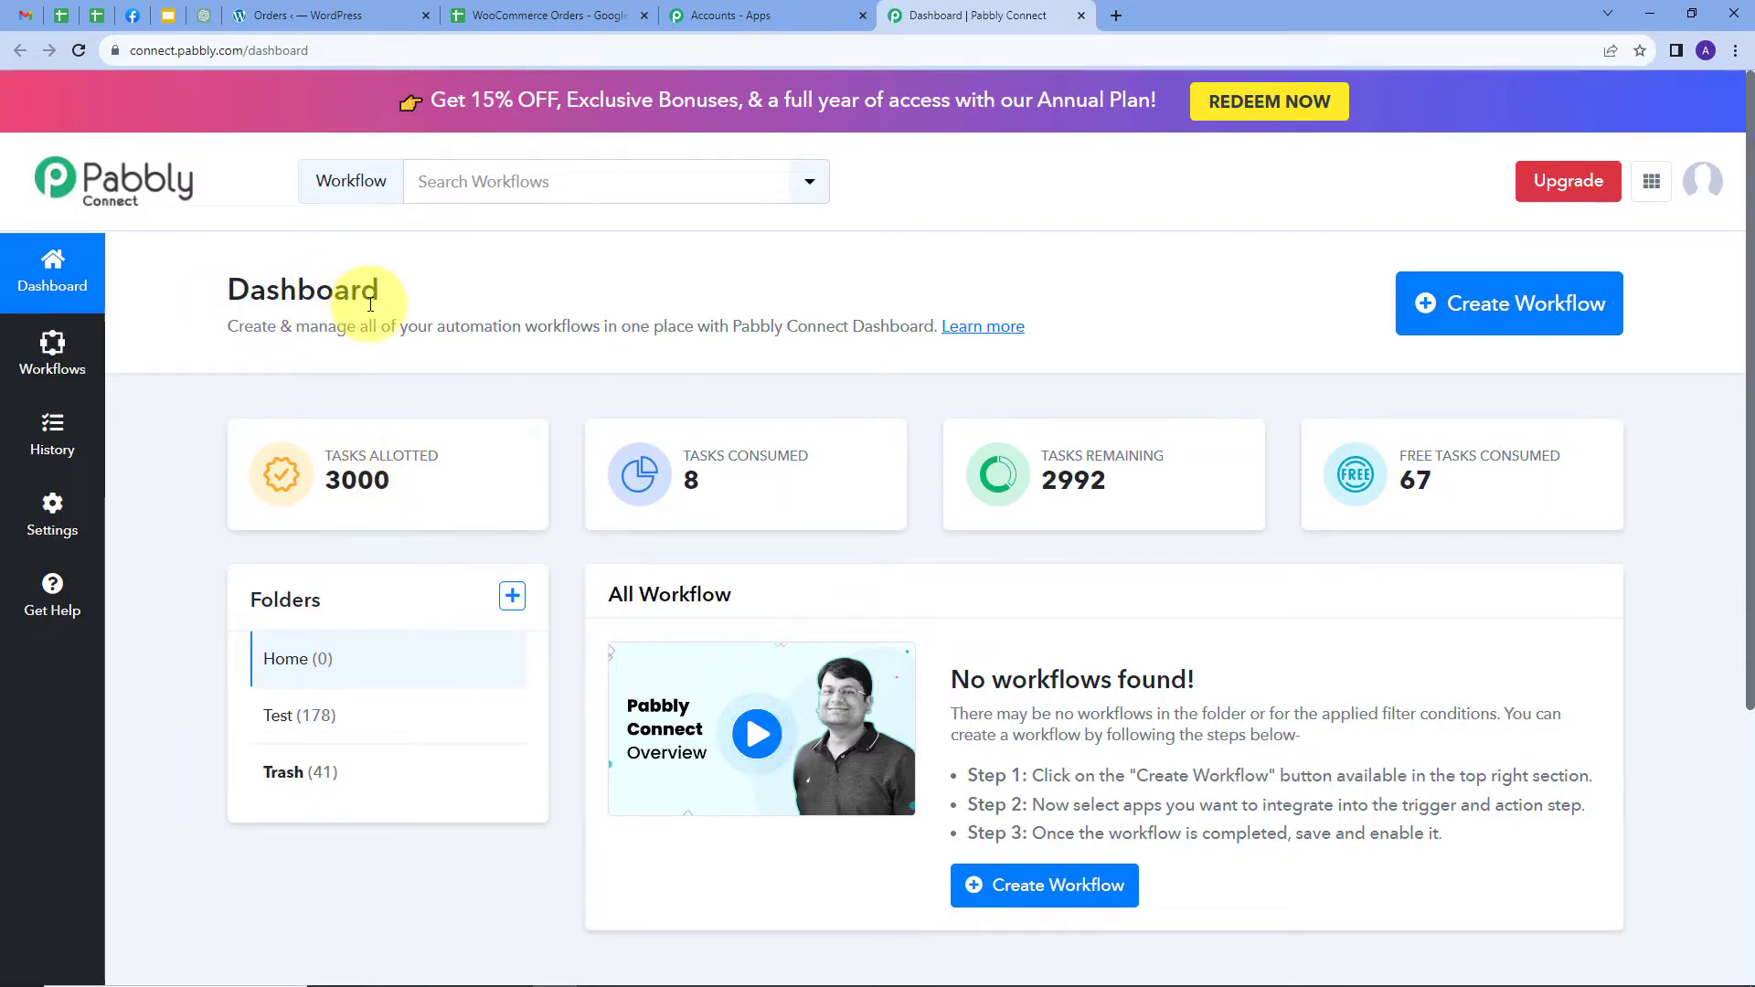
scroll(731, 348, down, 1)
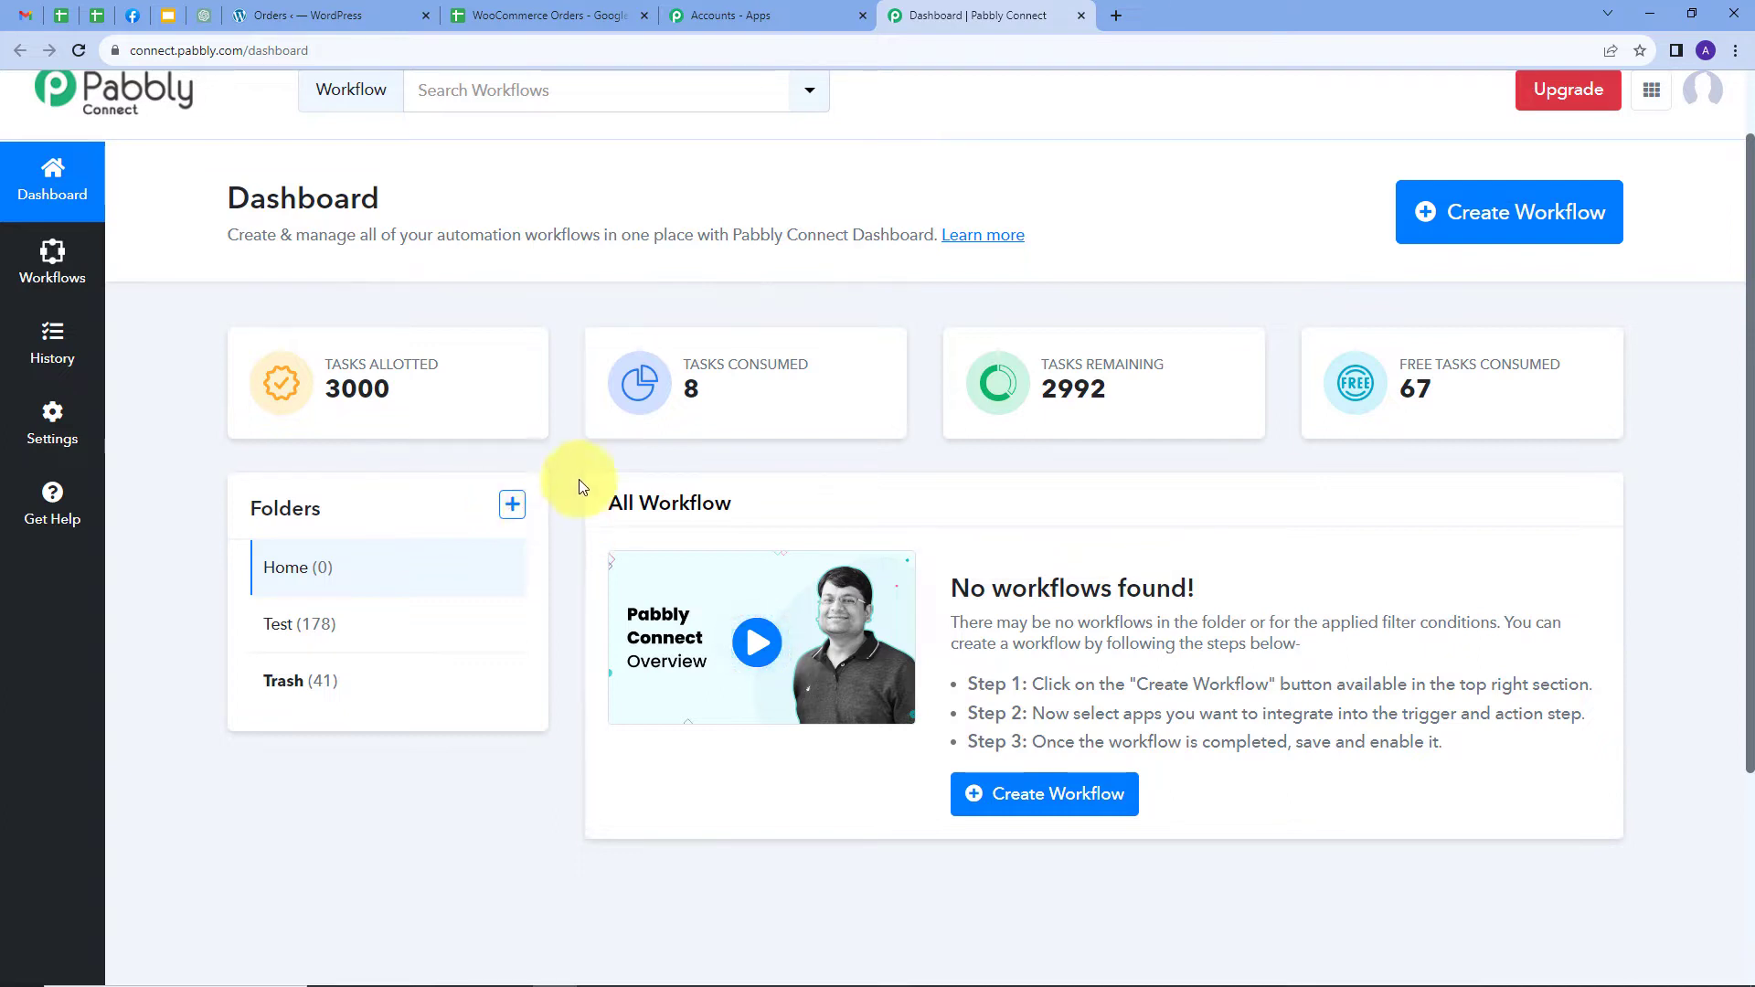
Create a workflow named 'Remove Google Sheets Row when WooCommerce Order Deleted' in the Home folder
click(1509, 245)
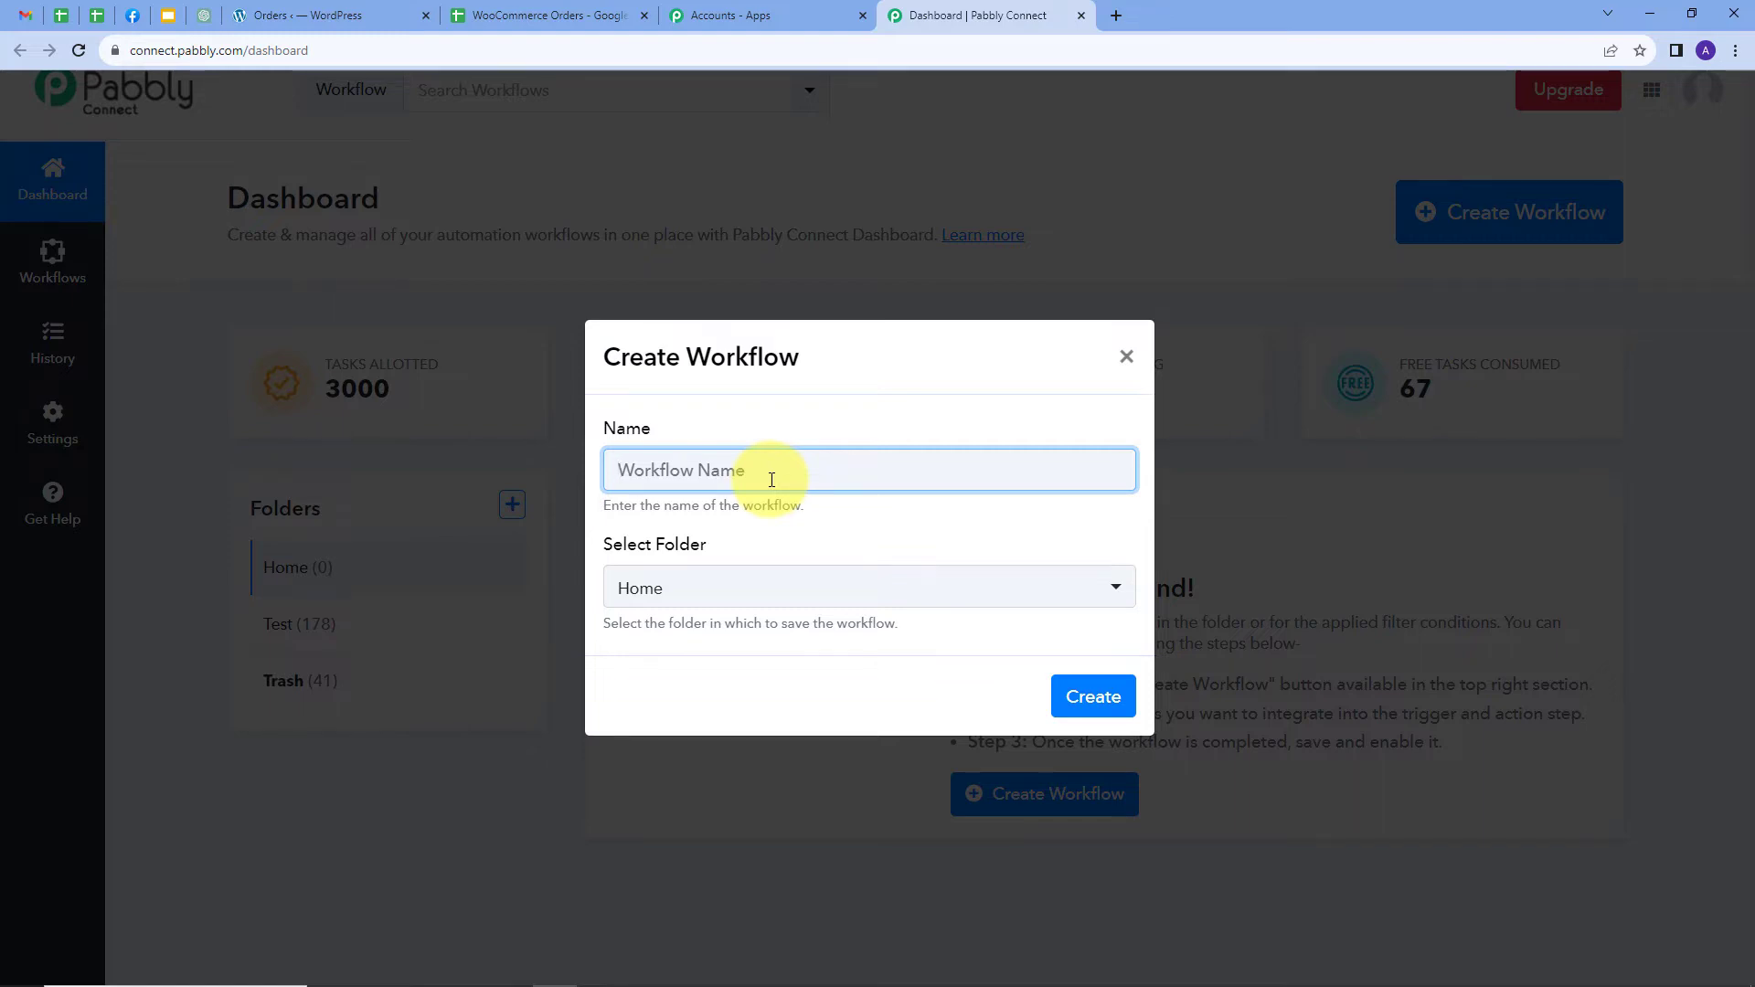
key(ctrl+v)
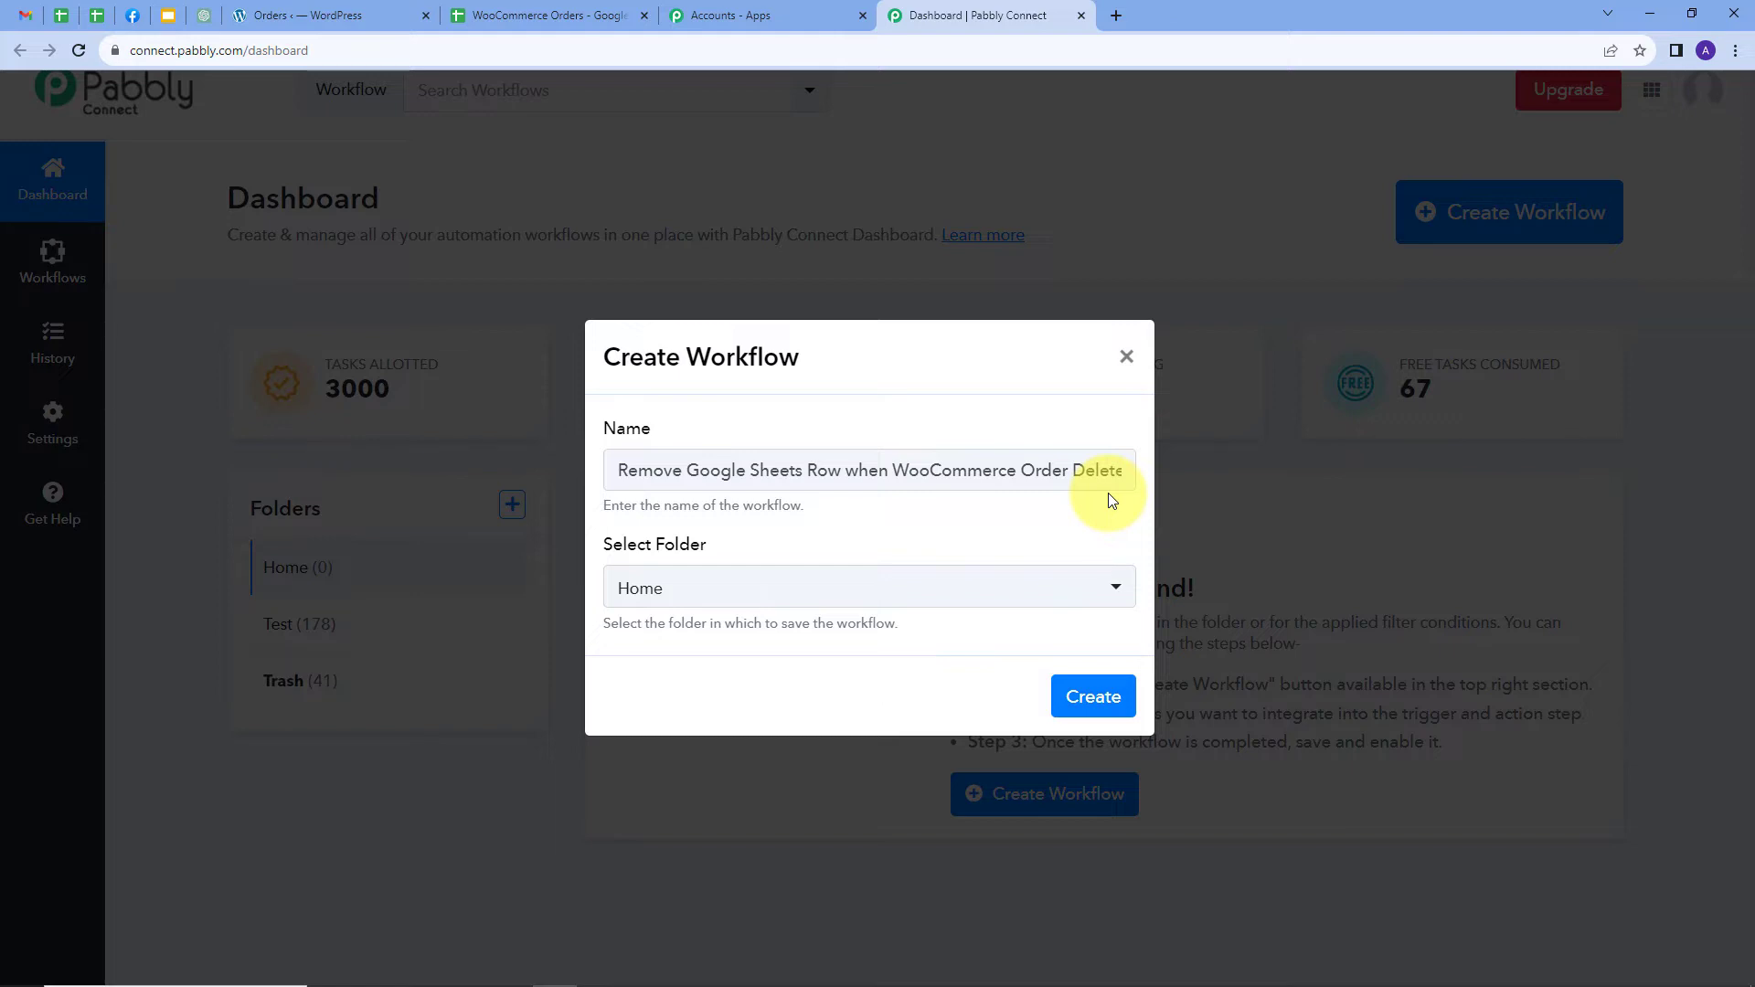
click(722, 590)
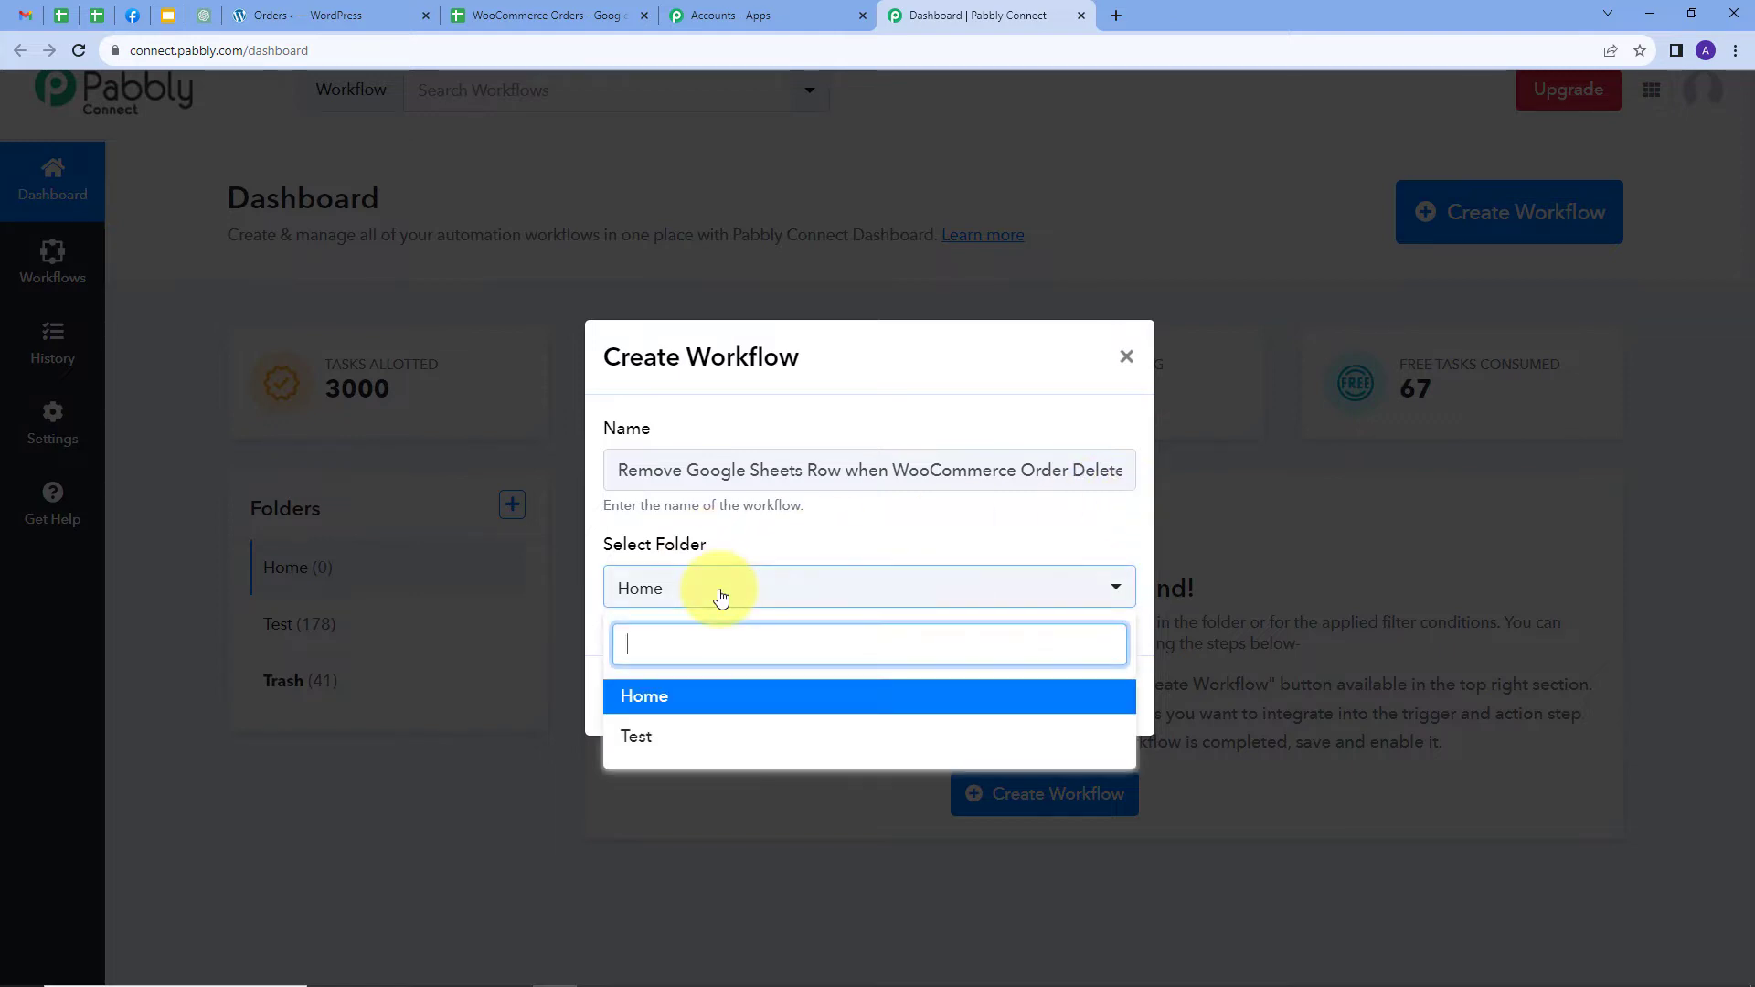
click(653, 706)
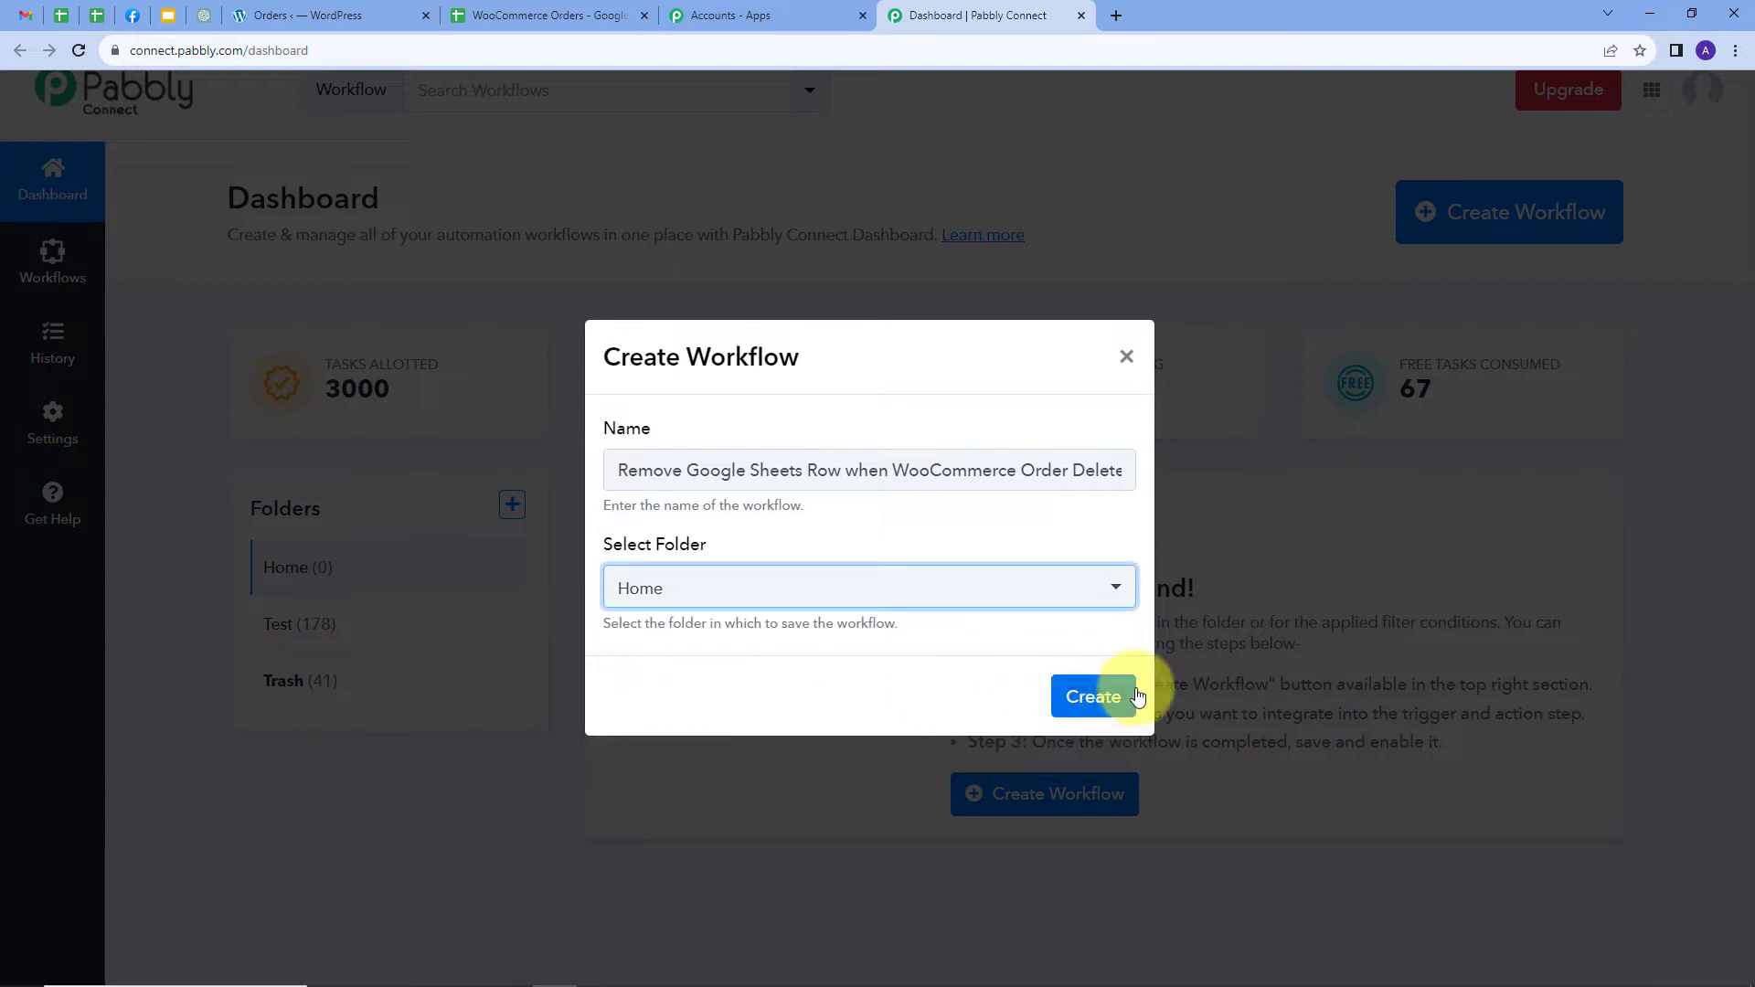
click(1093, 698)
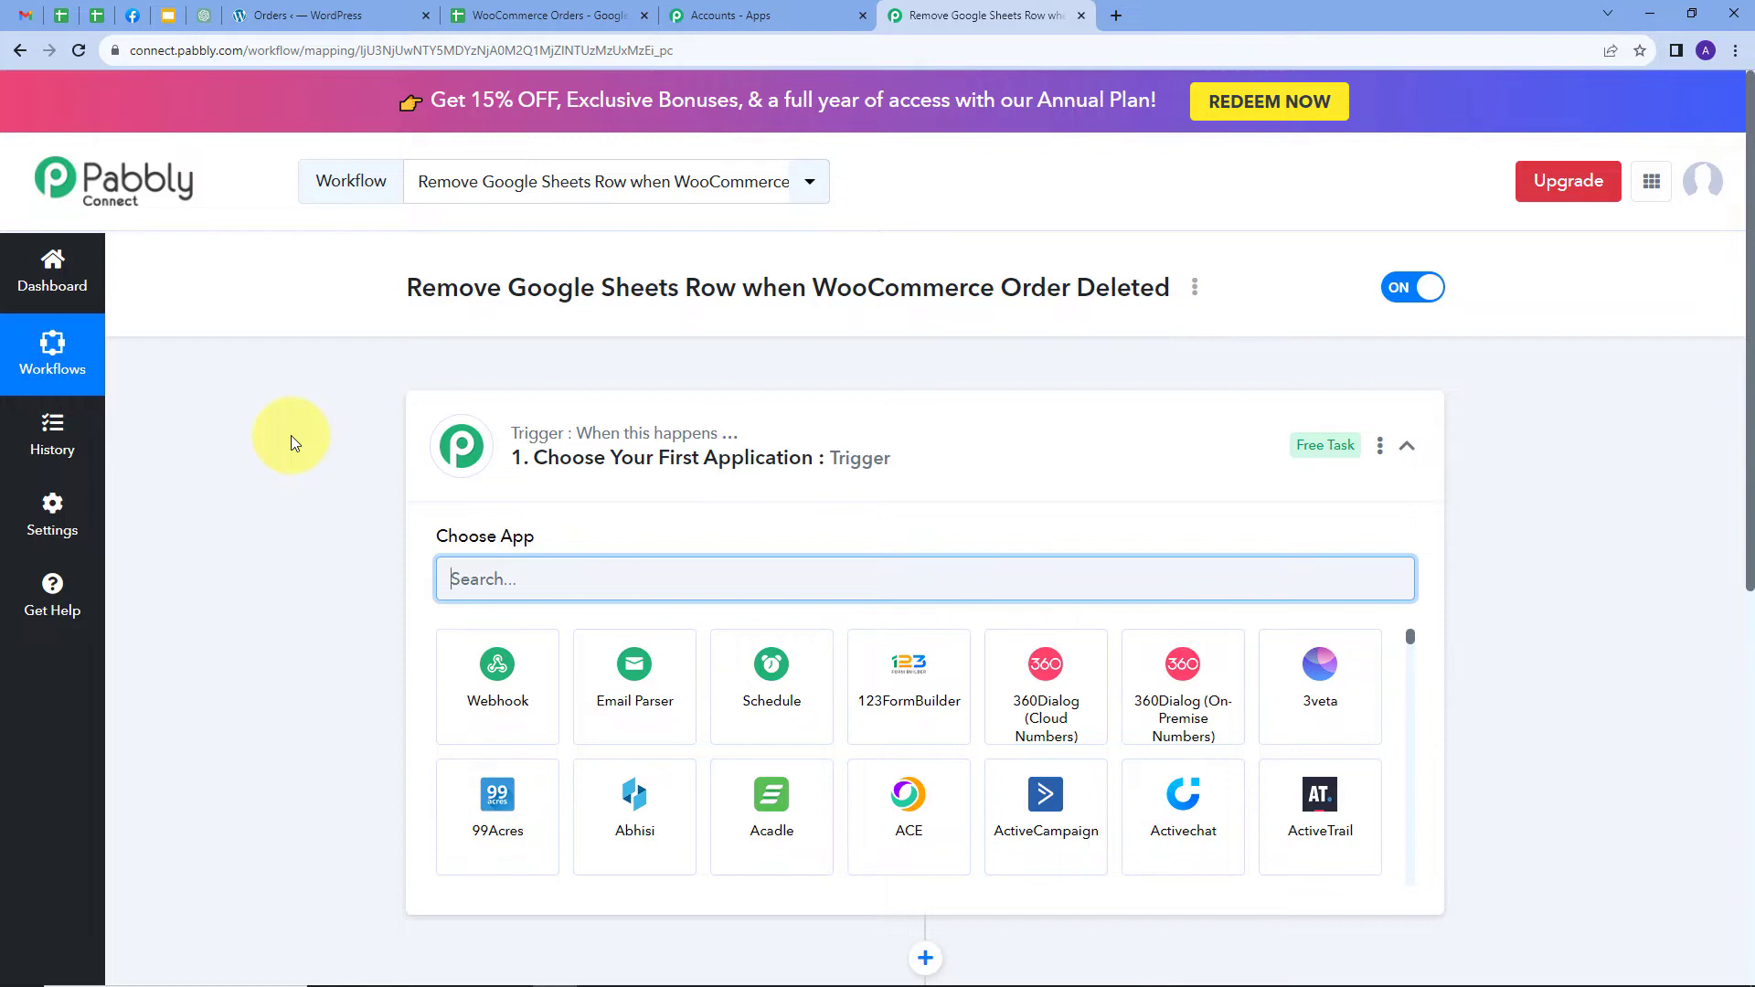
Set the trigger app to WooCommerce with the Order Deleted event
scroll(512, 457, down, 3)
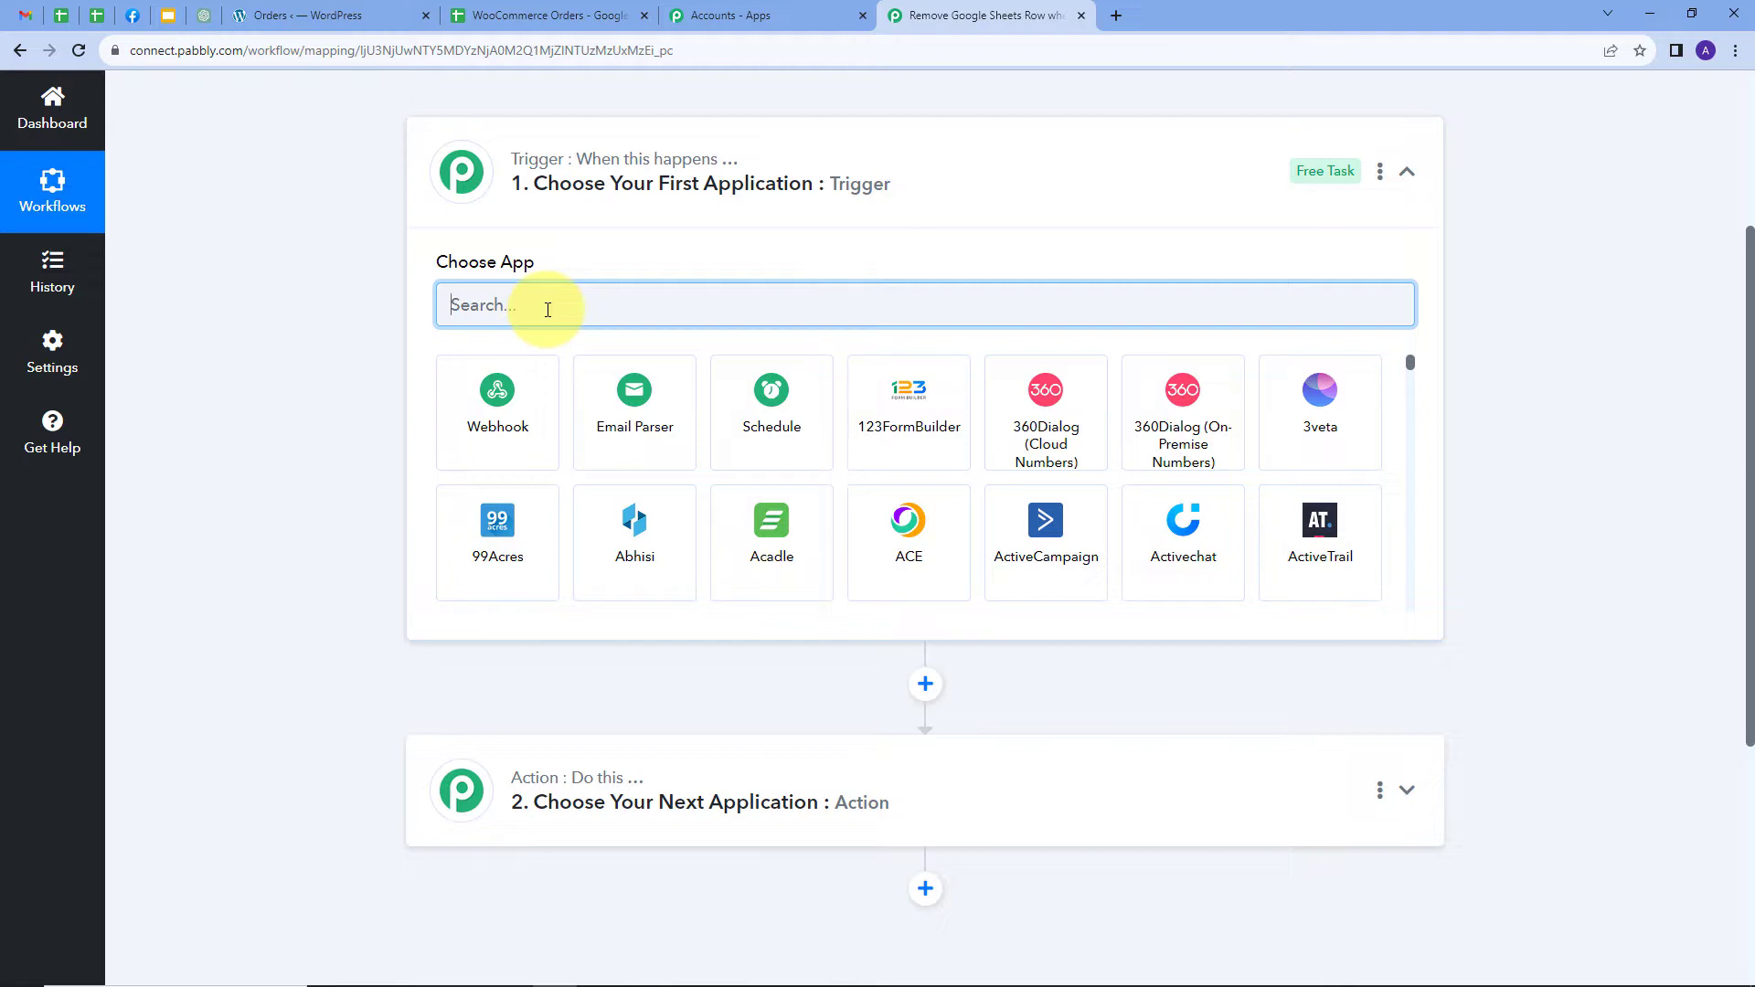
text(Woo)
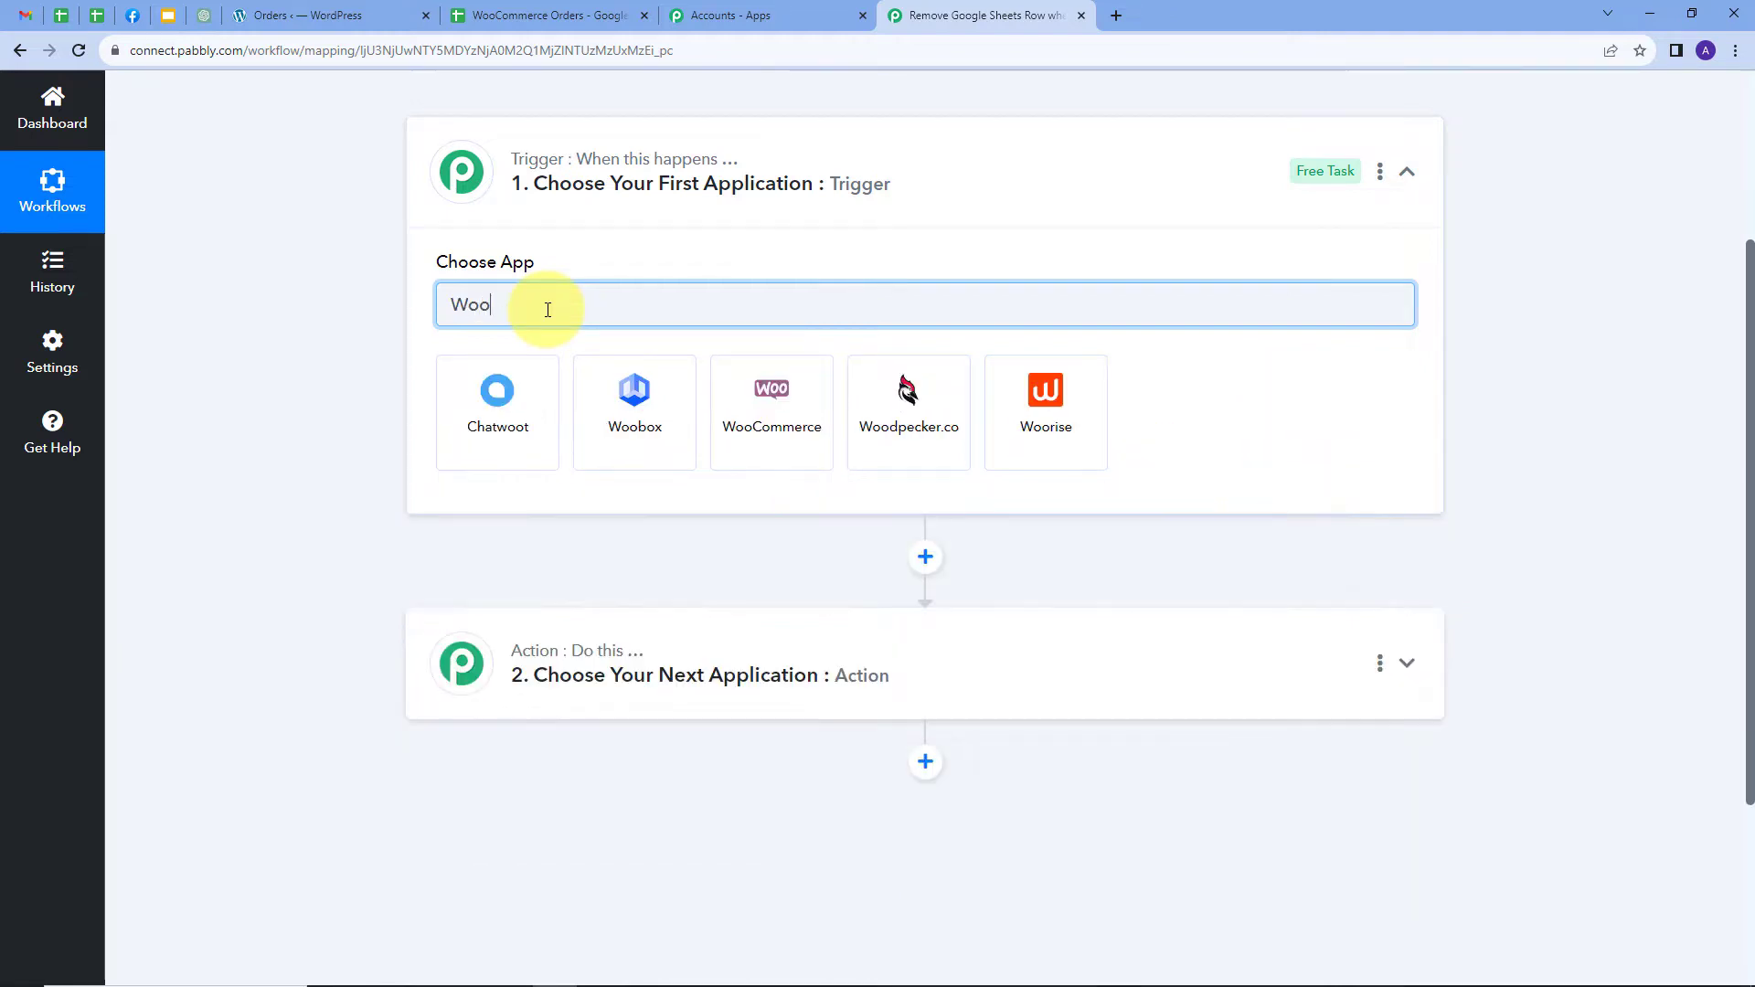
text(c)
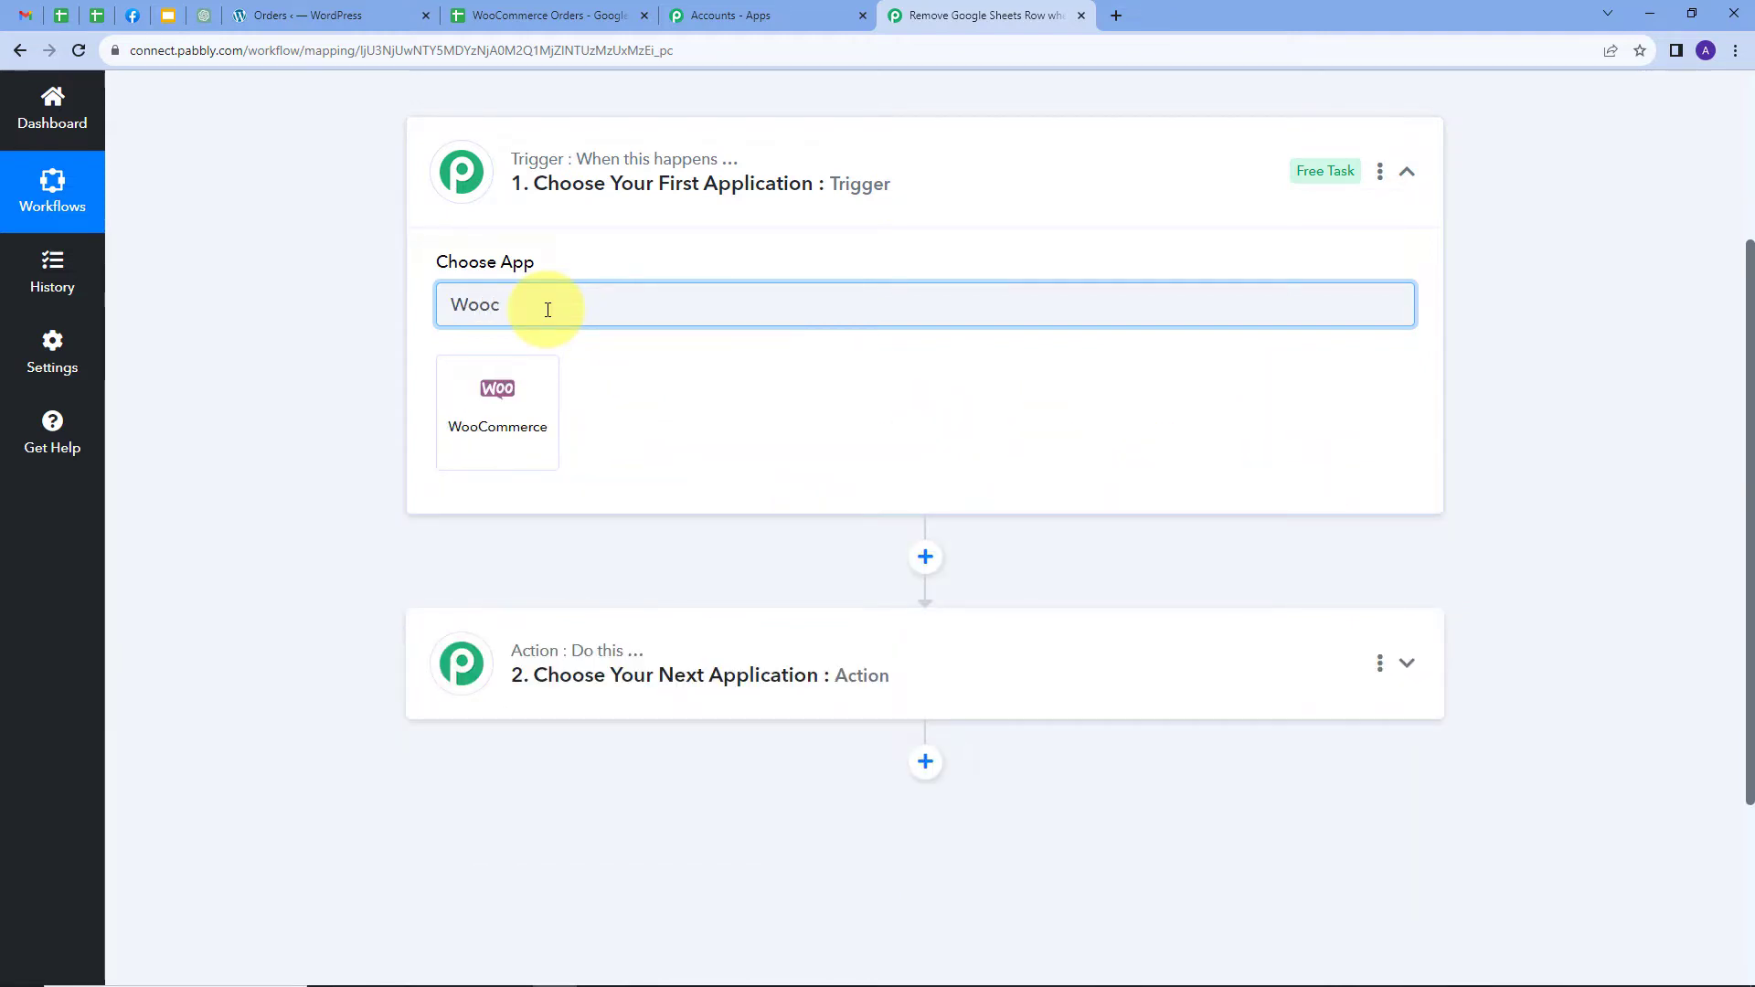
click(514, 404)
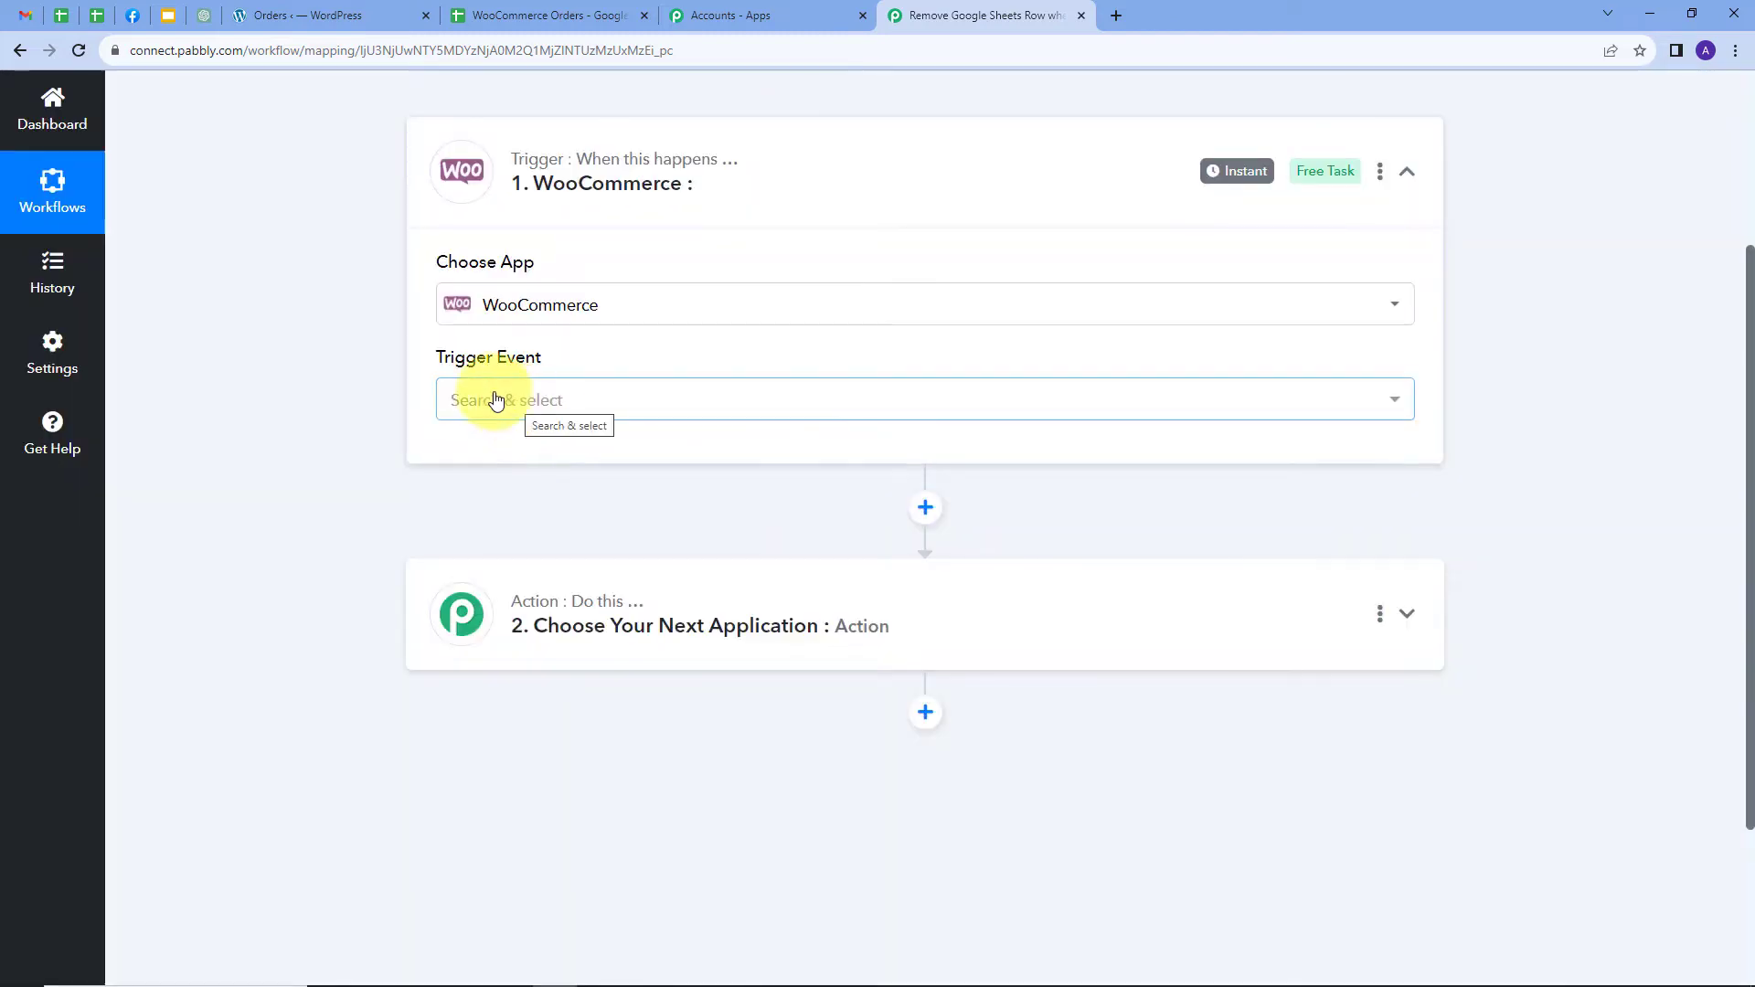
click(804, 406)
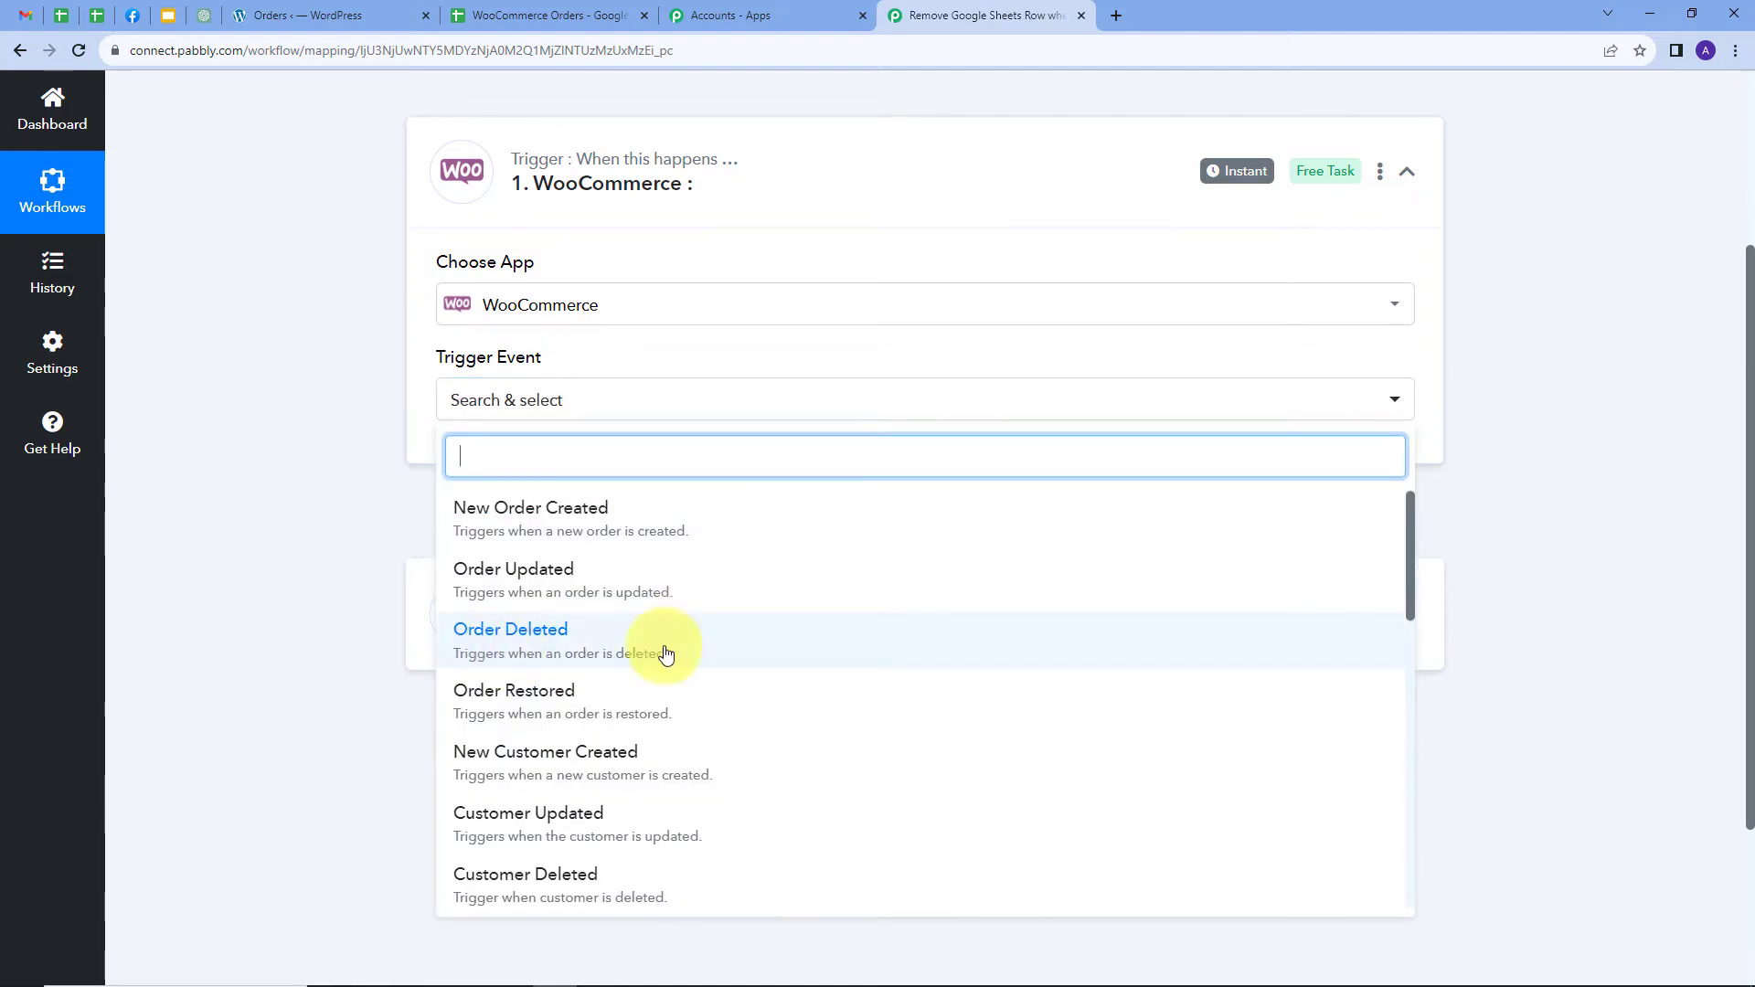
click(564, 650)
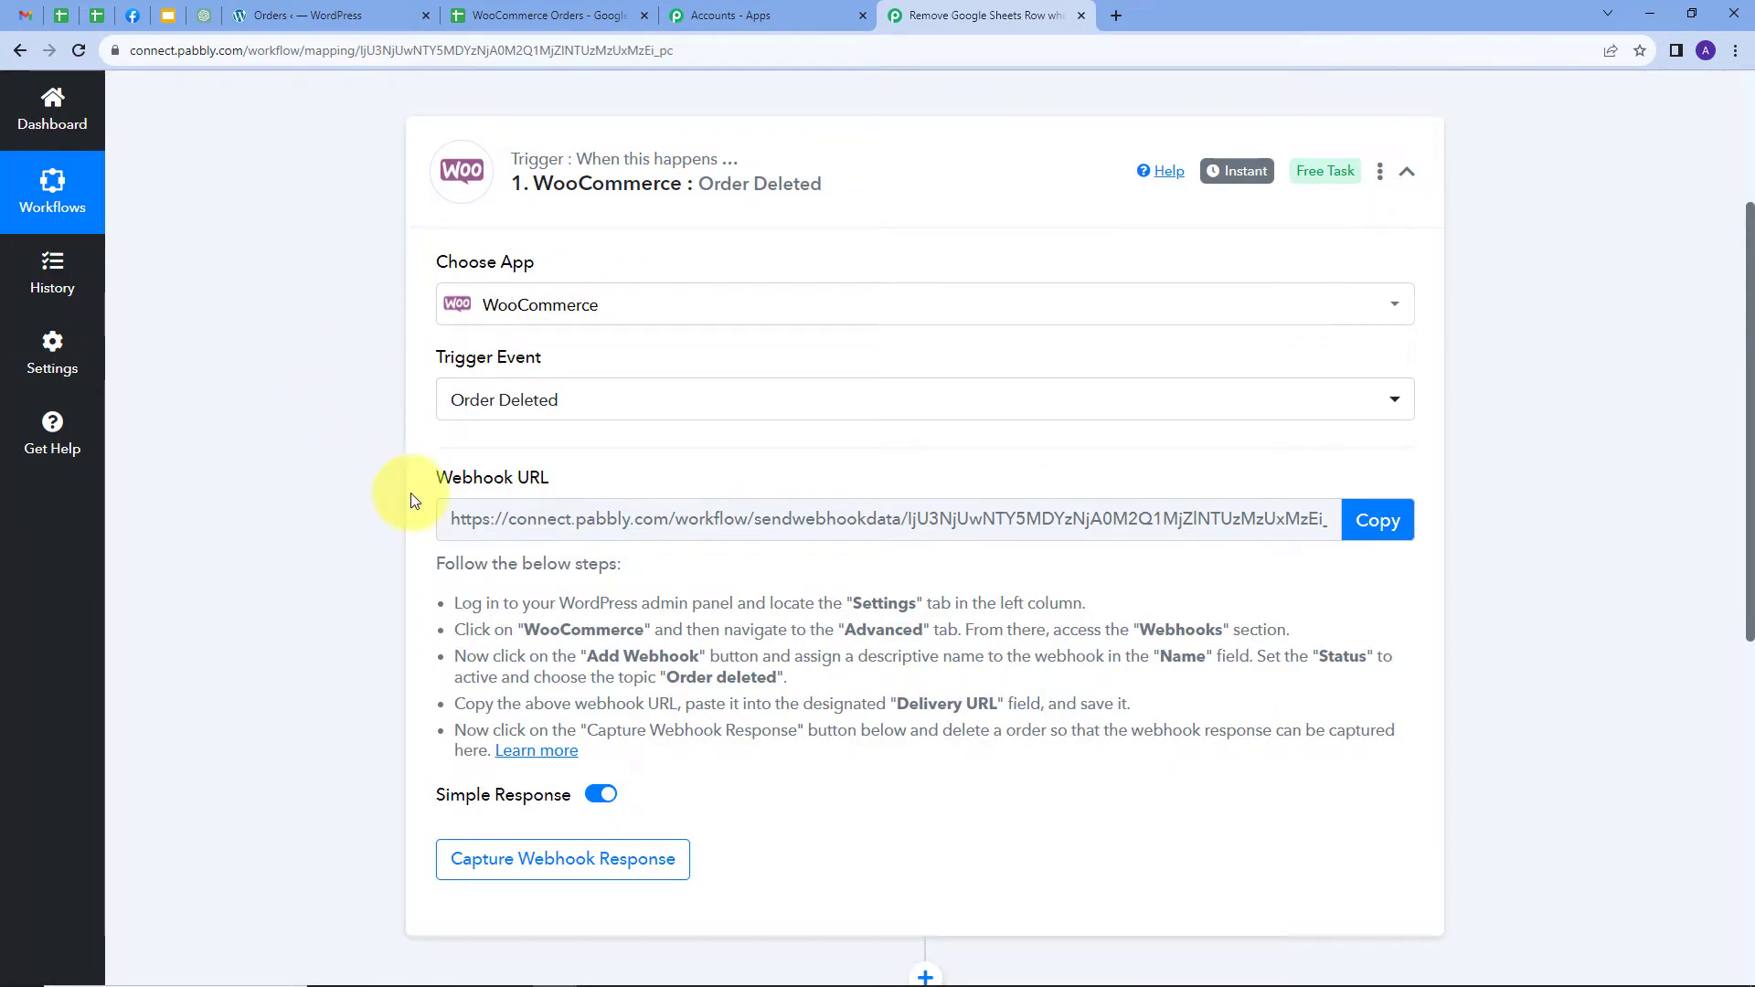
Copy the WooCommerce trigger's webhook URL and return to the WordPress orders page
mouse_move(444, 491)
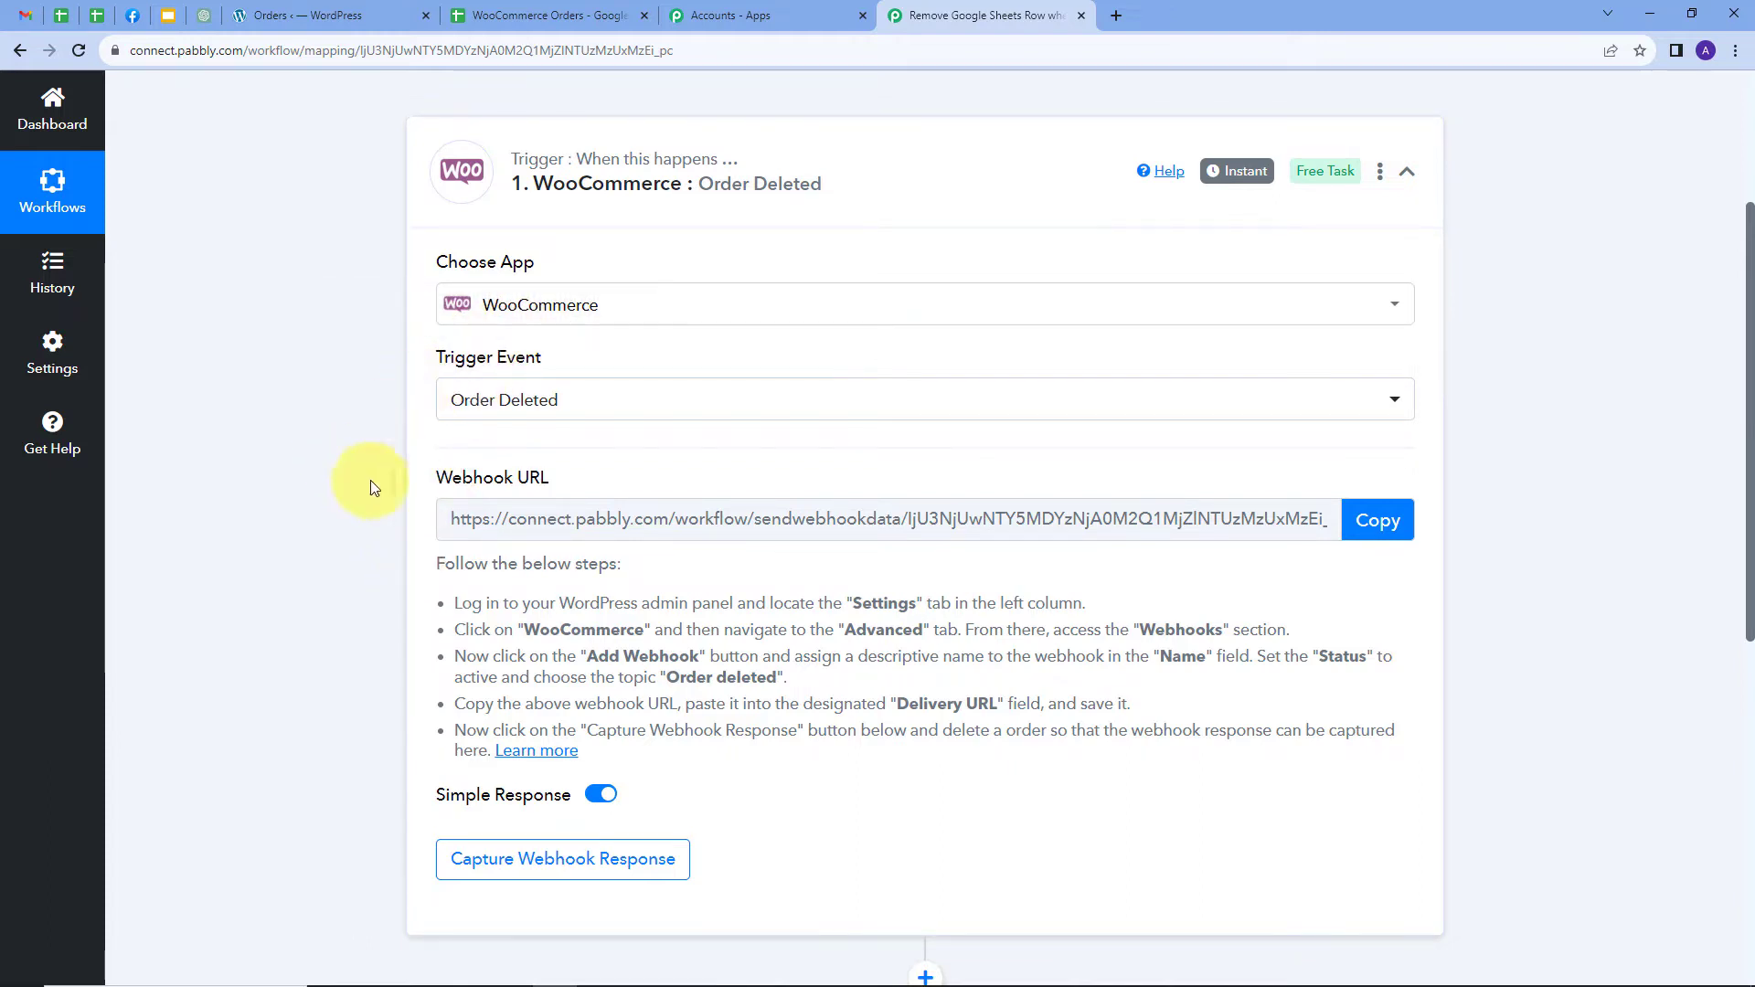
drag(434, 589, 1486, 729)
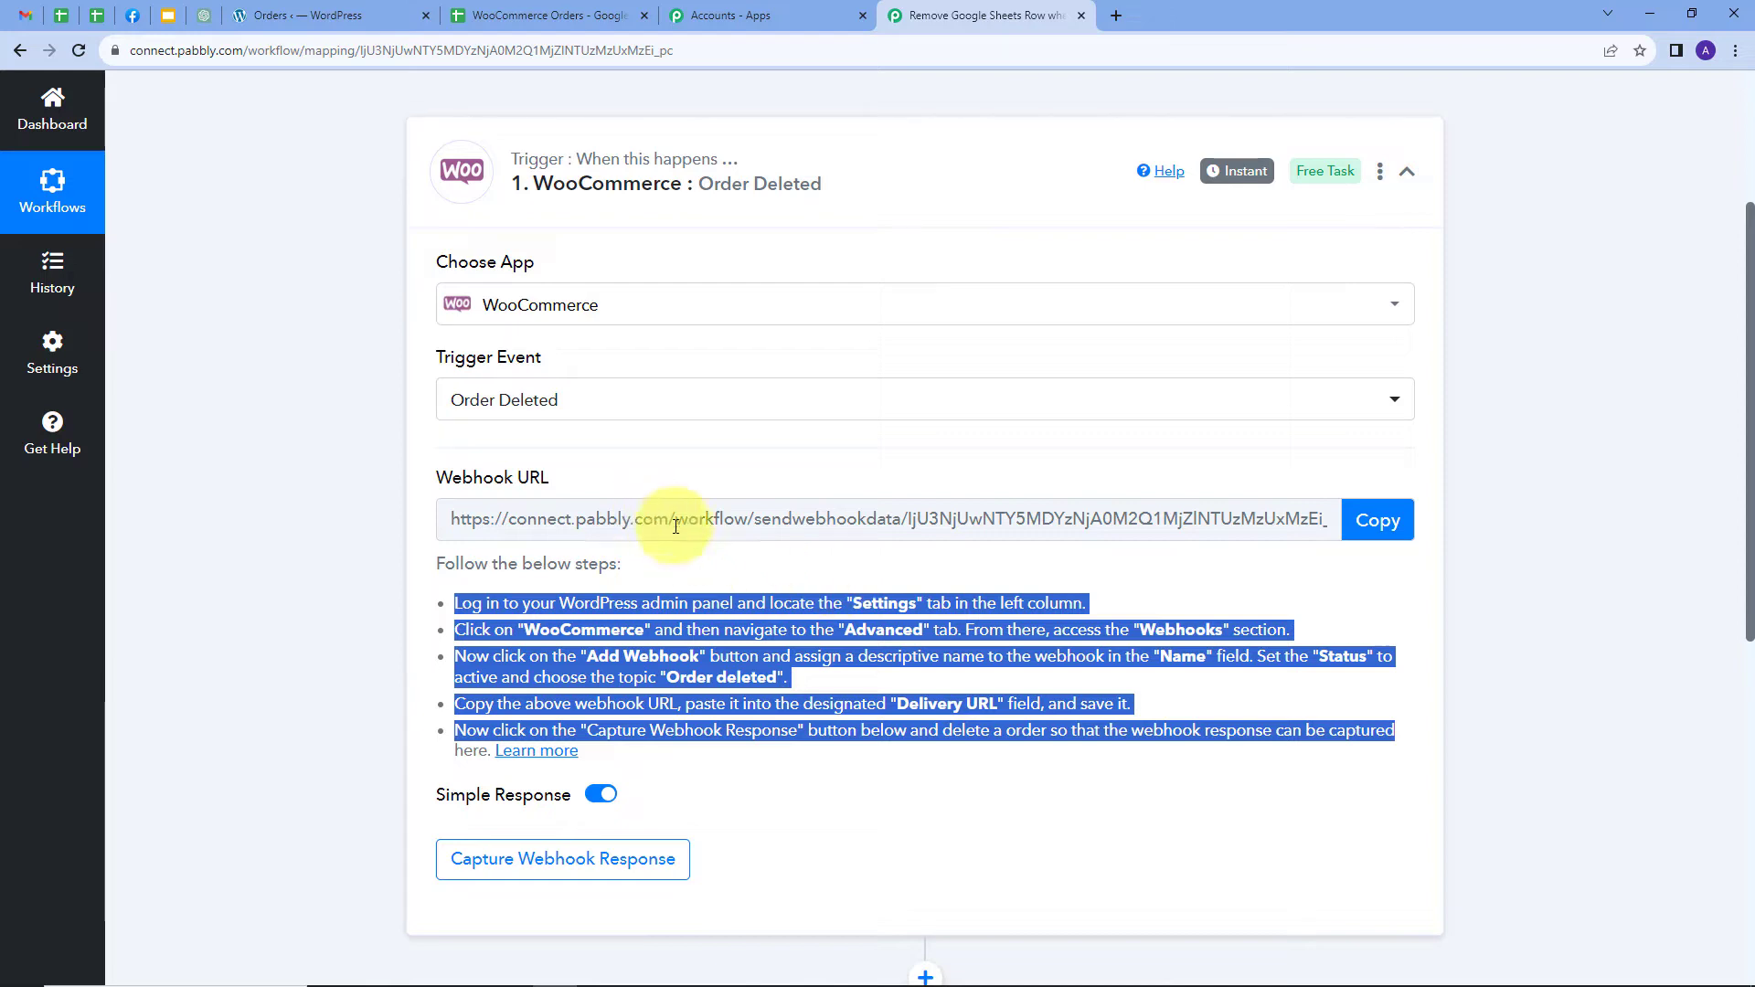
click(1367, 530)
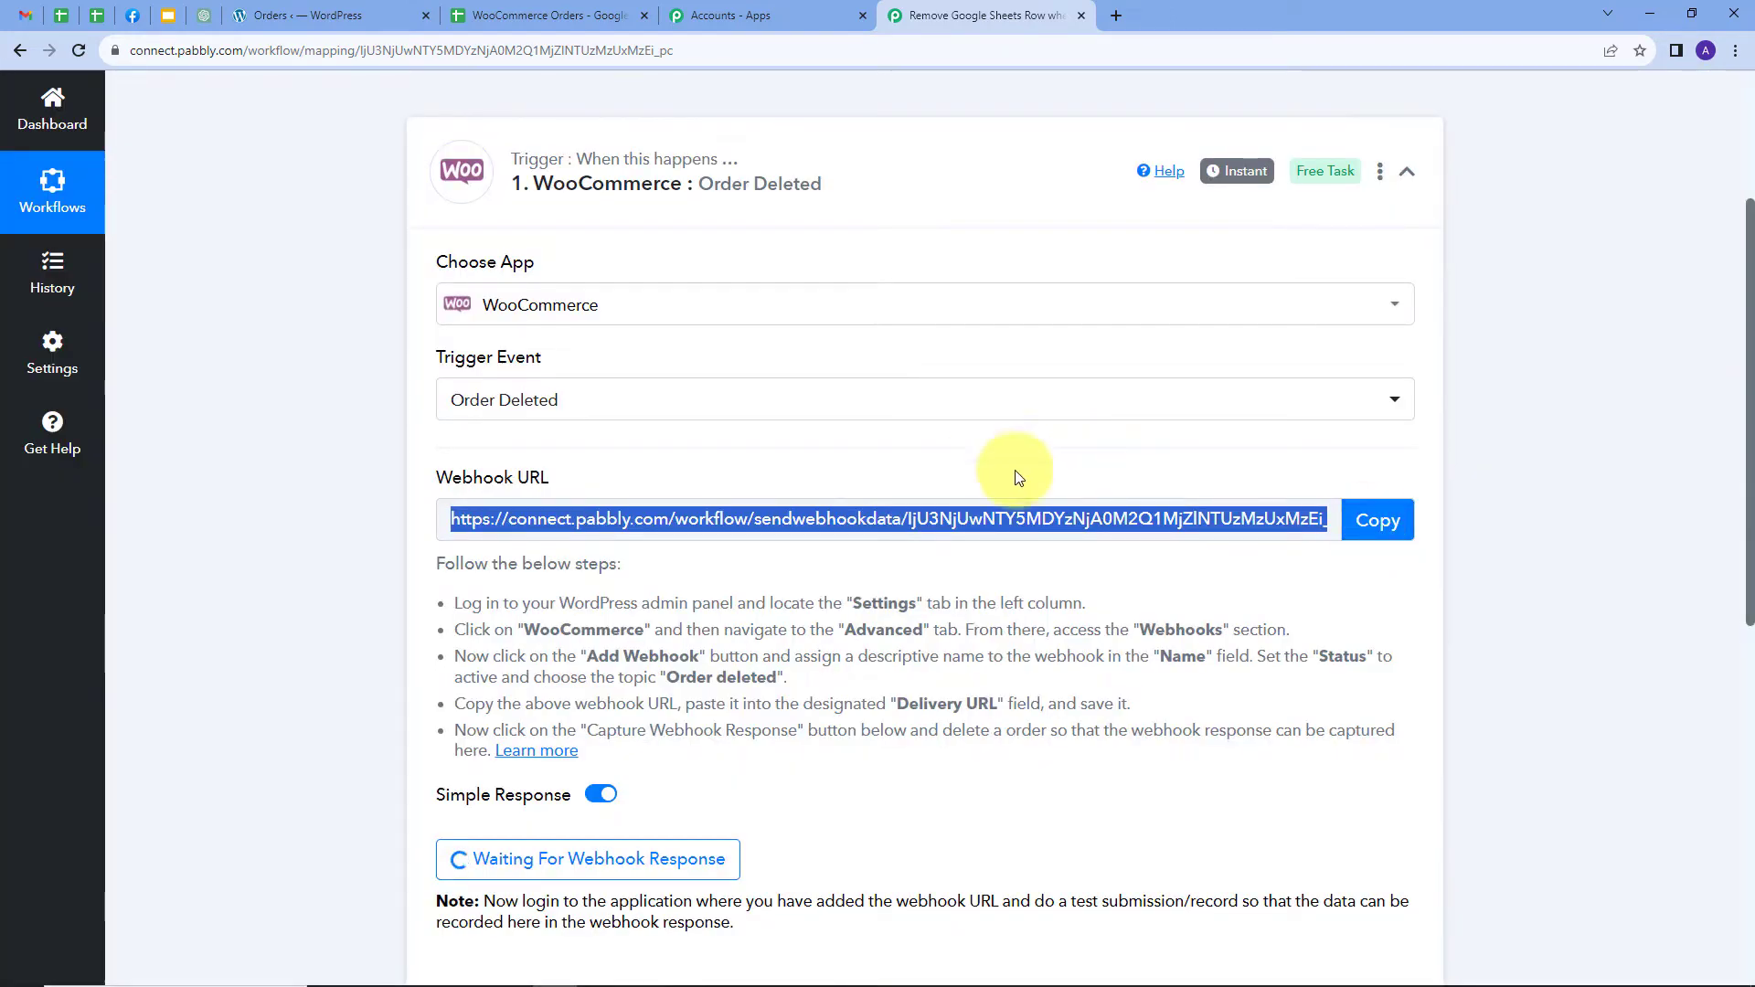
click(315, 15)
scroll(292, 631, up, 7)
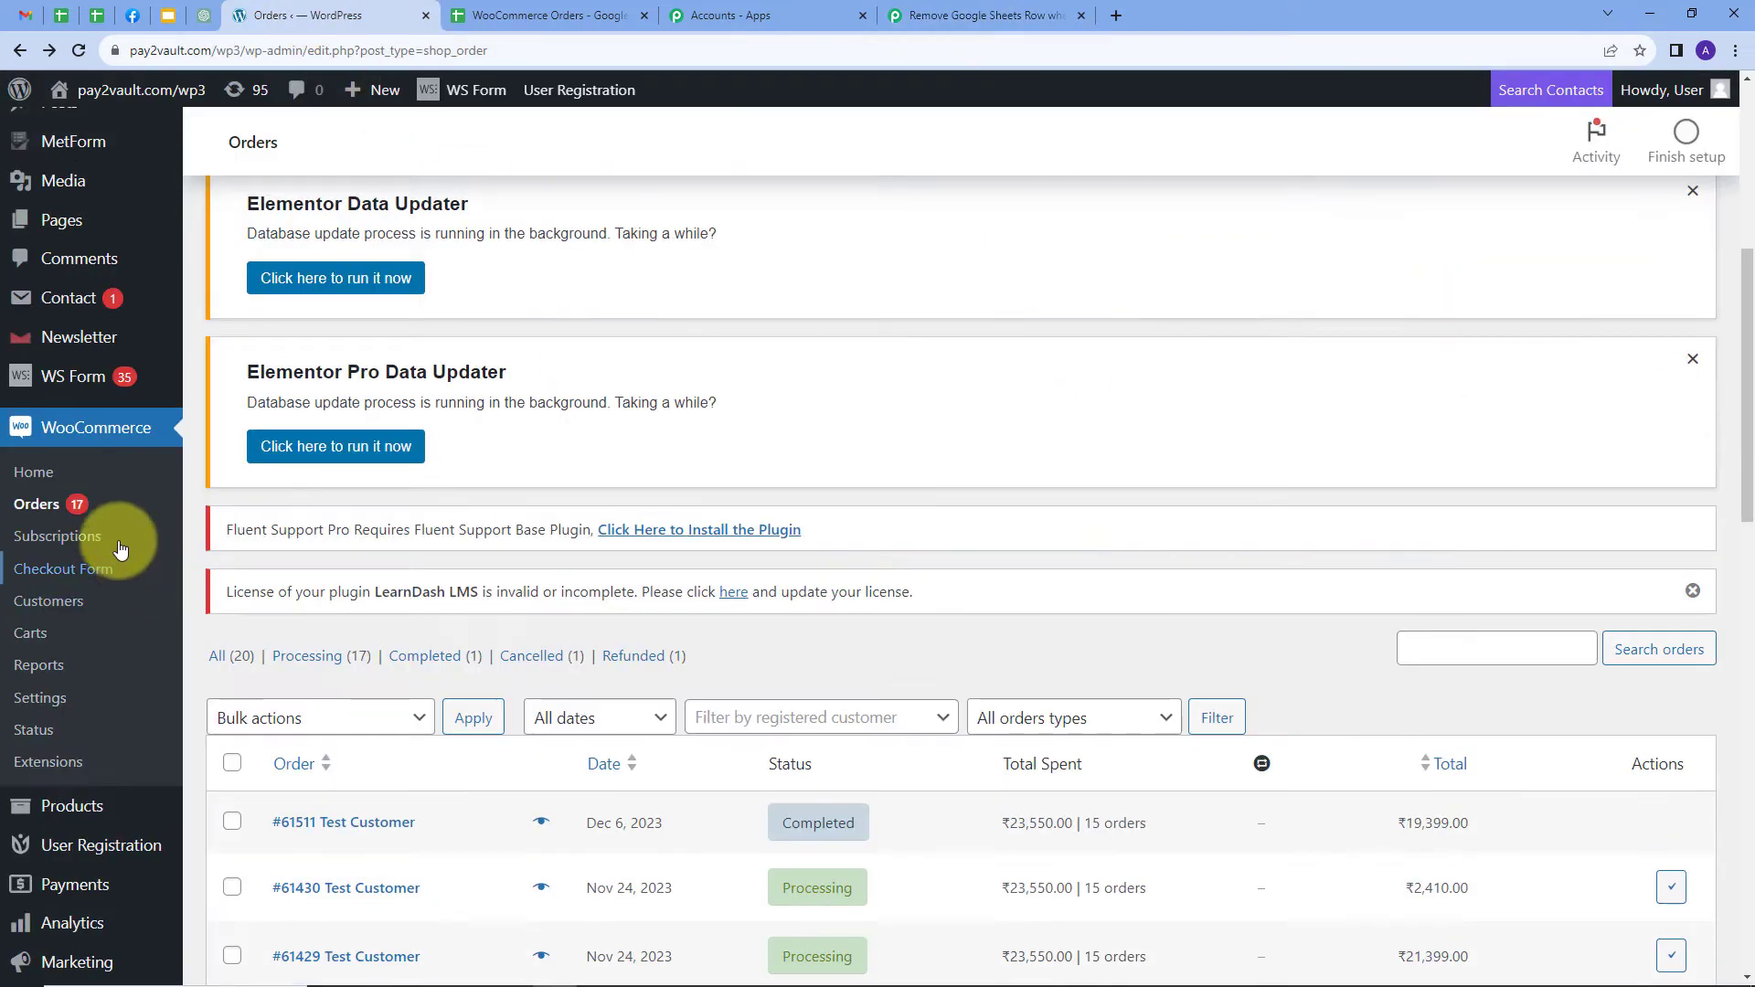
Go to WooCommerce Settings > Advanced > Webhooks and start adding a new webhook
click(38, 700)
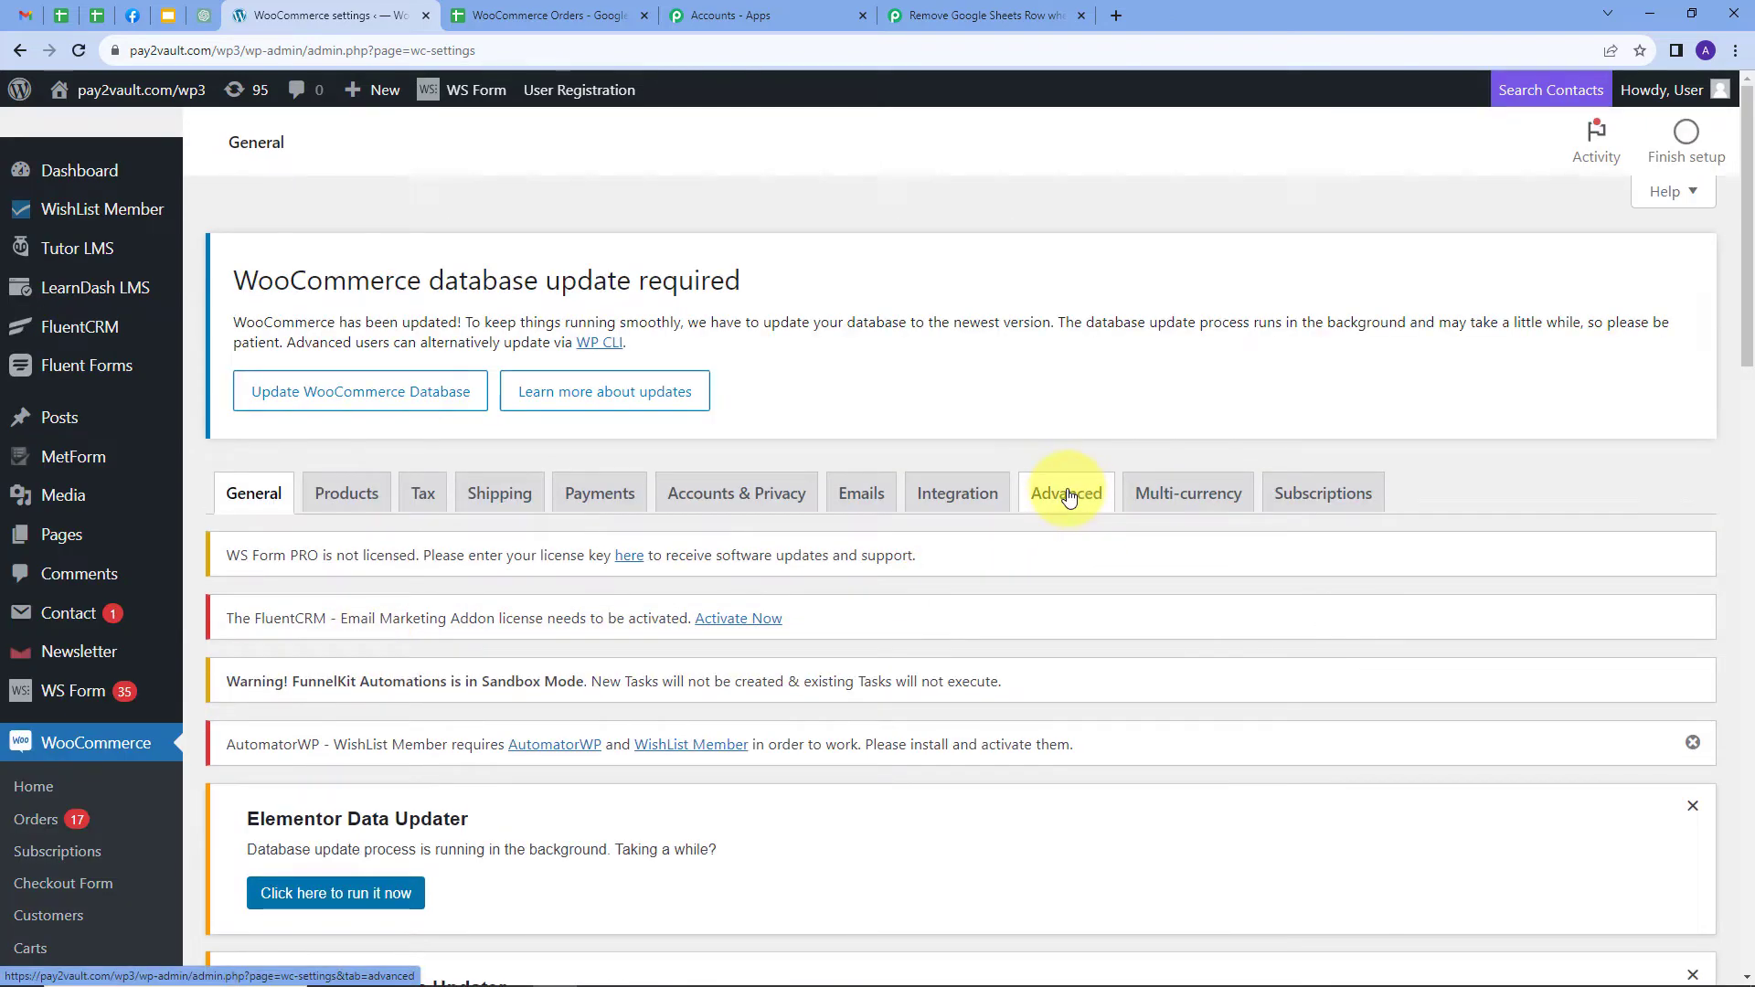
click(1070, 496)
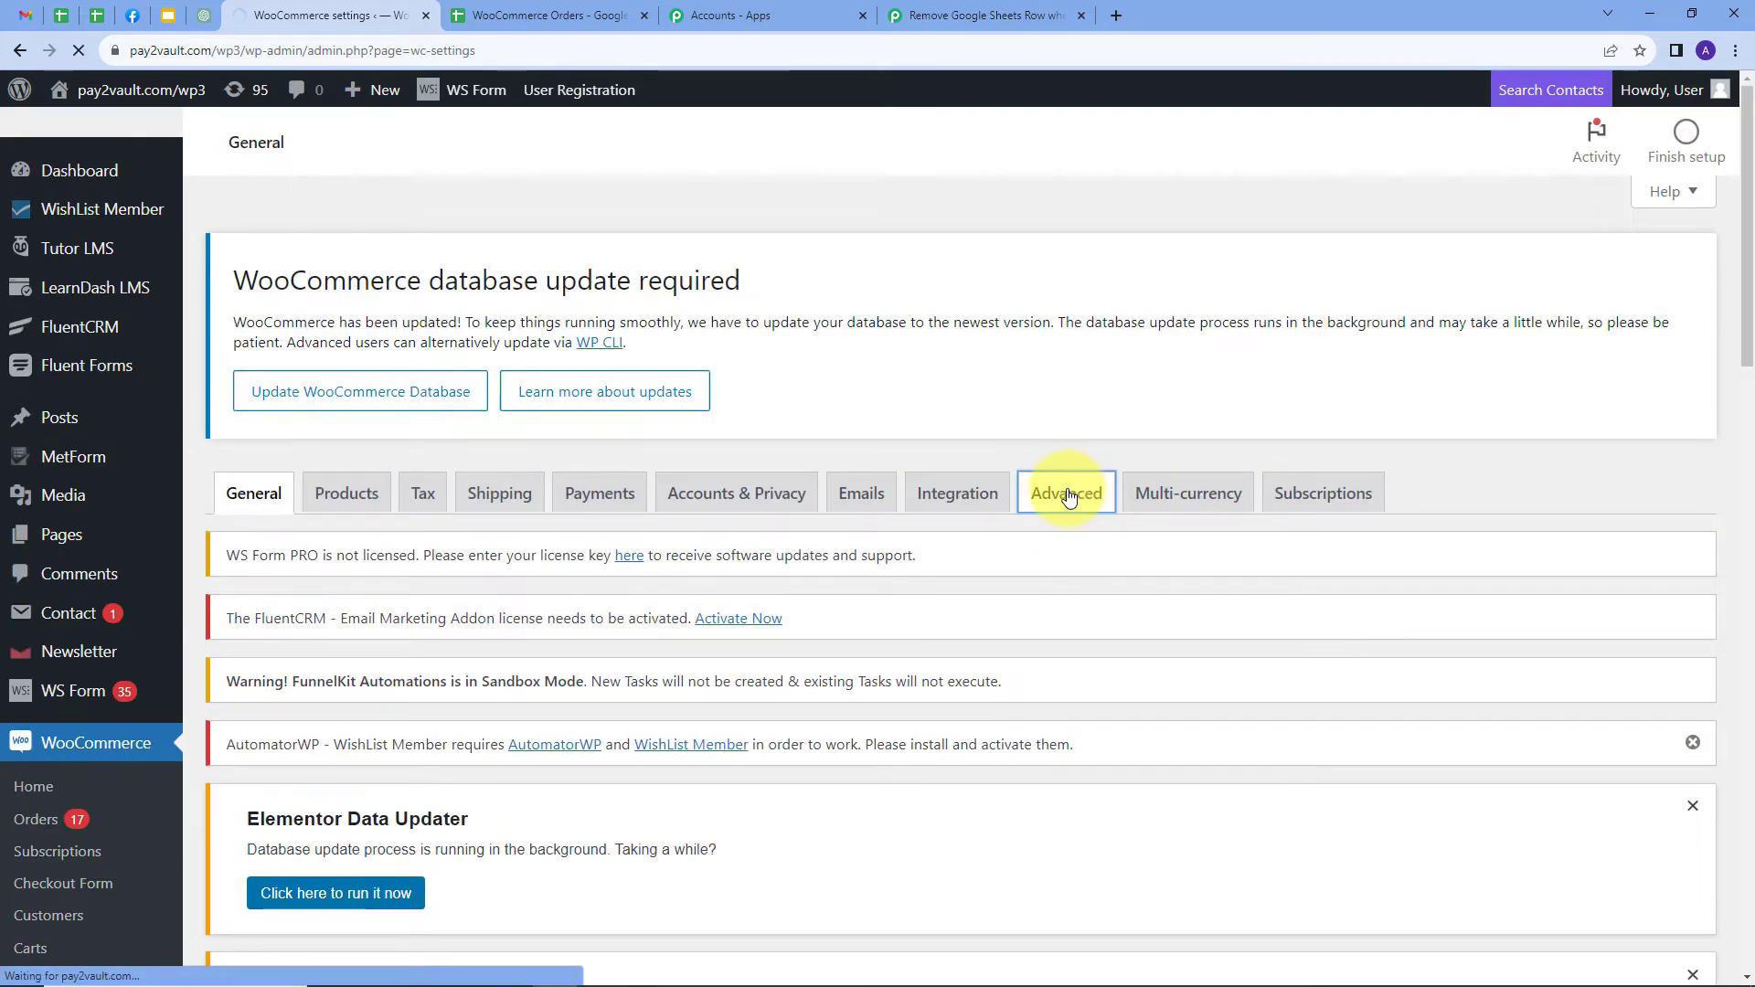
scroll(764, 604, down, 3)
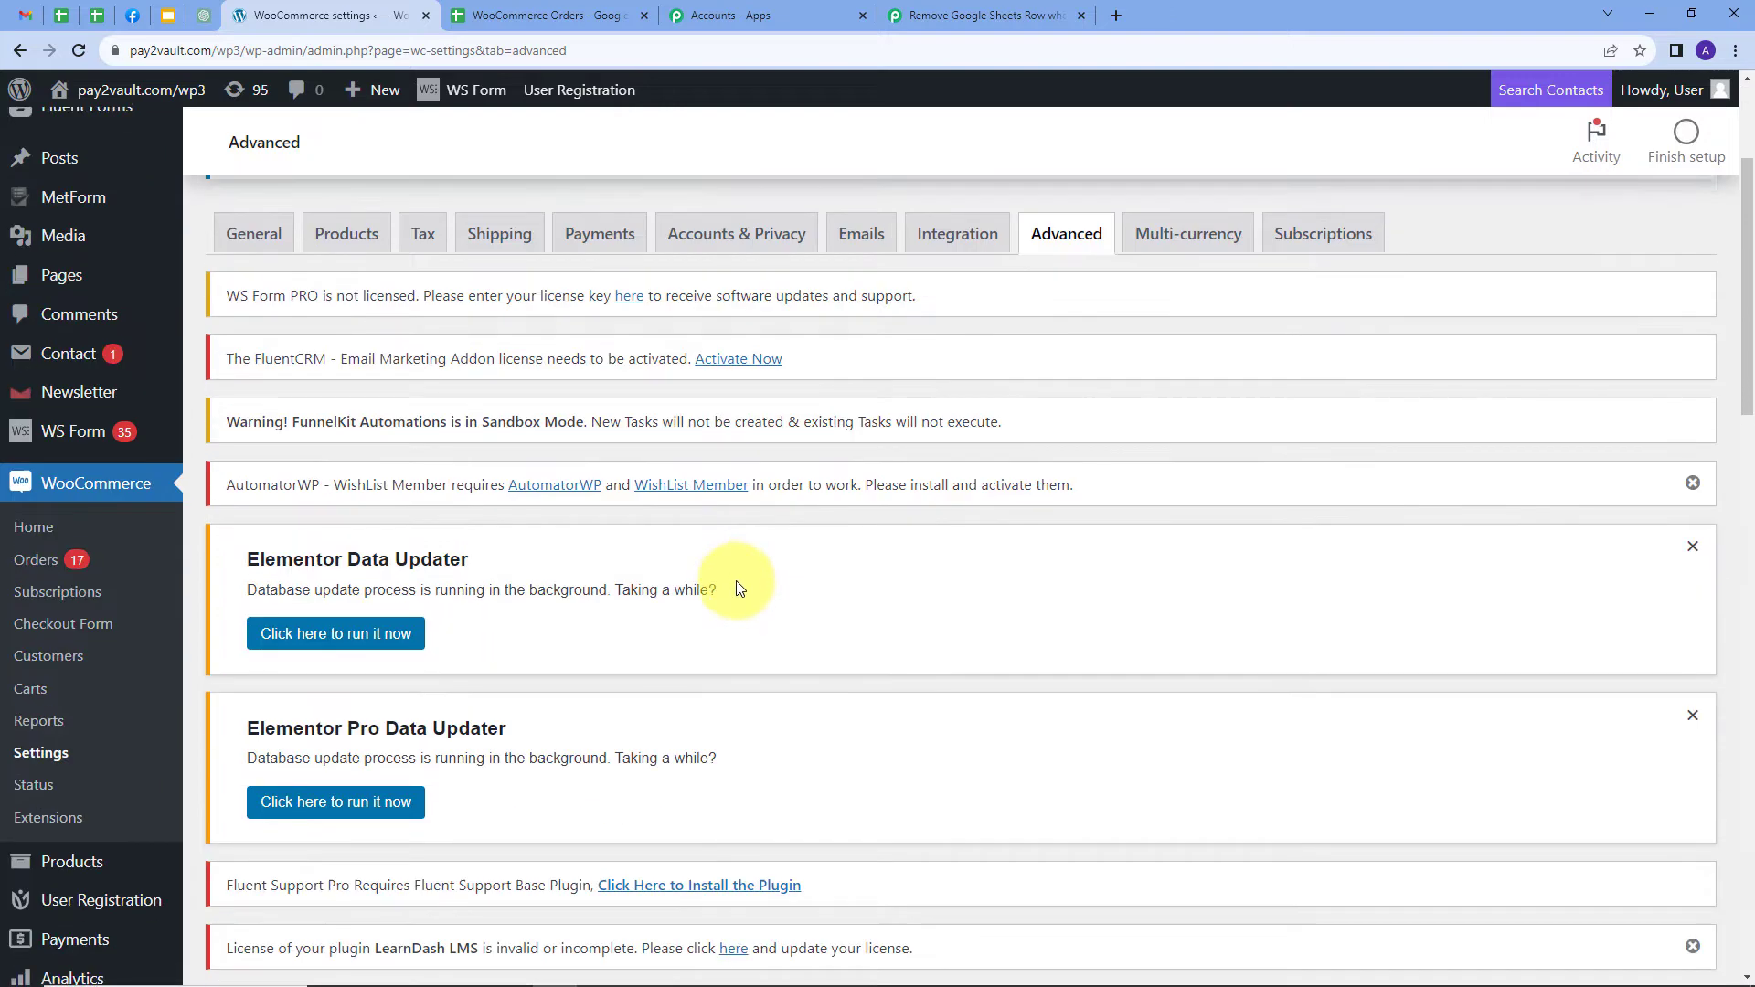
scroll(737, 579, down, 3)
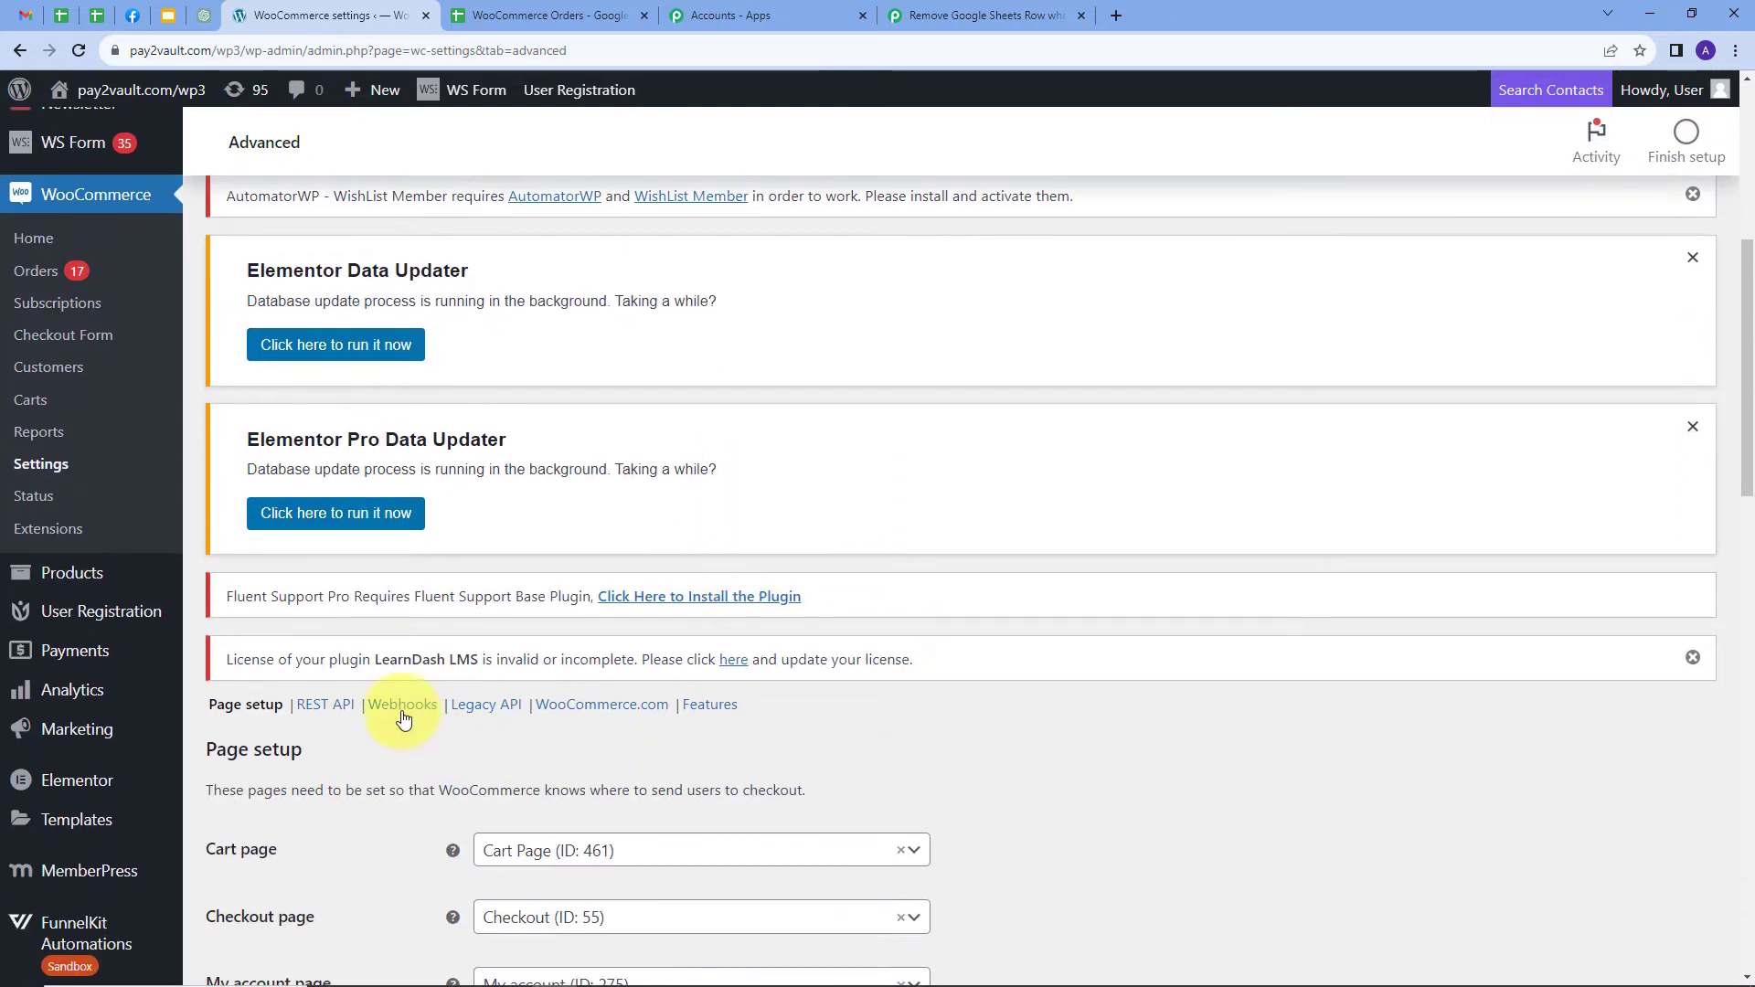
click(403, 706)
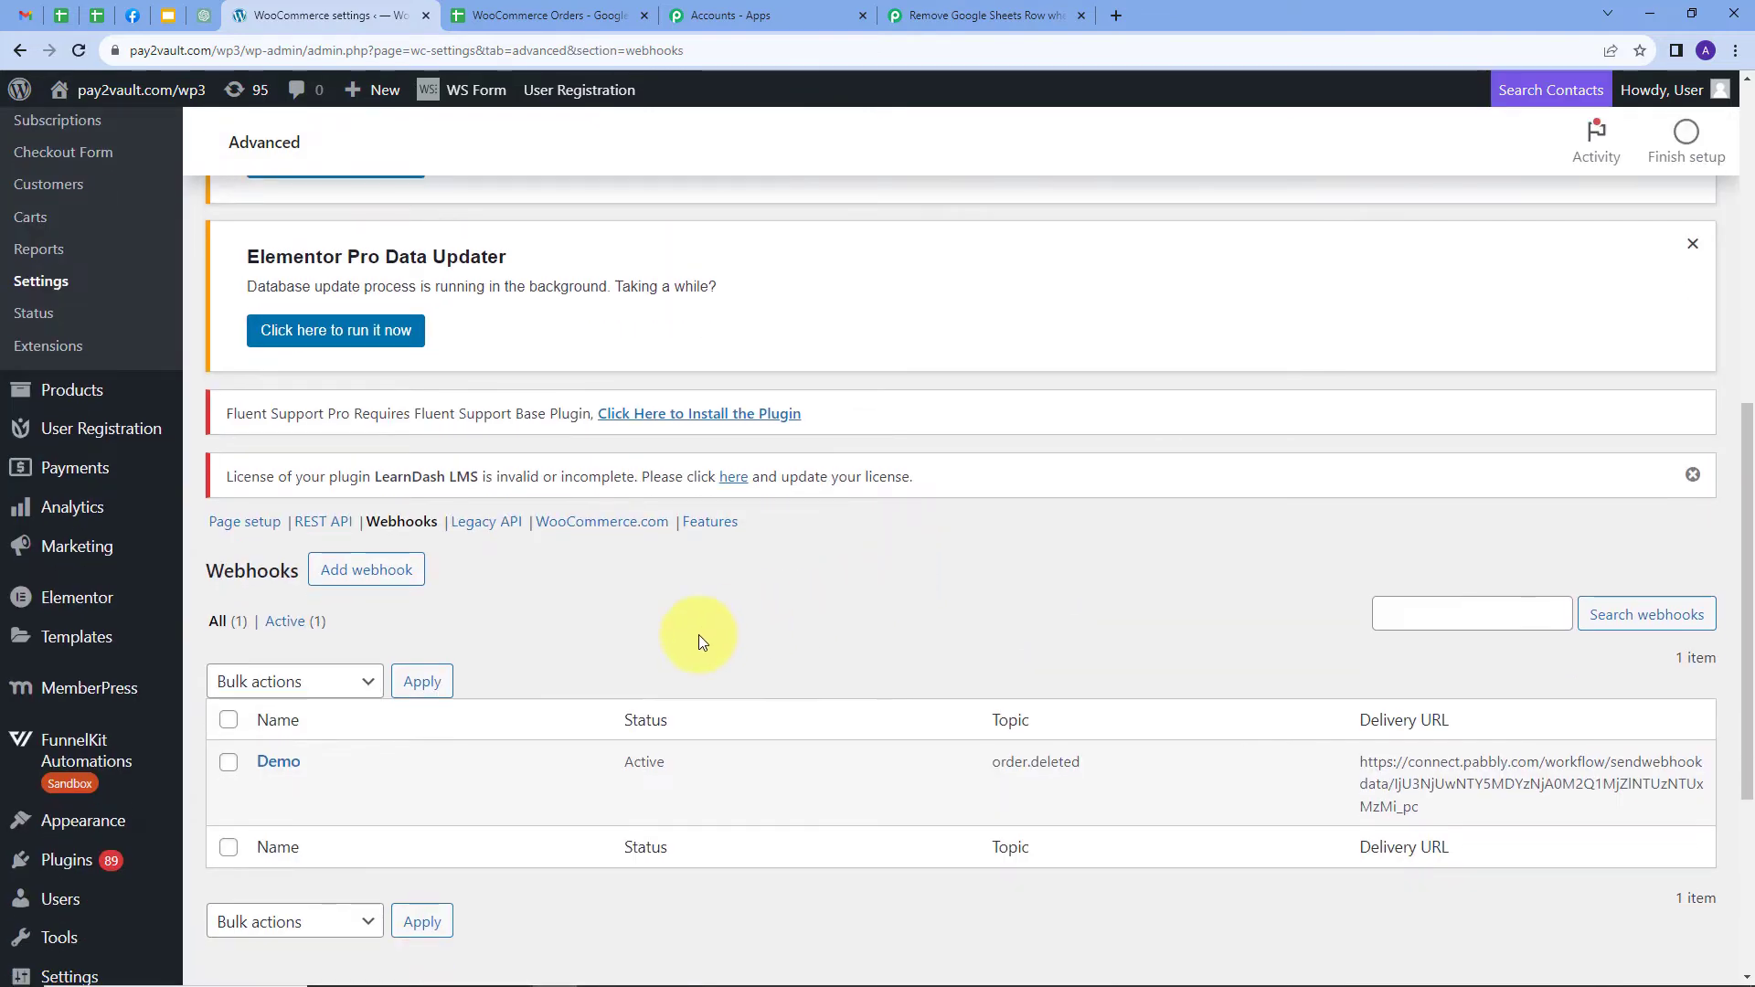
click(370, 582)
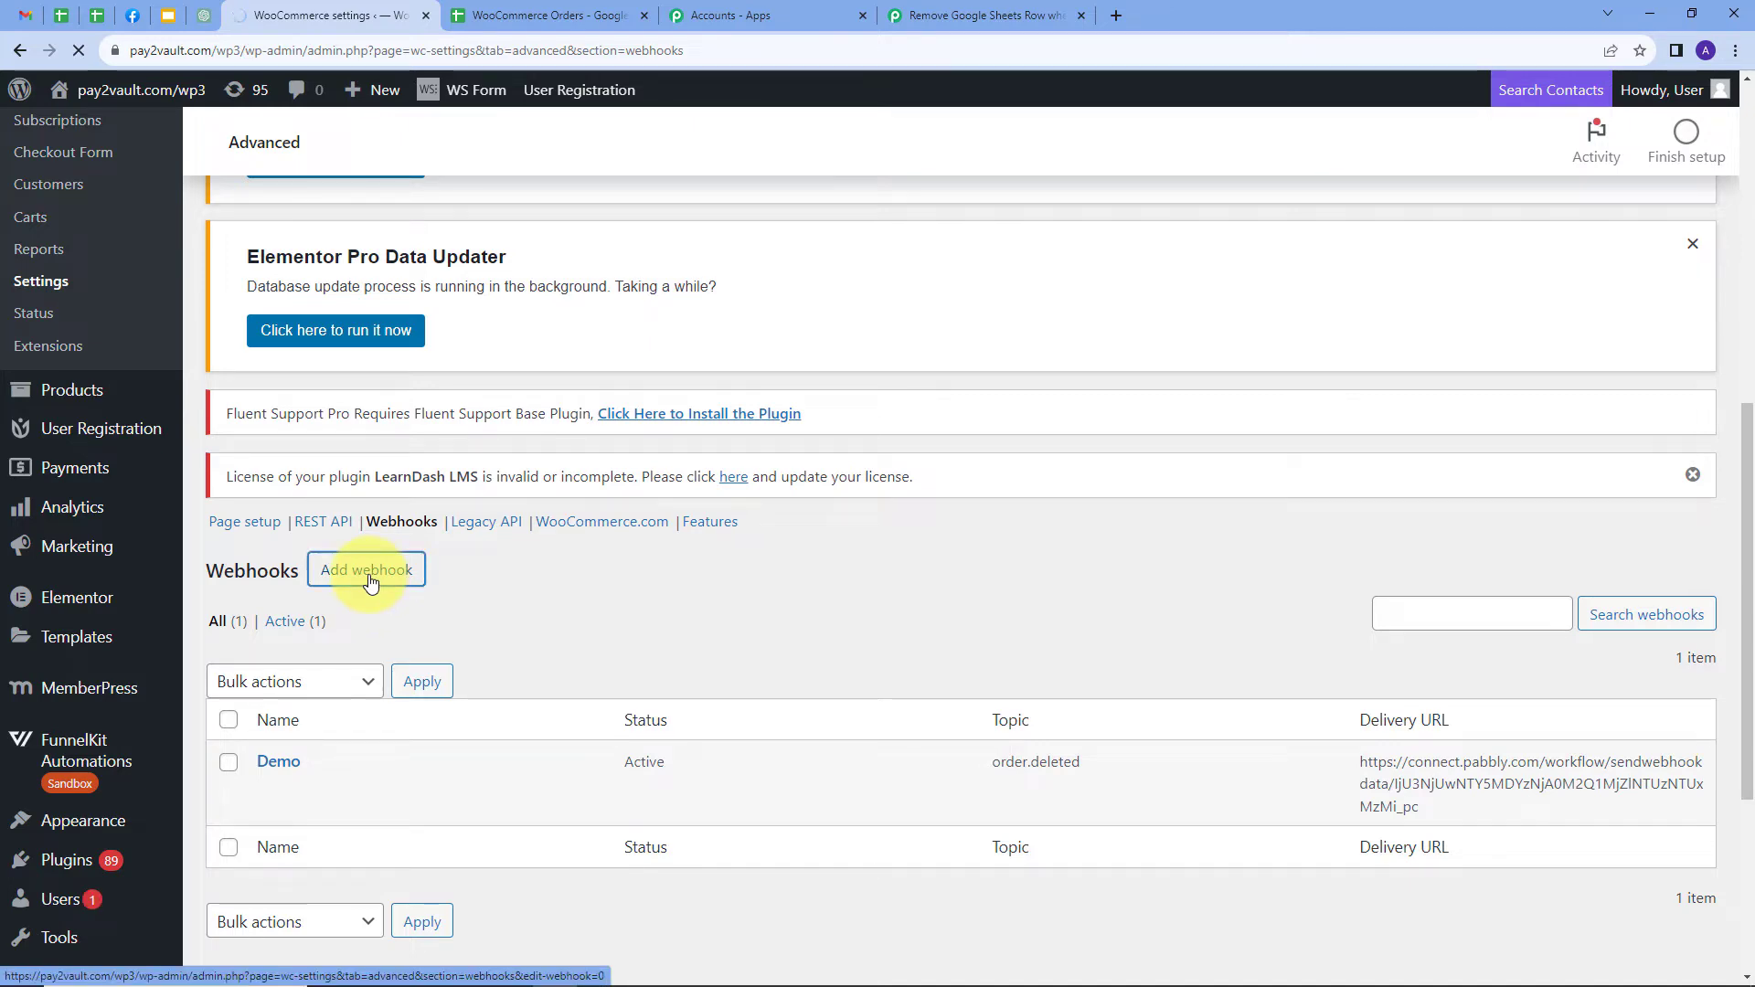
Name the new webhook 'Testing' and set its status to Active
scroll(1154, 523, down, 2)
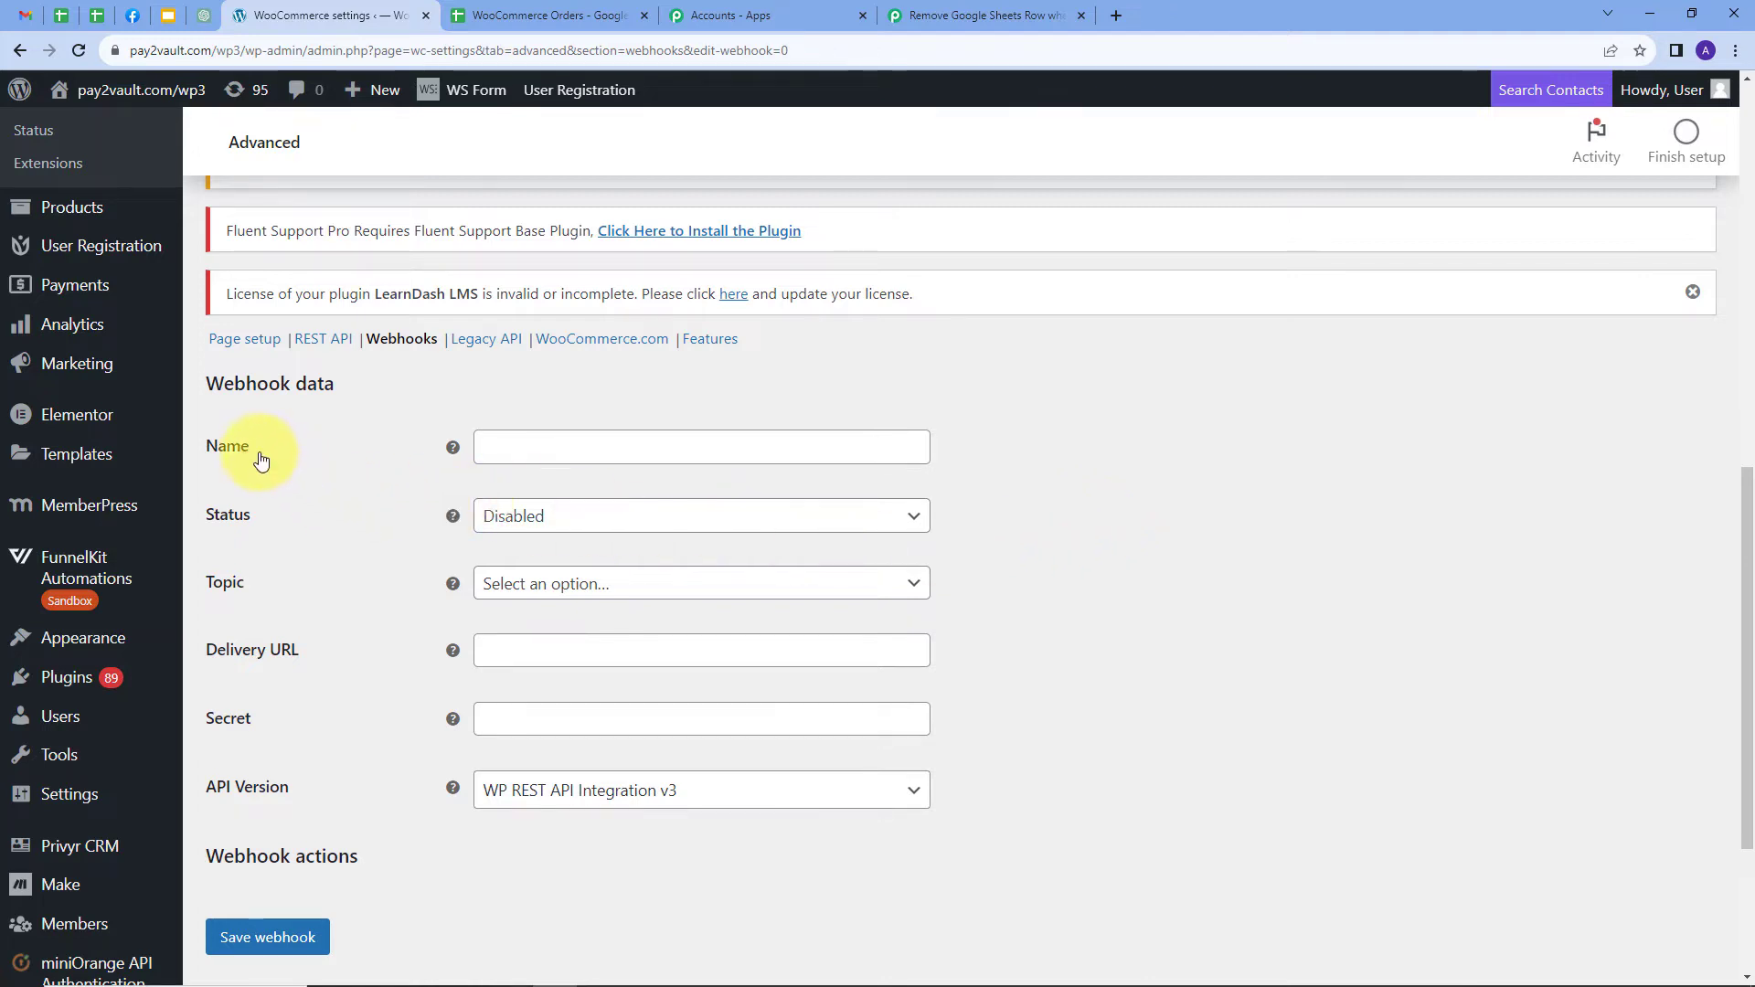
click(548, 452)
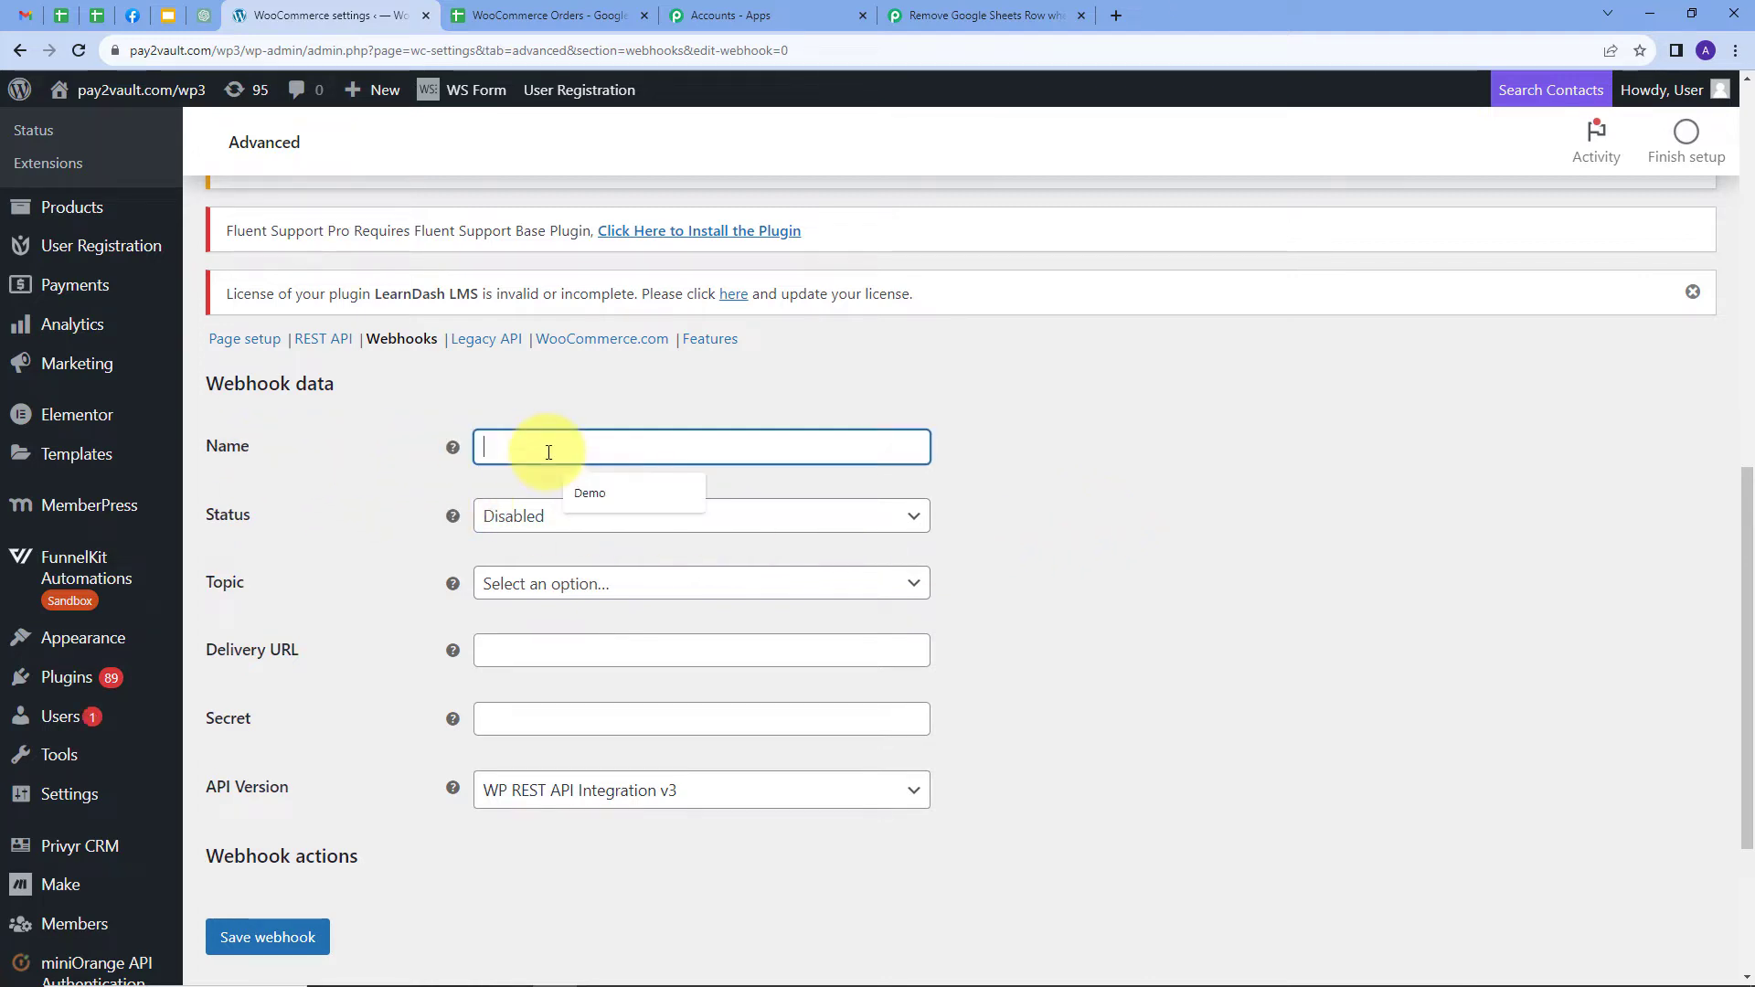
text(Testi)
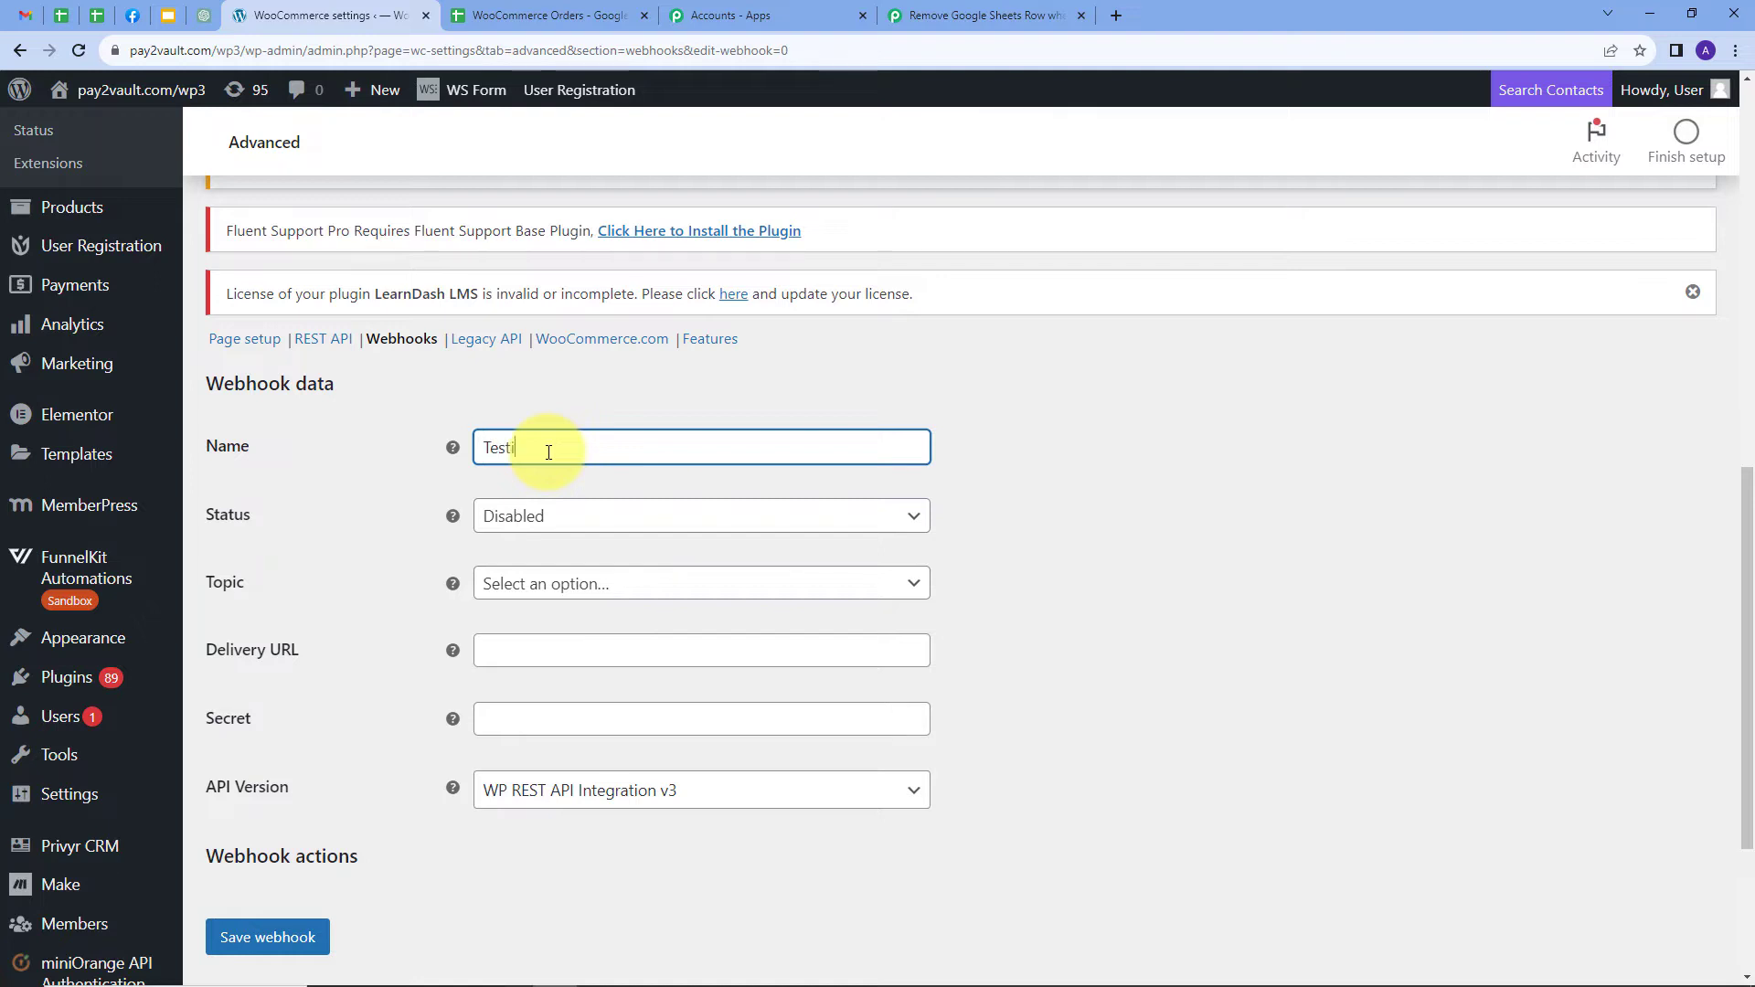
text(ng)
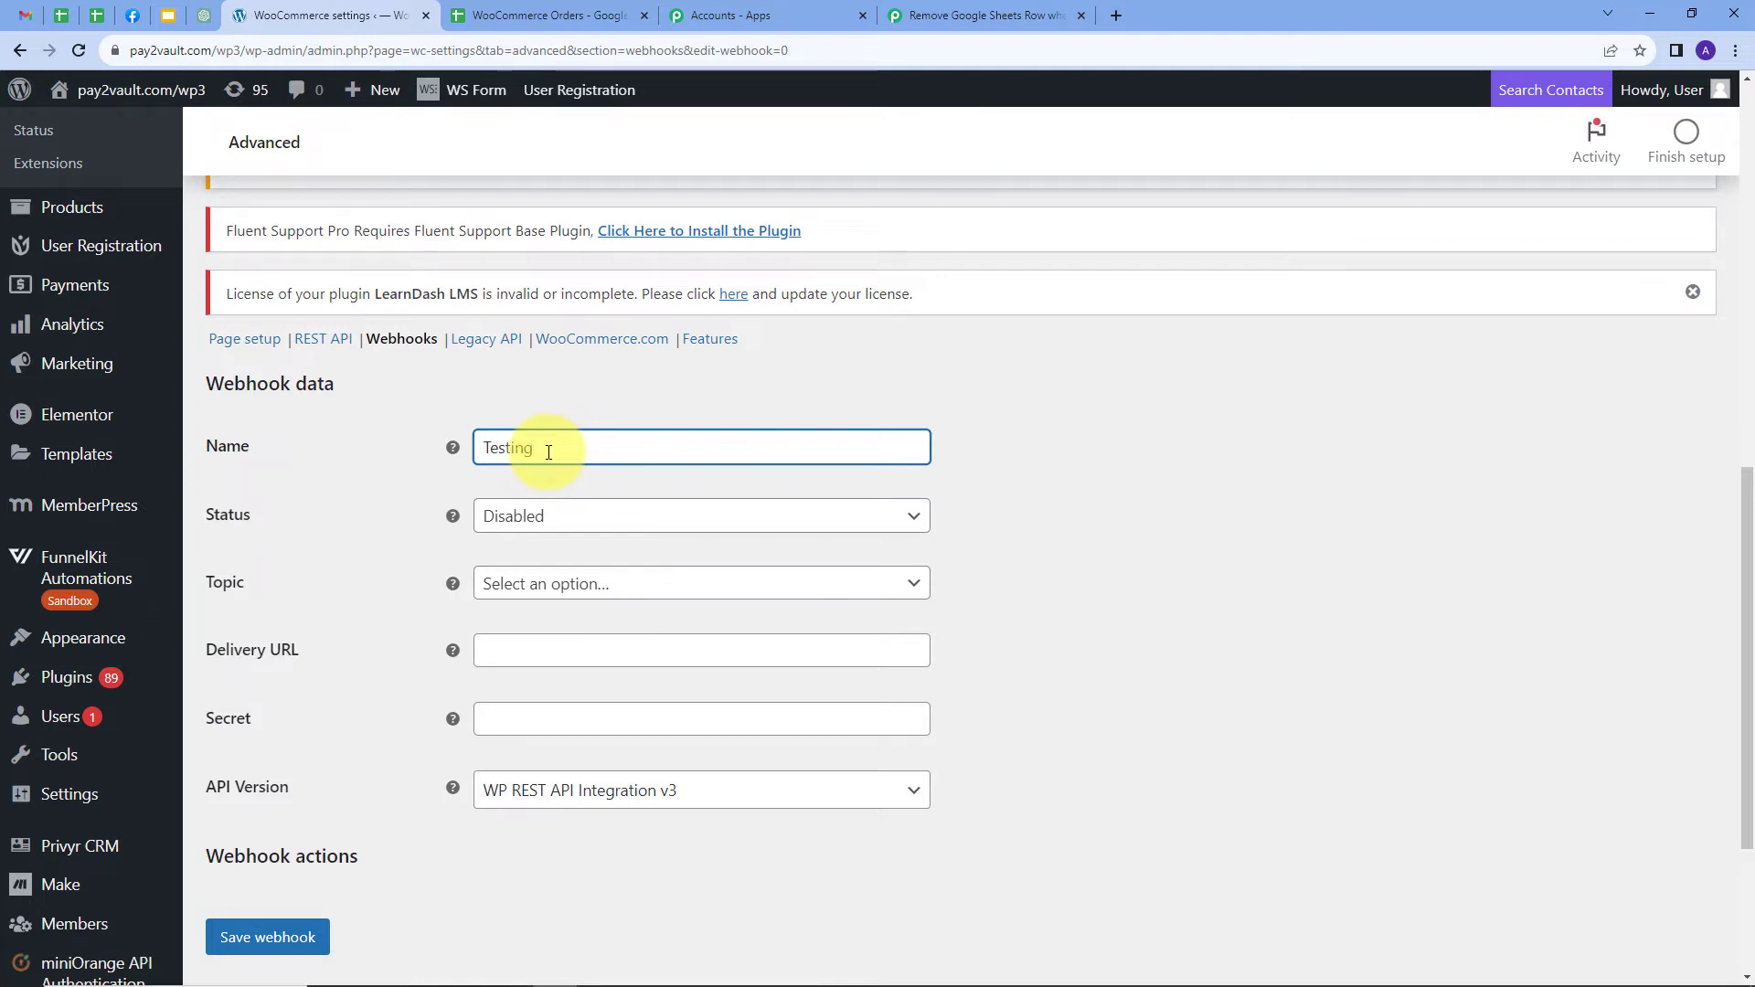
click(579, 509)
click(548, 548)
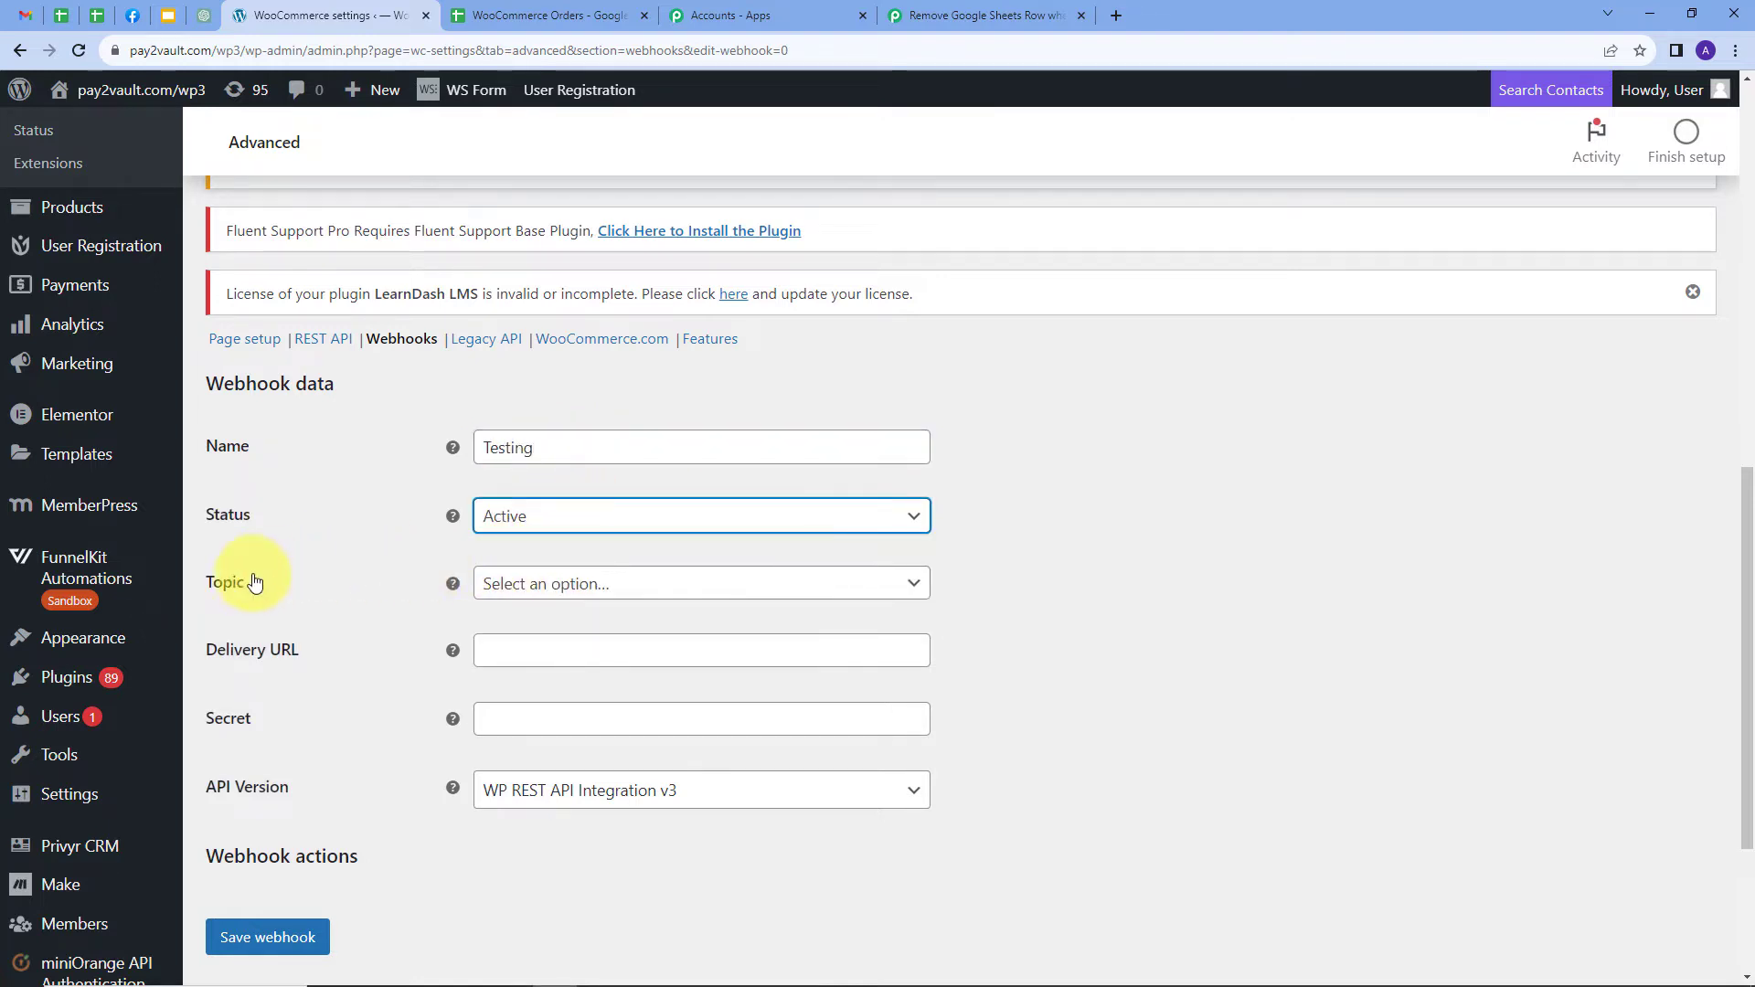
Set the topic to Order deleted, paste the Pabbly URL as Delivery URL, and save
click(567, 585)
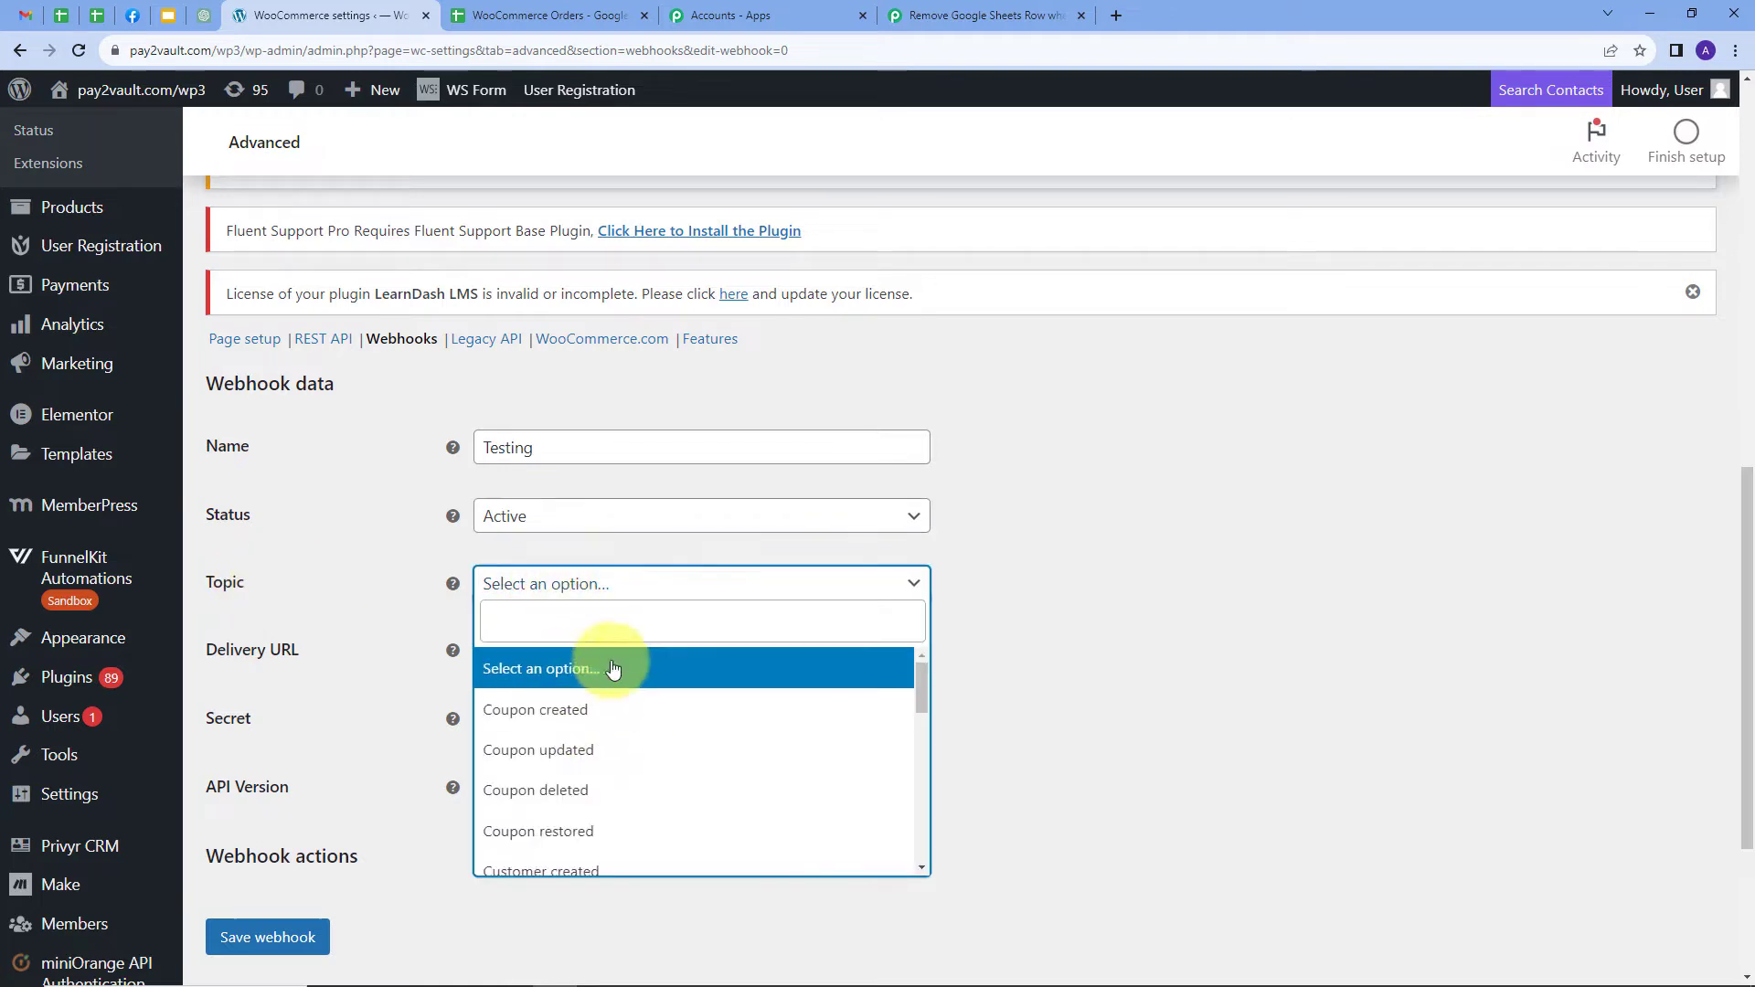
text(or)
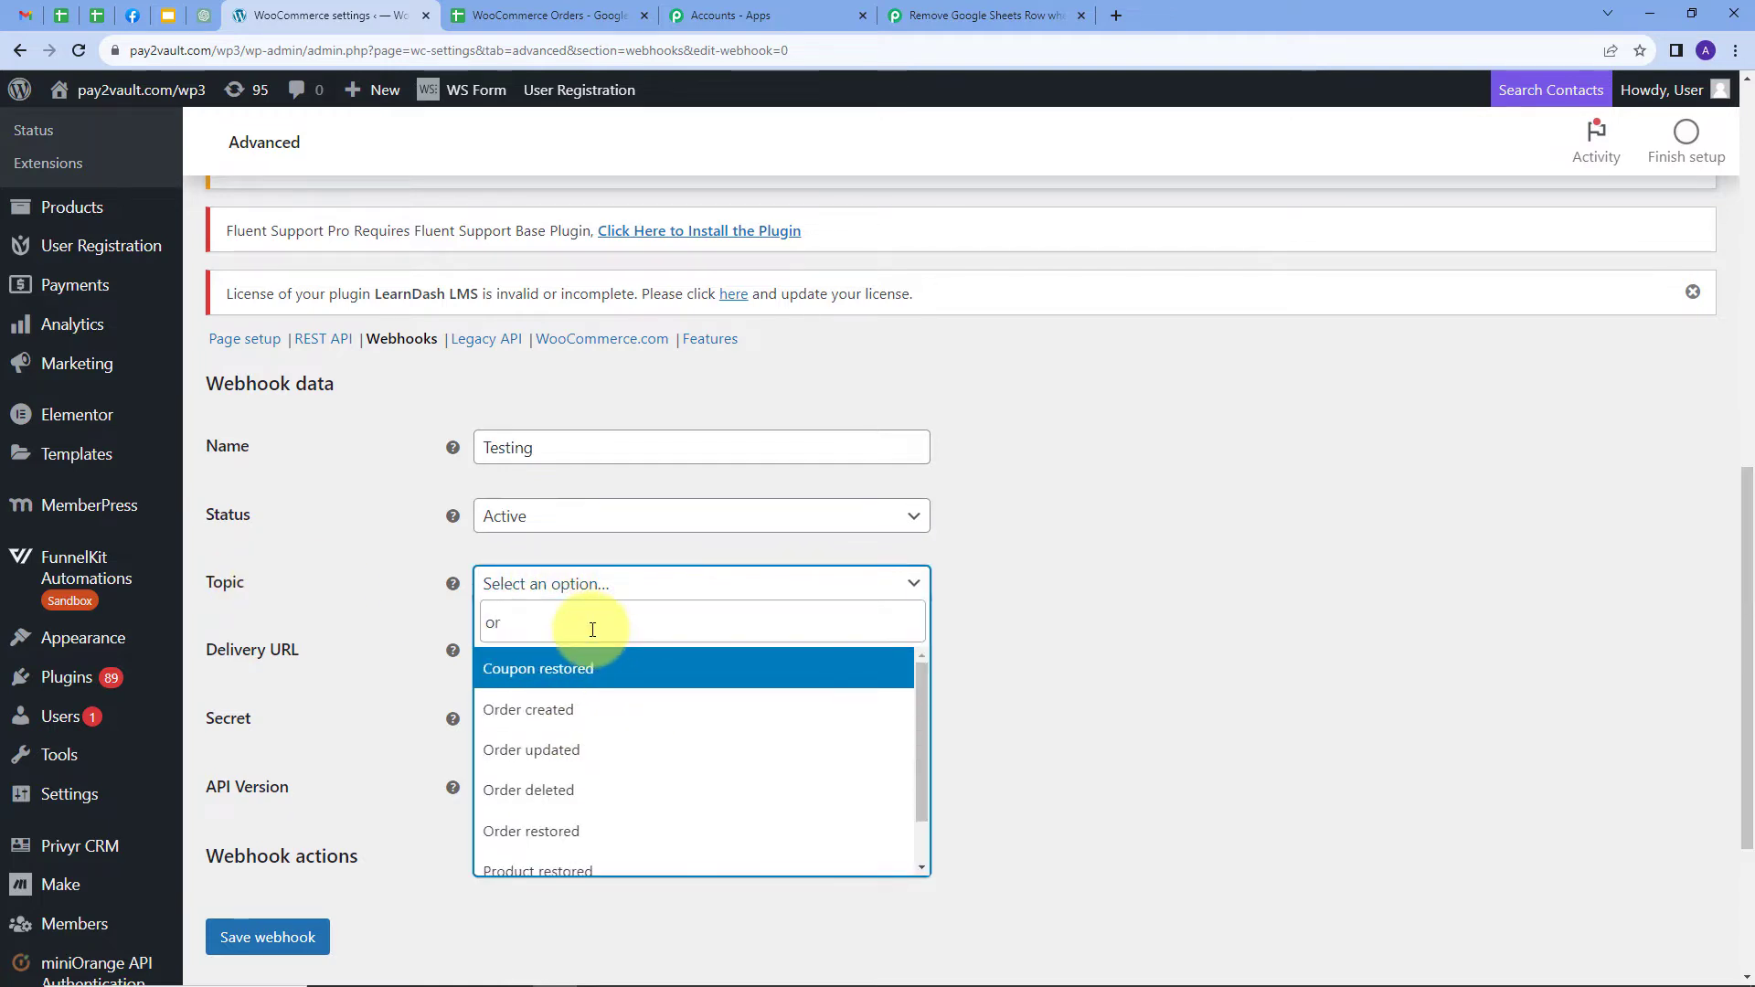
click(523, 798)
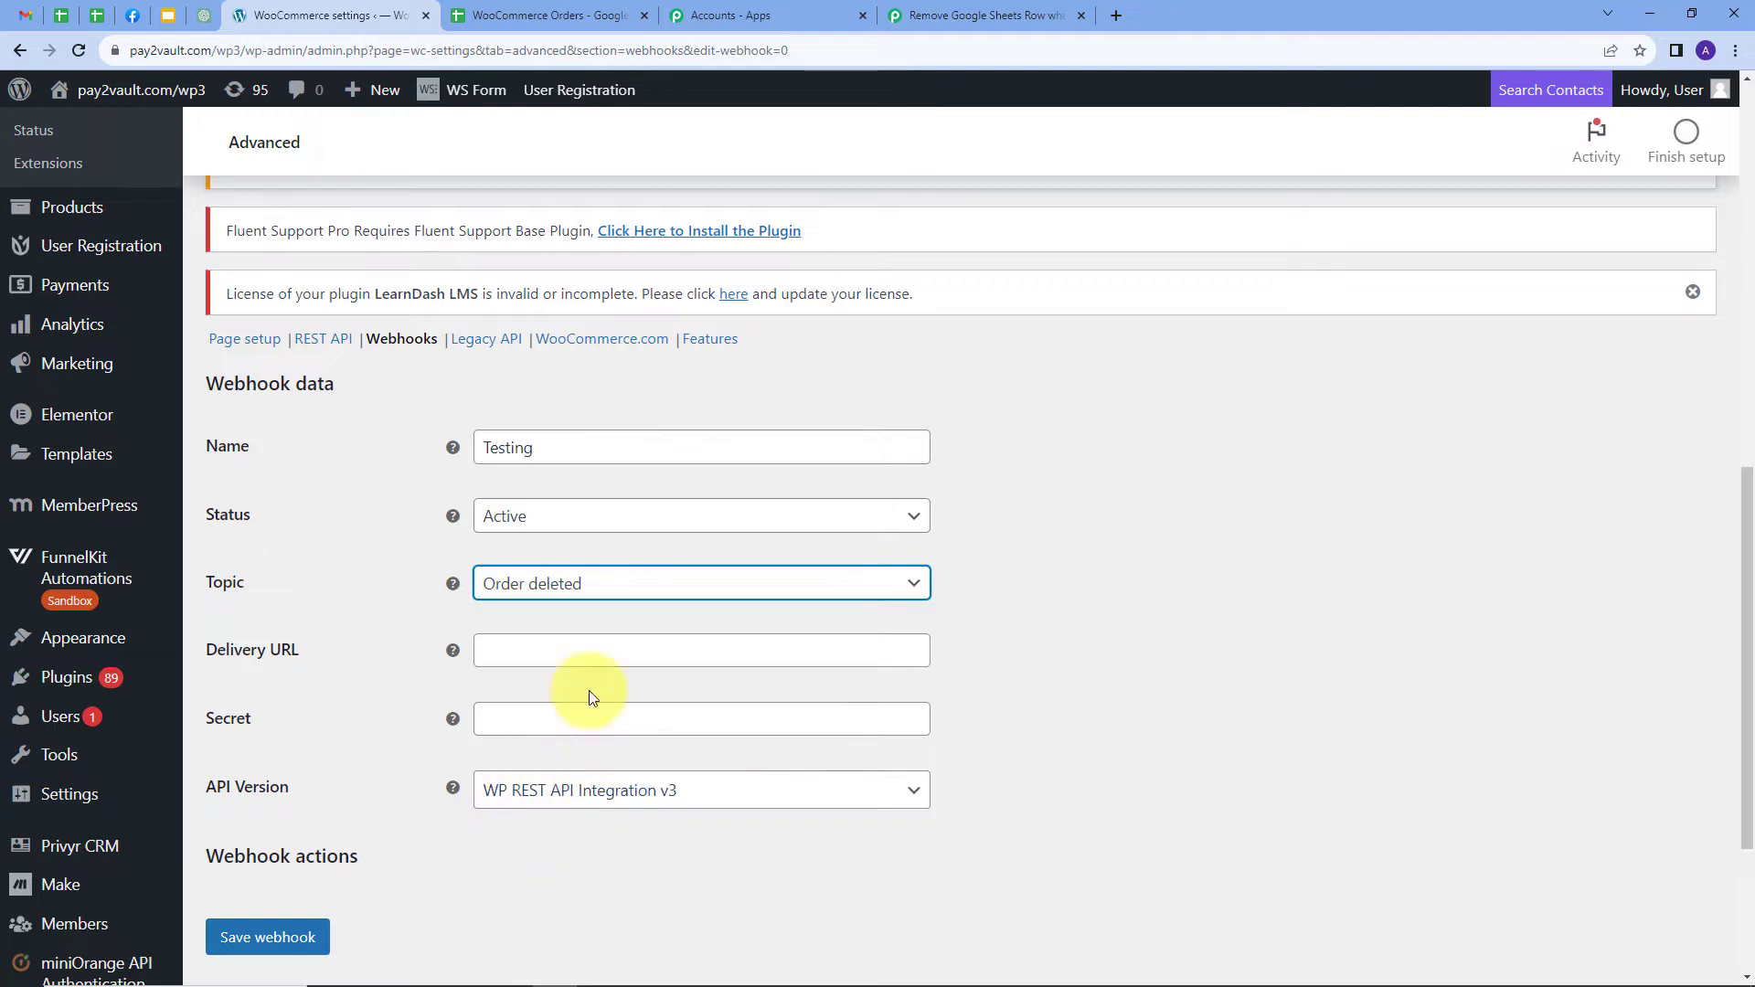
click(522, 650)
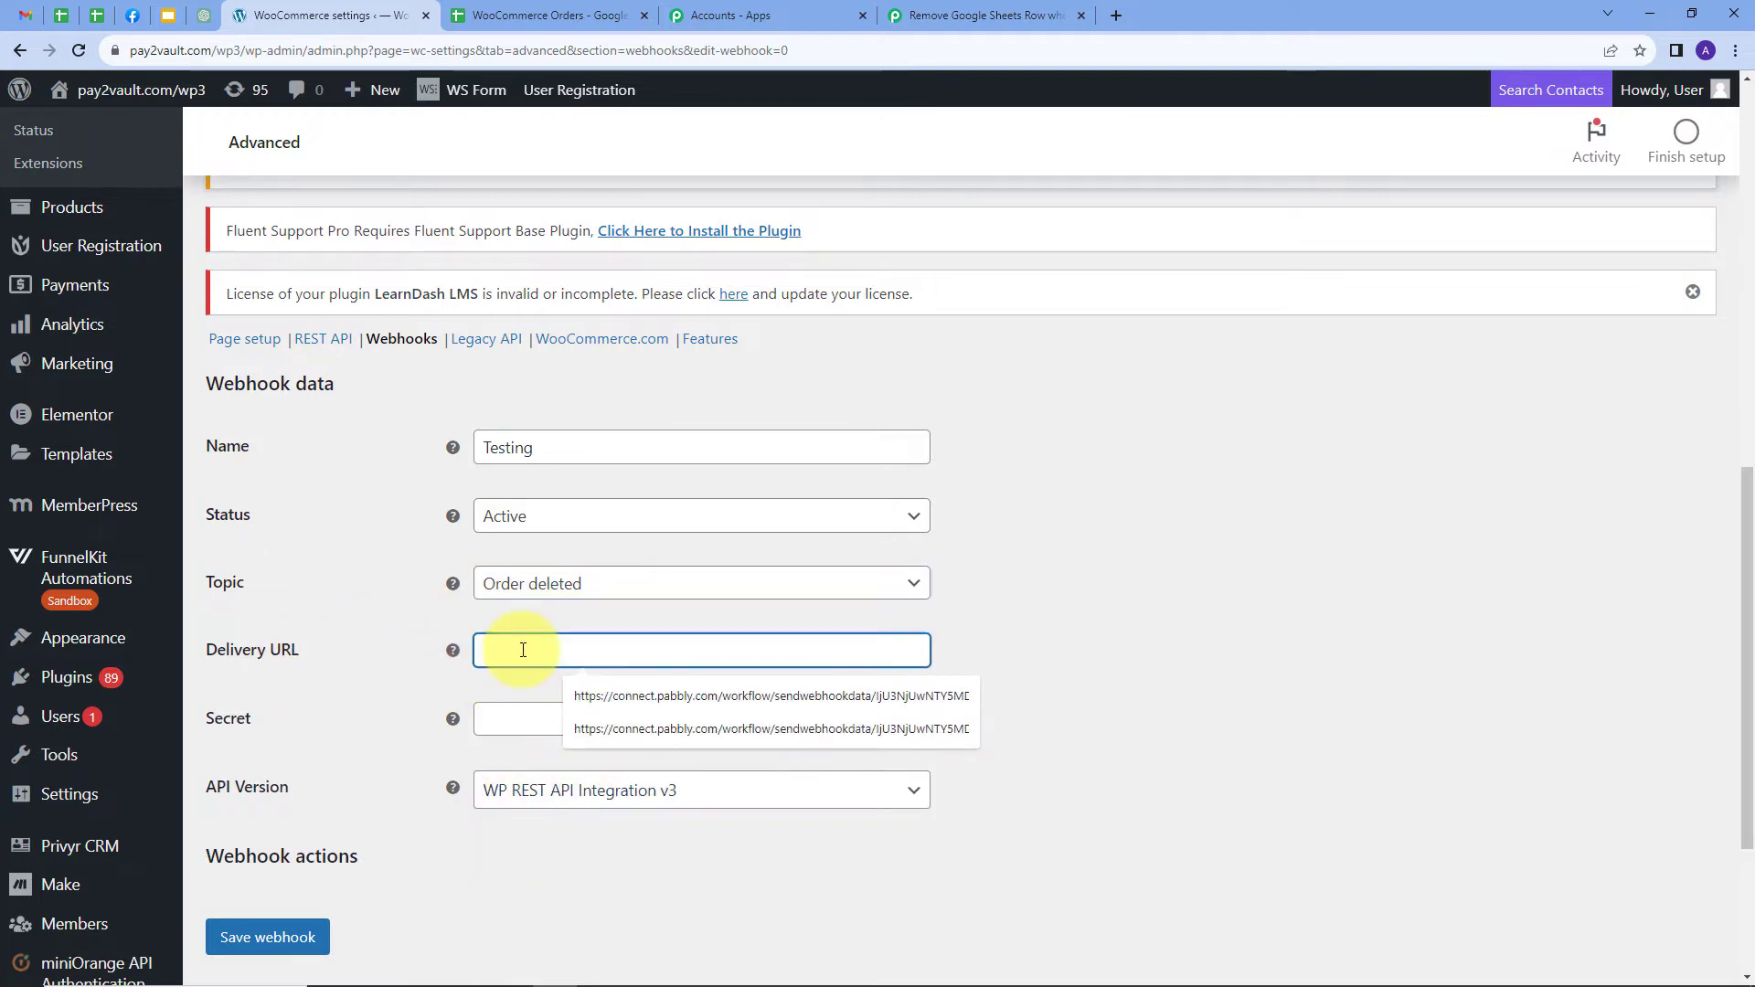
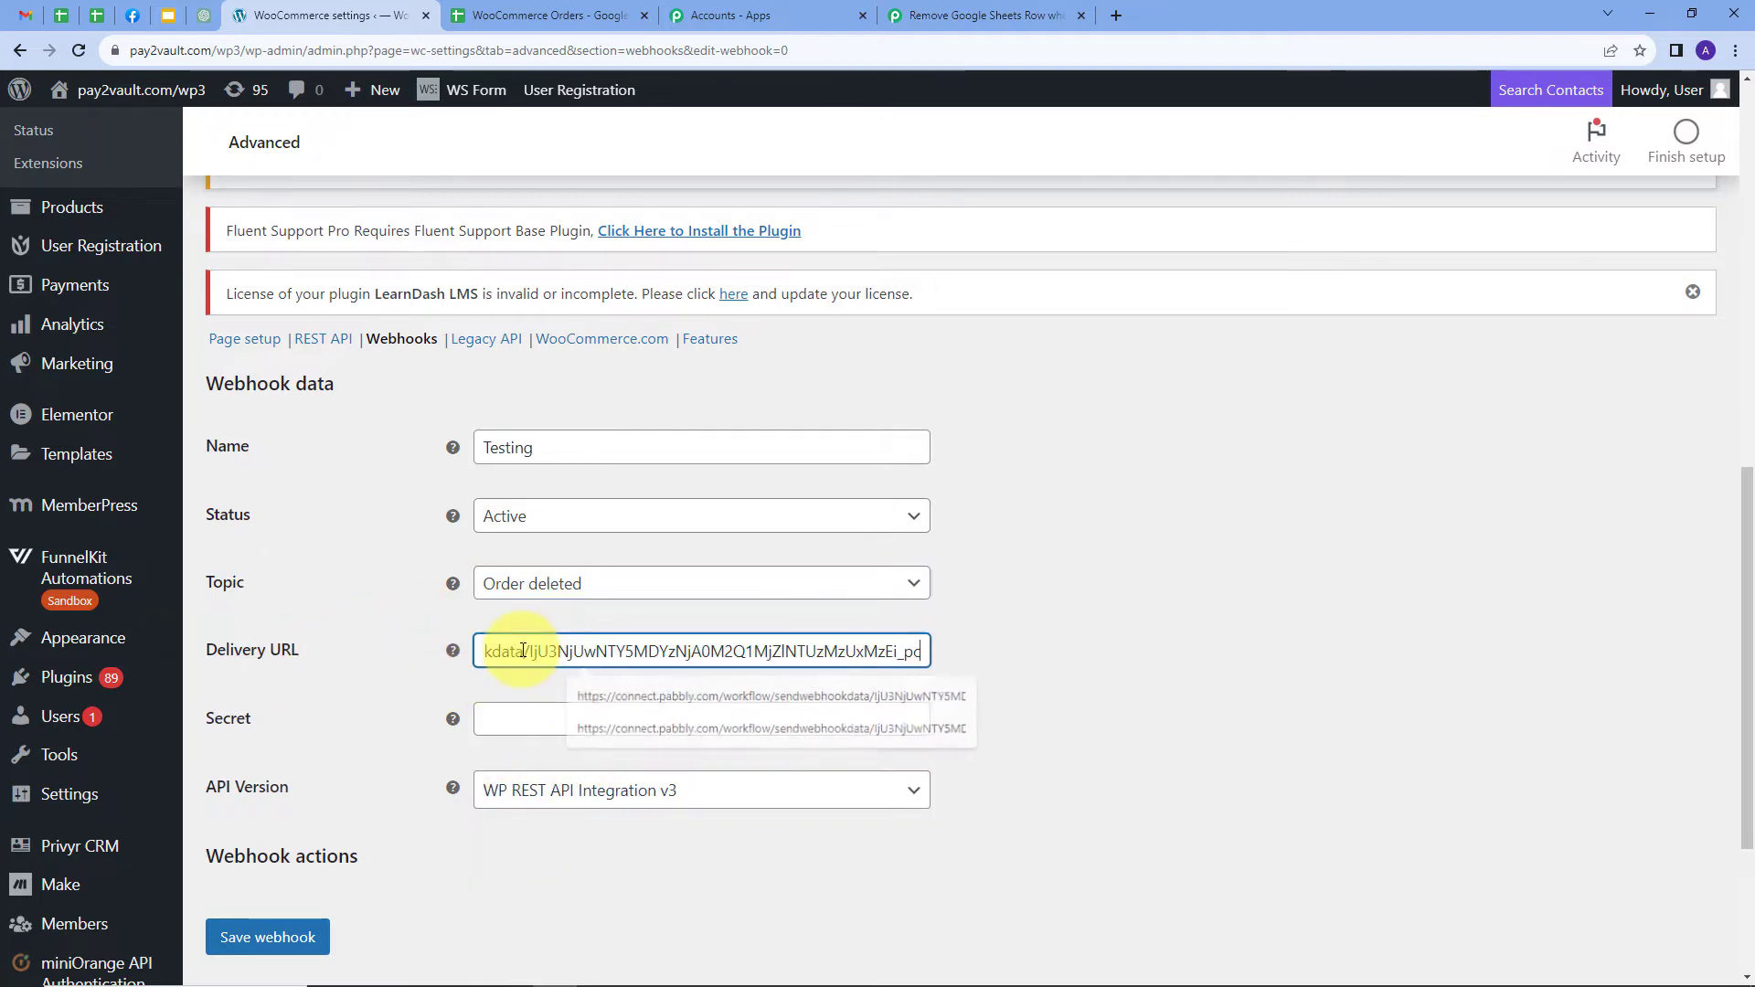
scroll(559, 695, down, 2)
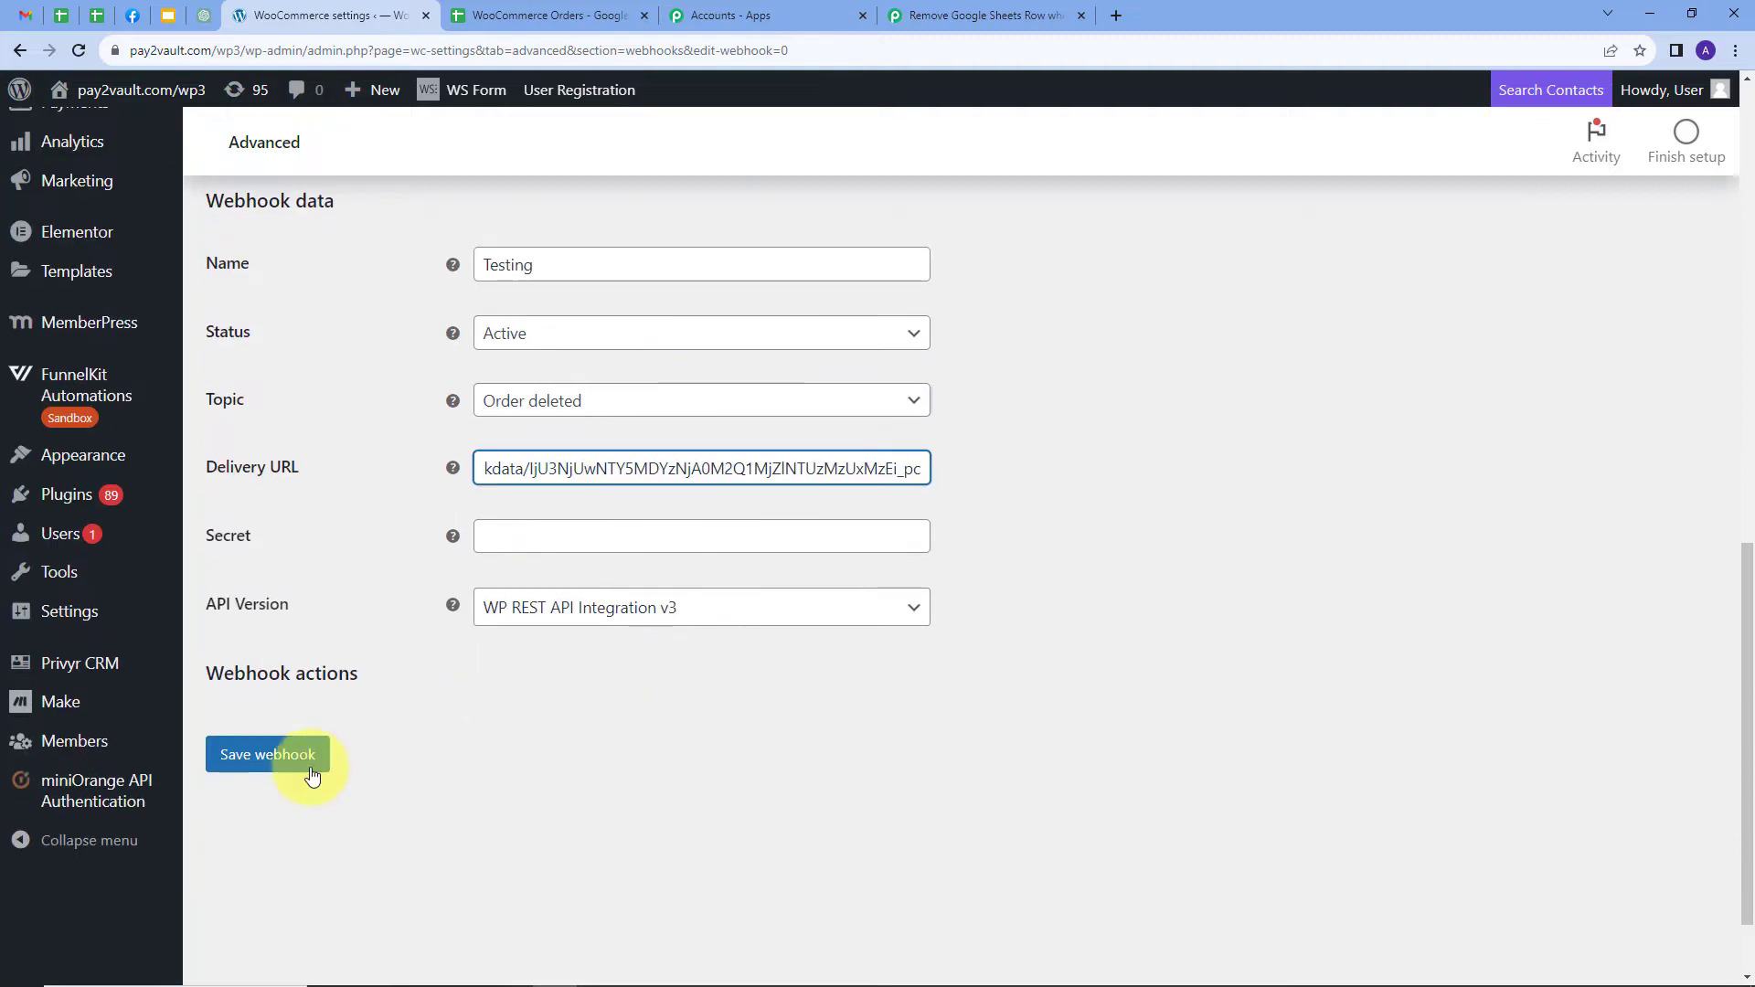
click(242, 771)
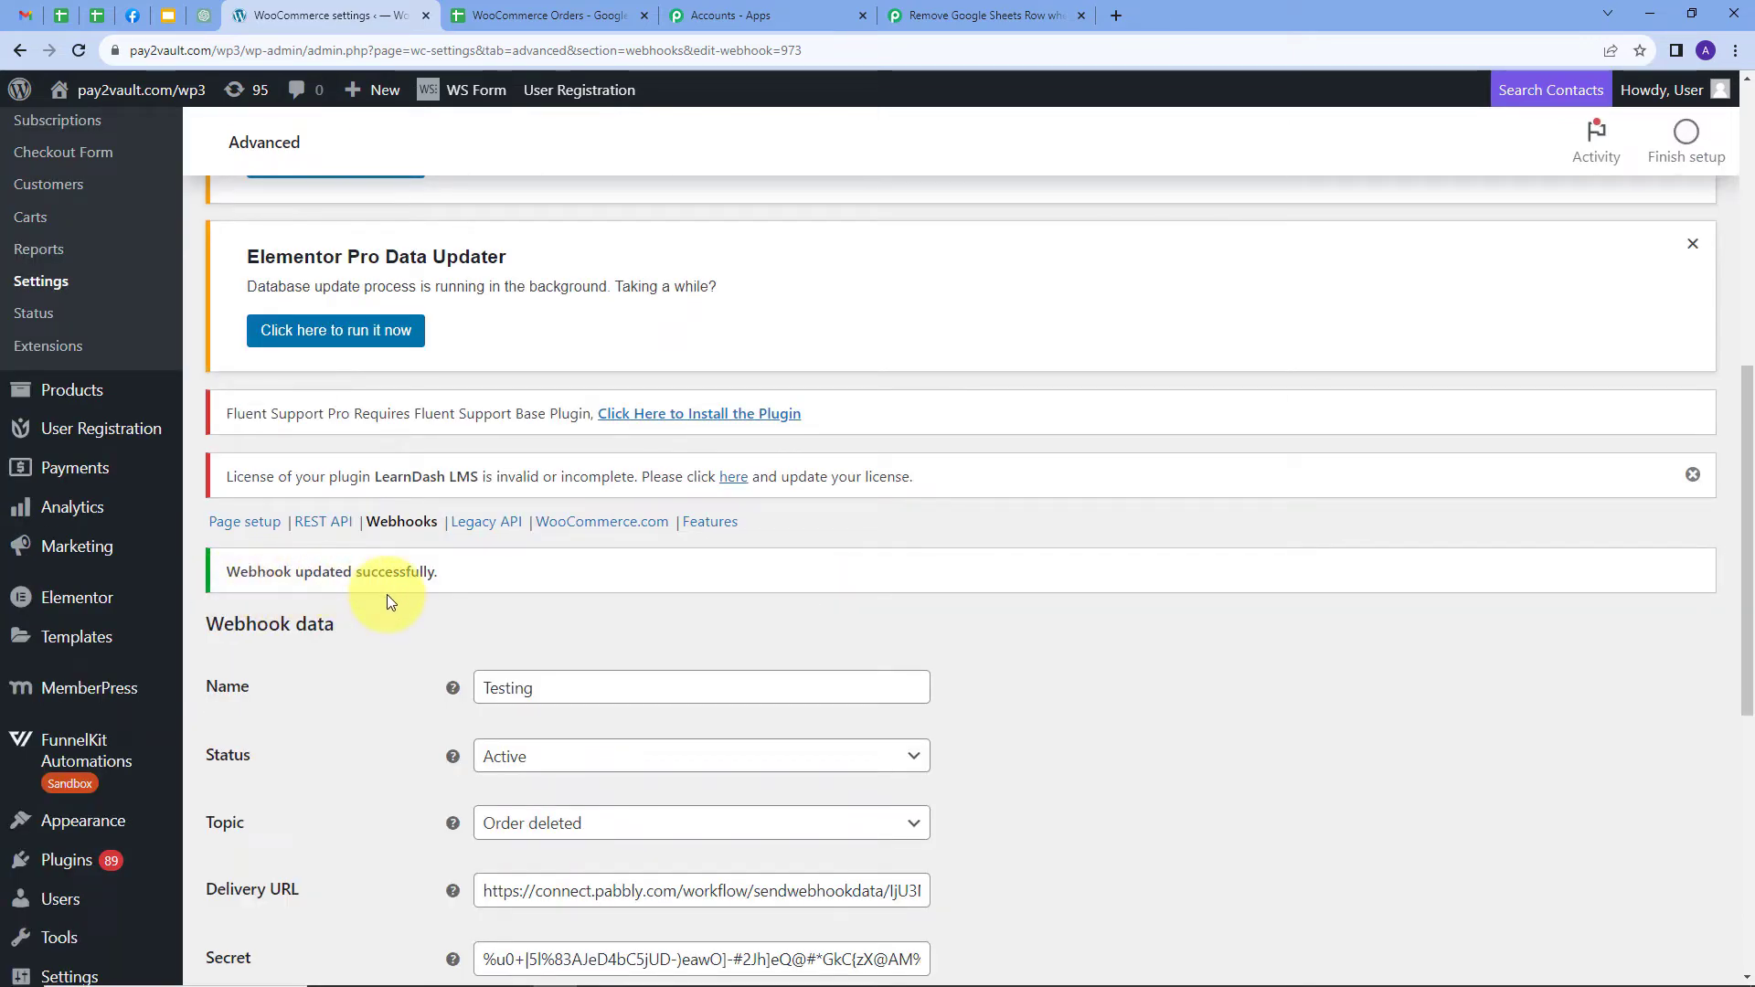
Open order #61511 from the WooCommerce orders list and move it to the Trash
click(974, 15)
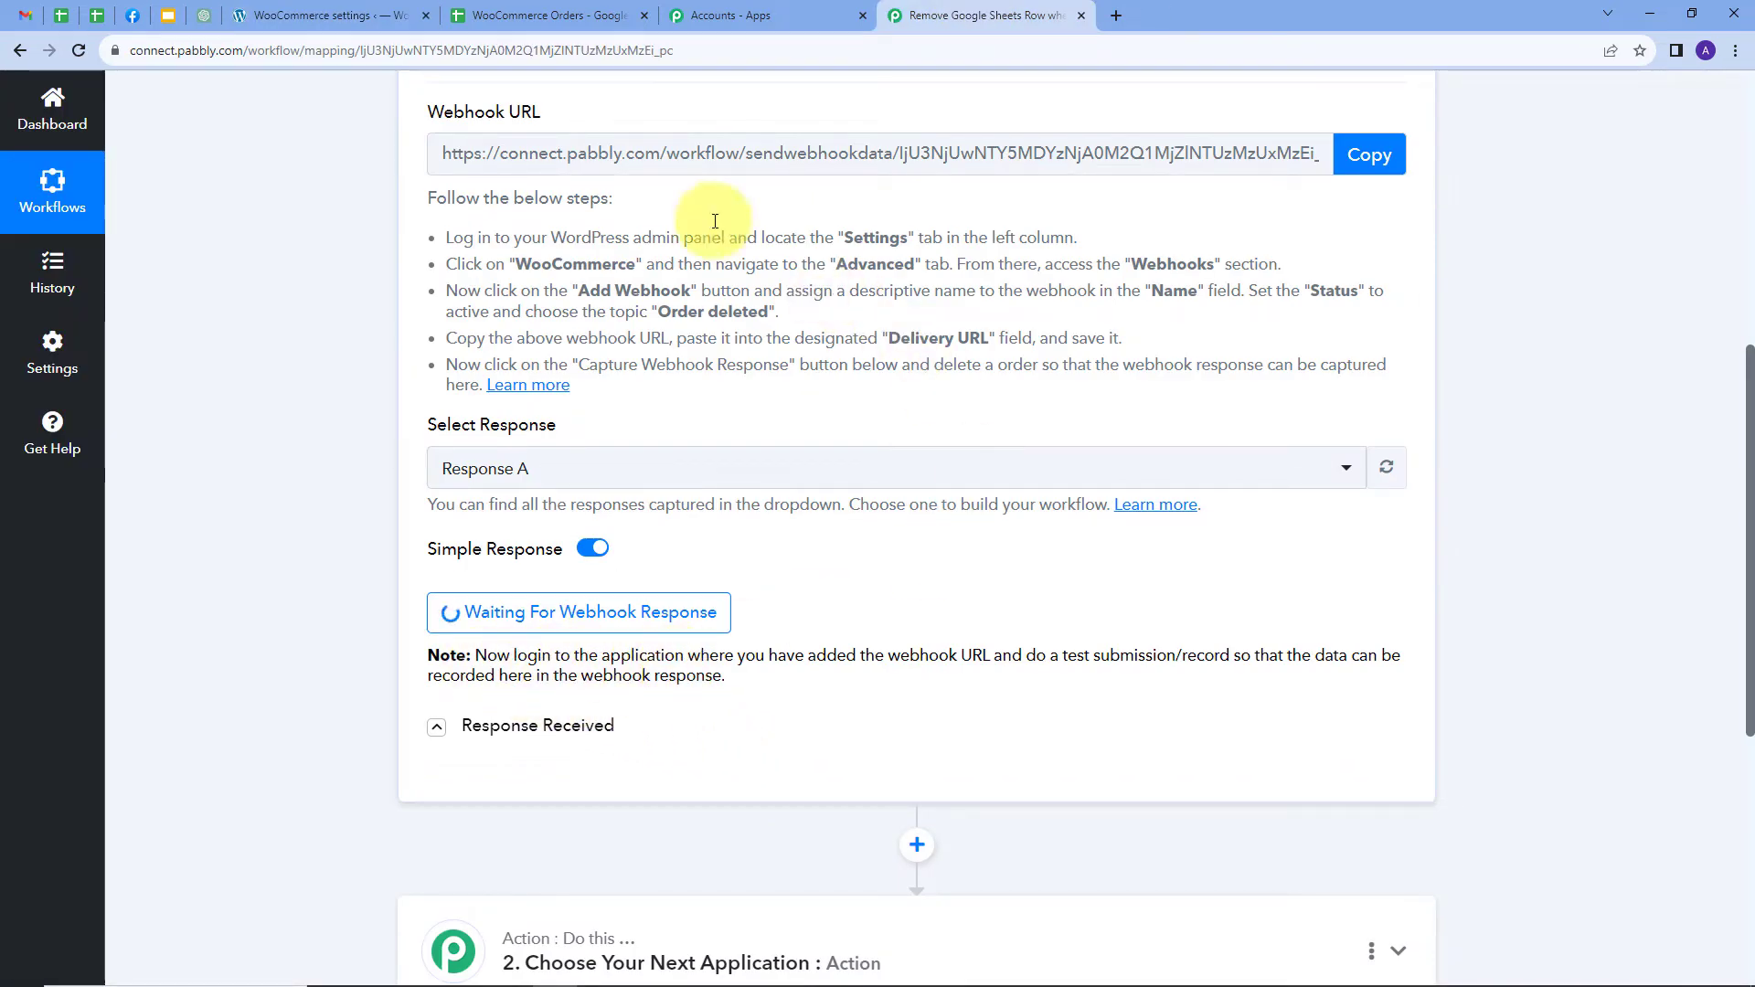
click(294, 15)
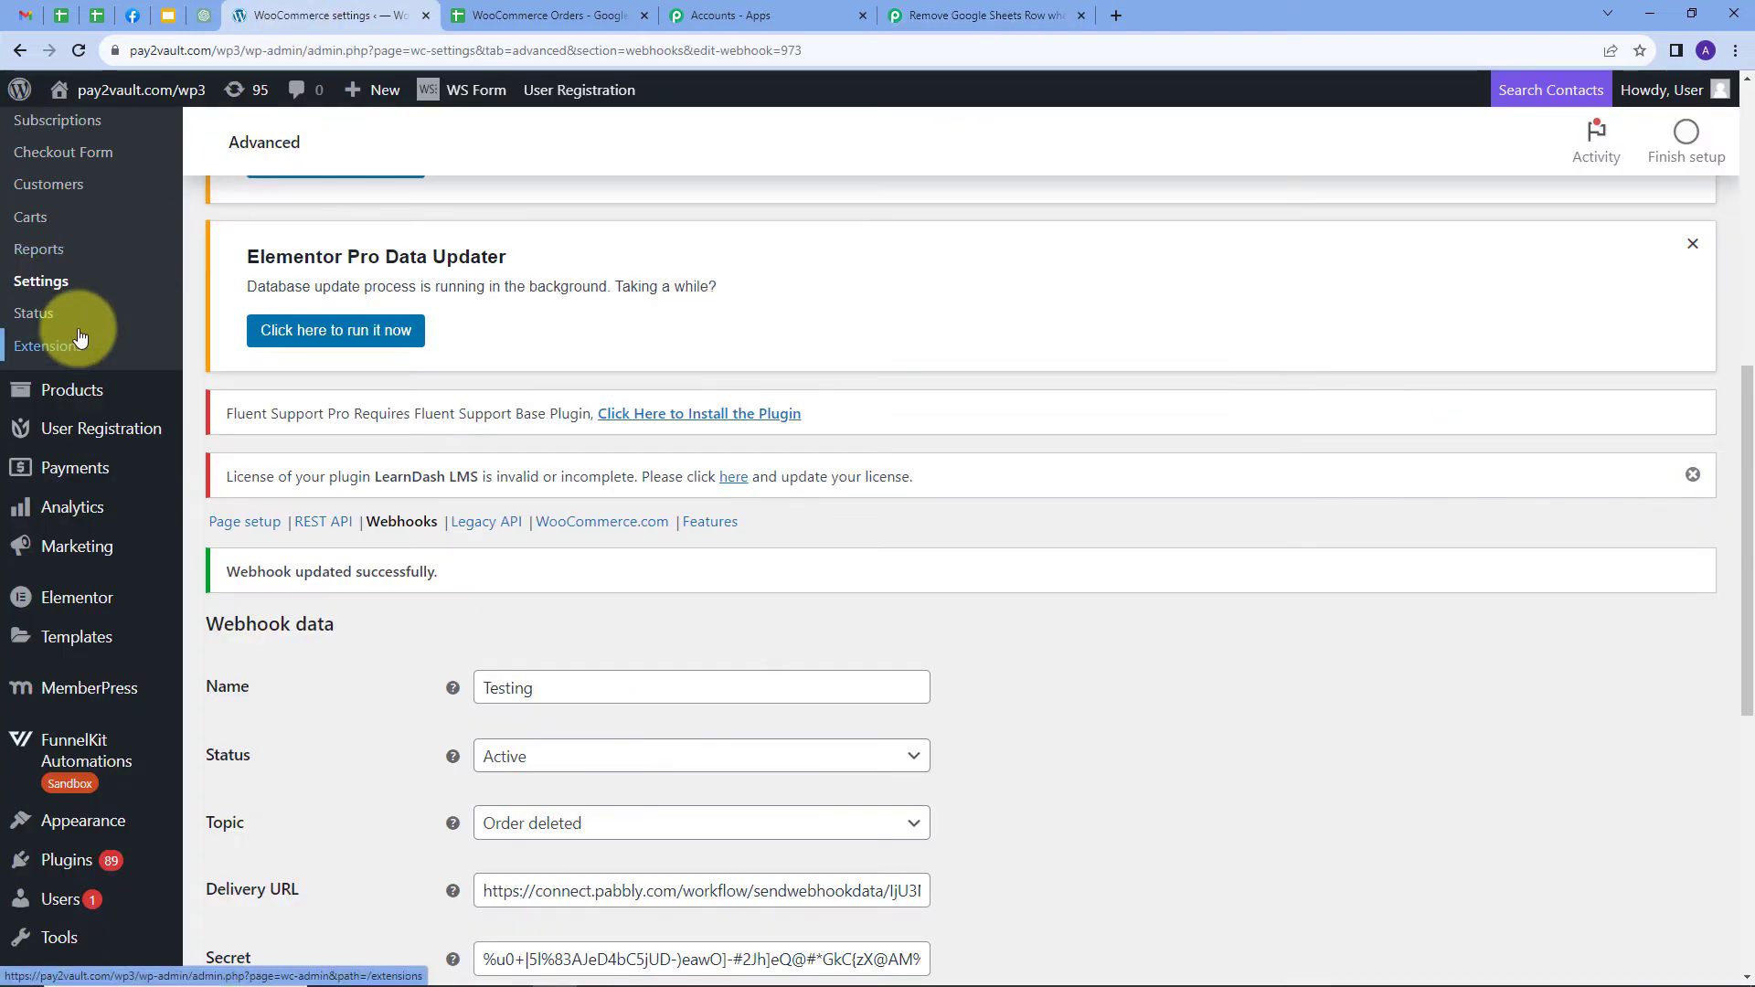
scroll(78, 231, up, 2)
click(52, 279)
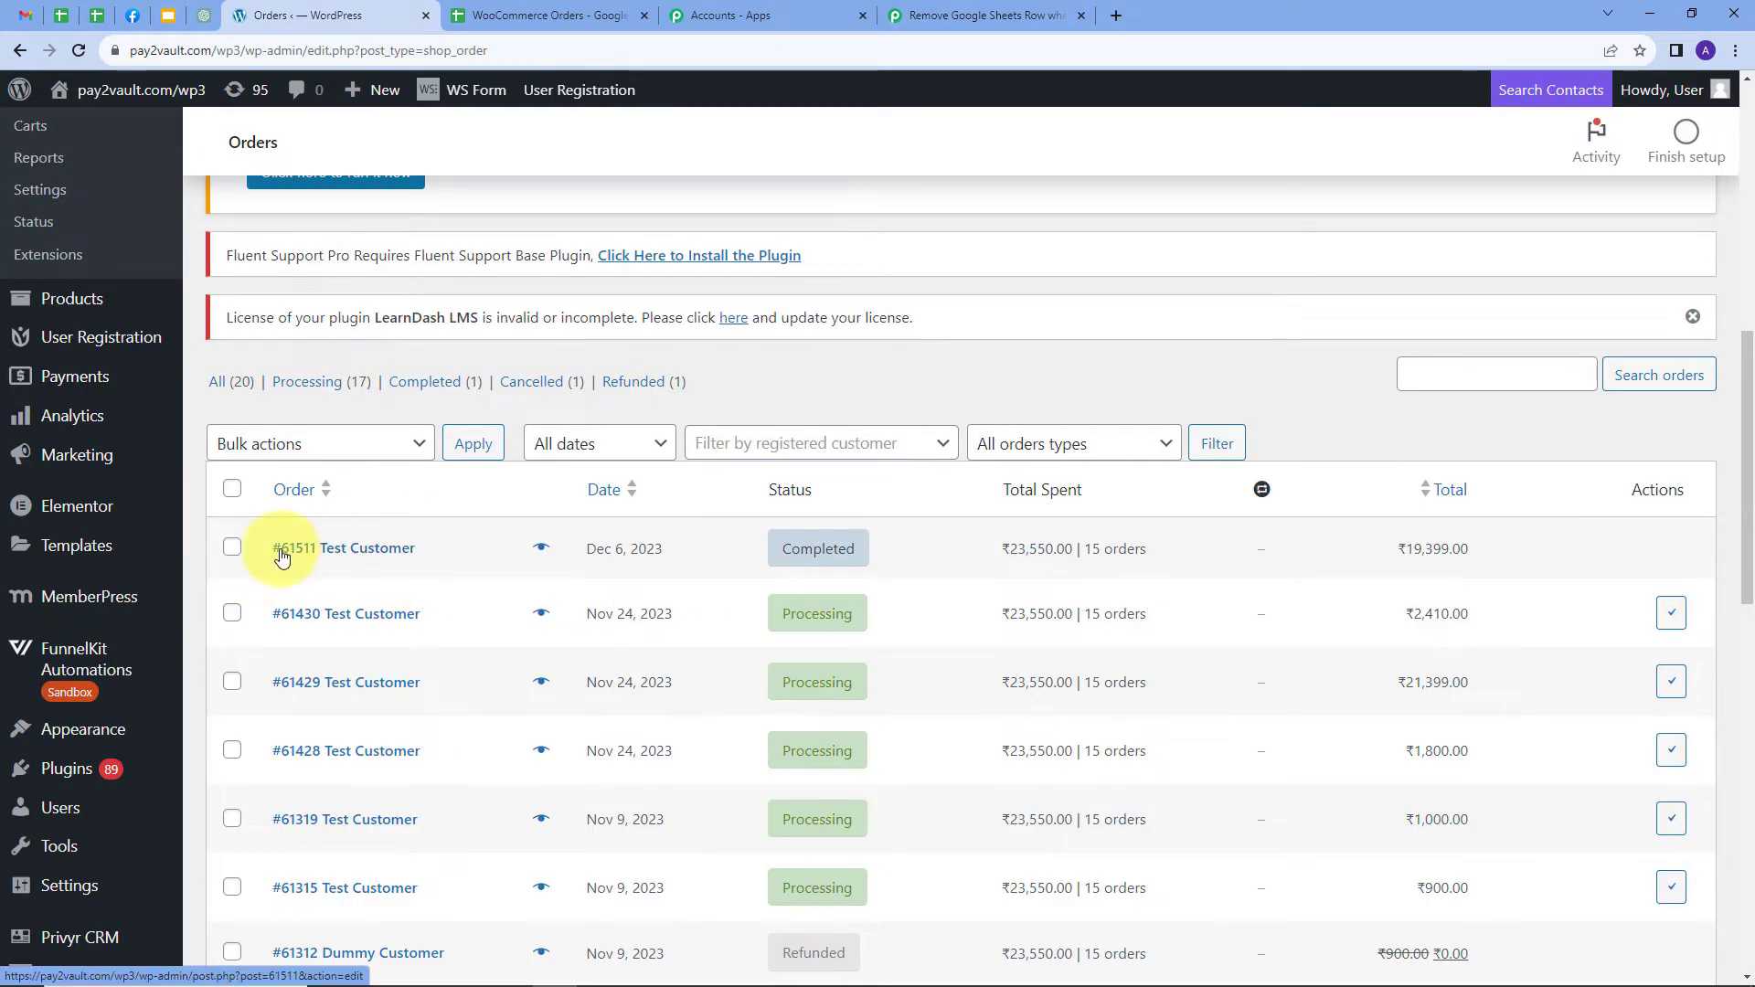
click(311, 551)
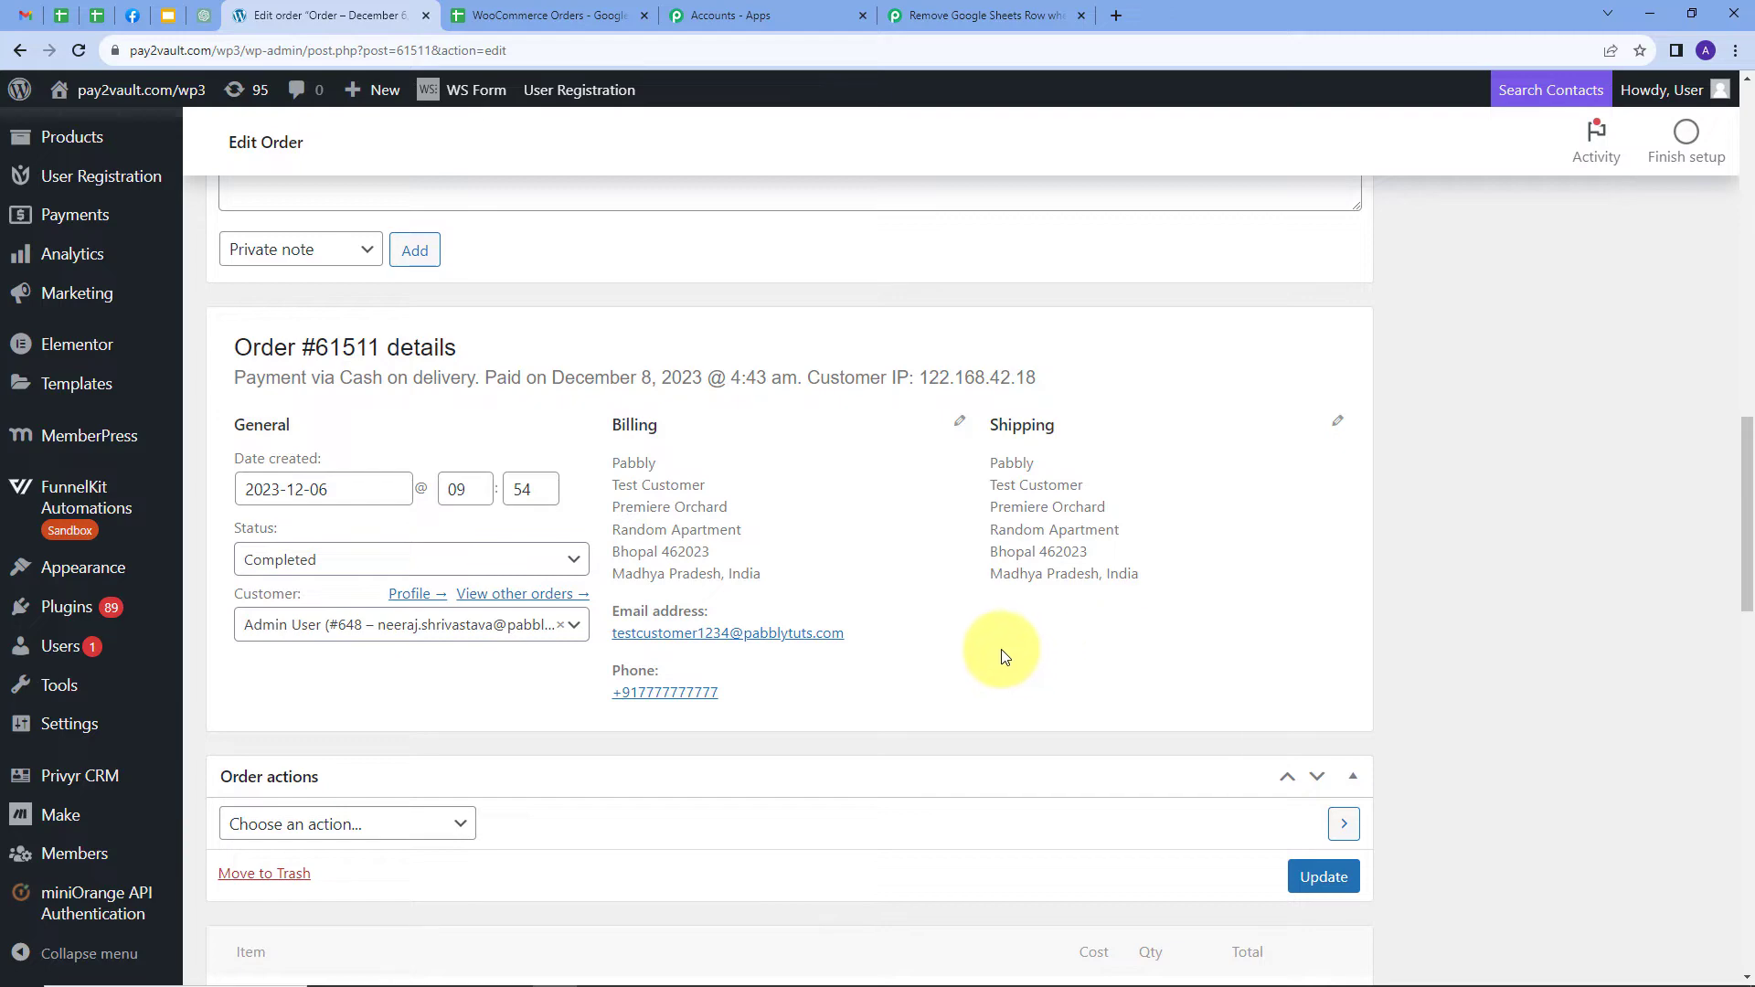
scroll(925, 614, down, 1)
scroll(925, 614, up, 1)
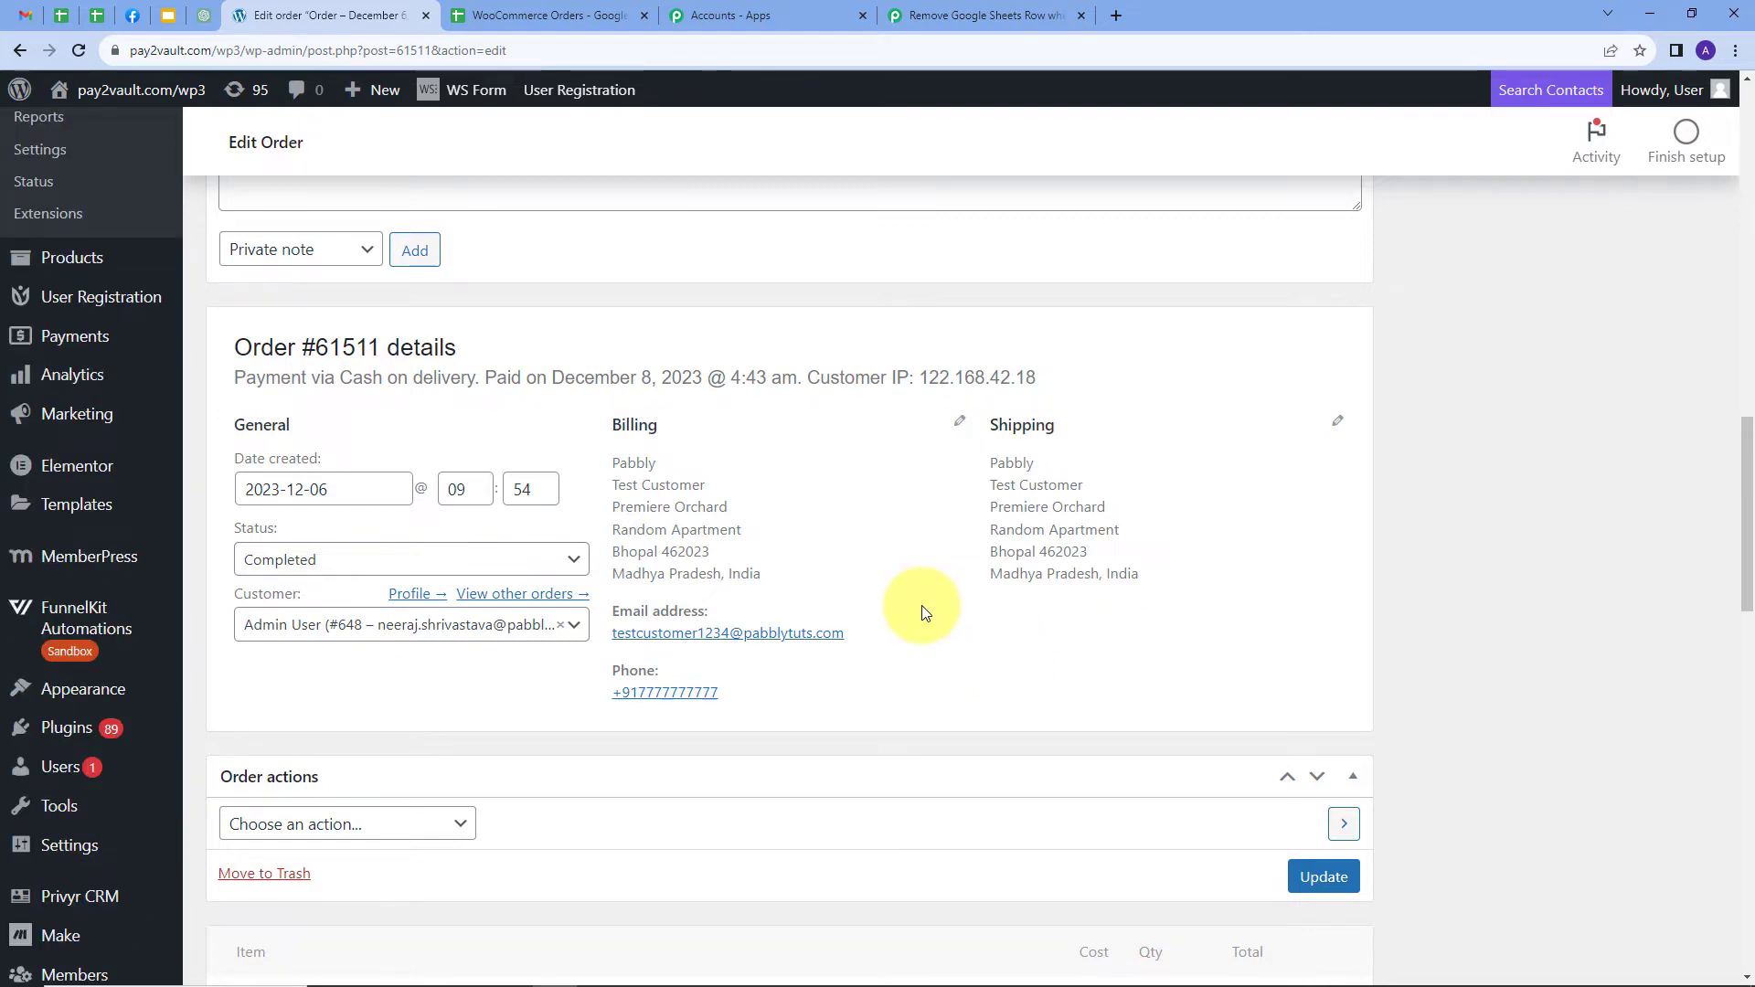
scroll(924, 607, down, 1)
click(257, 786)
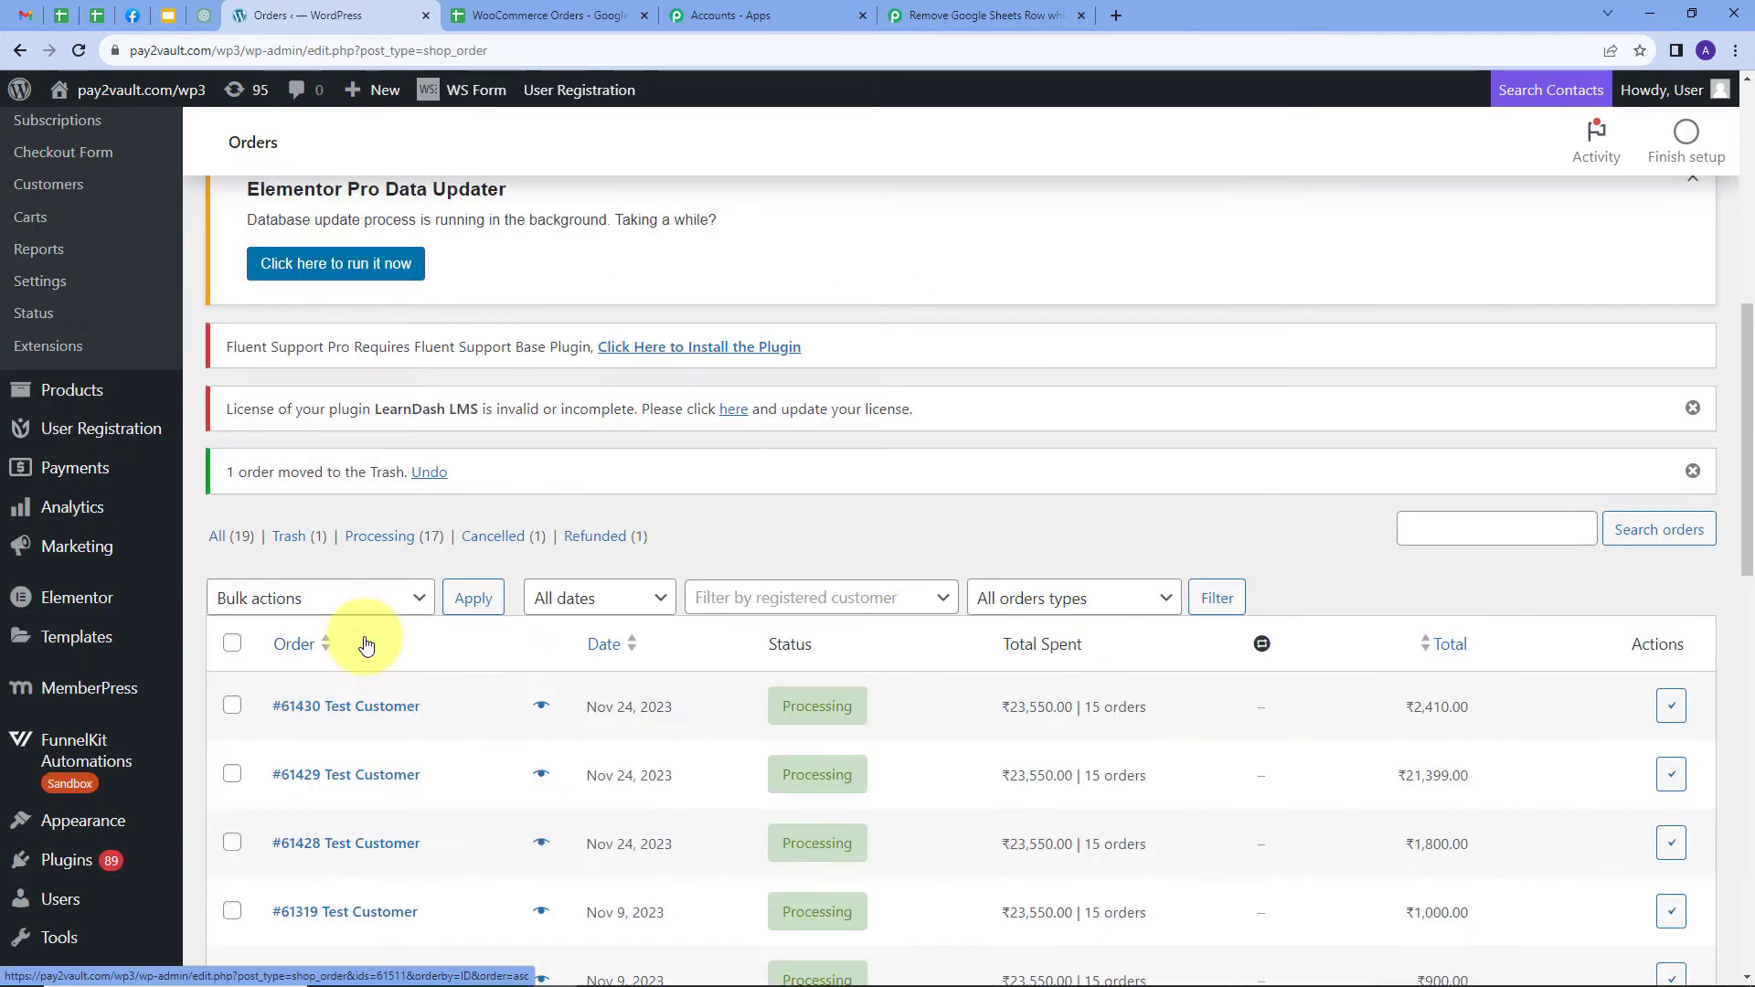
Check in Pabbly that the webhook response arrived, selecting the received Id 61511
click(1006, 16)
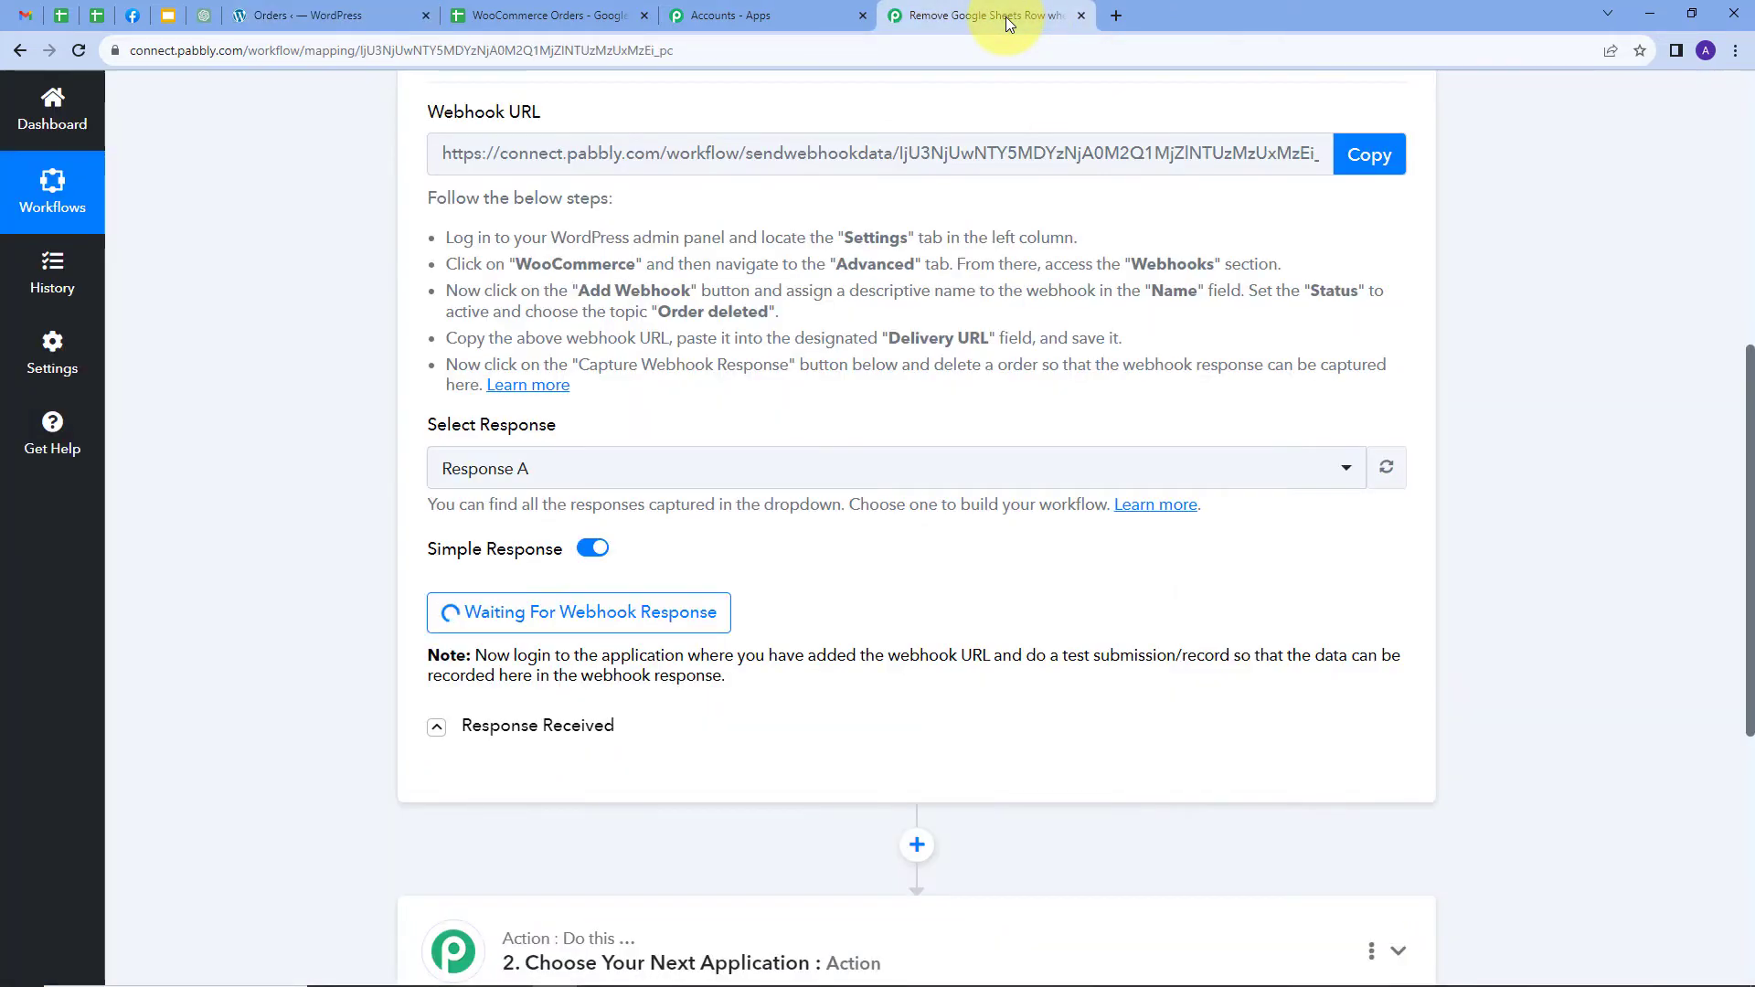
scroll(835, 552, down, 2)
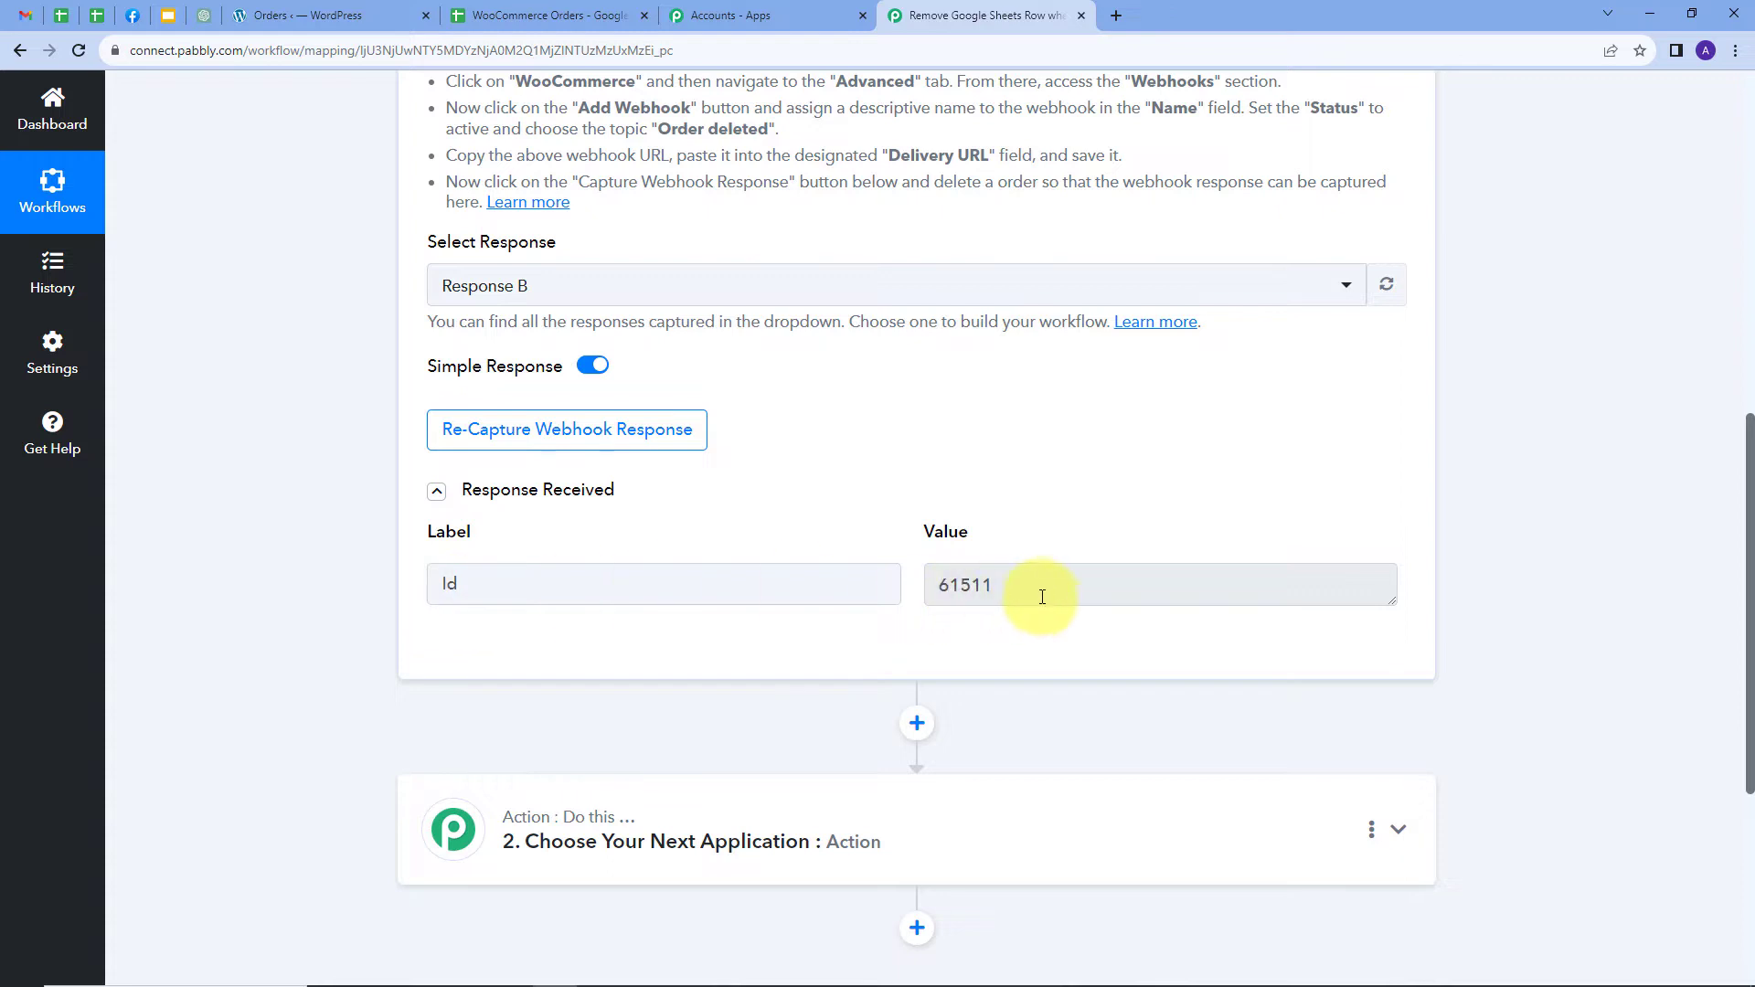
drag(1022, 585, 905, 603)
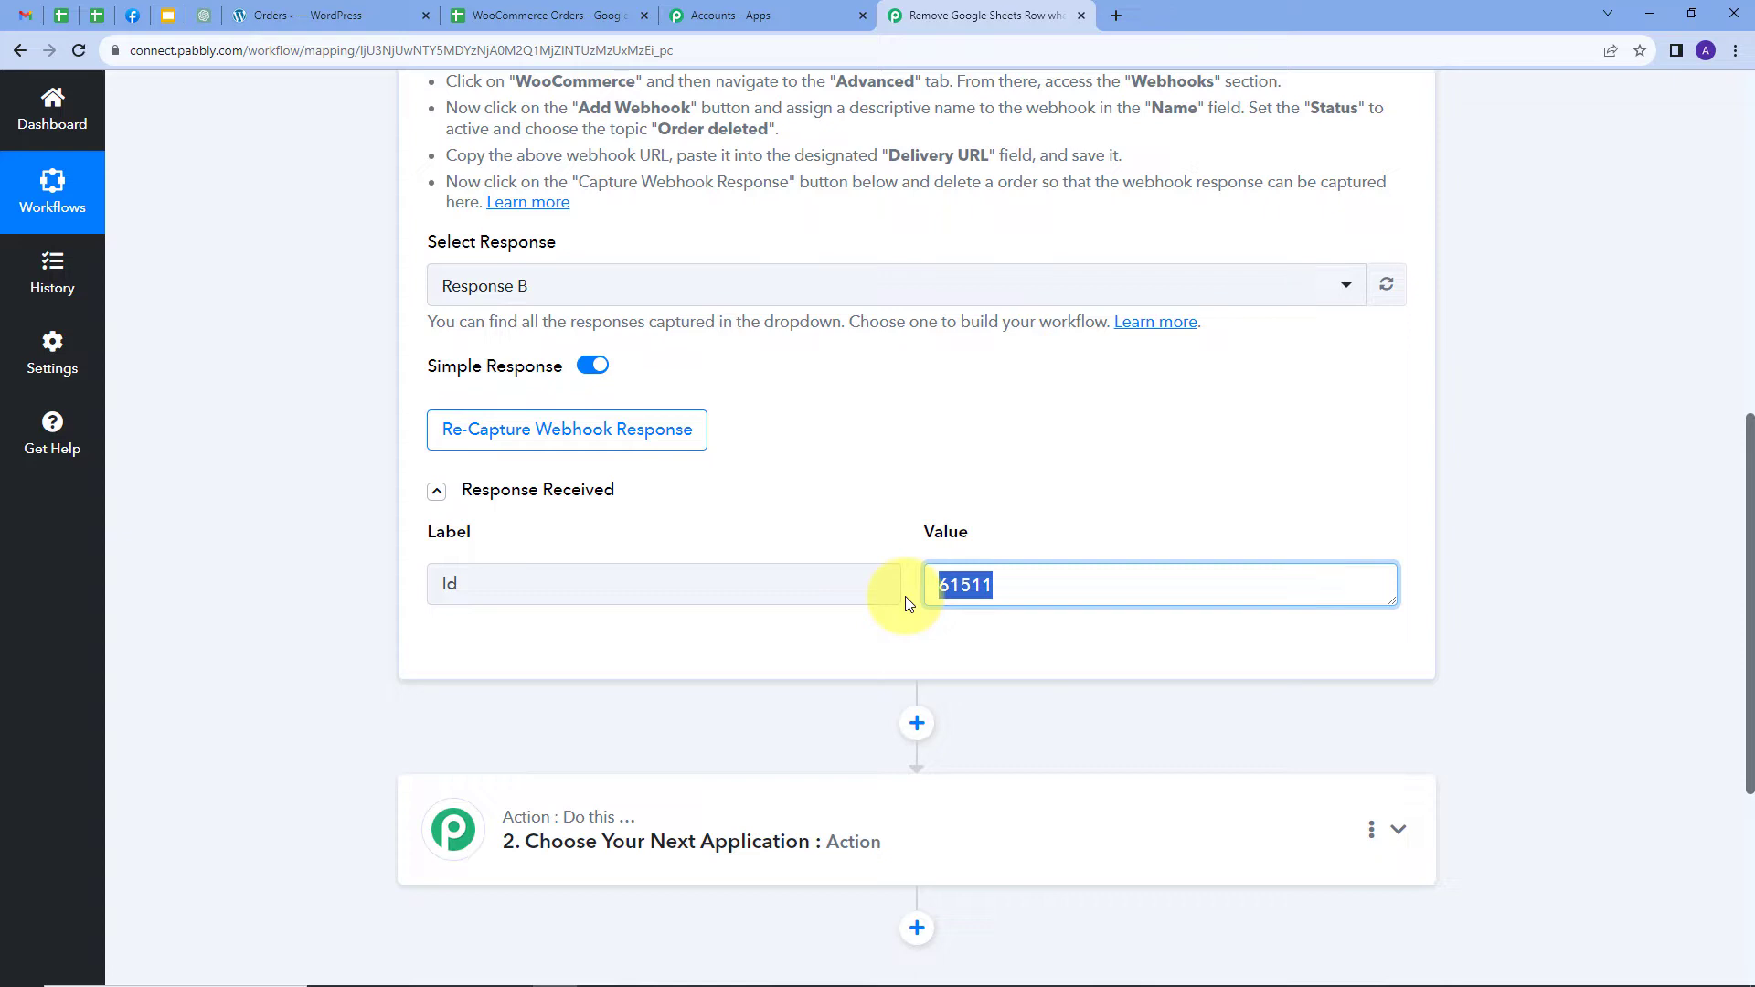
scroll(1097, 571, down, 3)
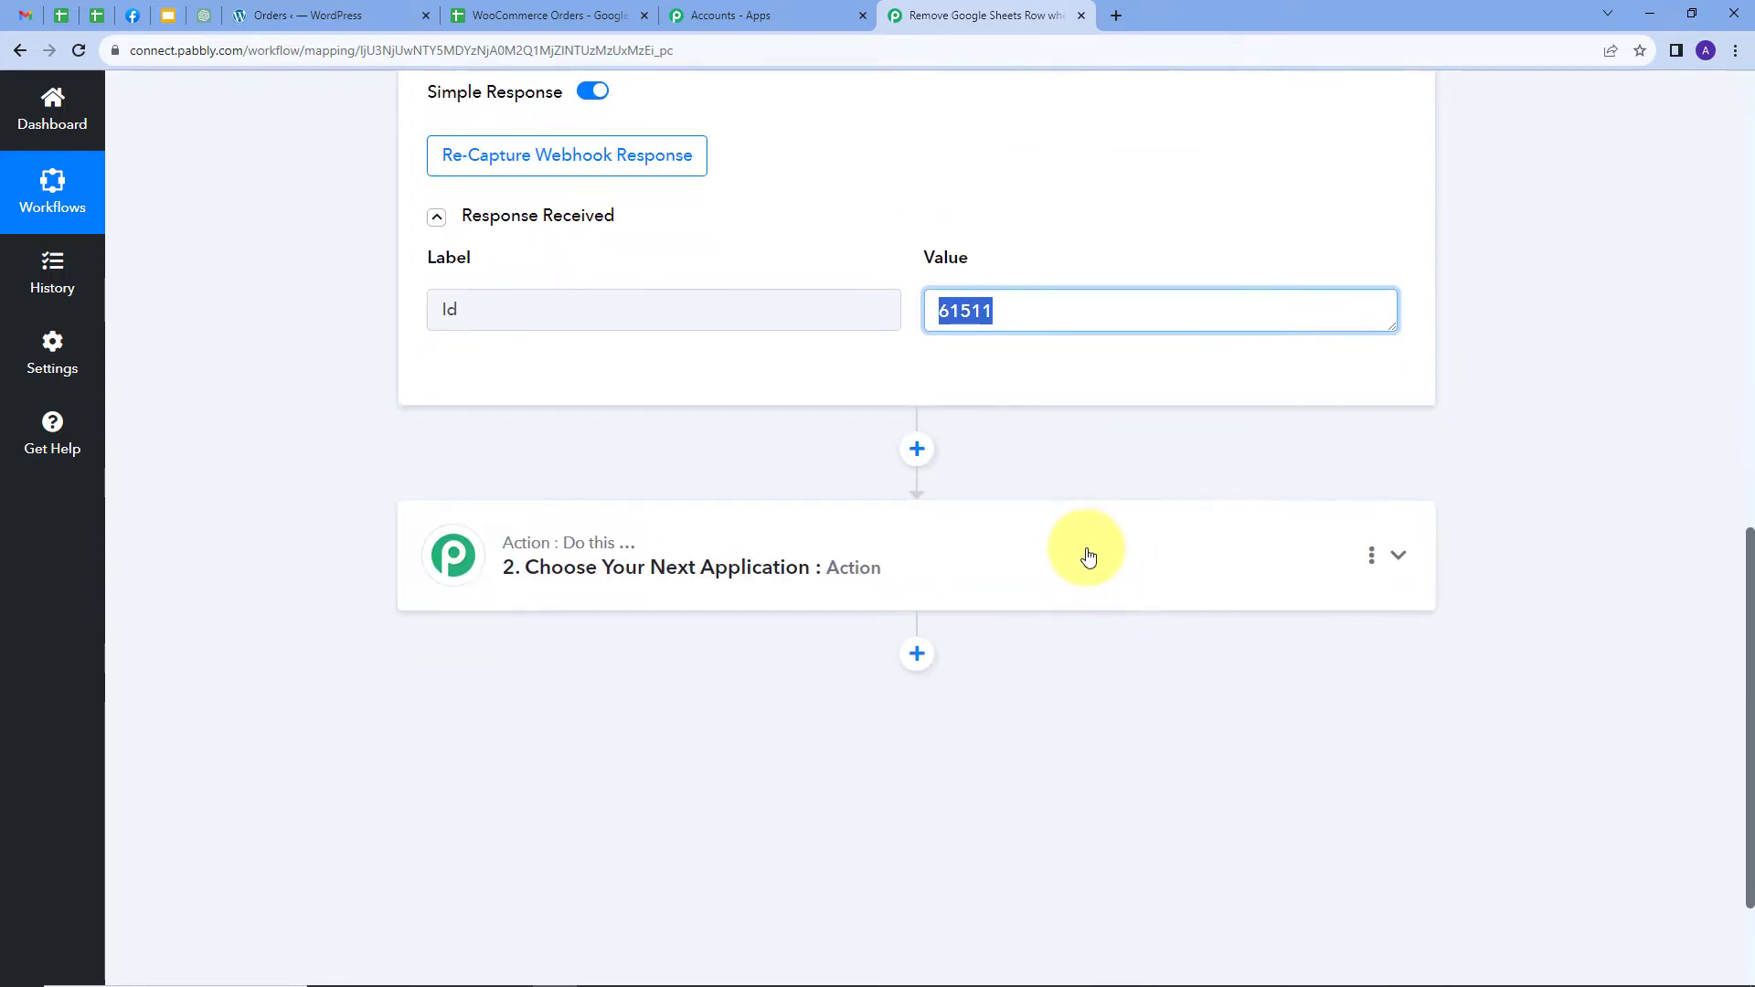
Choose Google Sheets as the action app with the Lookup Spreadsheet Rows V1 event
click(970, 558)
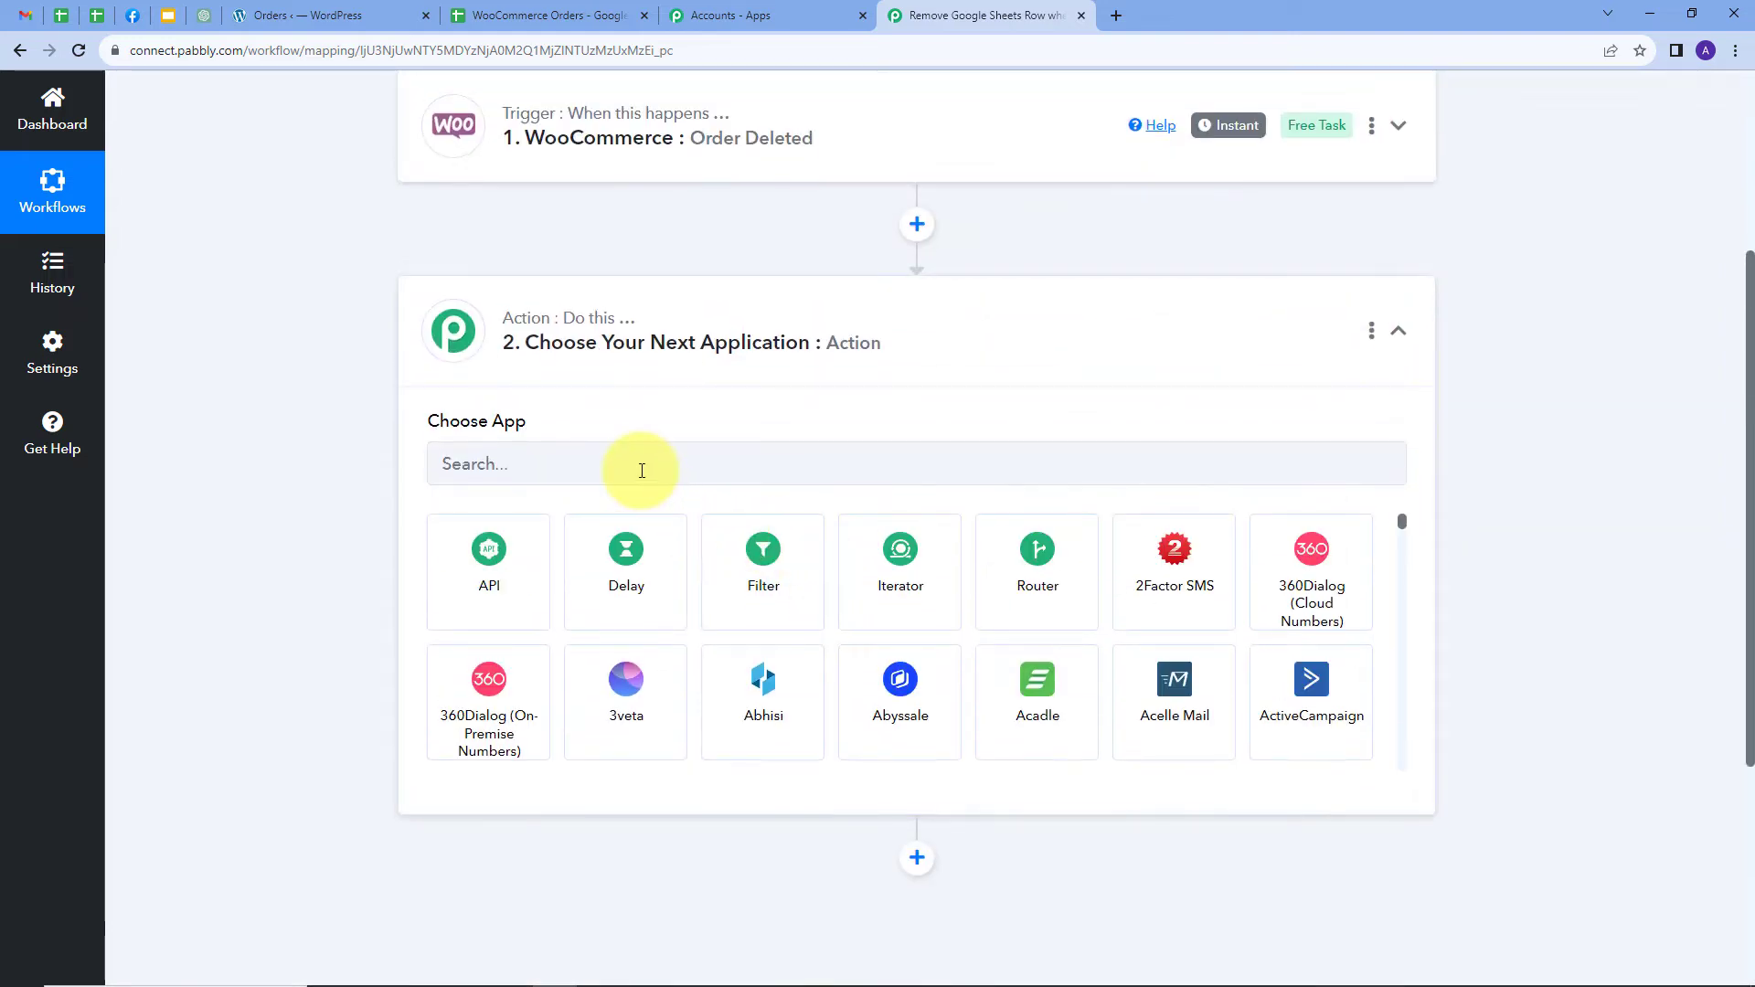
click(641, 471)
text(Goo)
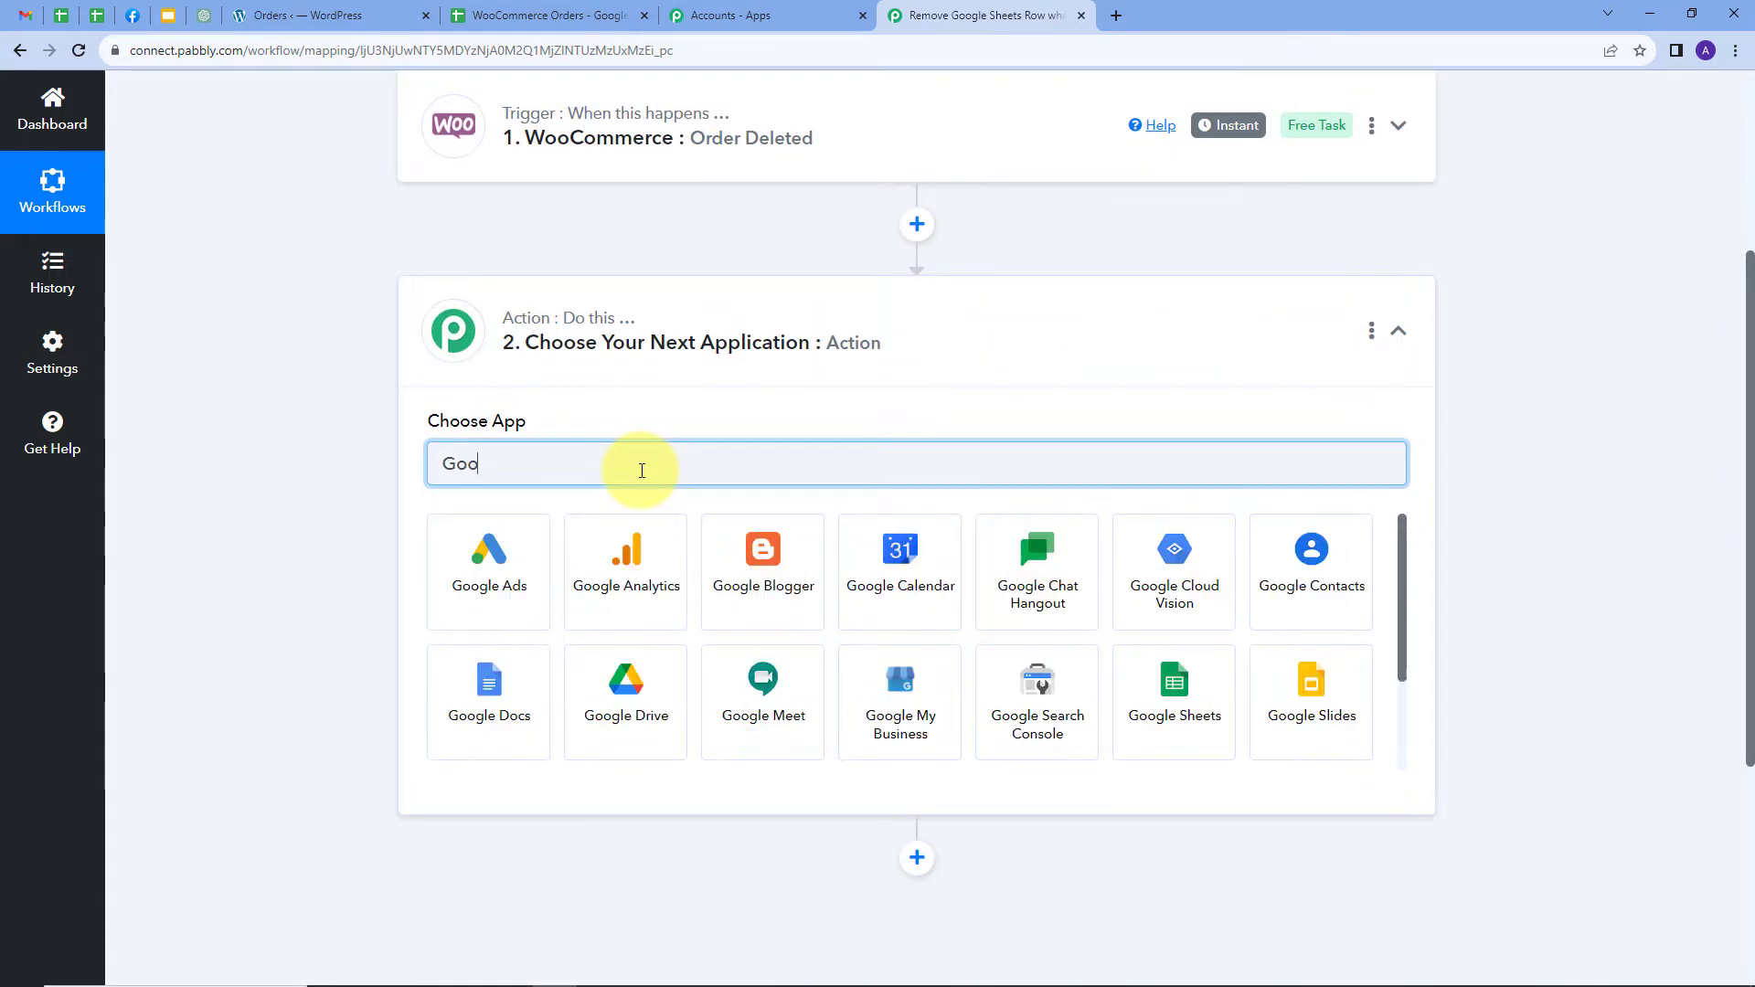
text(gle sh)
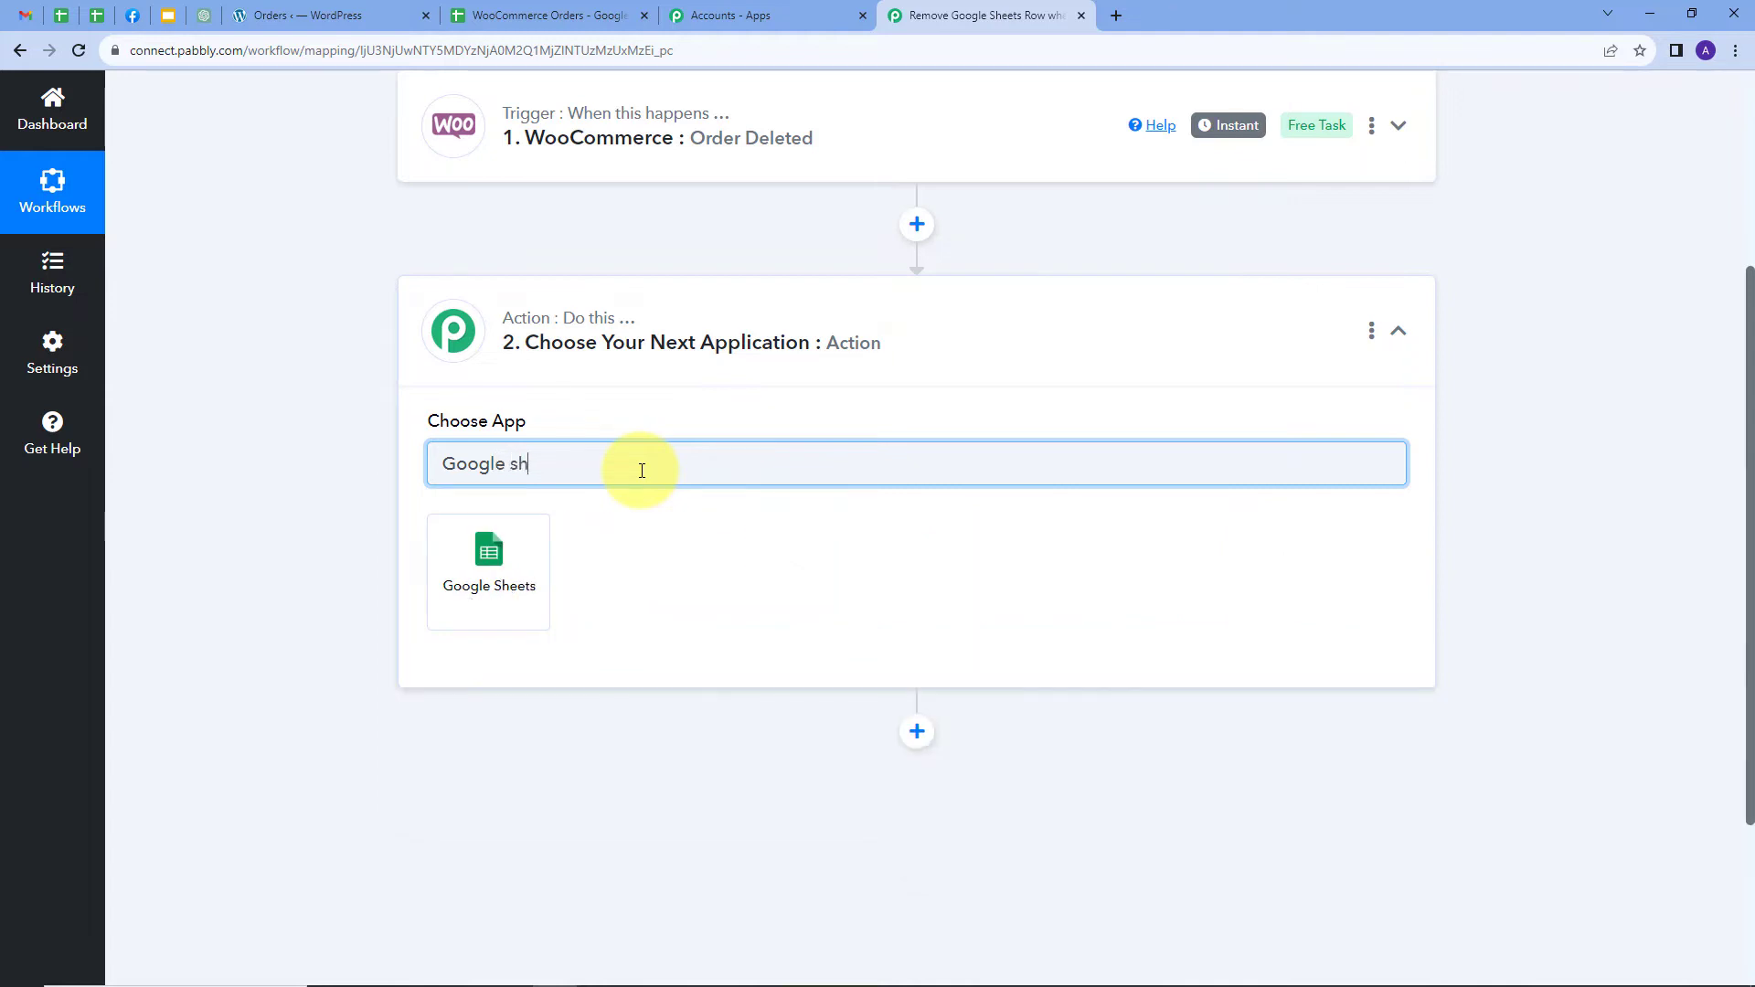
click(501, 551)
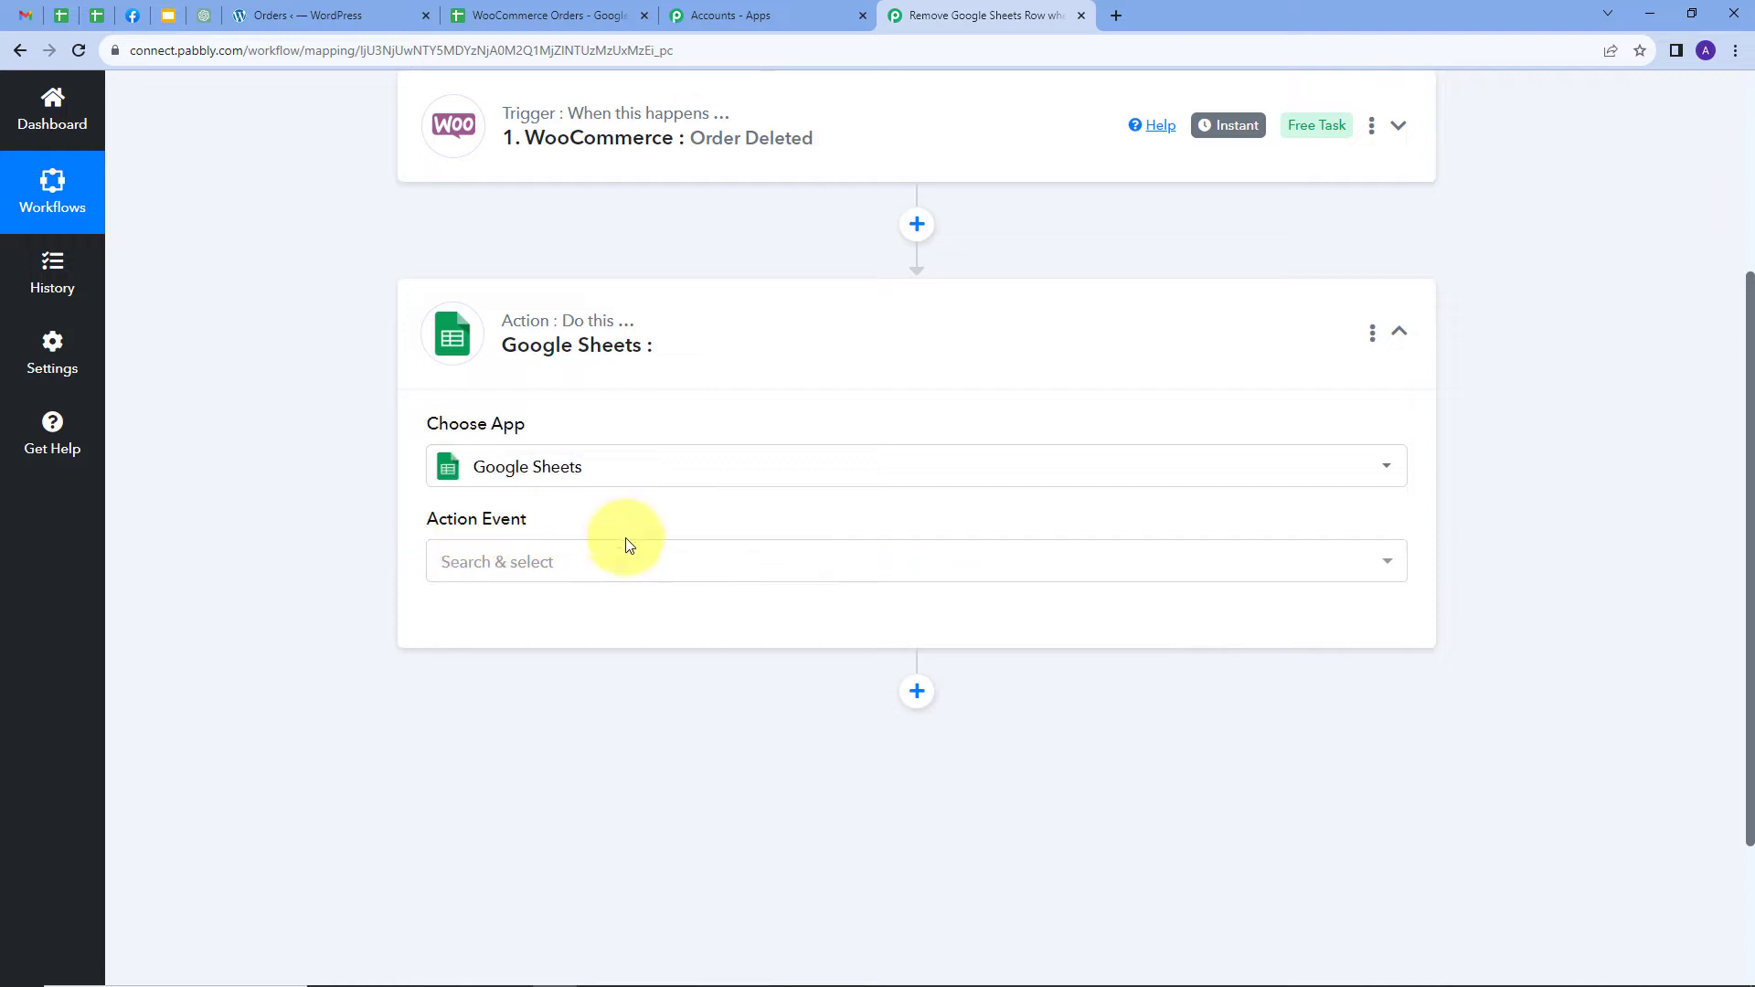
click(630, 561)
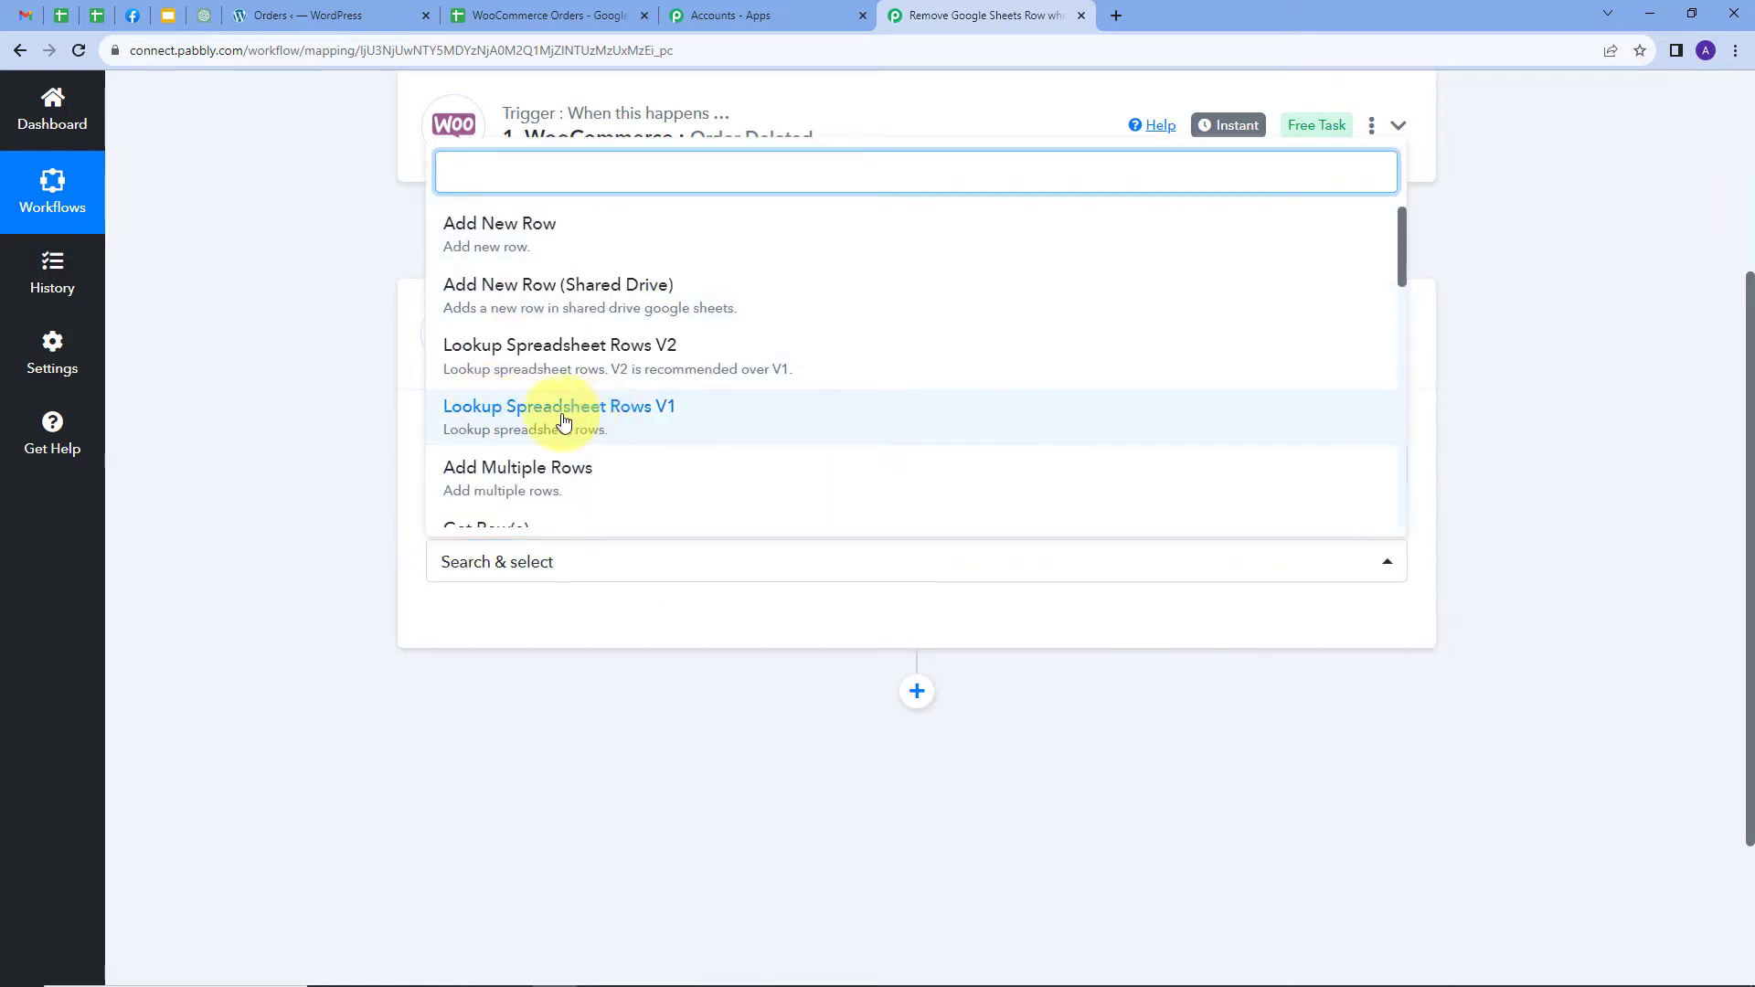
click(517, 421)
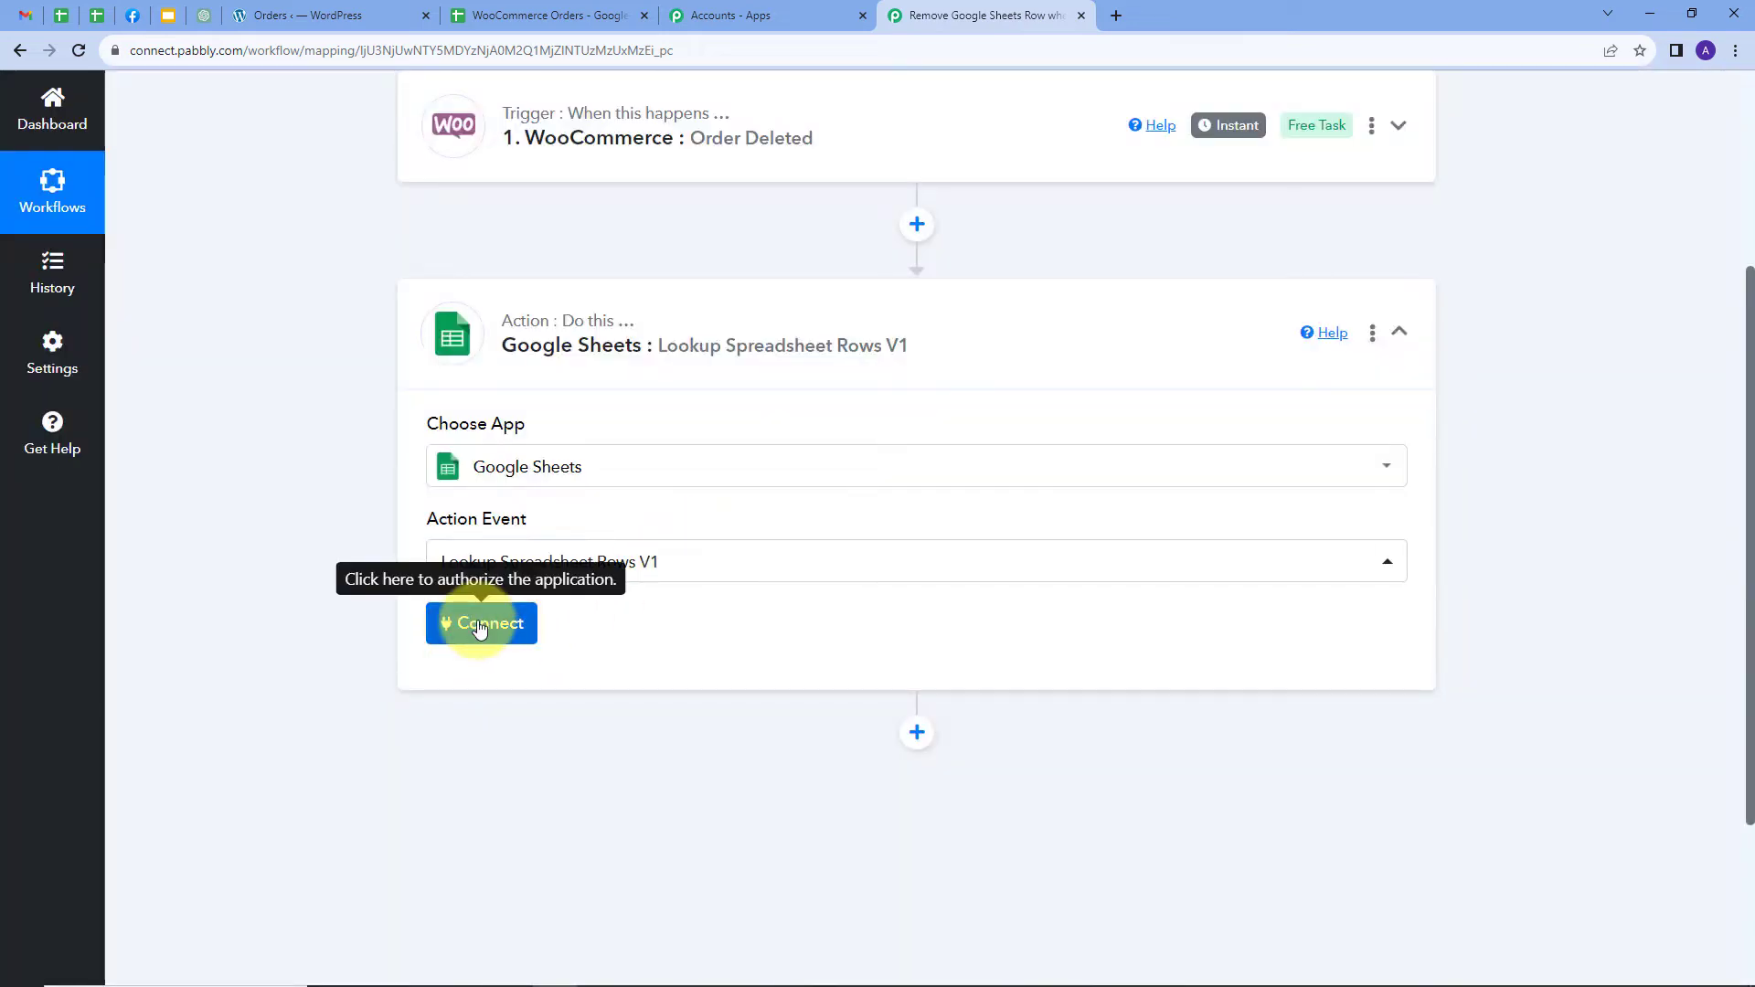
Add a new Google Sheets connection by signing in with Google and allowing spreadsheet access
click(479, 625)
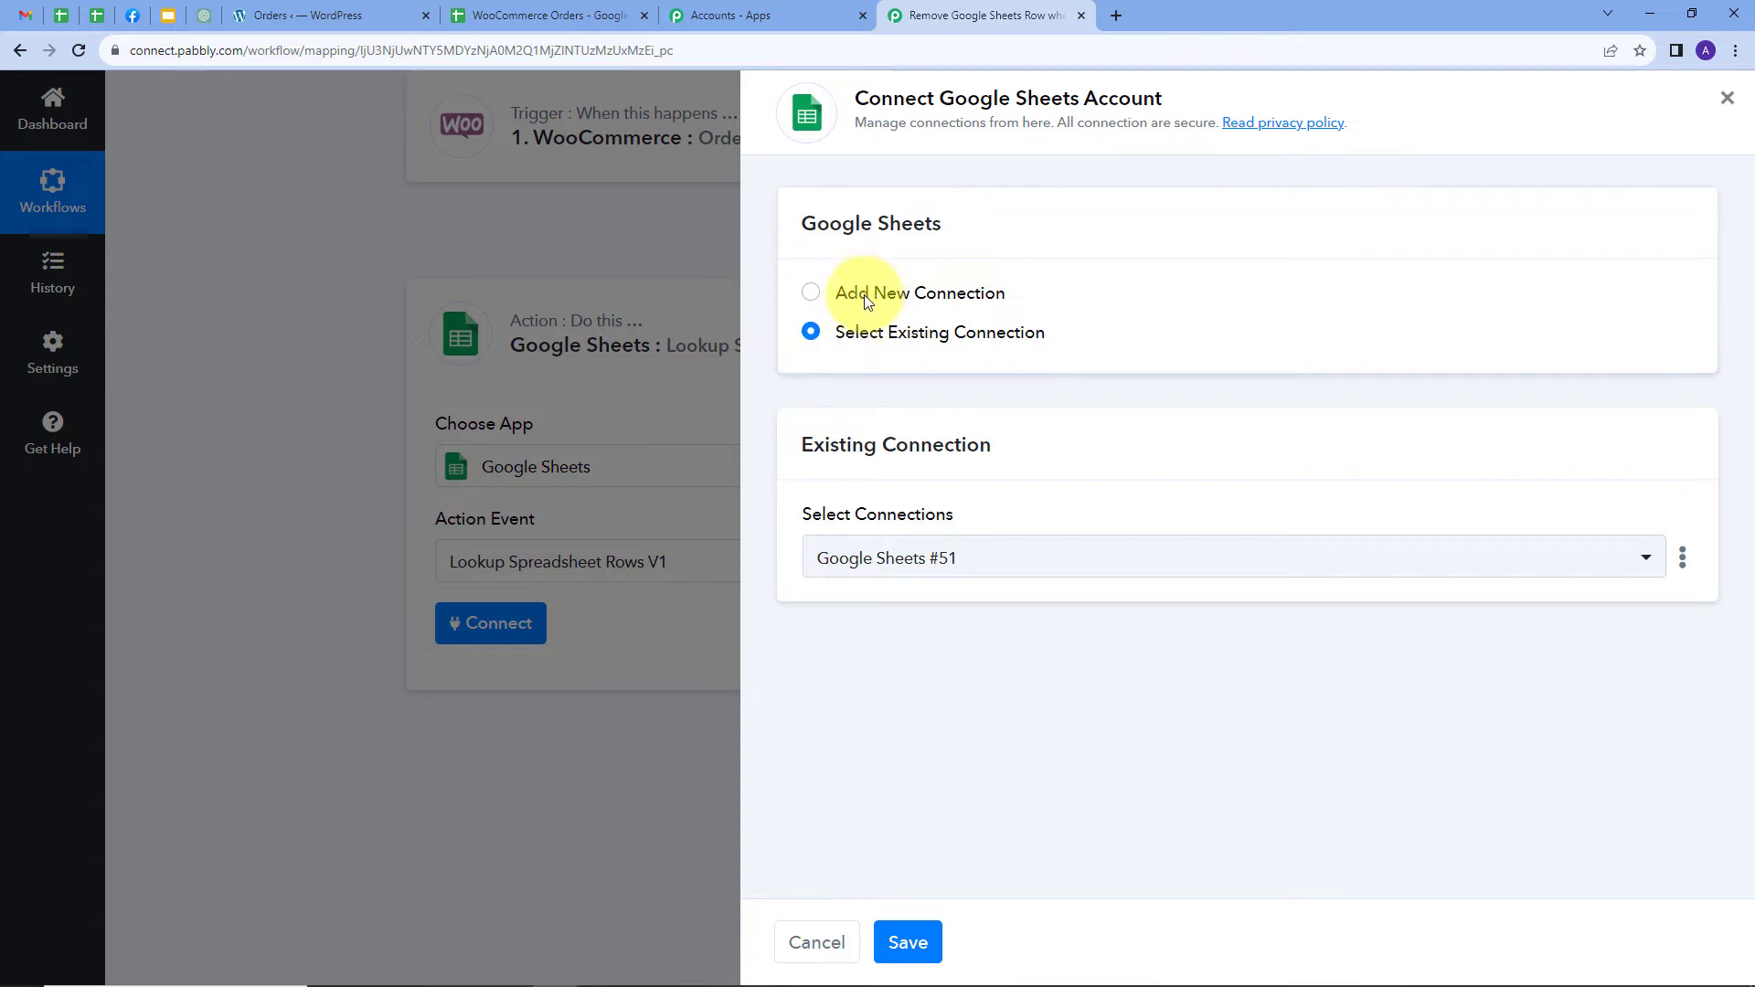
click(865, 294)
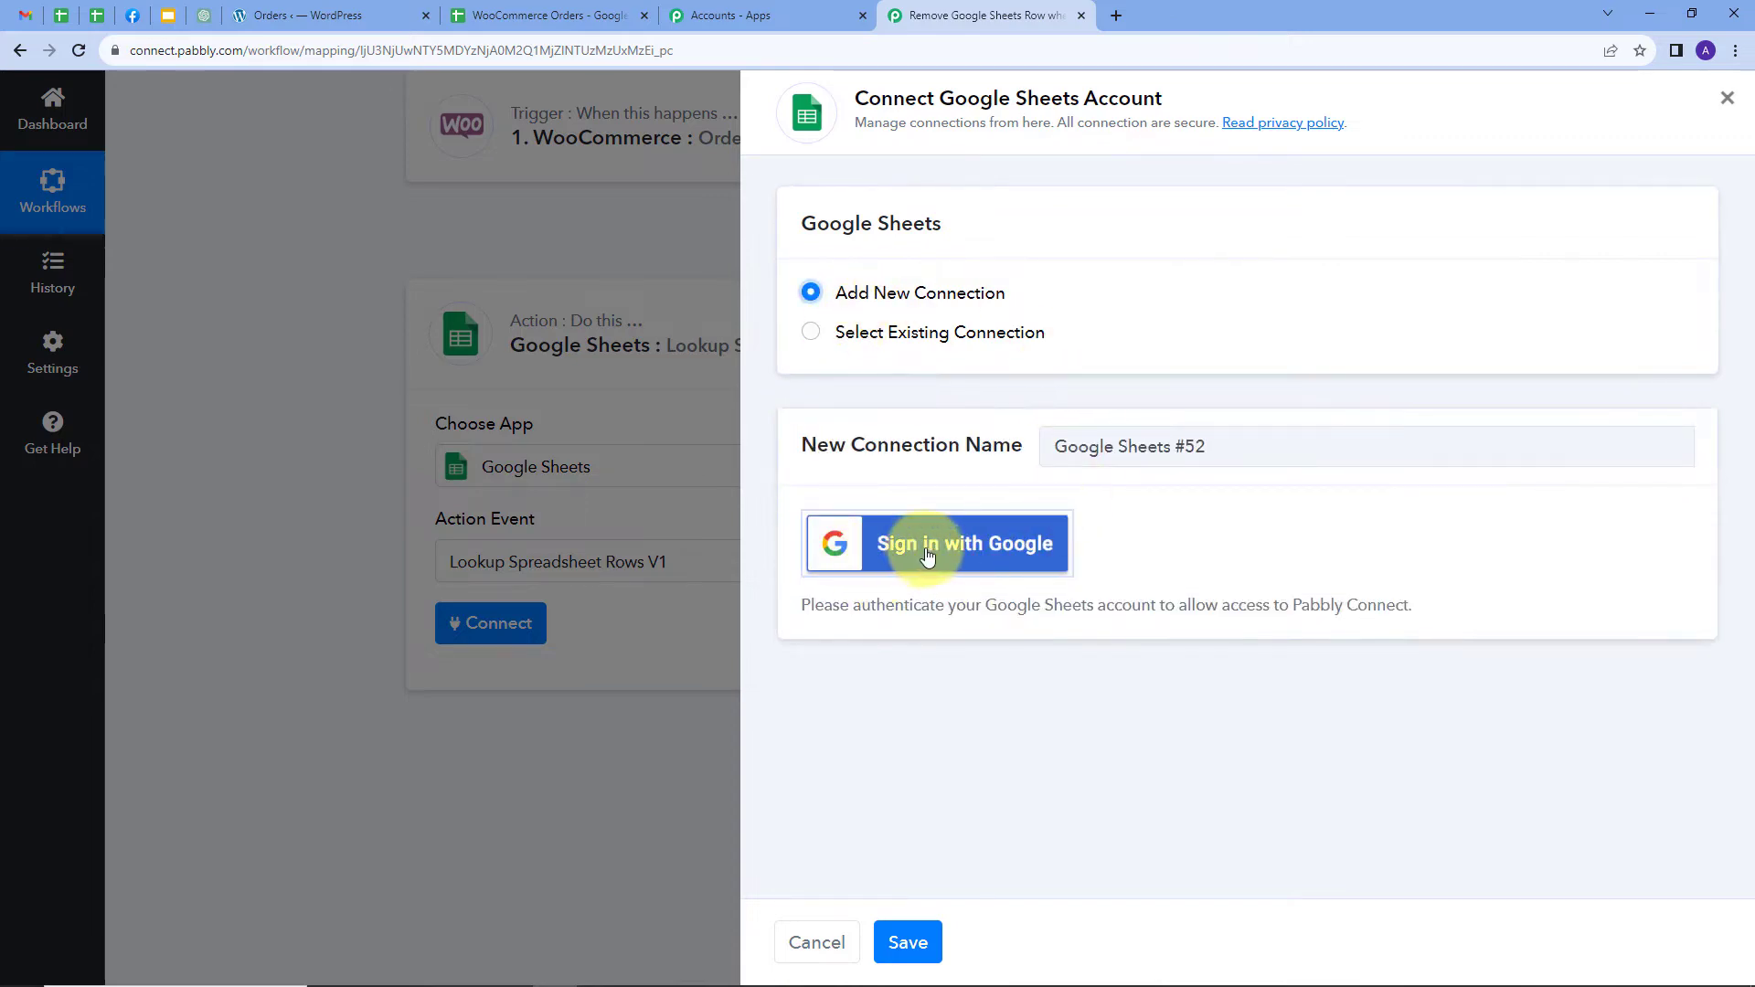
click(927, 555)
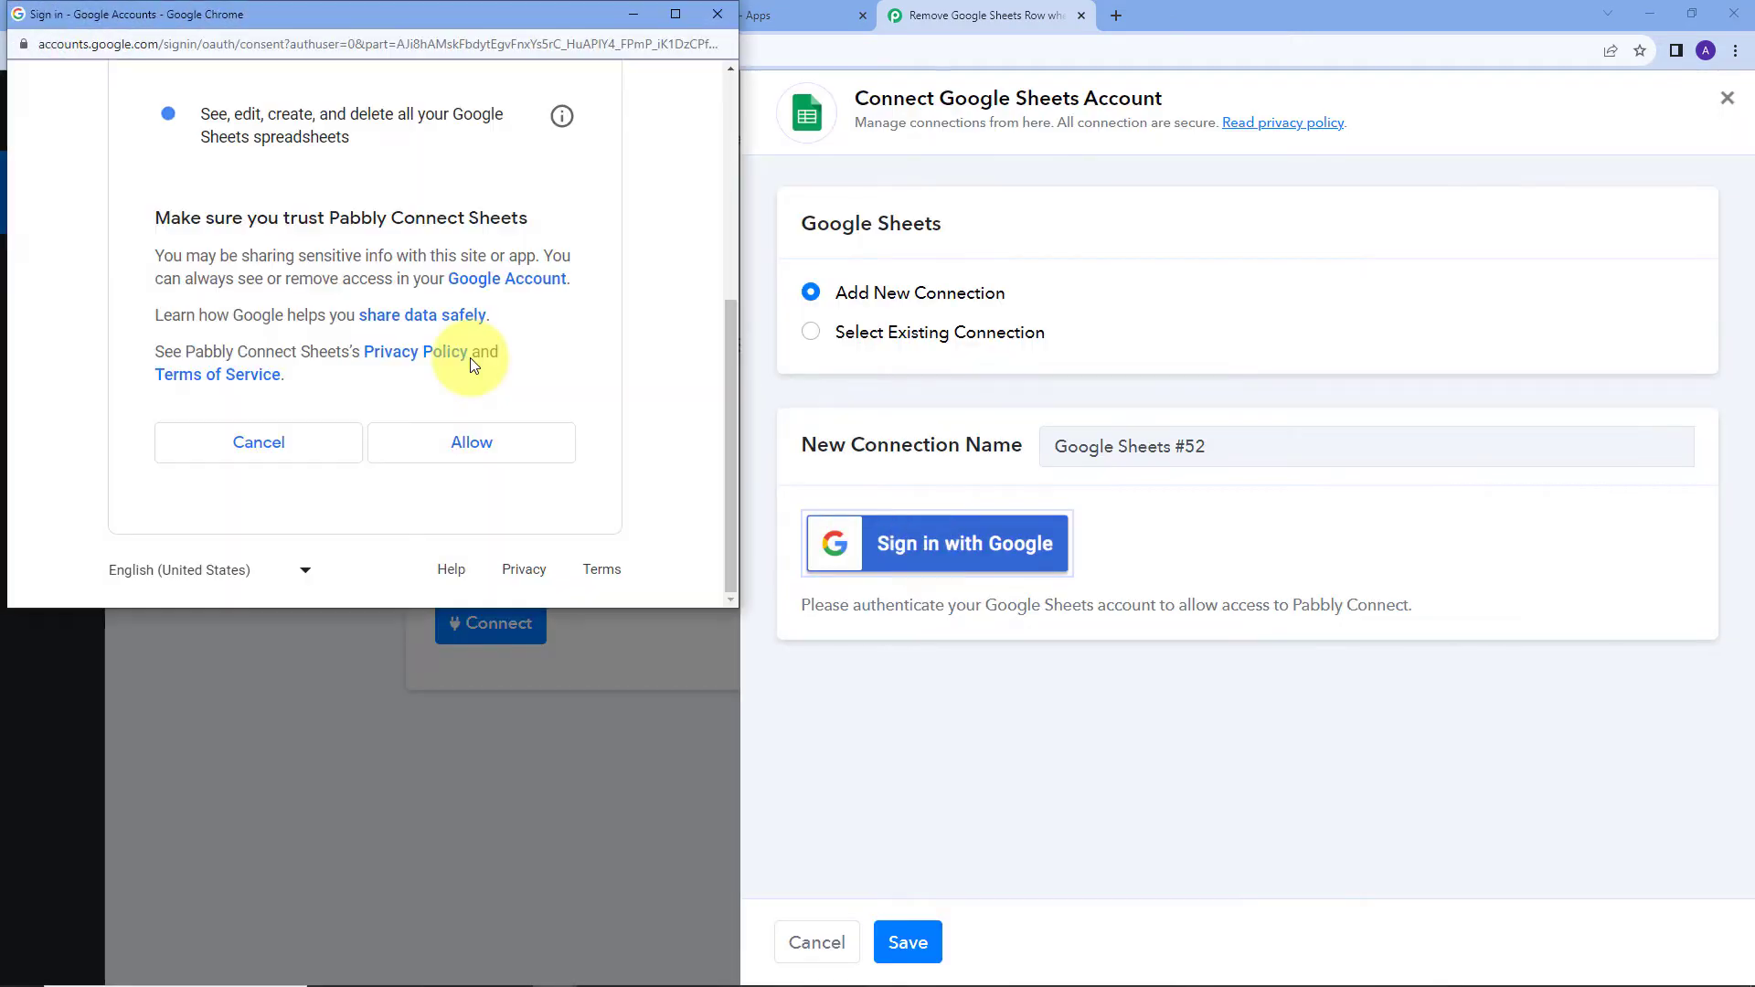
click(461, 444)
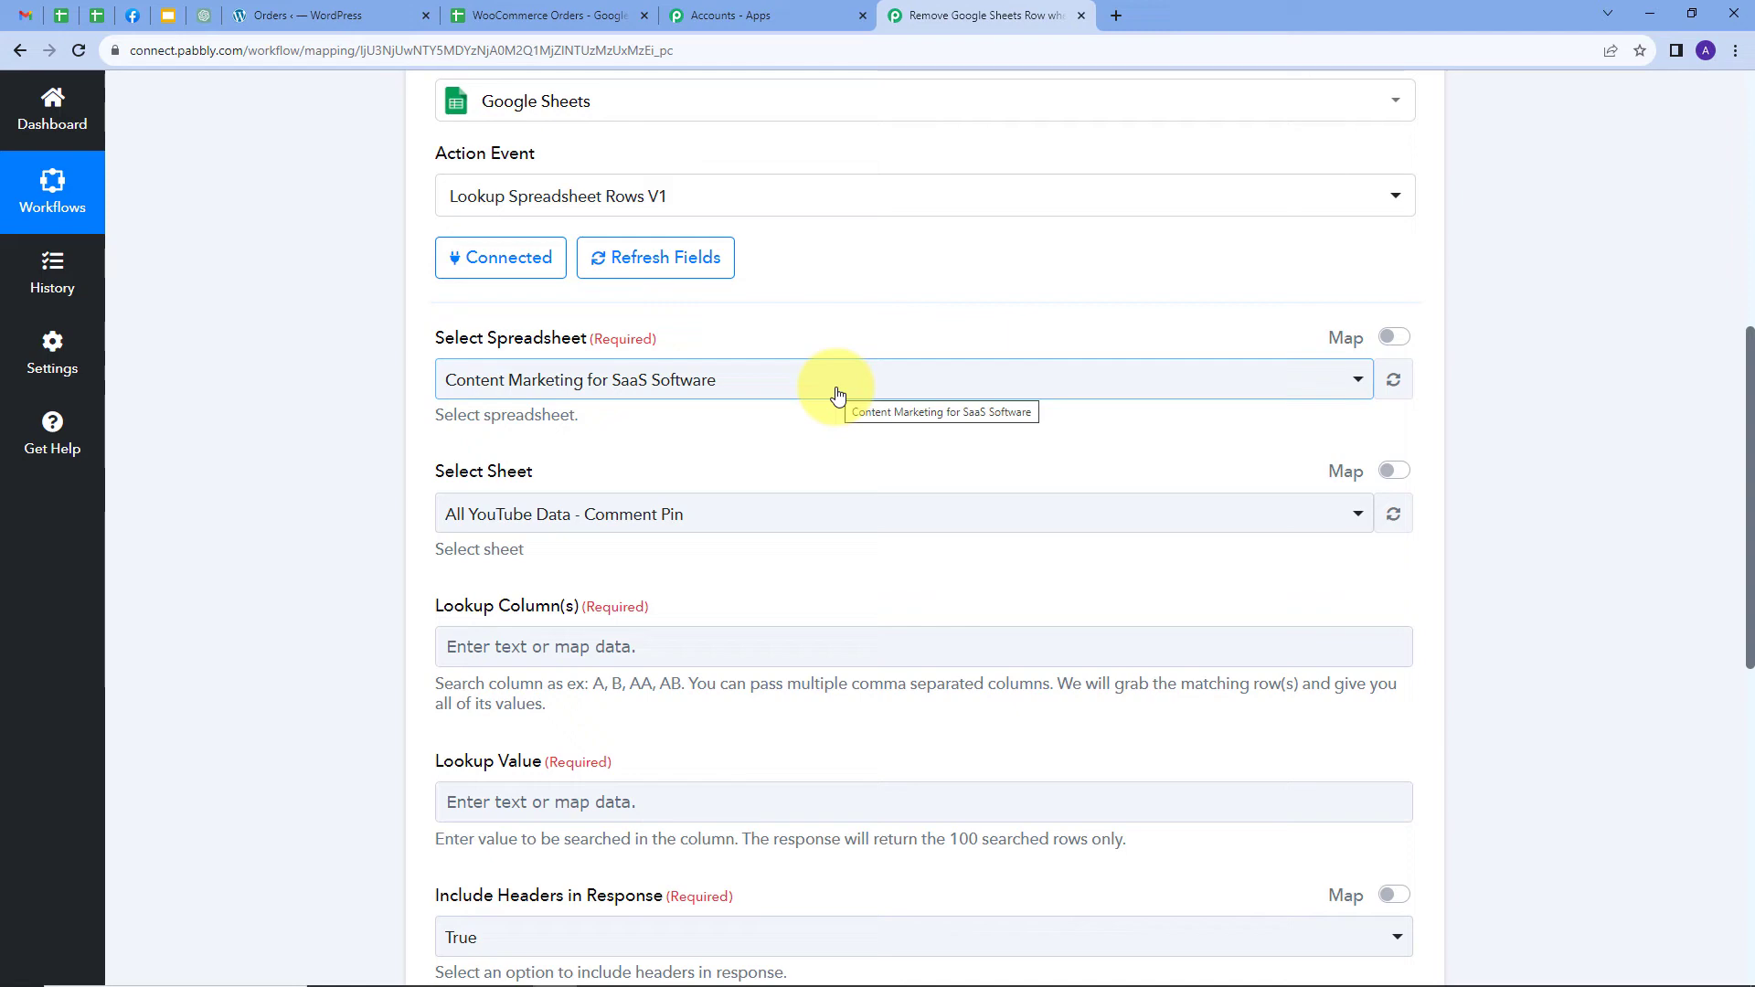
Check the sheet tab, then select the WooCommerce Orders spreadsheet so Sheet1 loads as the sheet
click(548, 16)
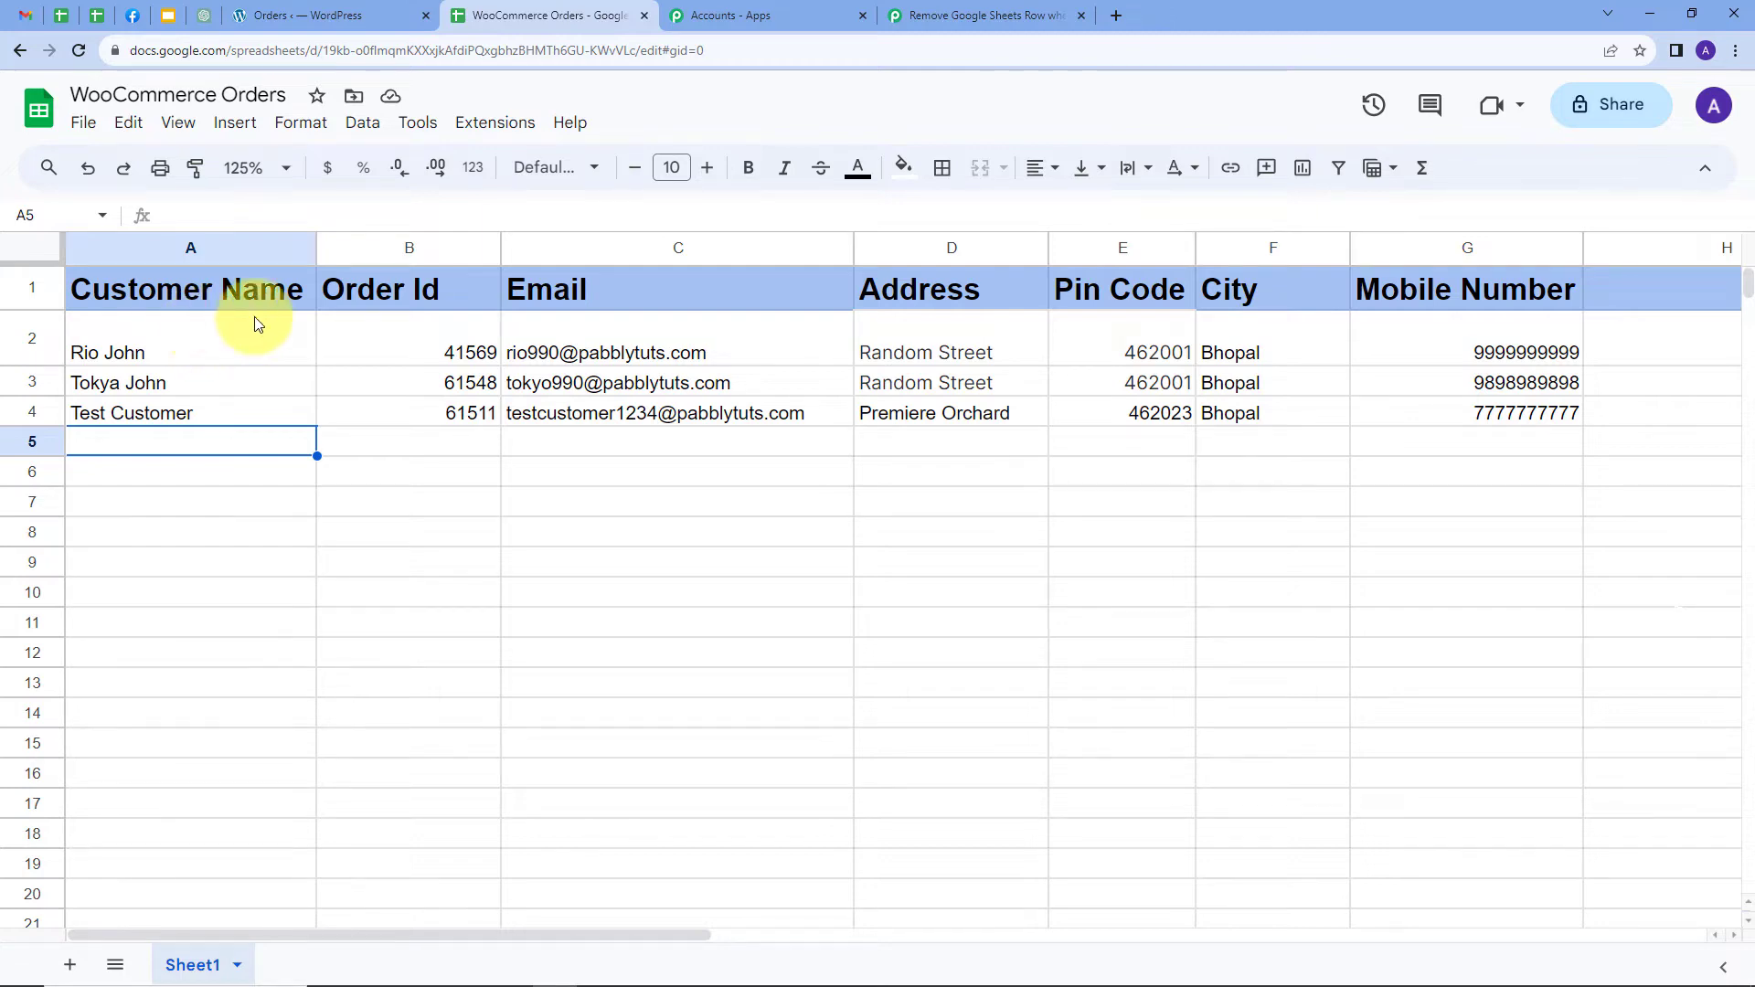
click(959, 16)
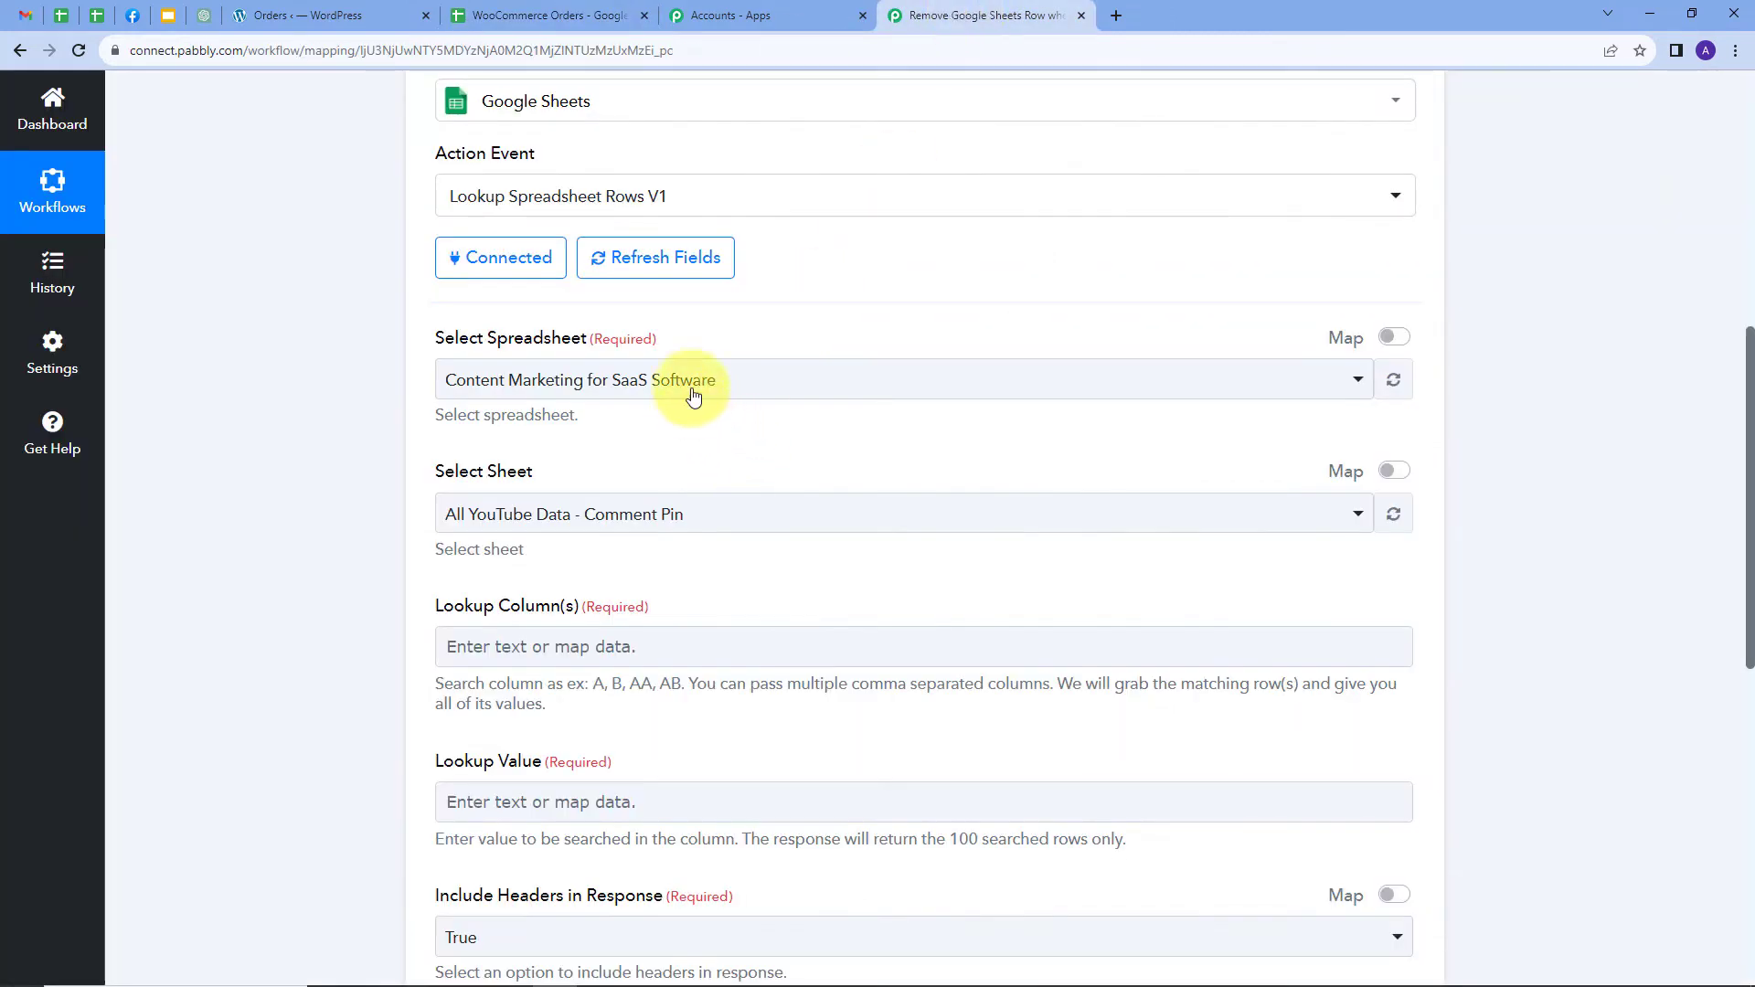
click(722, 382)
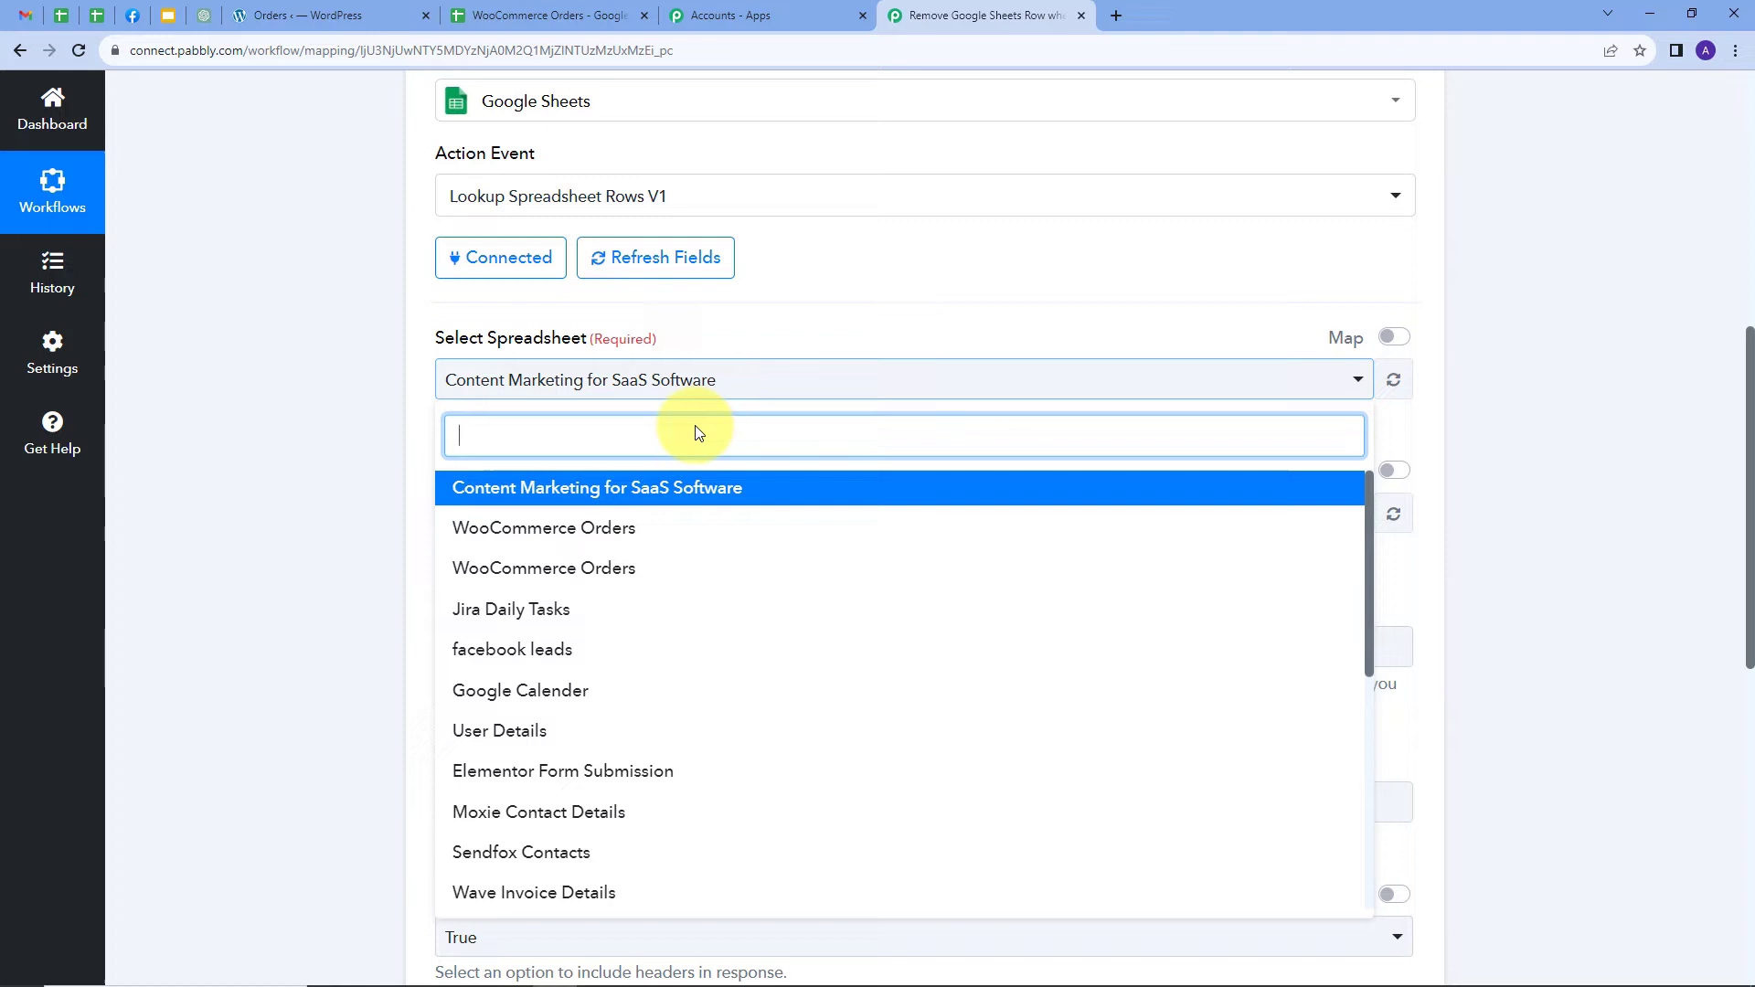
click(522, 526)
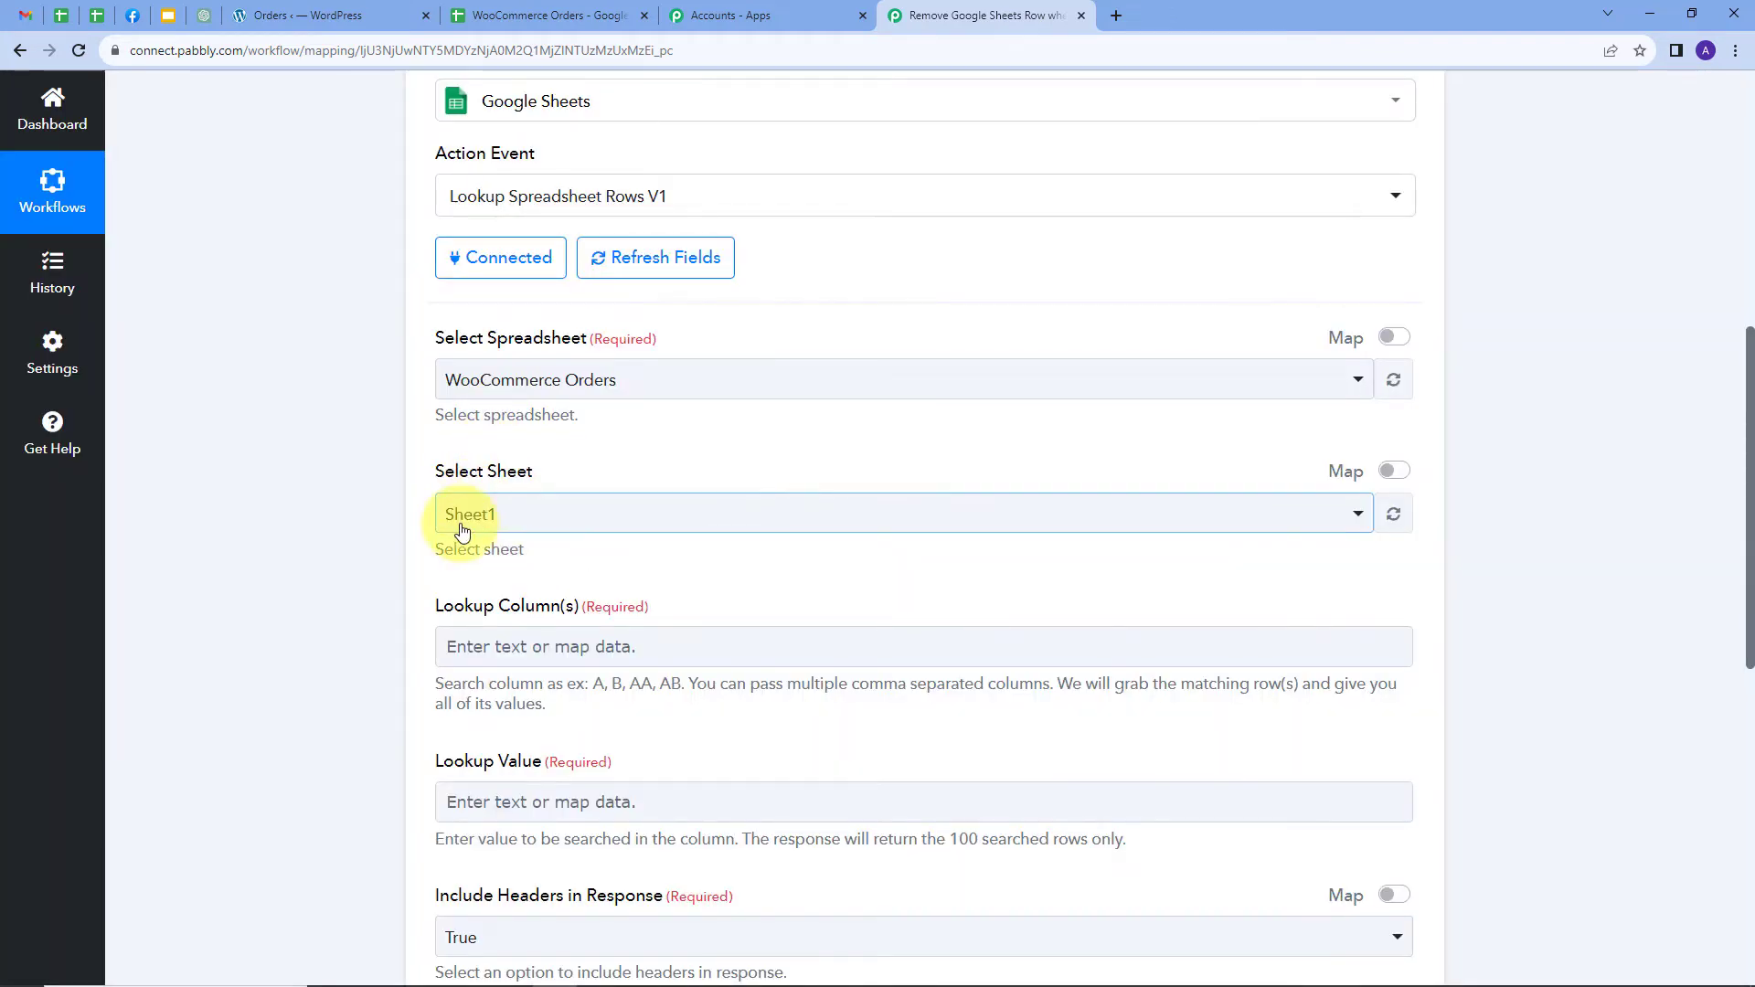
scroll(701, 476, down, 1)
scroll(701, 477, down, 2)
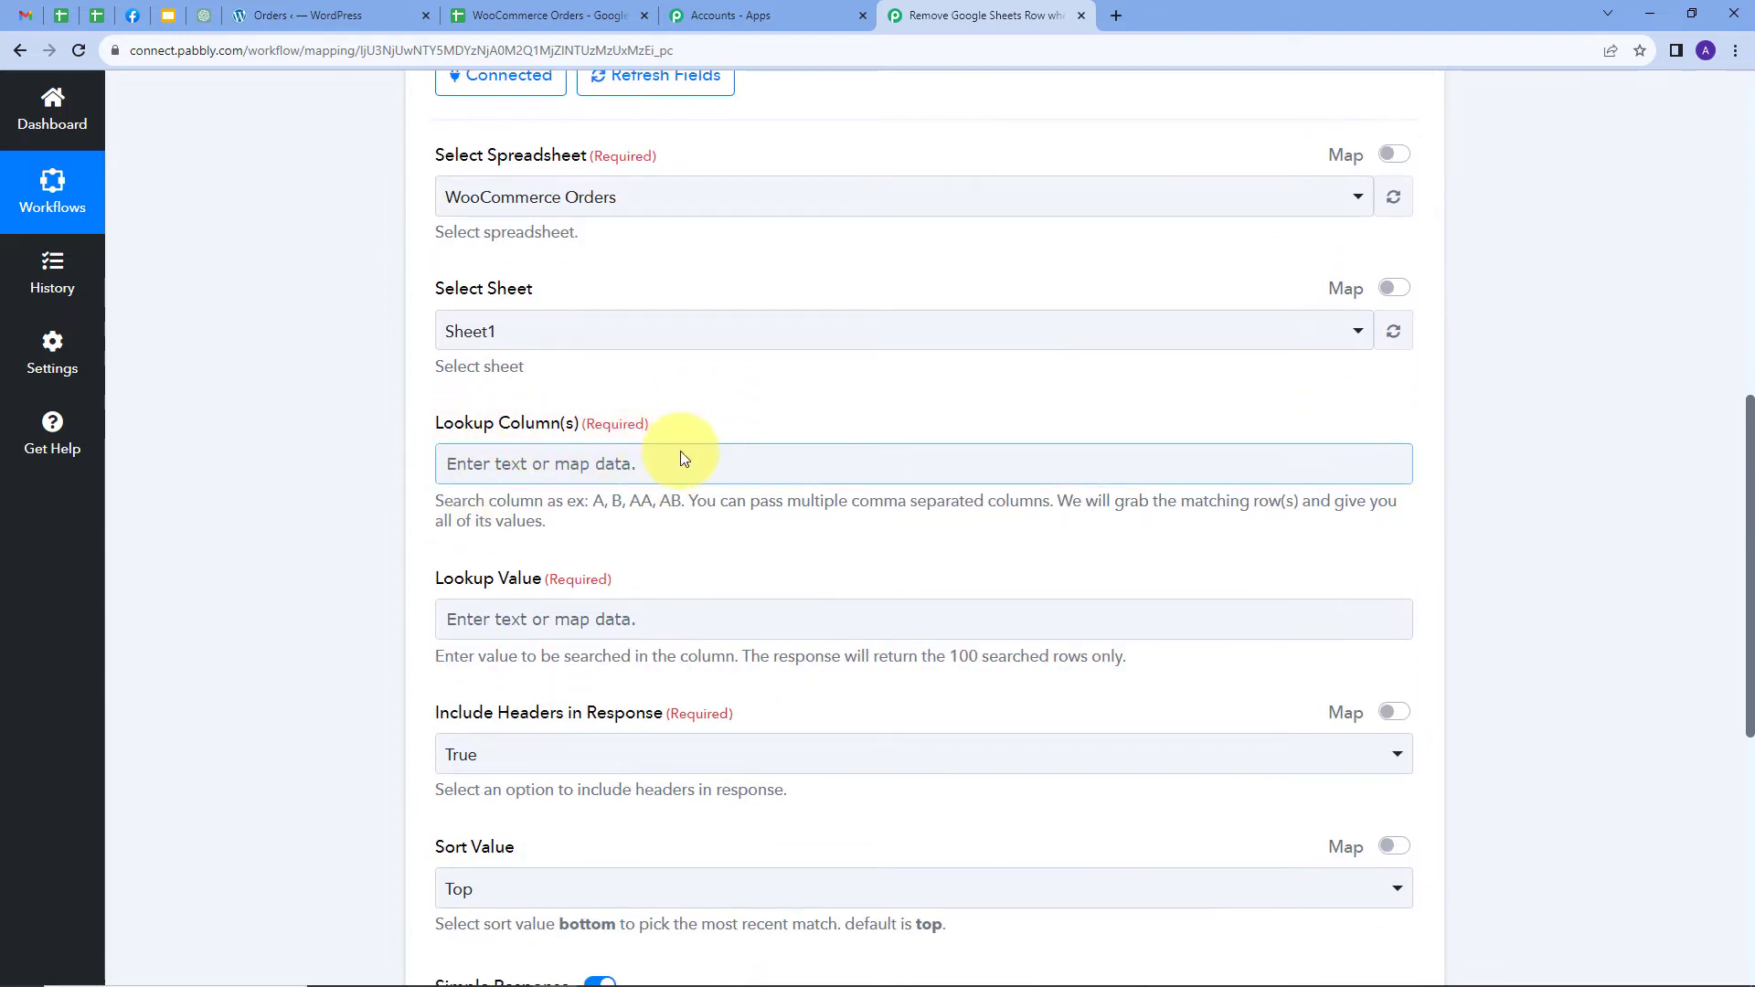
Confirm Order Id is column B in the spreadsheet and enter B as the Lookup Column
click(548, 16)
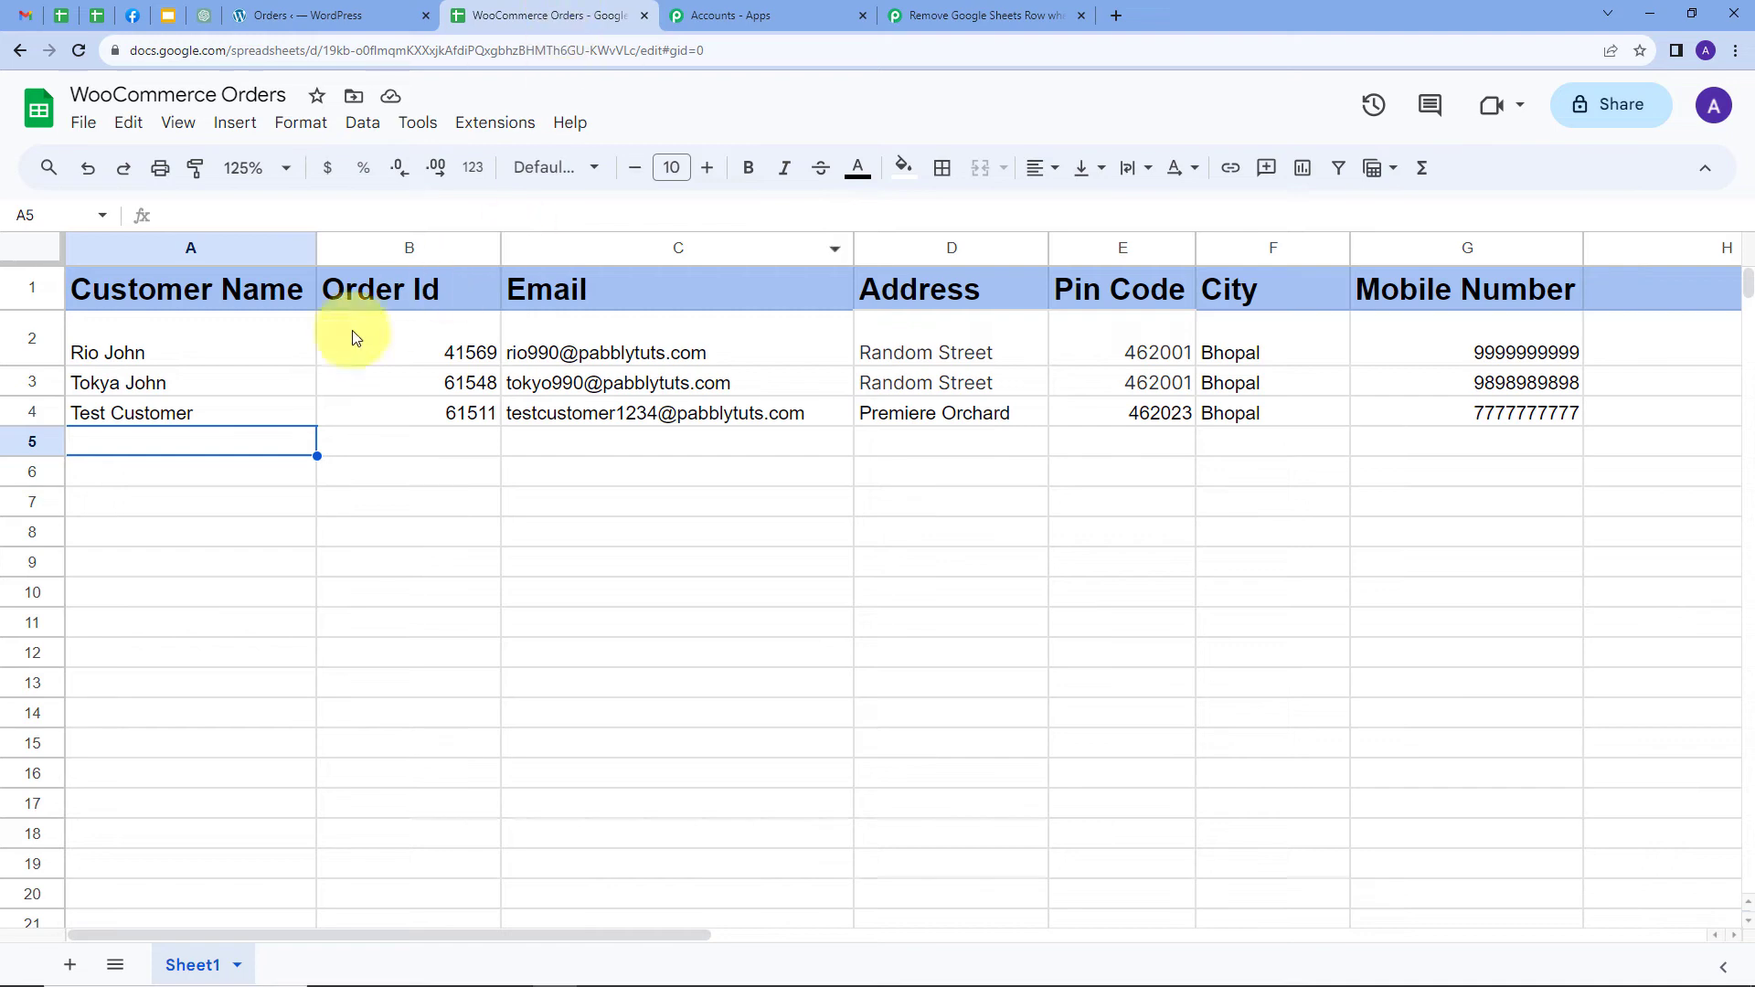
click(420, 251)
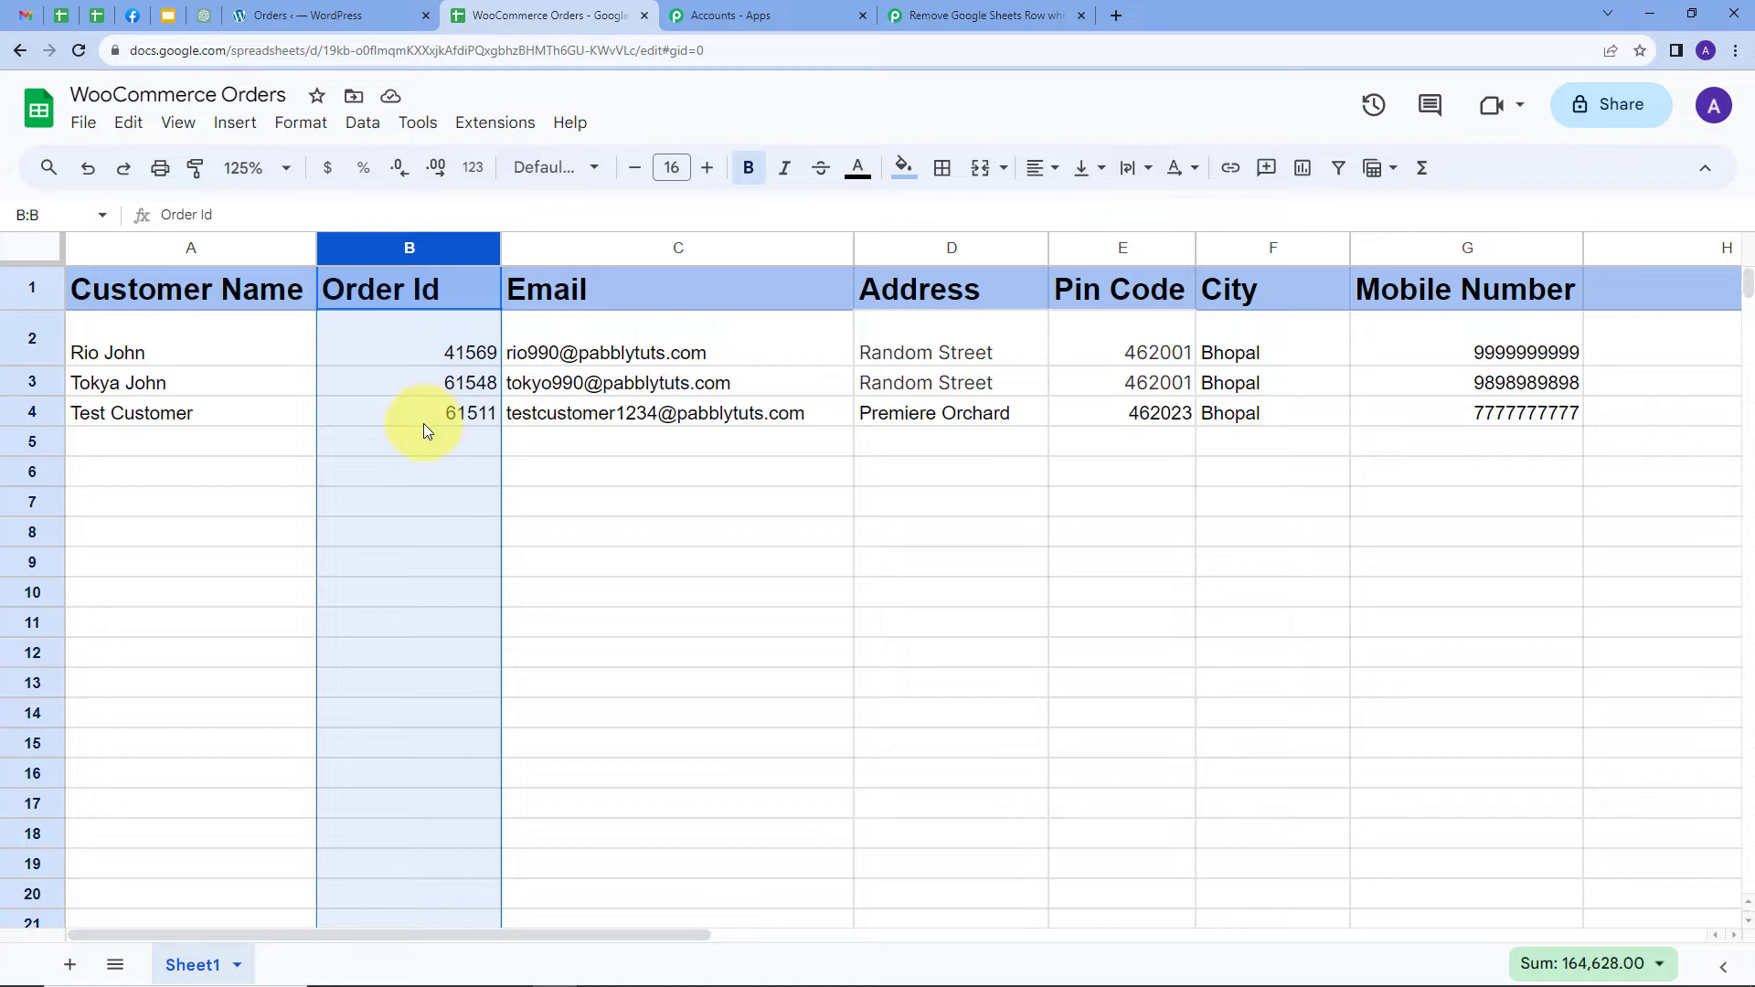
click(942, 15)
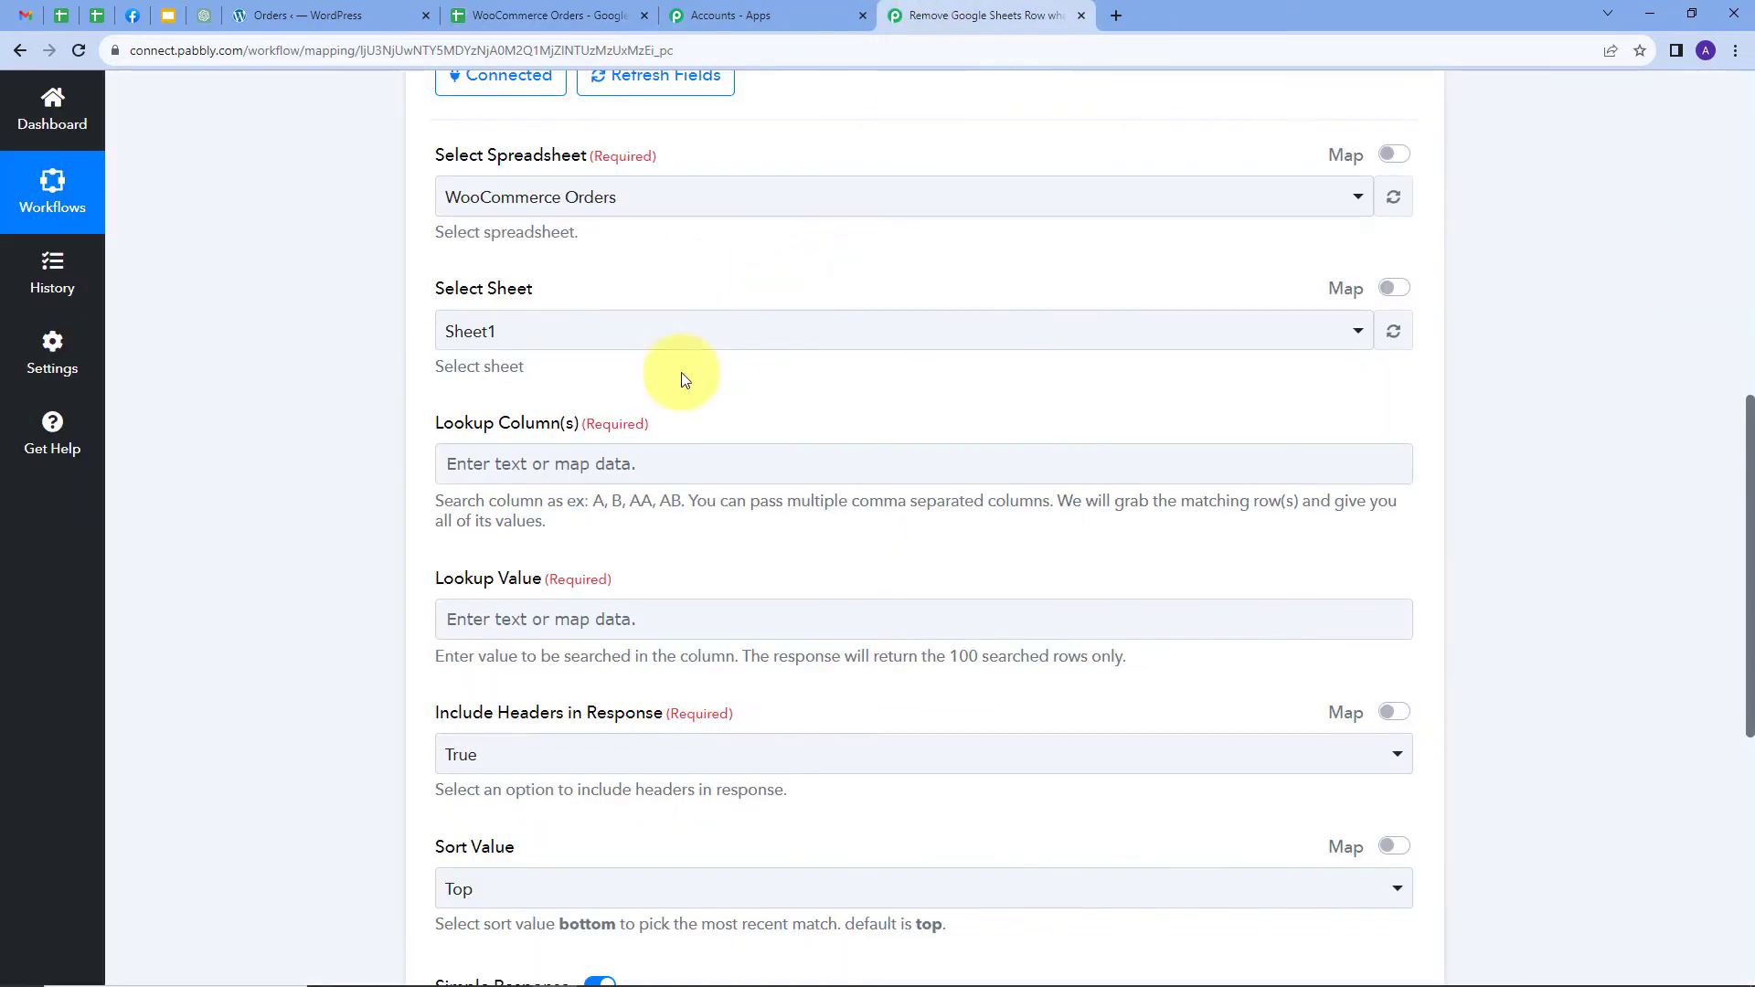
click(510, 464)
text(B)
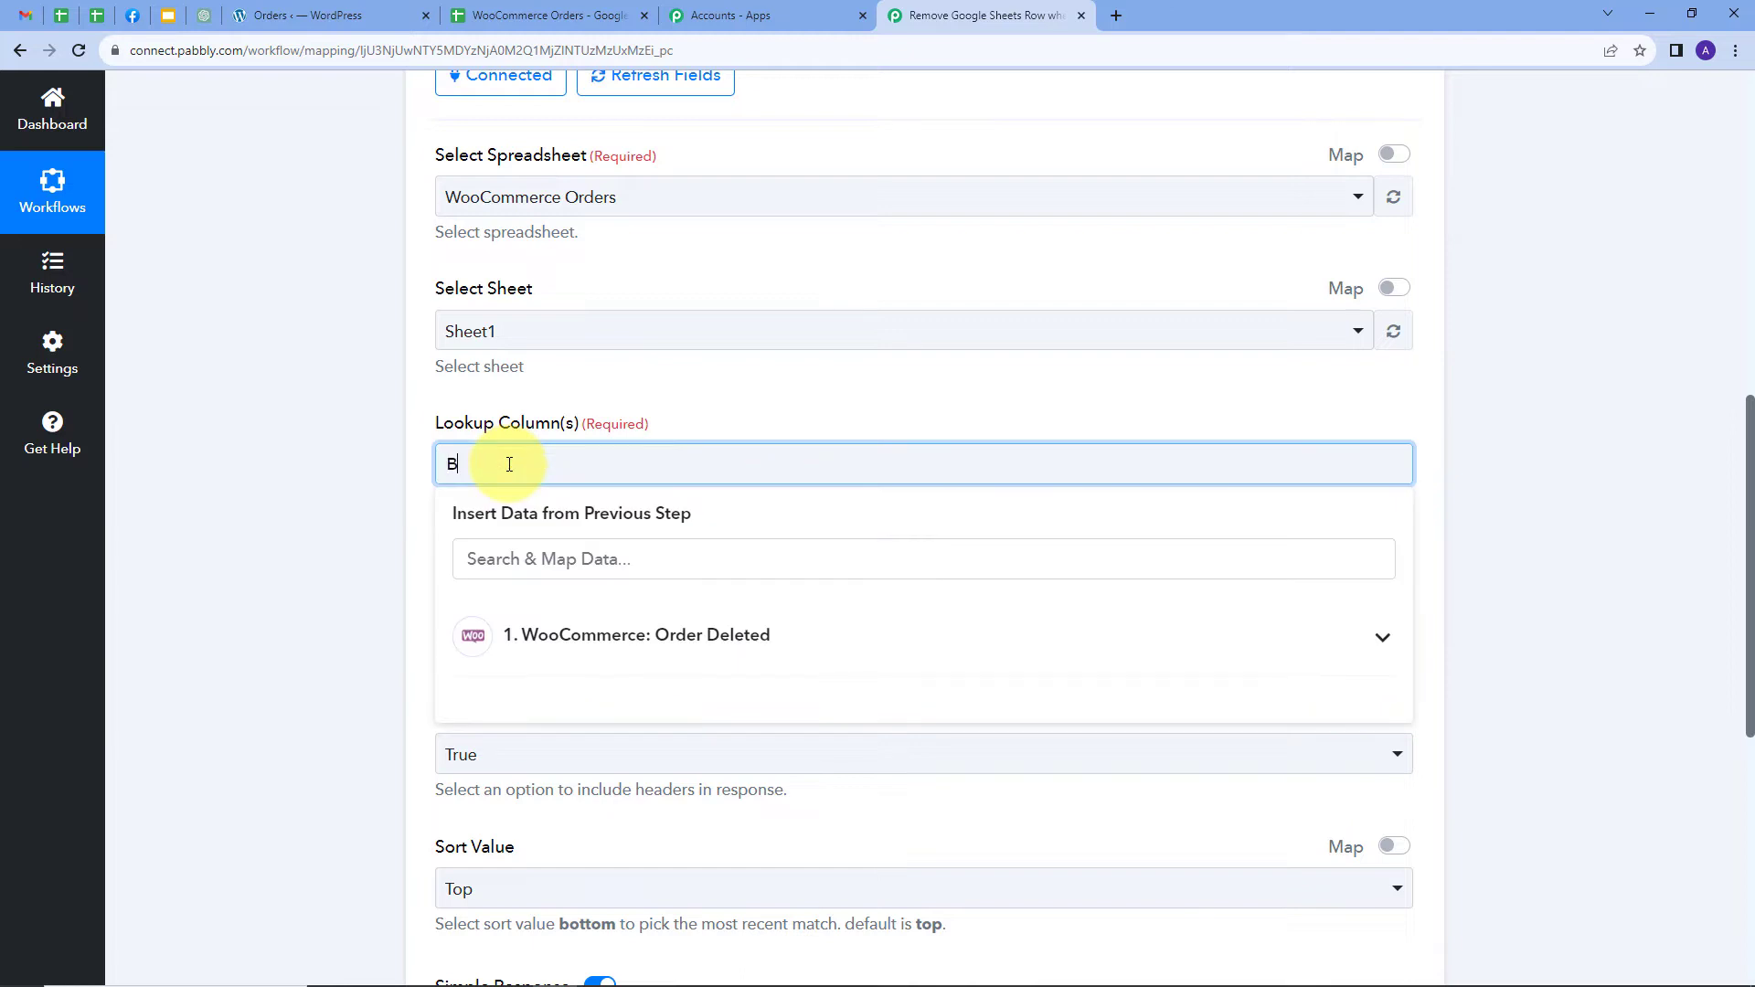
click(724, 400)
click(717, 423)
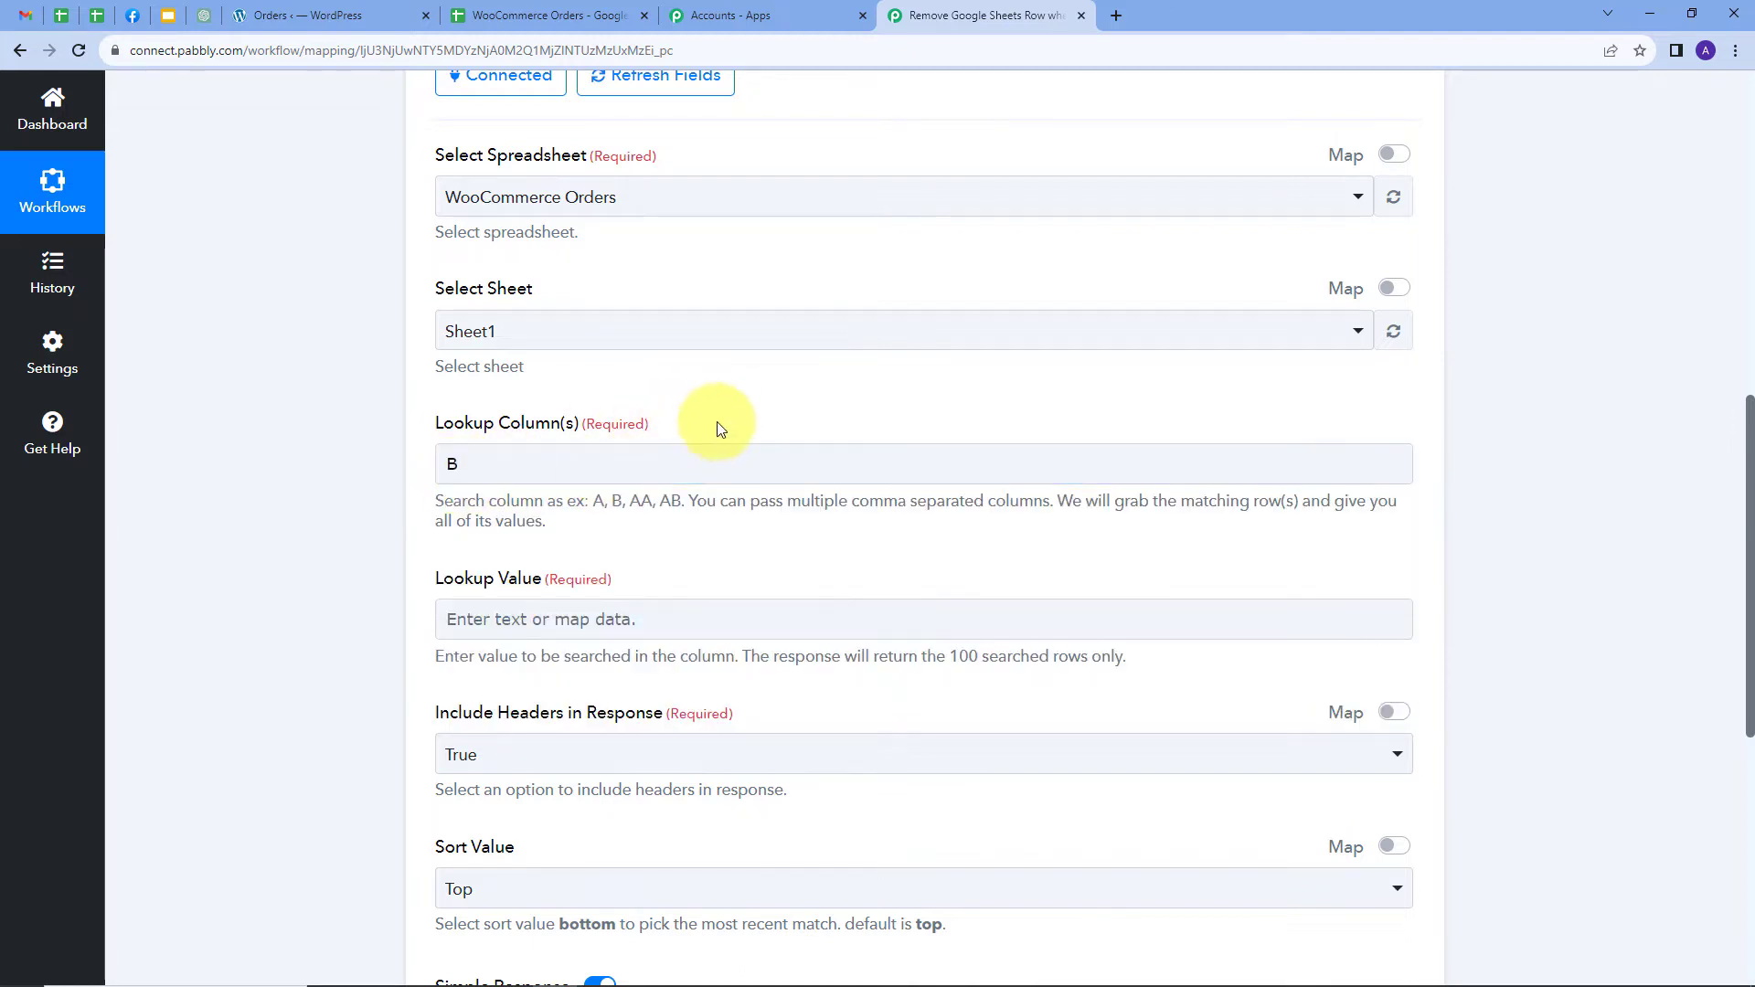
scroll(733, 396, down, 2)
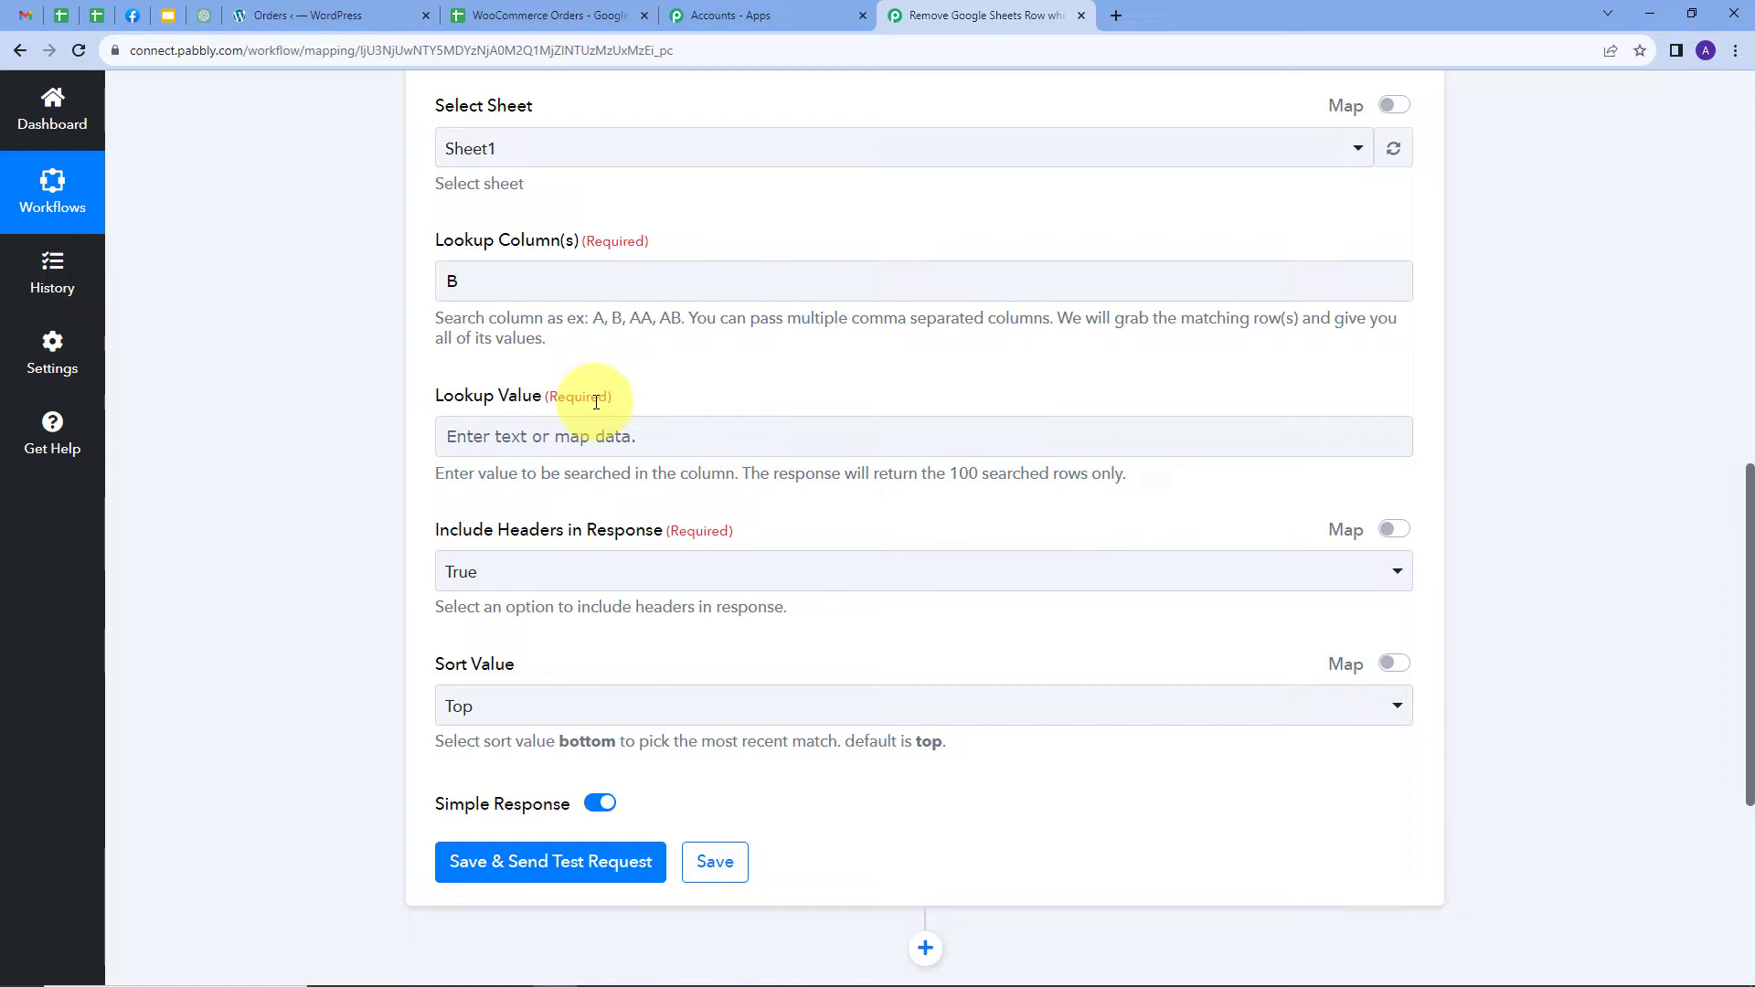
Map the Order Deleted trigger's Id (61511) into the Lookup Value field
click(498, 435)
click(680, 586)
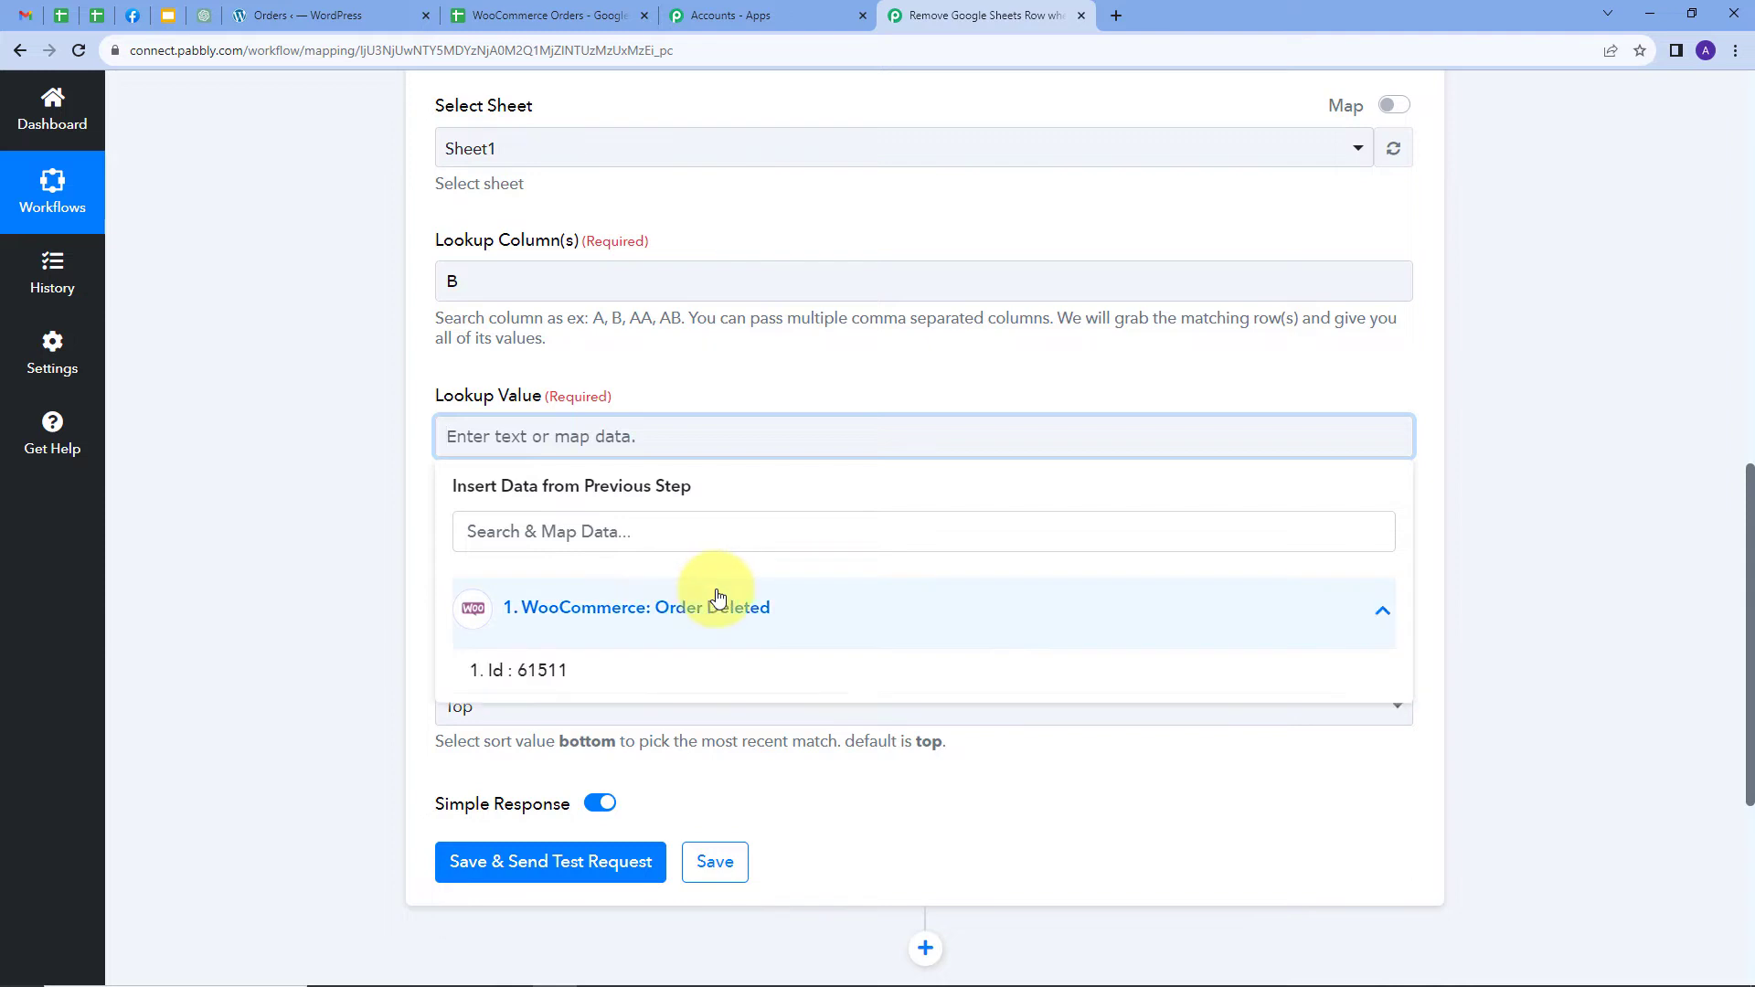
click(542, 673)
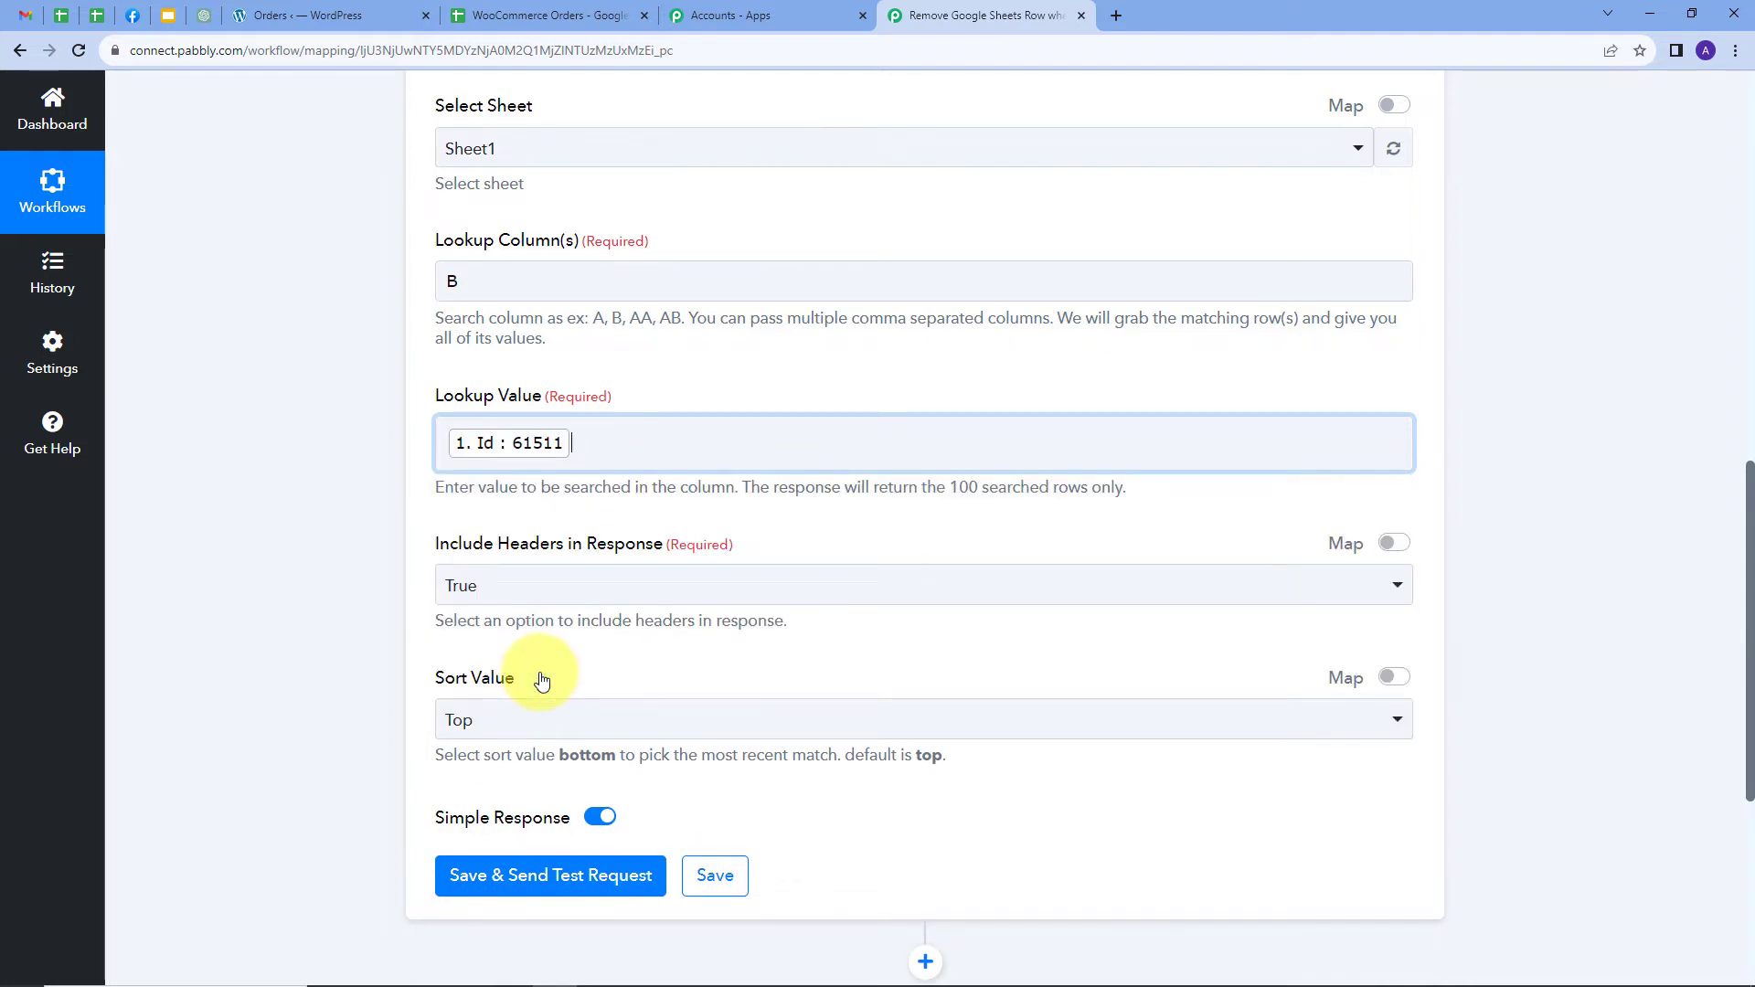
scroll(567, 676, down, 2)
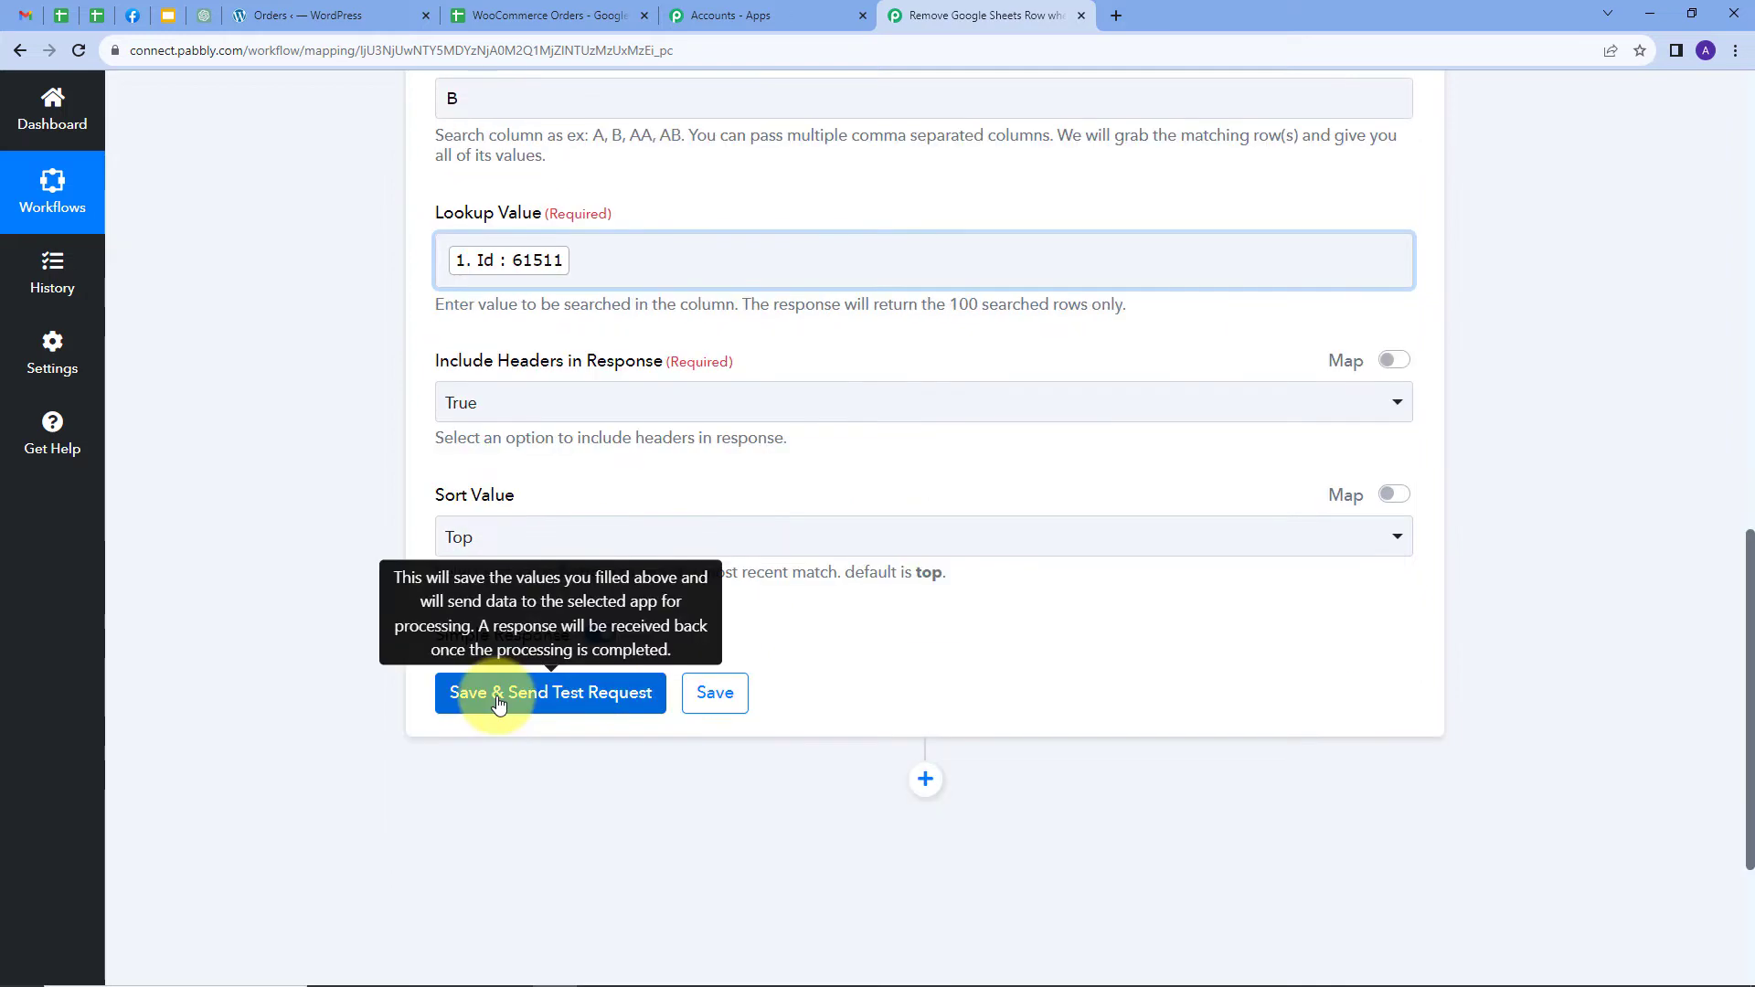
Save and test the lookup, reviewing the response with order 61511 at row index 4
click(498, 702)
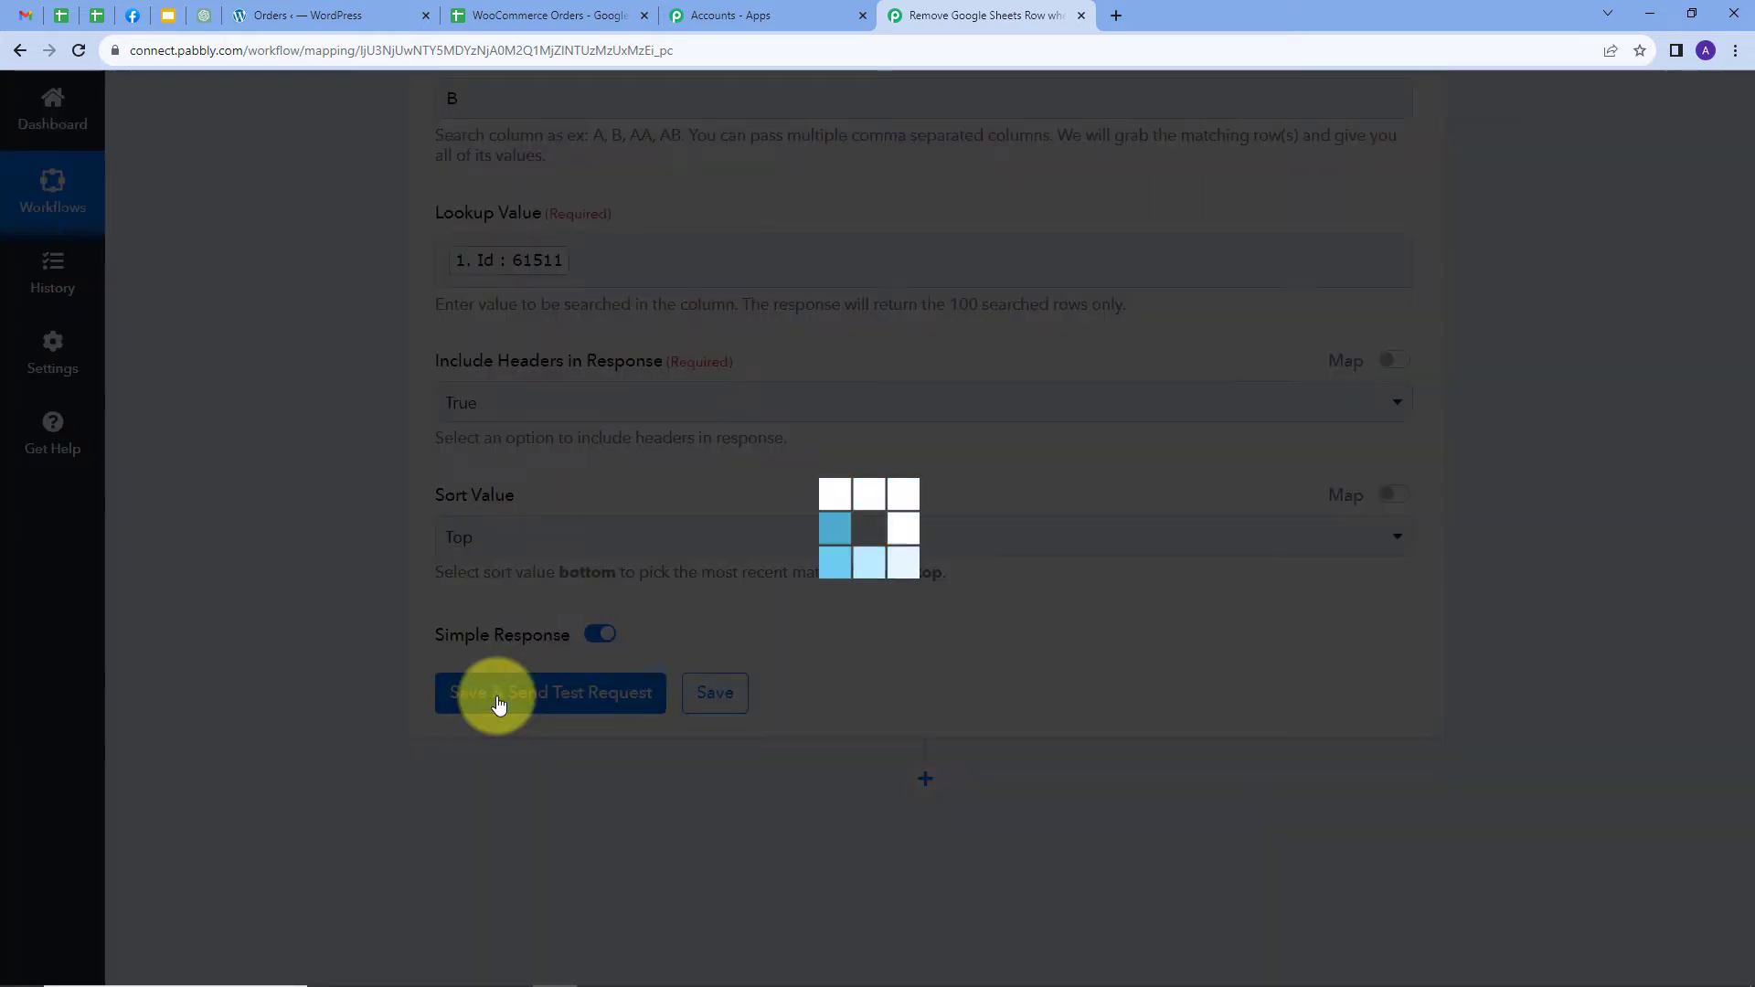
scroll(1481, 607, down, 5)
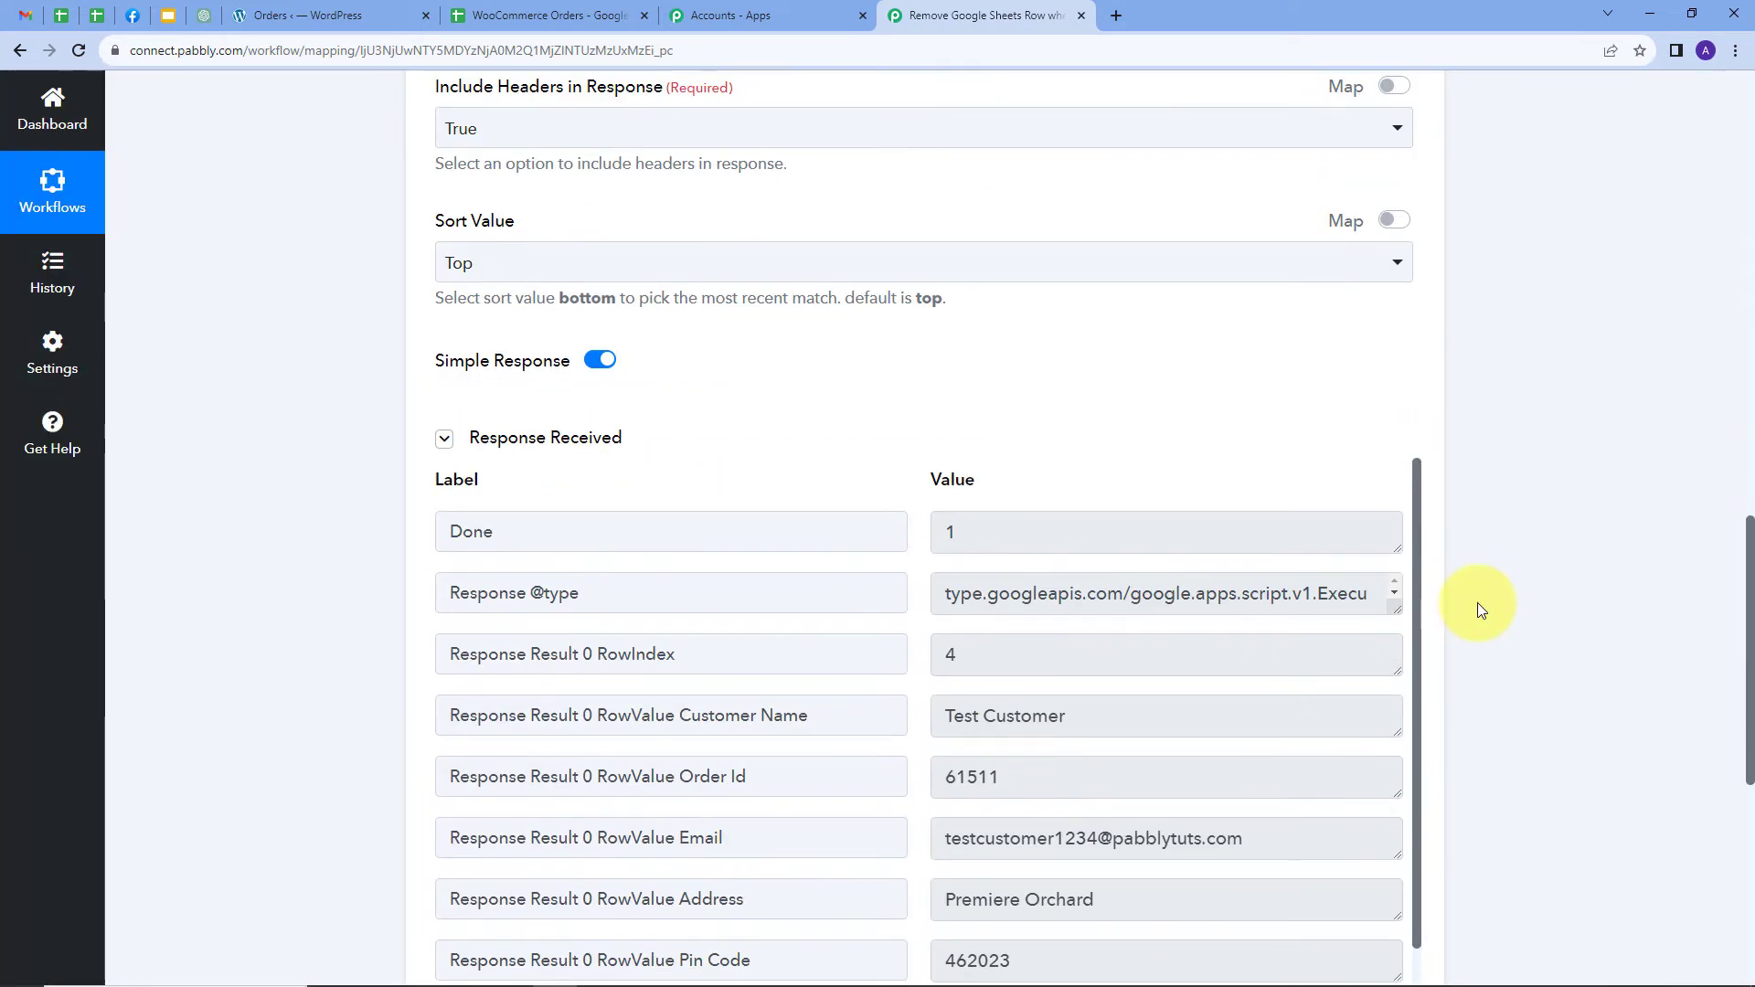
scroll(979, 380, down, 1)
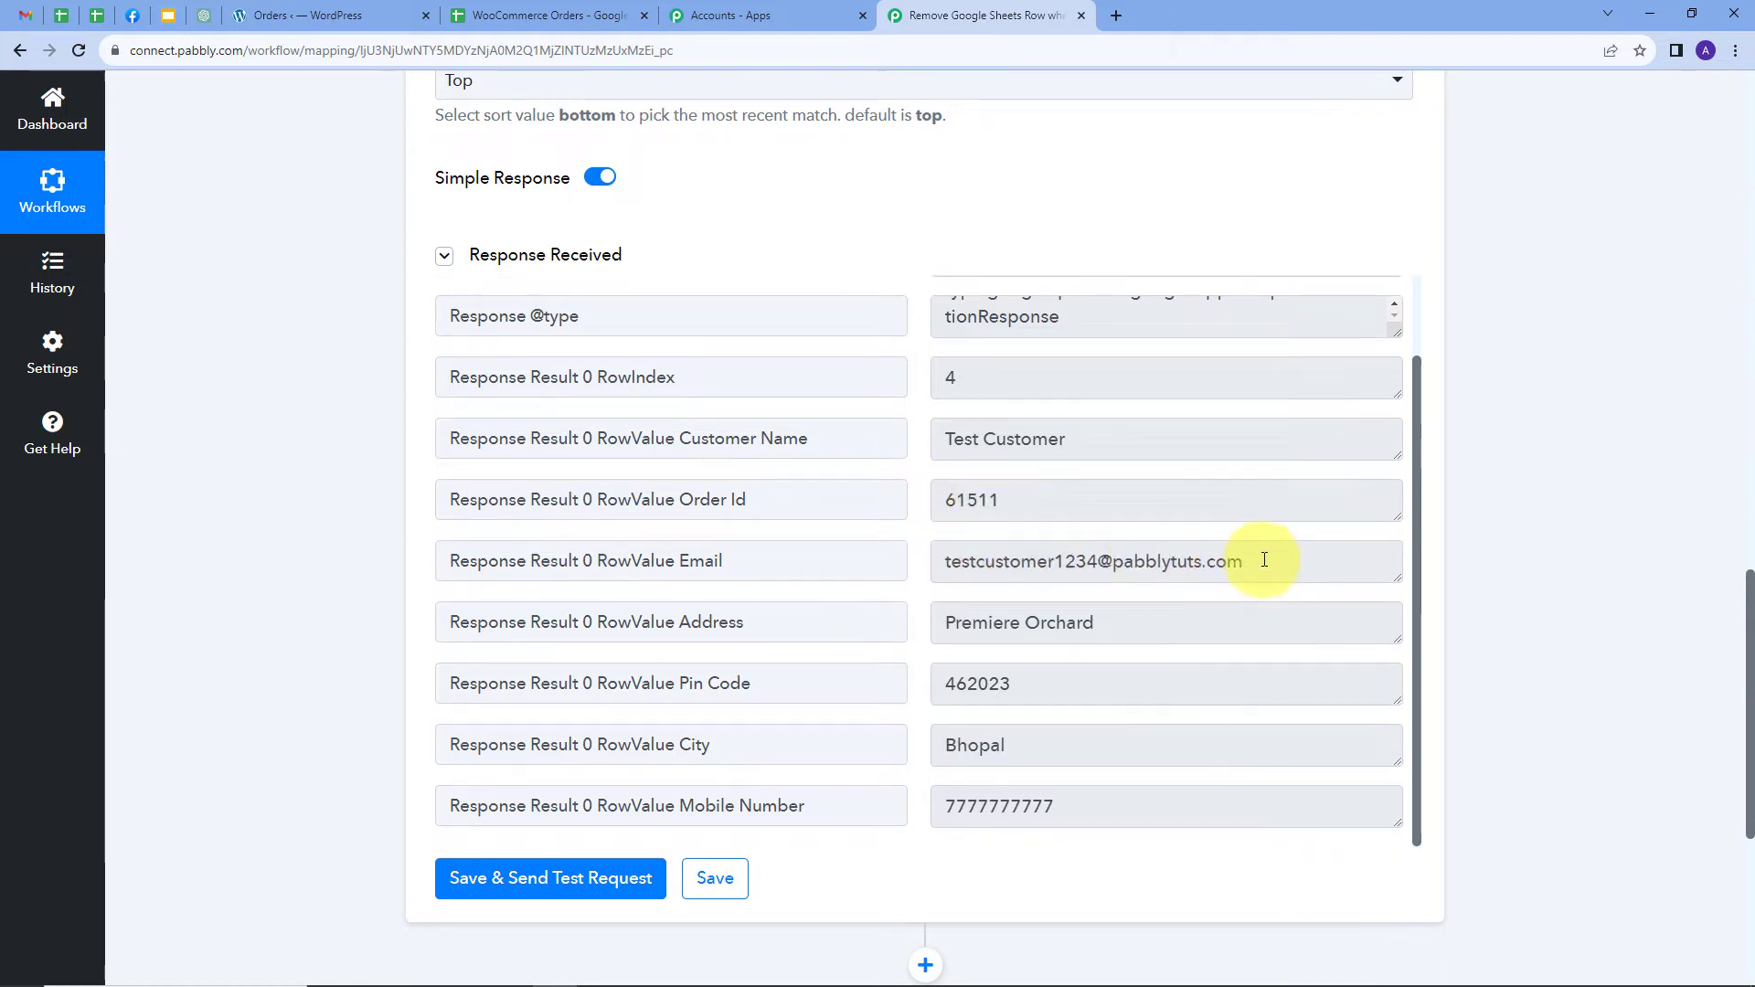
scroll(1157, 546, down, 1)
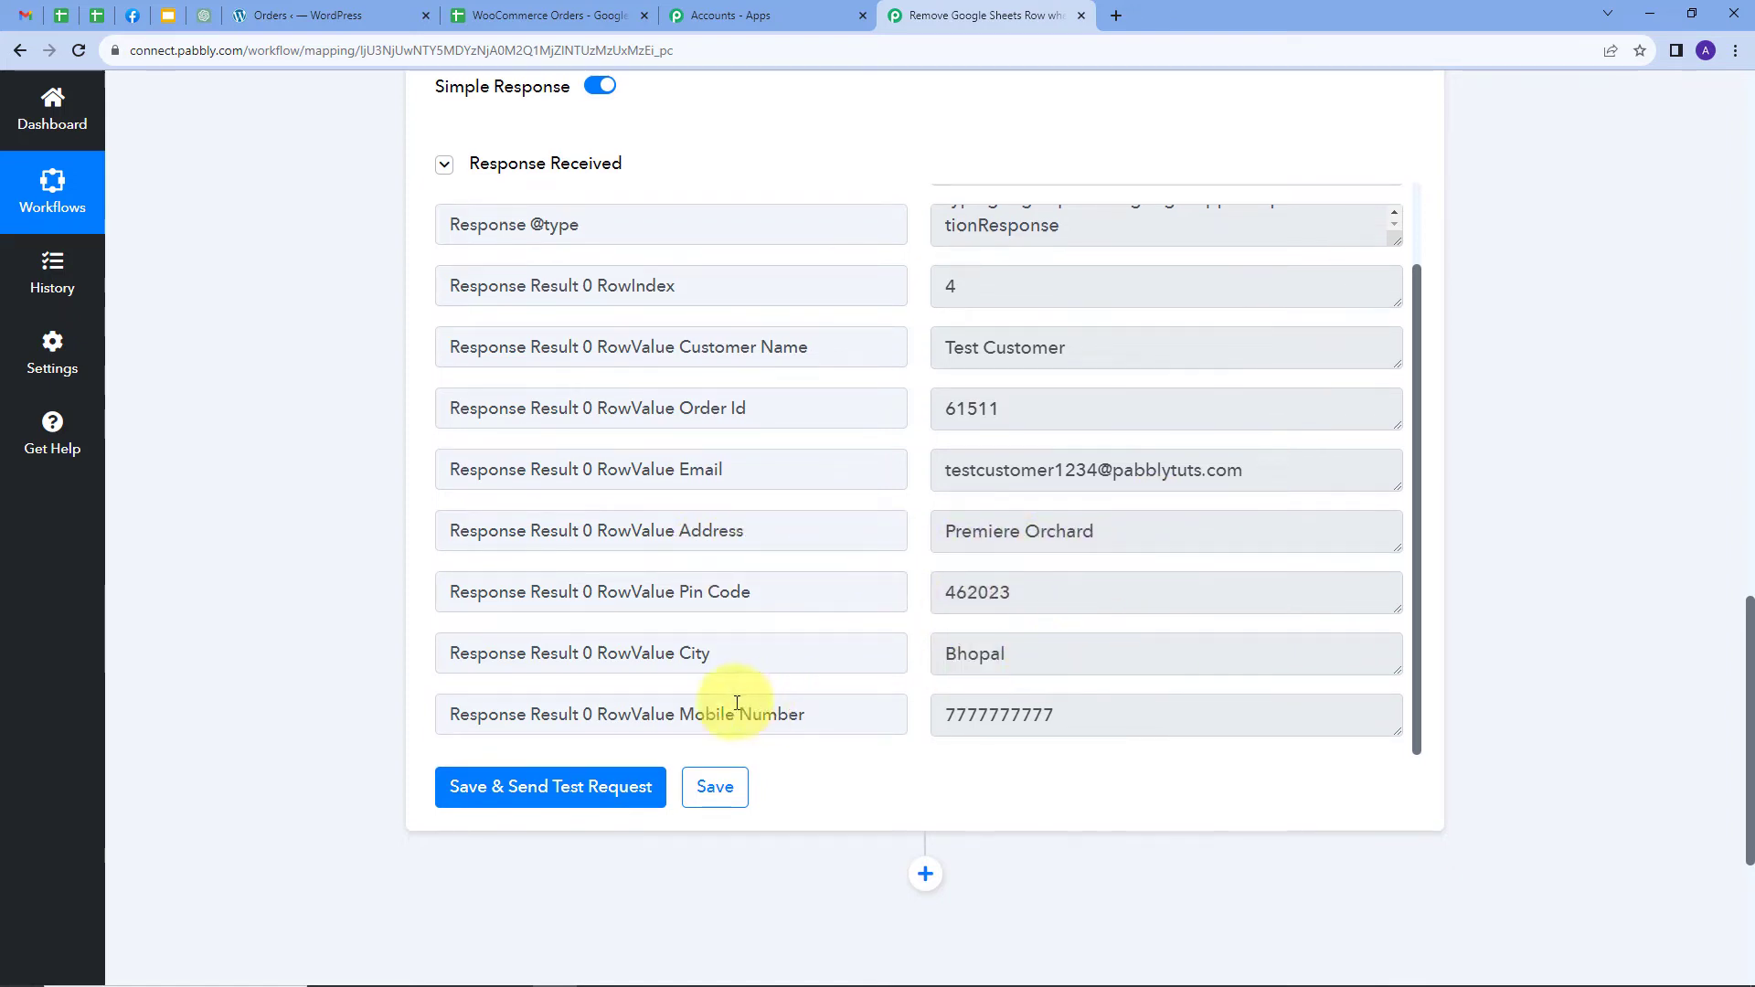
scroll(1090, 693, up, 2)
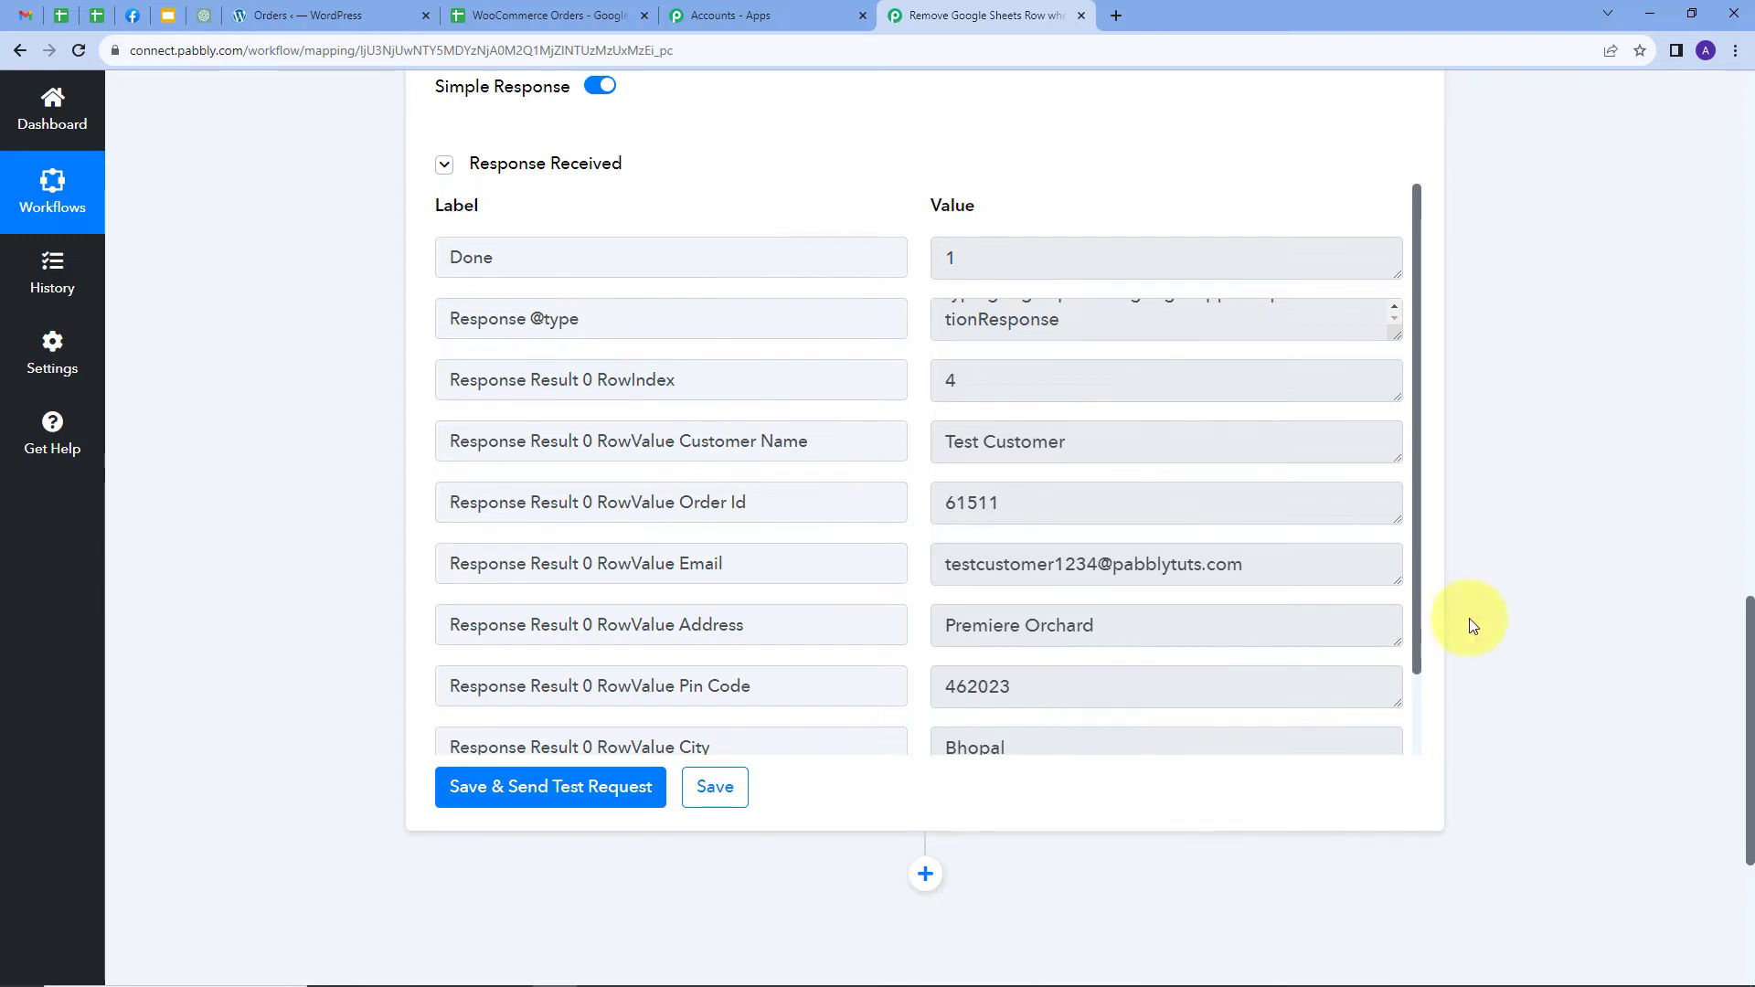
scroll(1468, 618, down, 2)
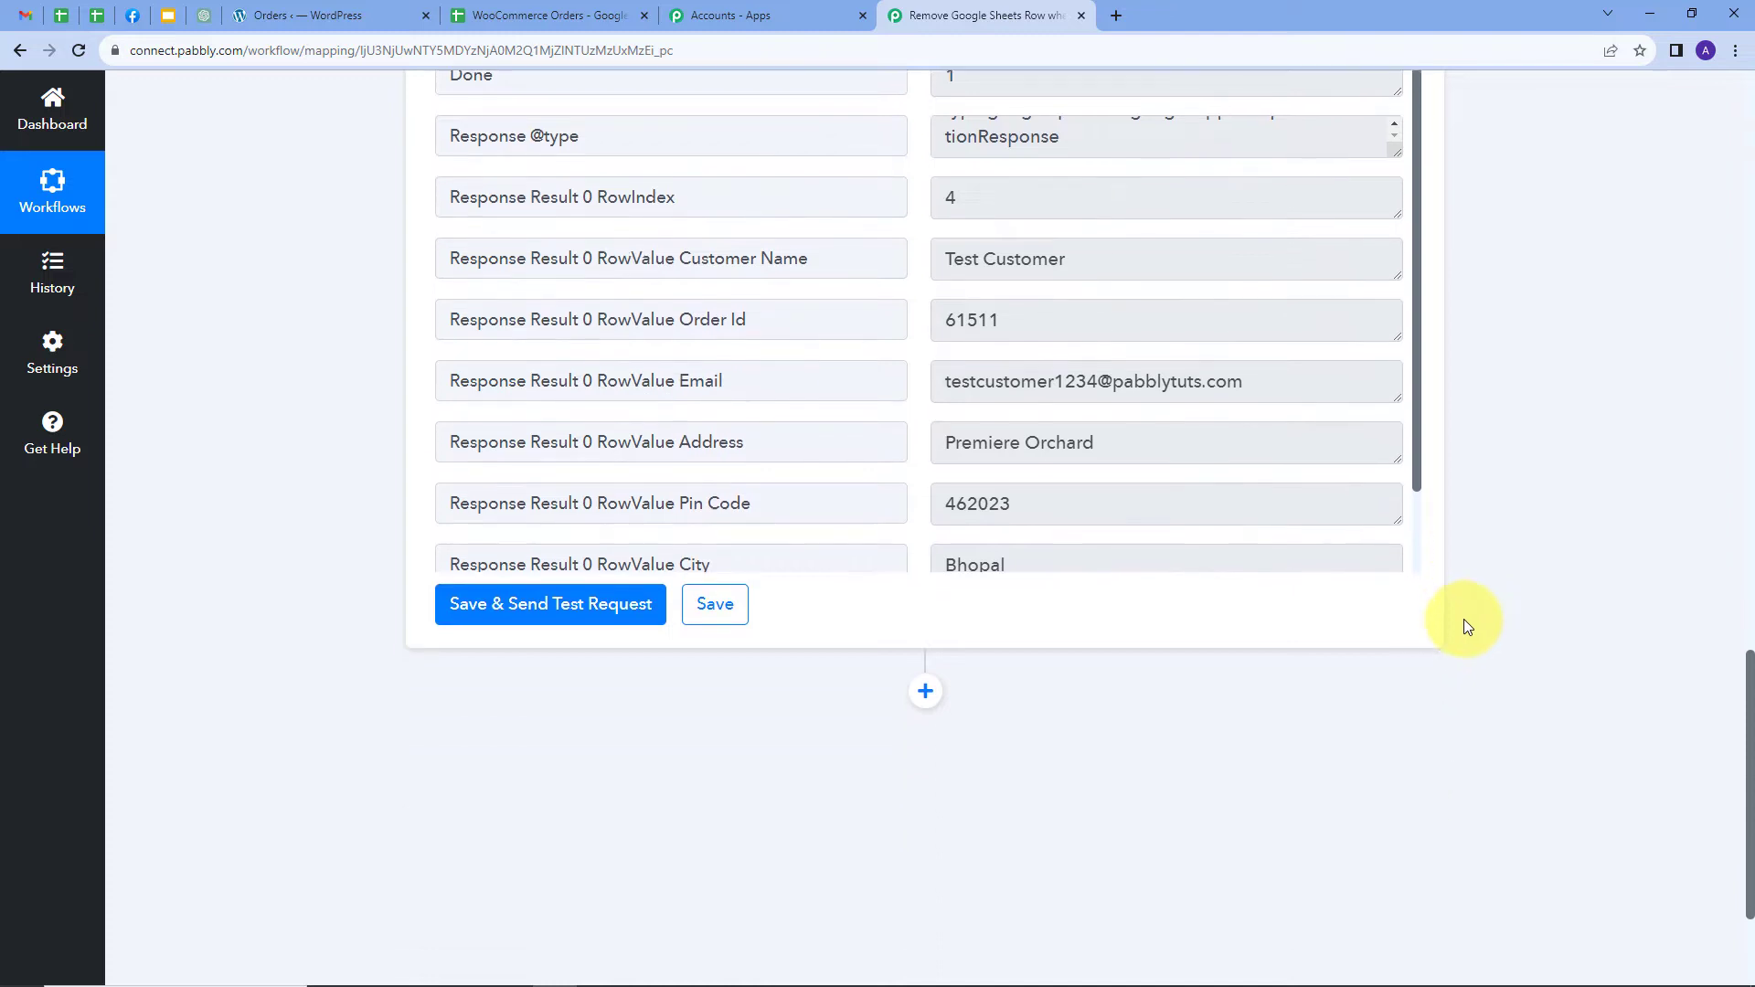
Add a Google Sheets Delete Row(s) step using the existing Google Sheets #52 connection
click(925, 694)
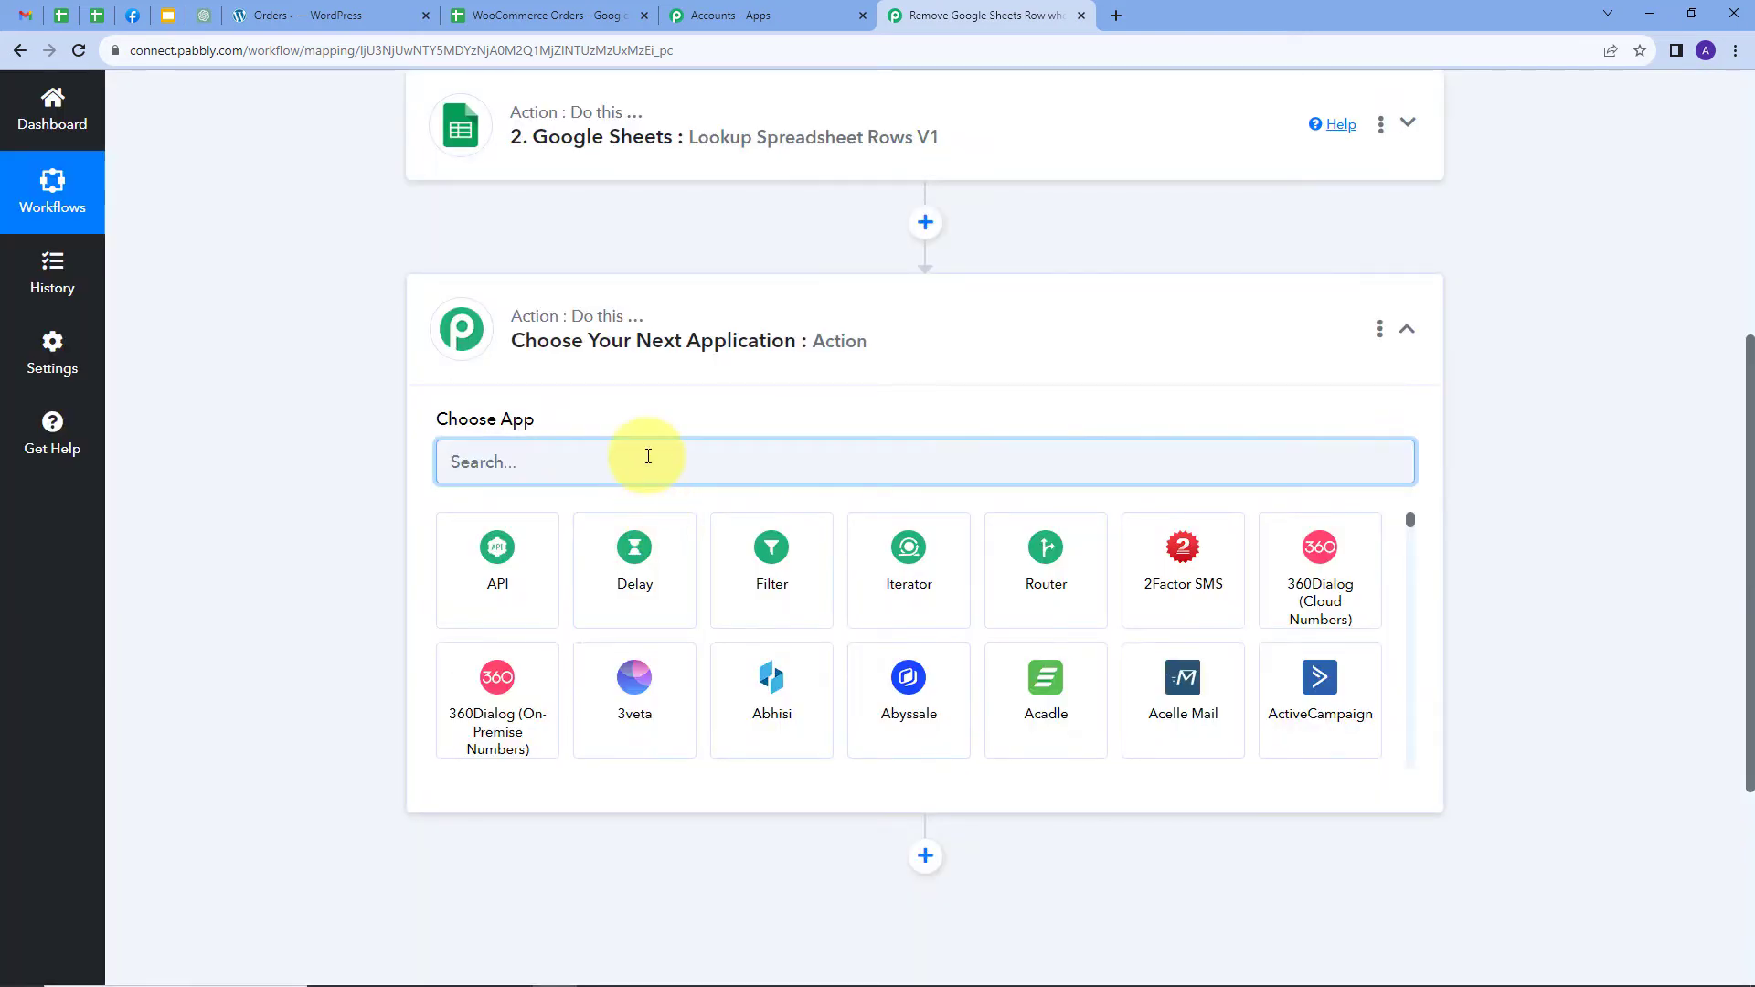
text(Goog)
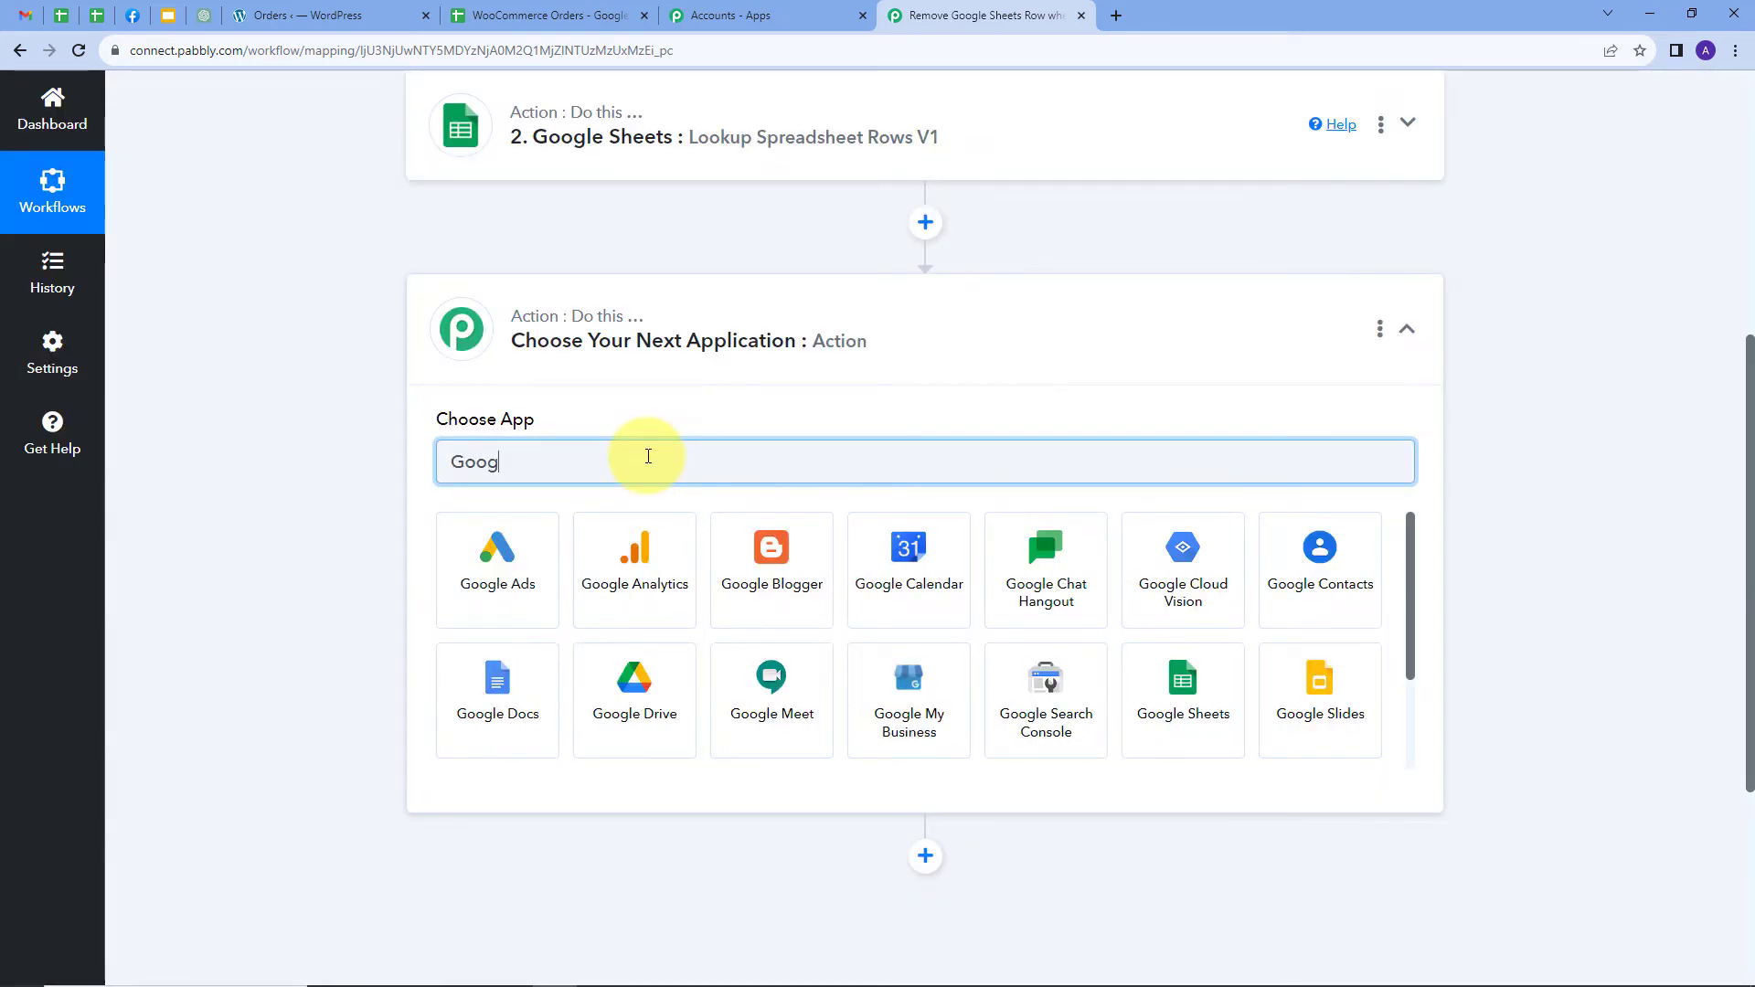
text(le)
click(1179, 687)
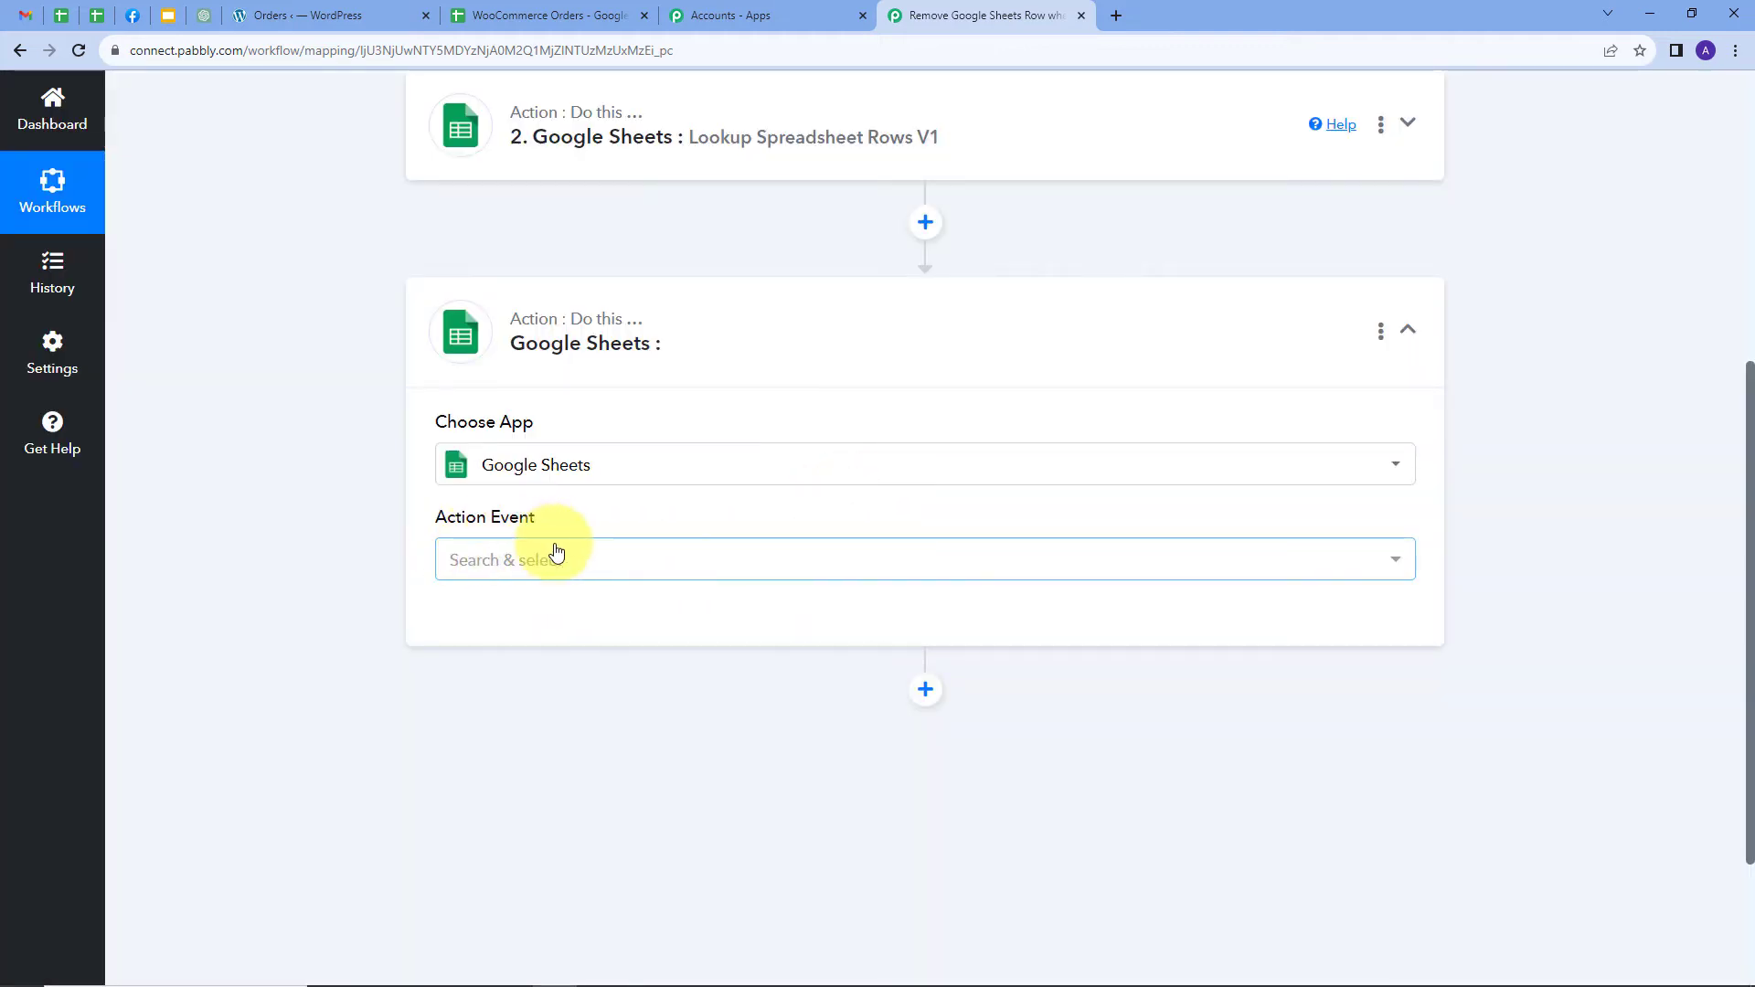
click(689, 567)
scroll(776, 438, down, 3)
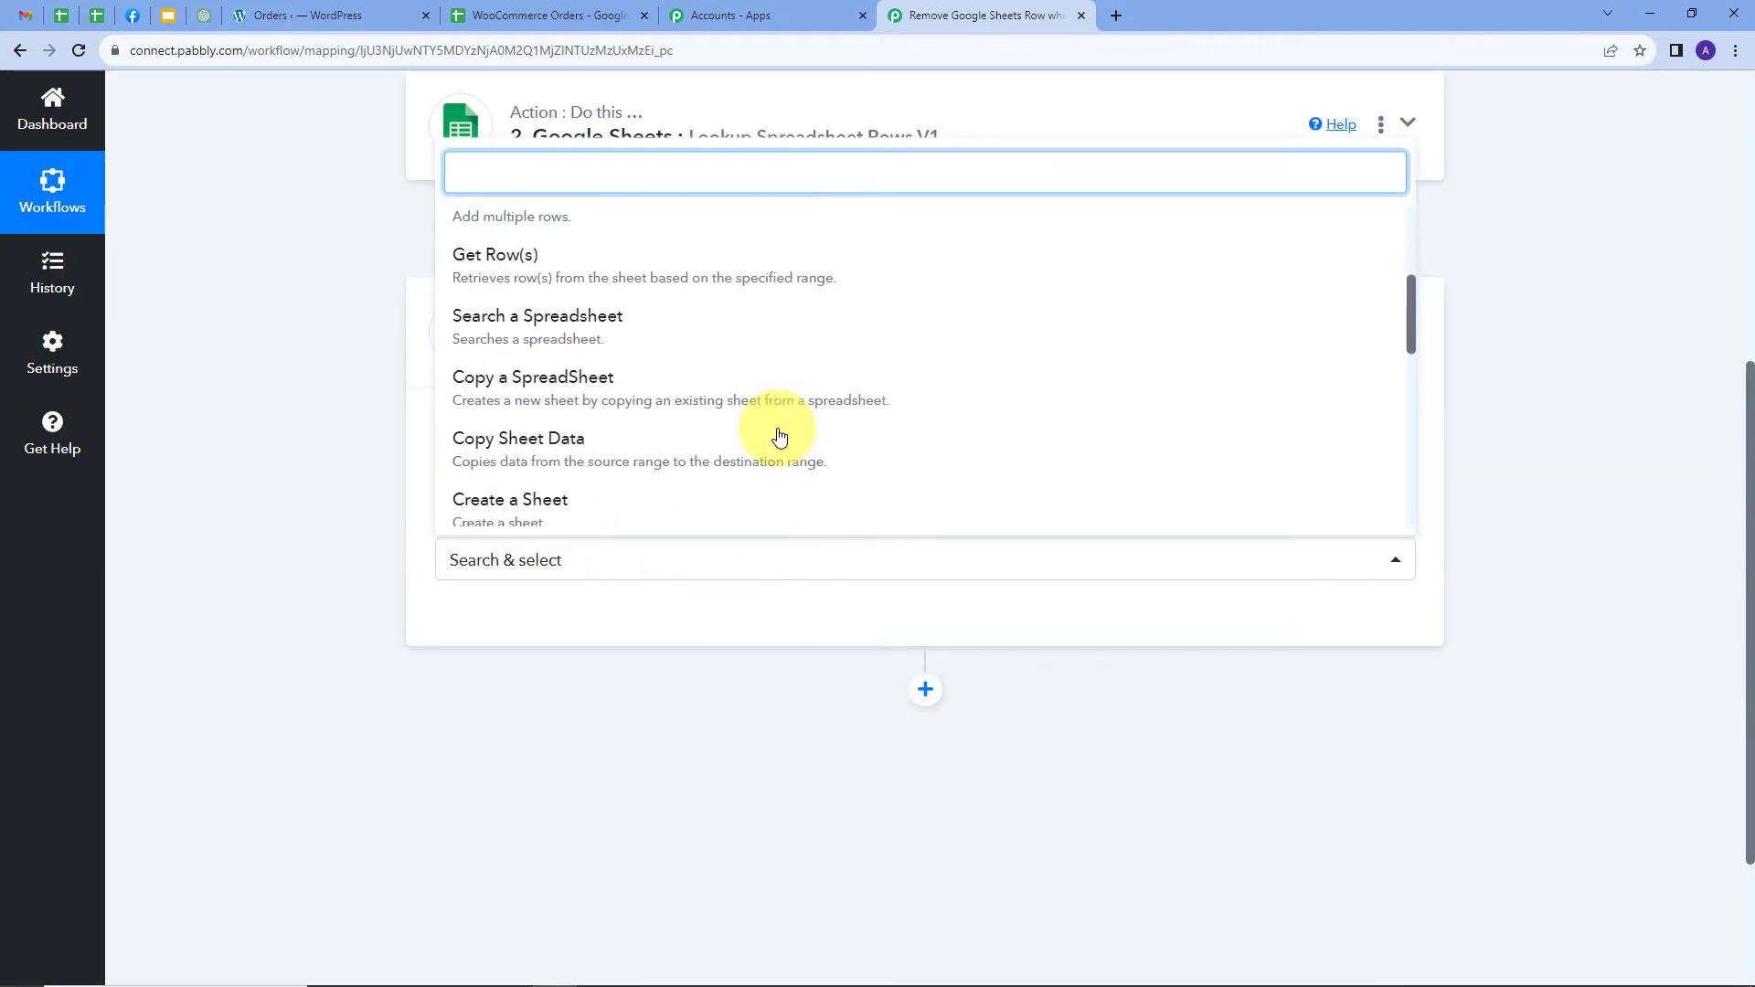
scroll(777, 435, down, 4)
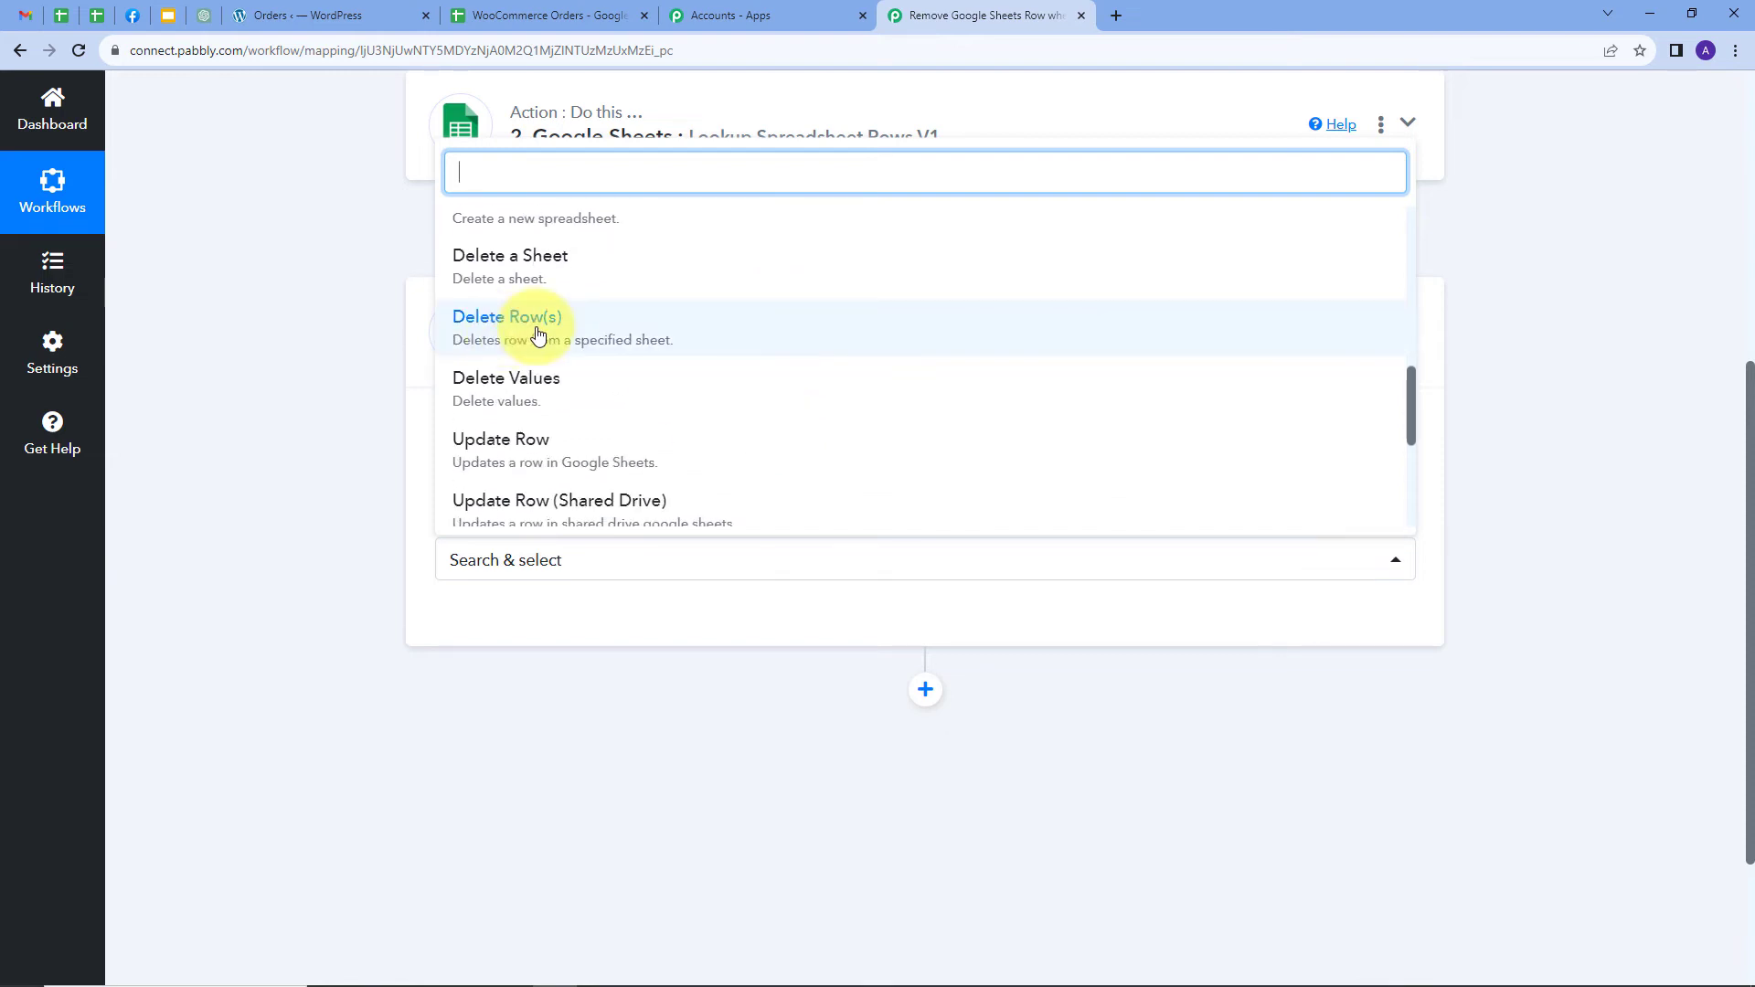
click(537, 335)
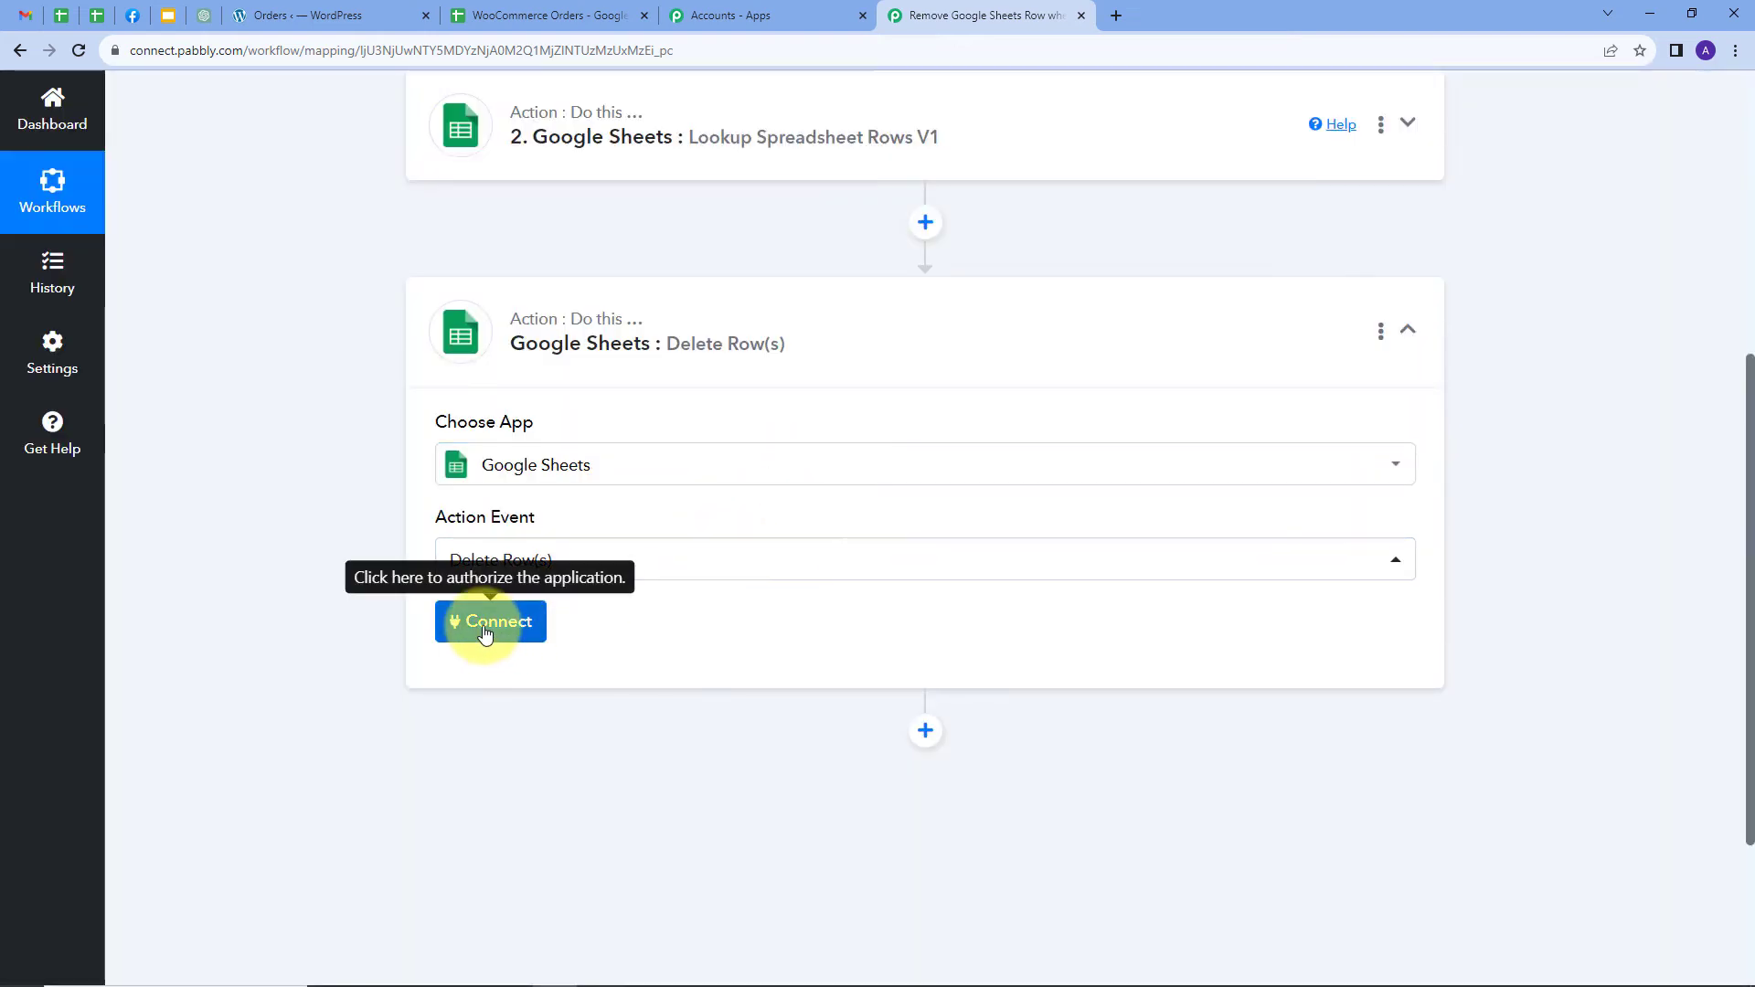
click(485, 631)
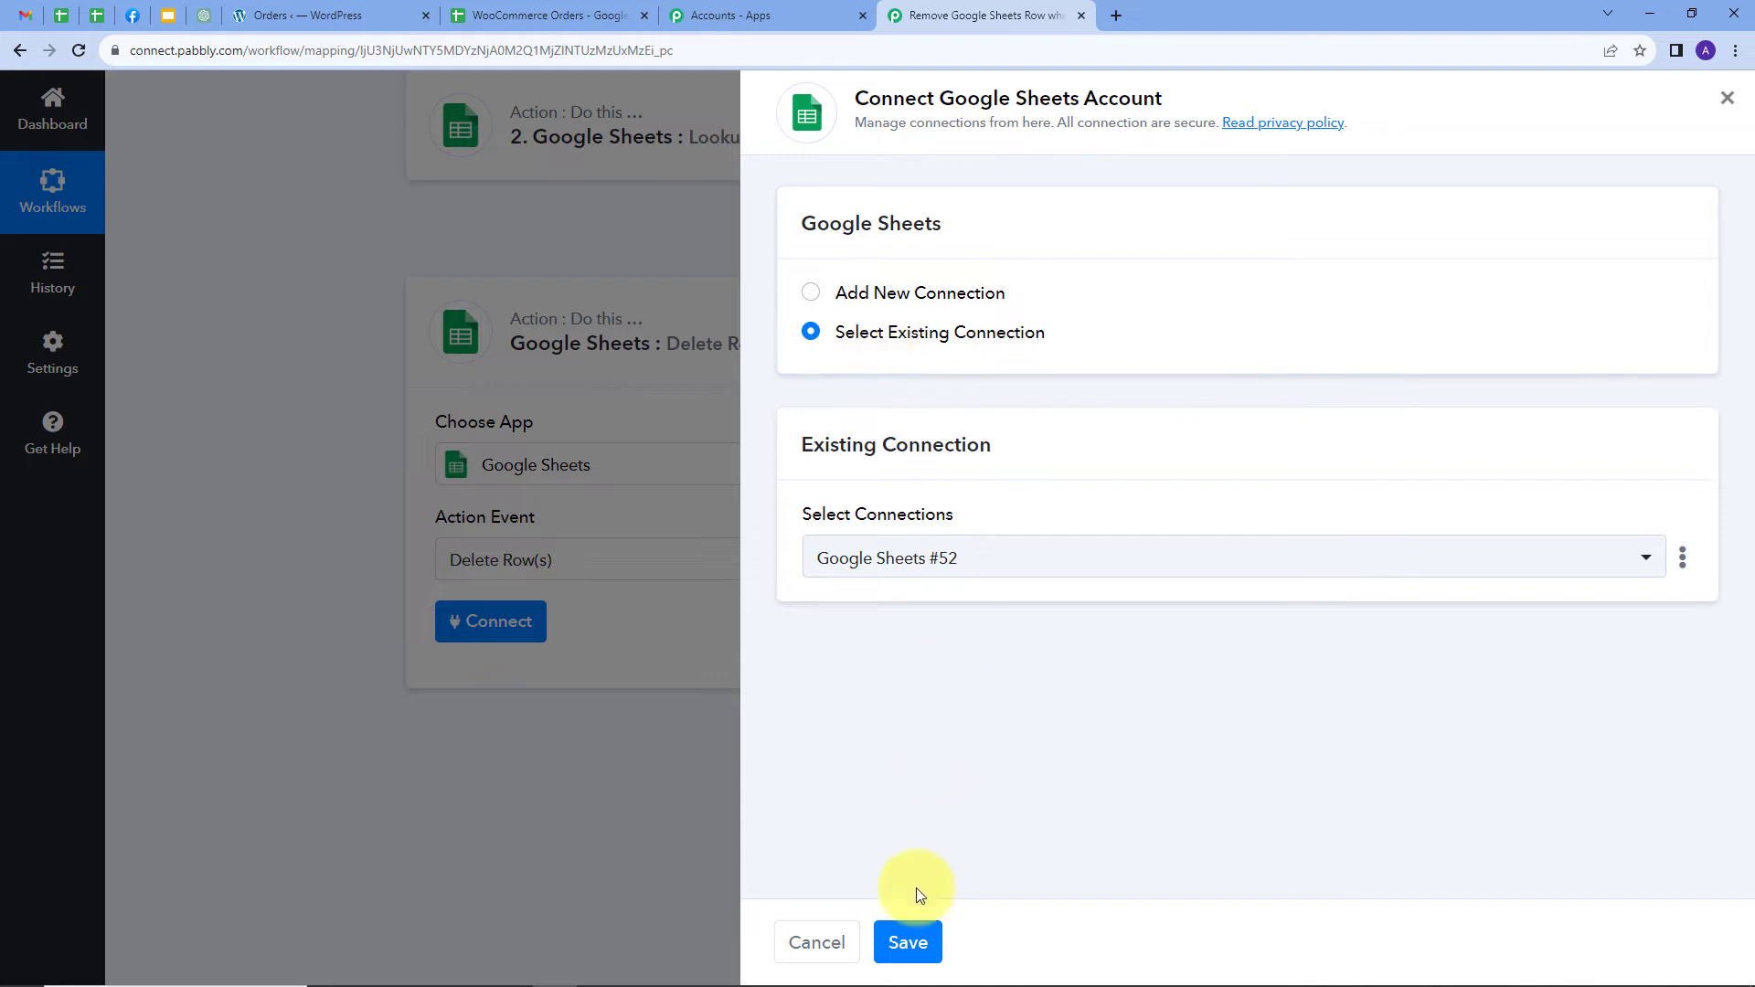
click(908, 942)
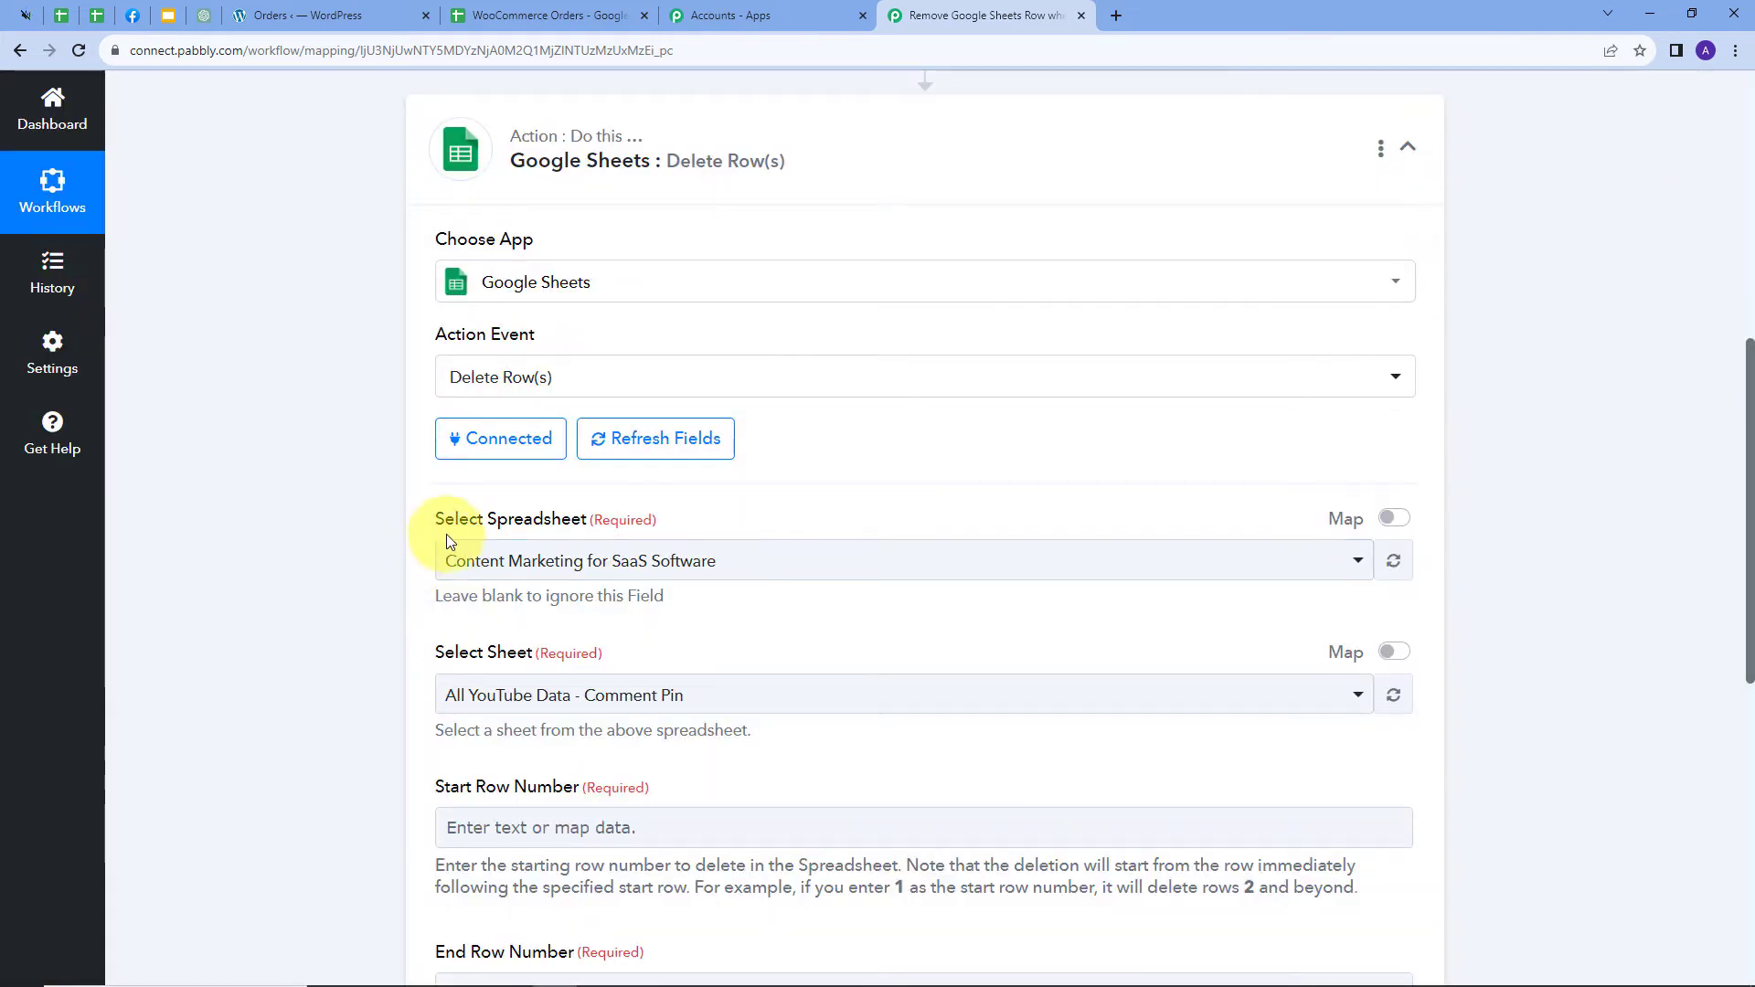
Select the WooCommerce Orders spreadsheet for Delete Row(s), letting Sheet1 fill in, then review the row fields
click(794, 568)
click(521, 265)
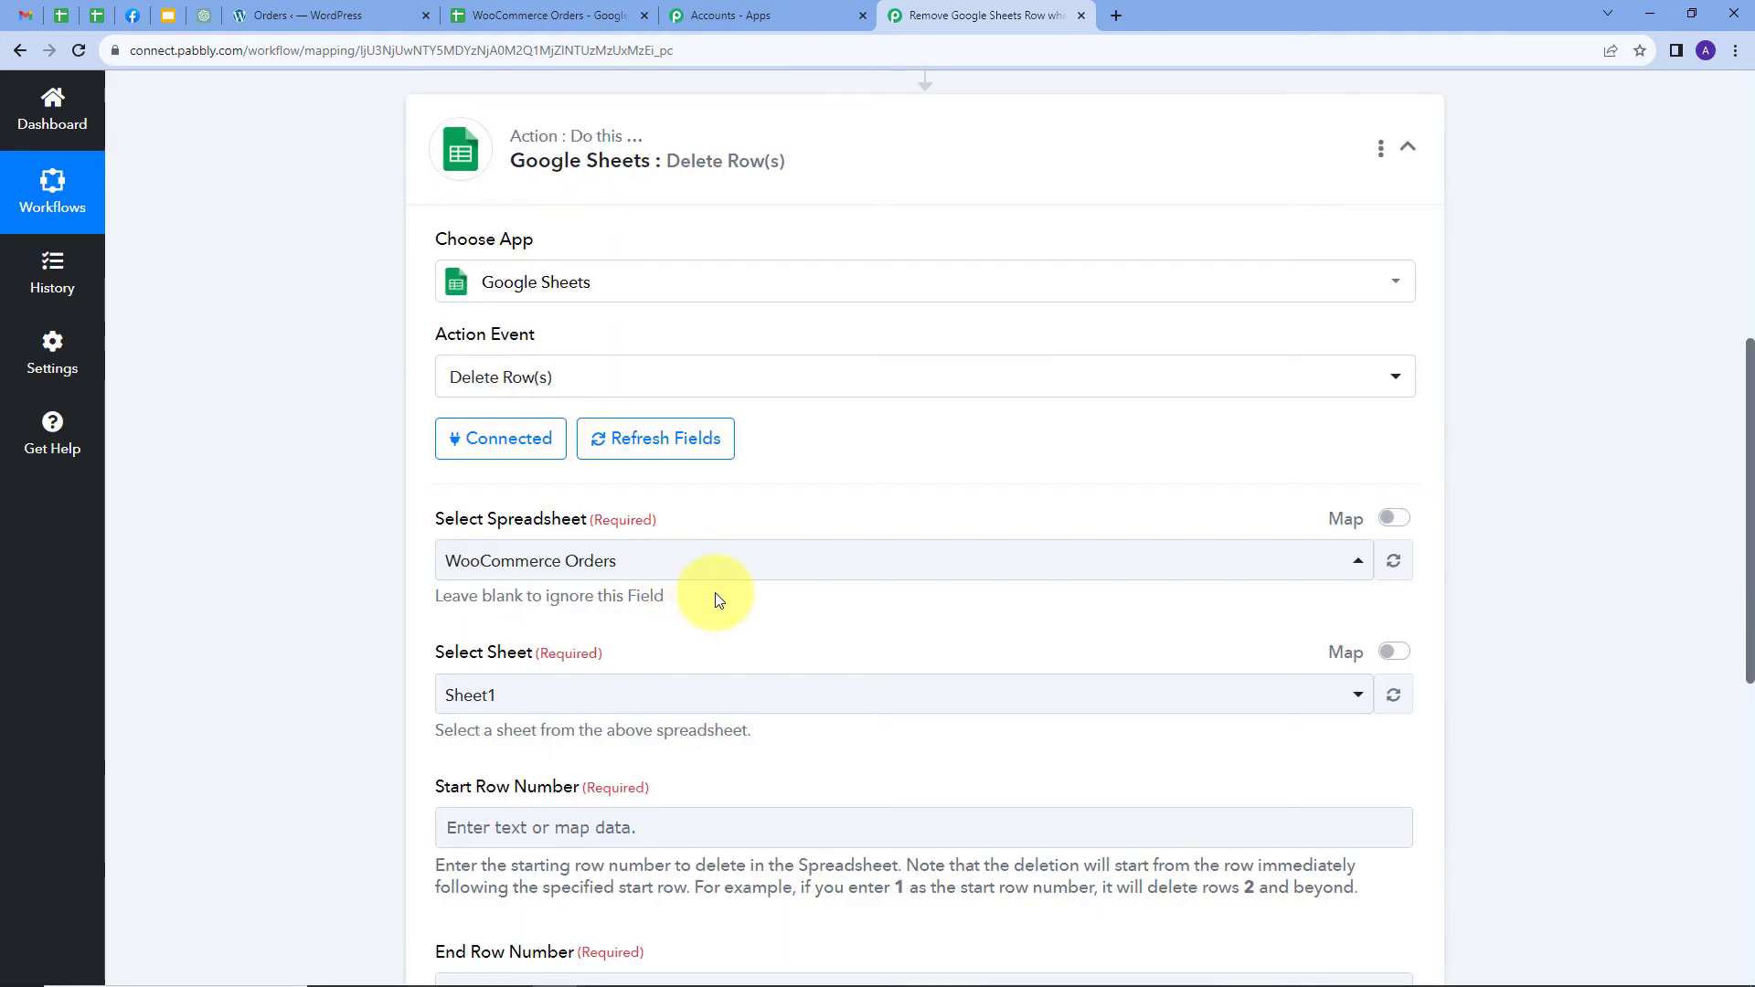
scroll(772, 560, down, 4)
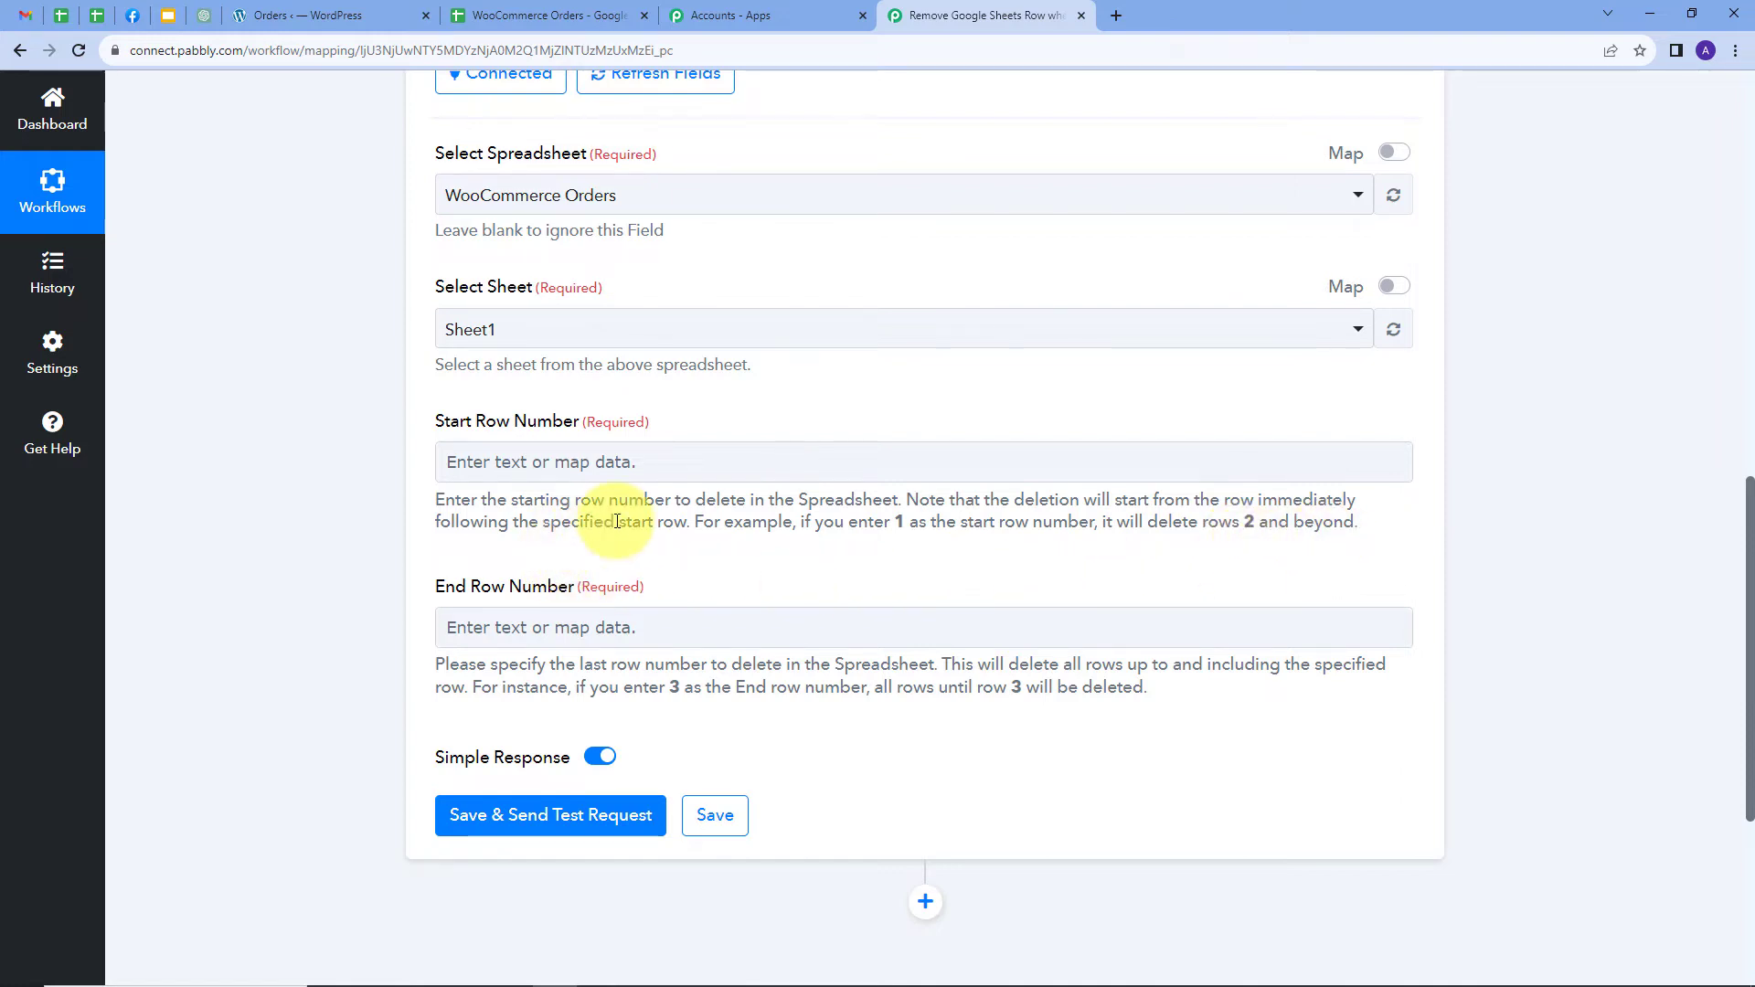
scroll(617, 521, down, 1)
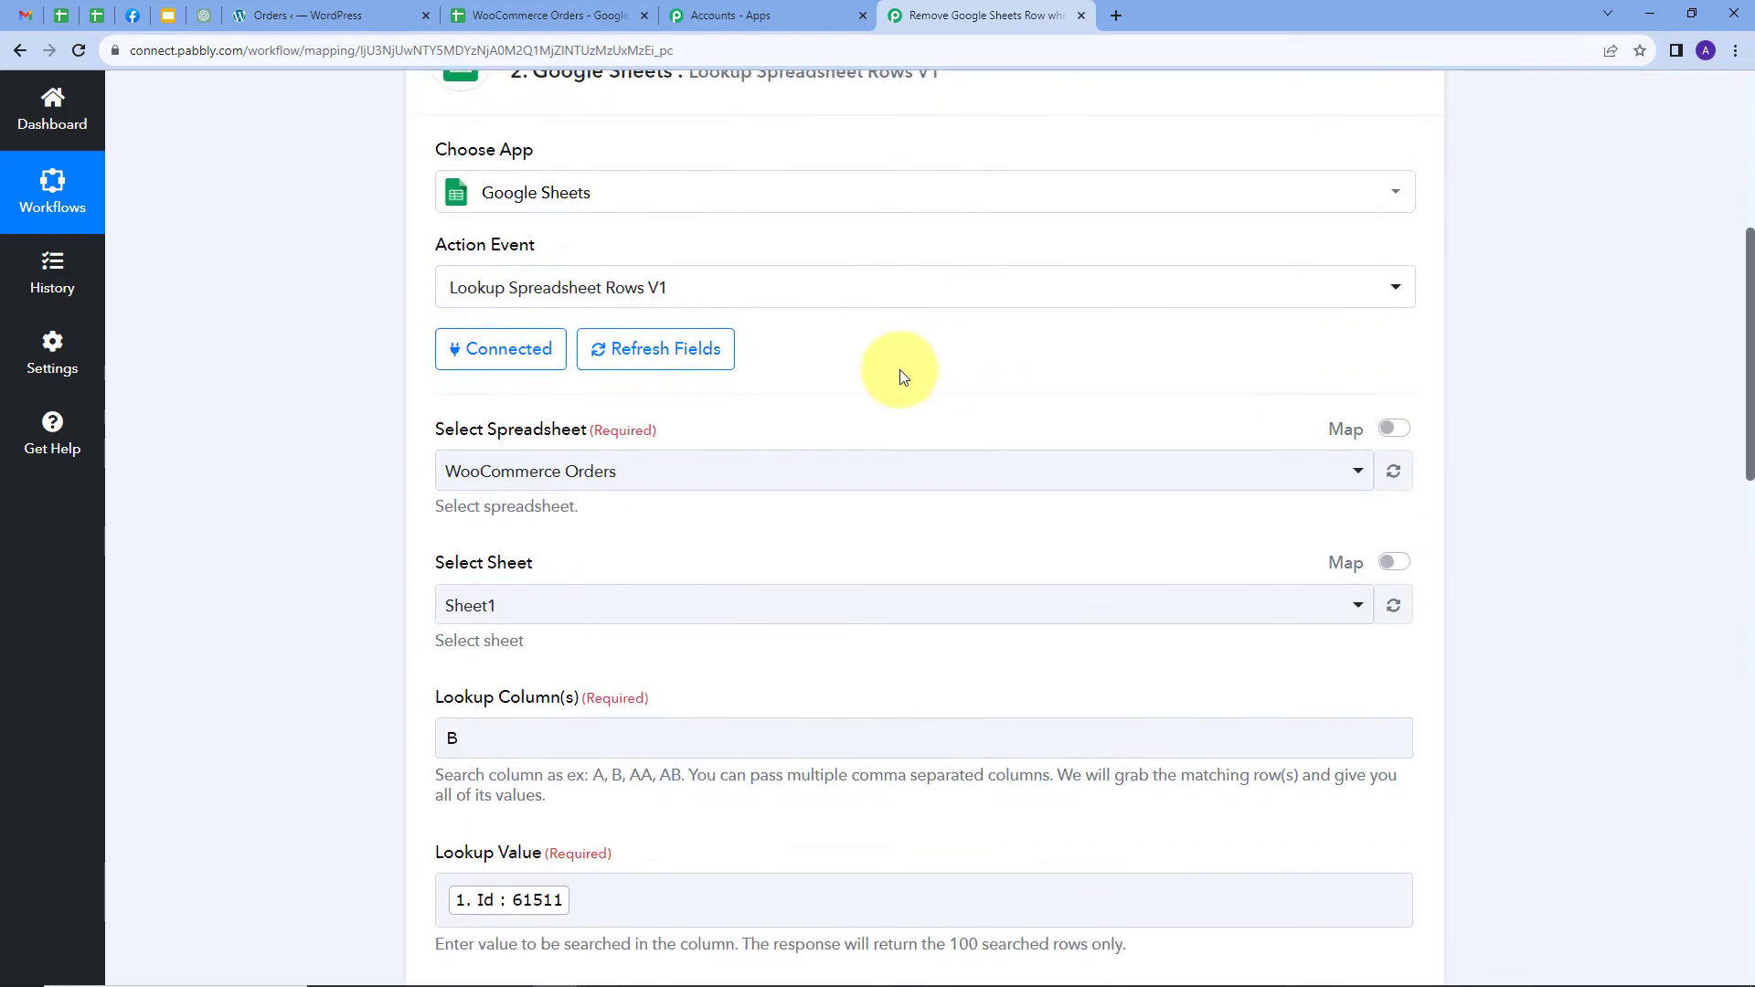
scroll(900, 490, down, 9)
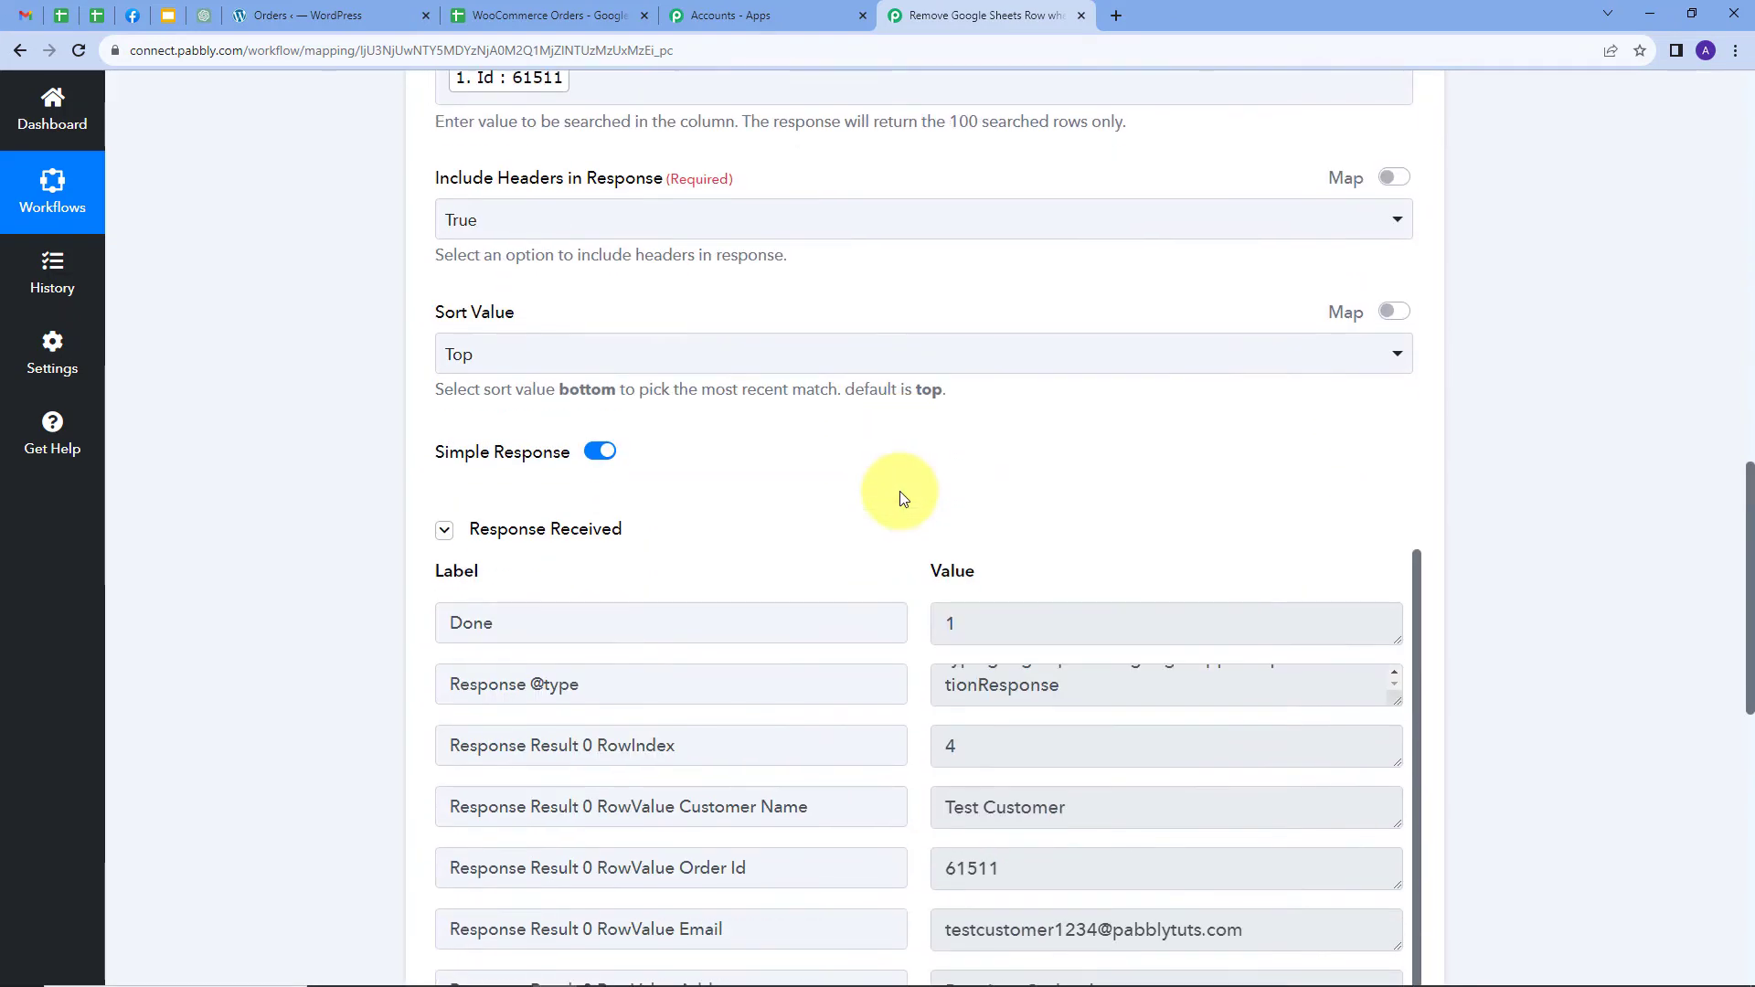
scroll(900, 496, down, 1)
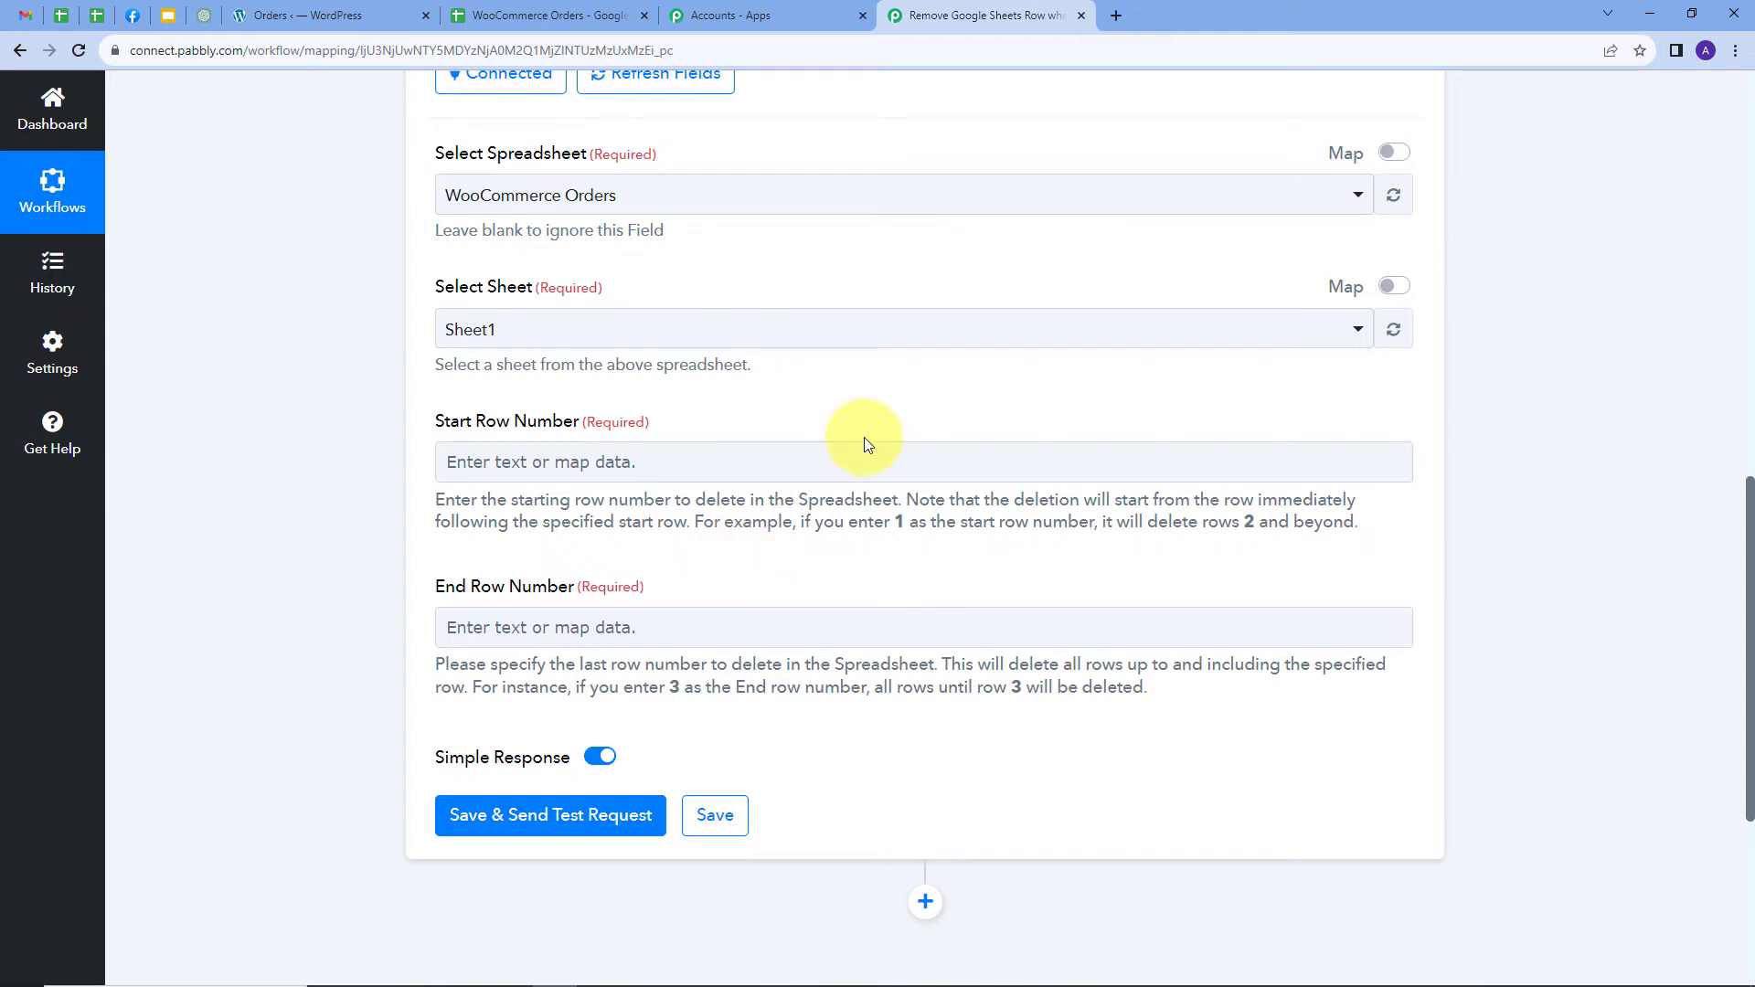
scroll(868, 437, up, 8)
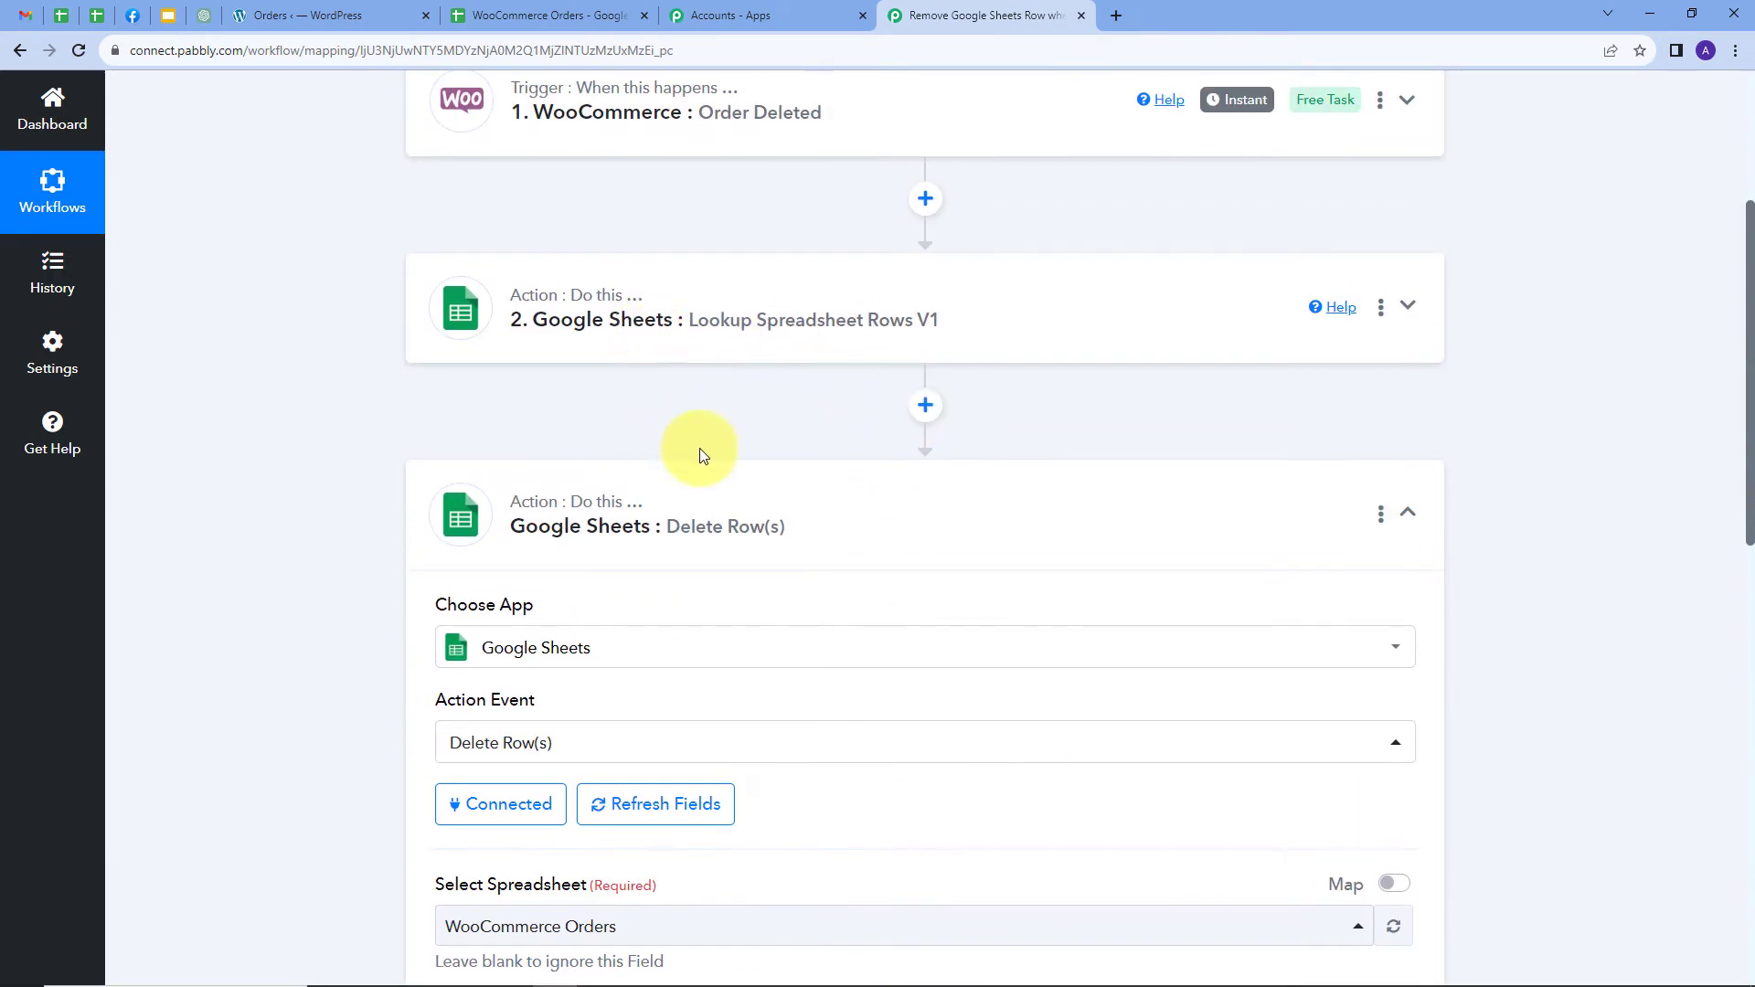
Insert a connected Number Formatter by Pabbly step with Perform Math Operation after the lookup
click(926, 405)
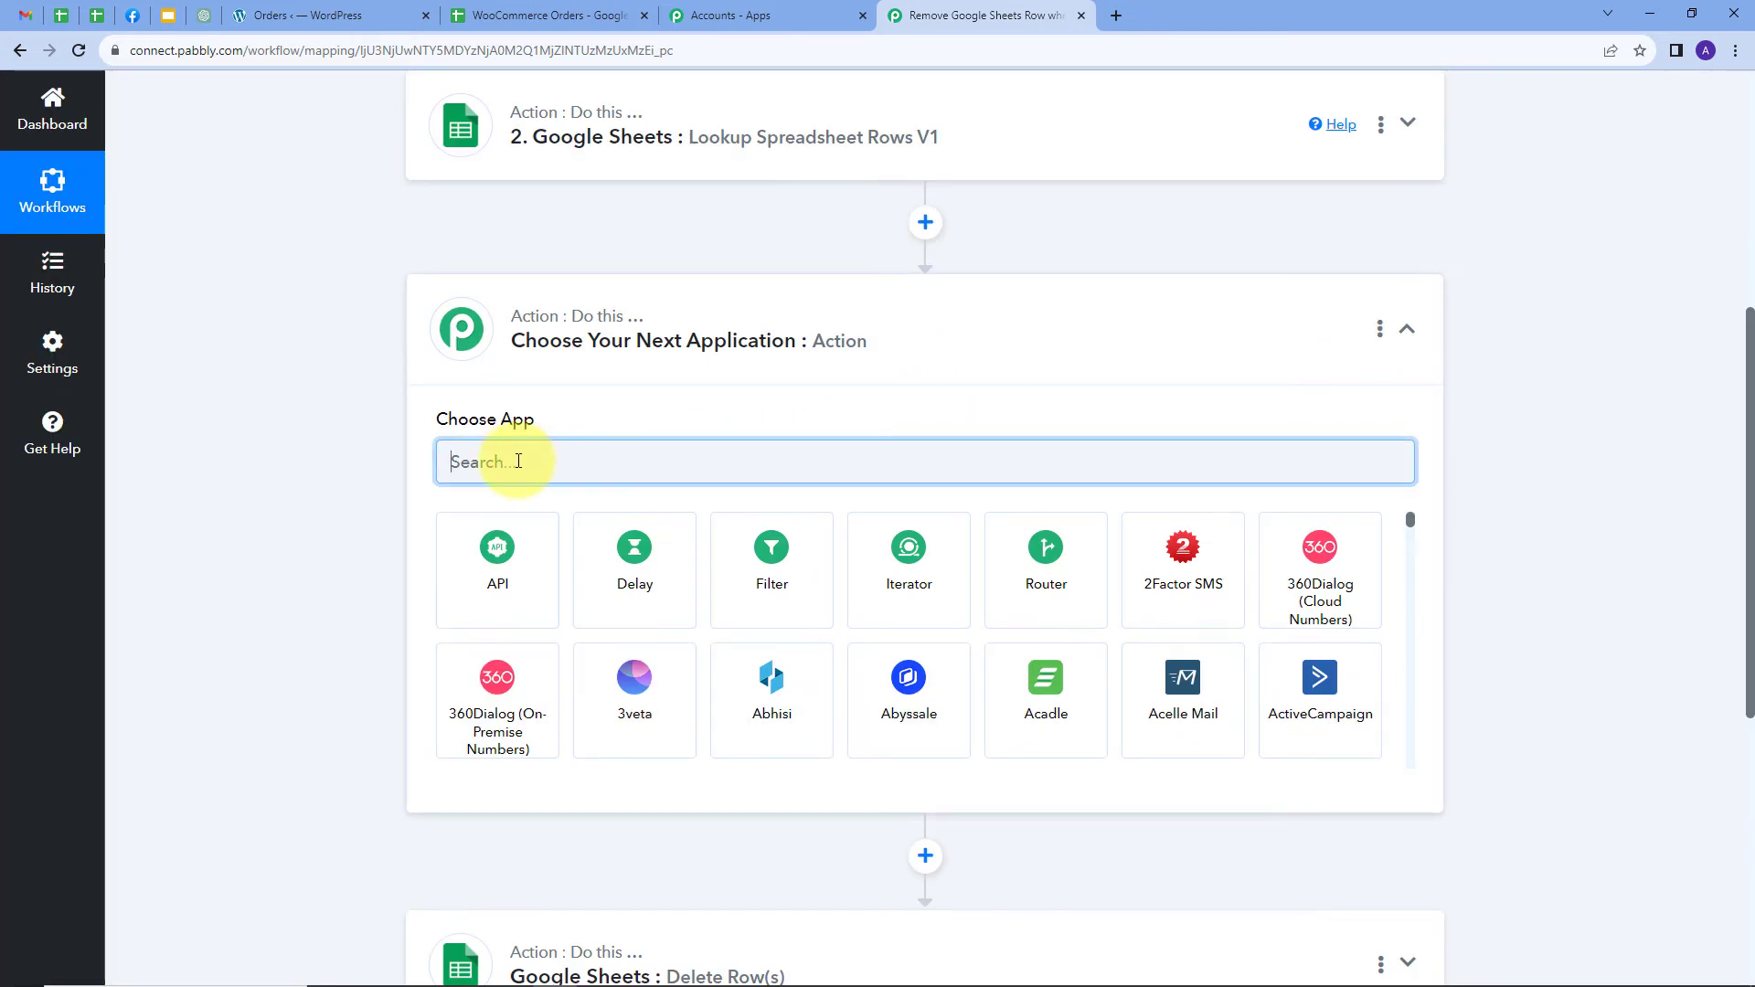
text(Number)
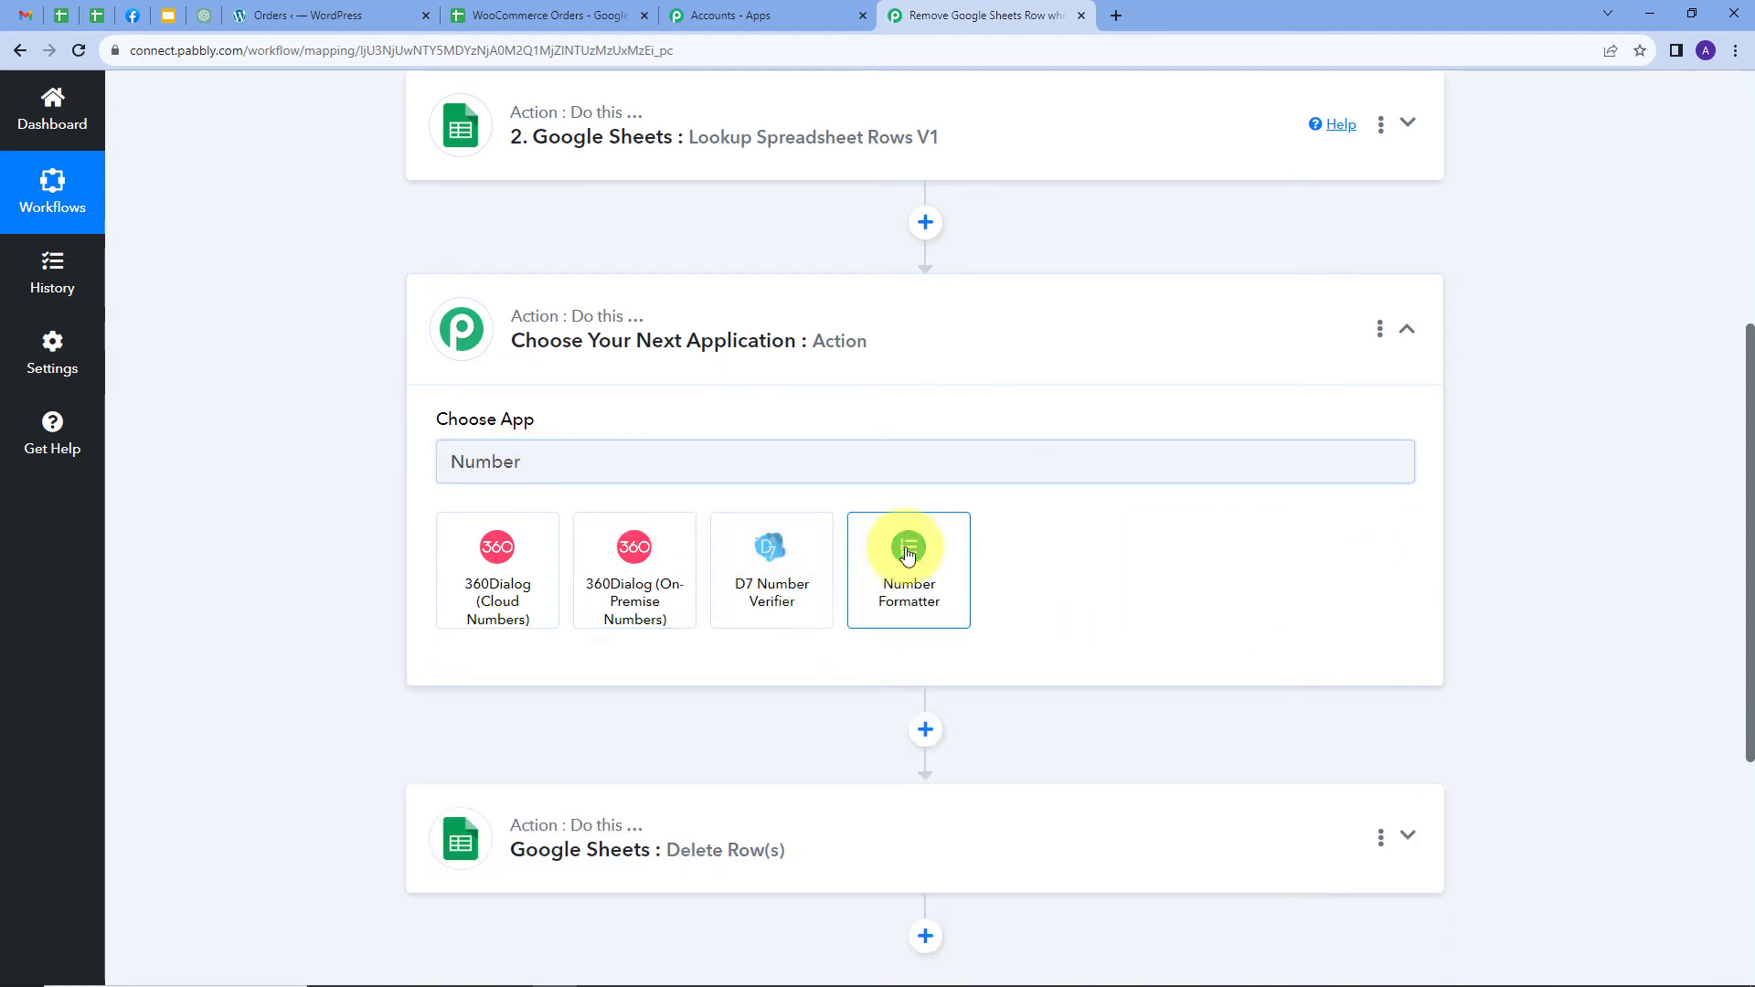
click(908, 550)
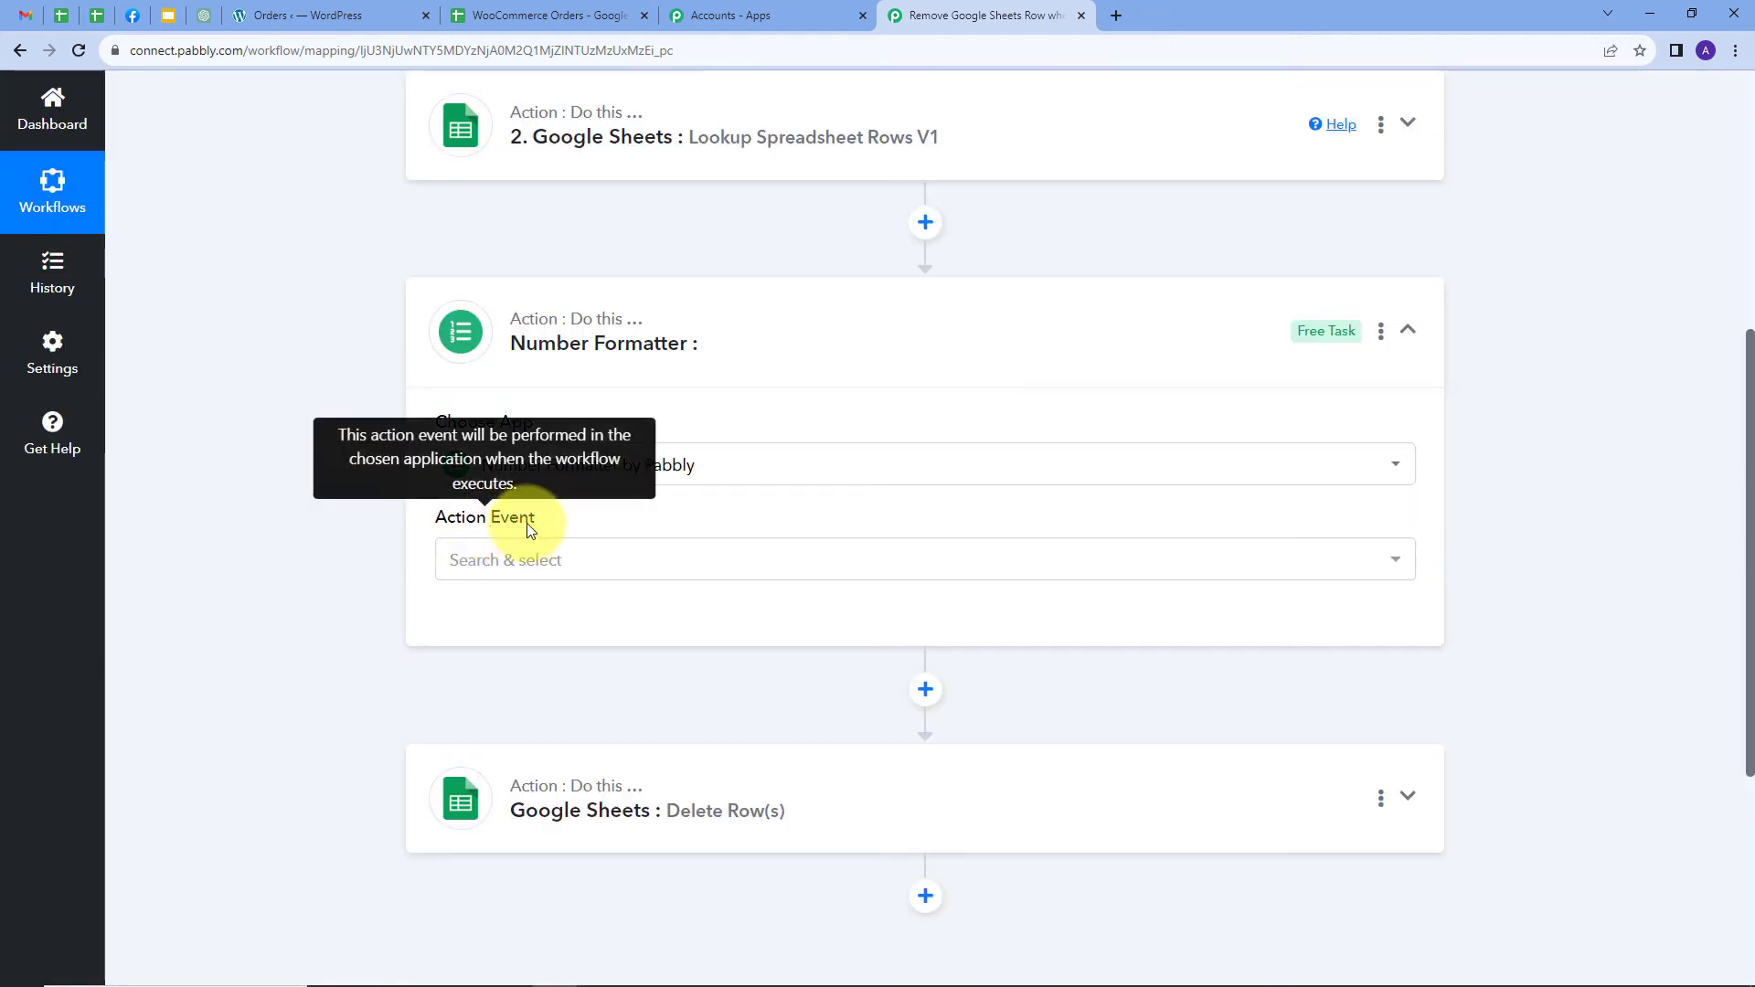
click(610, 568)
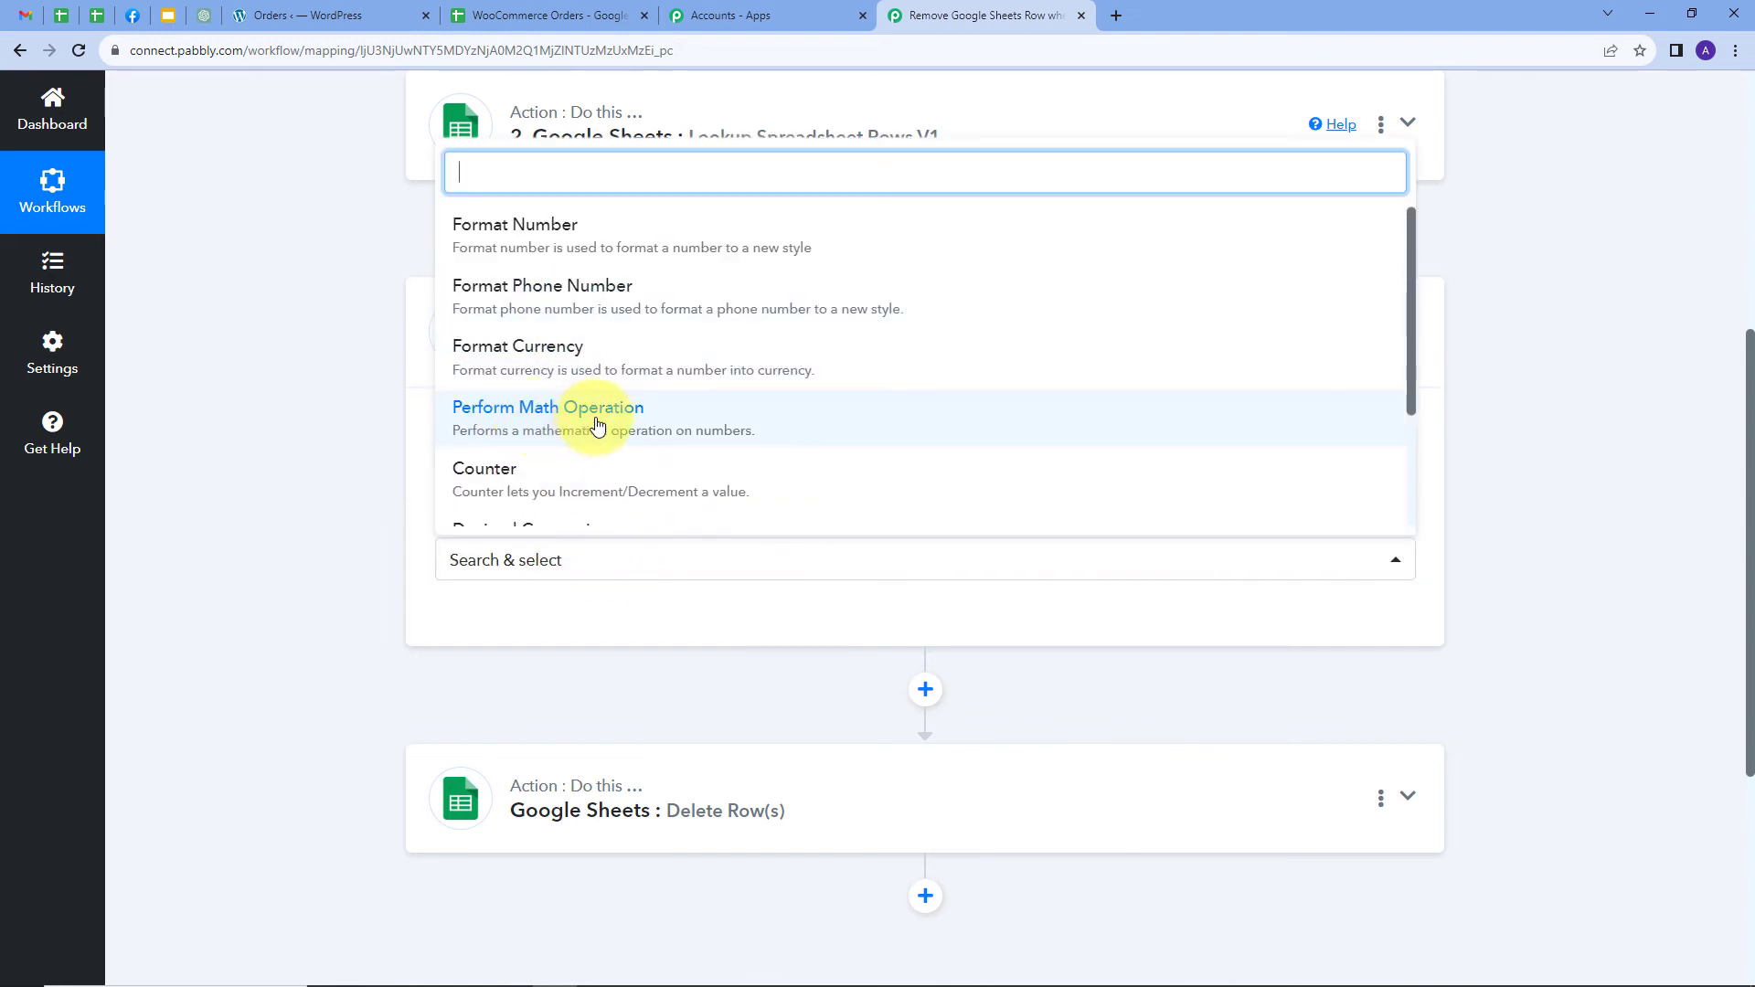
click(596, 422)
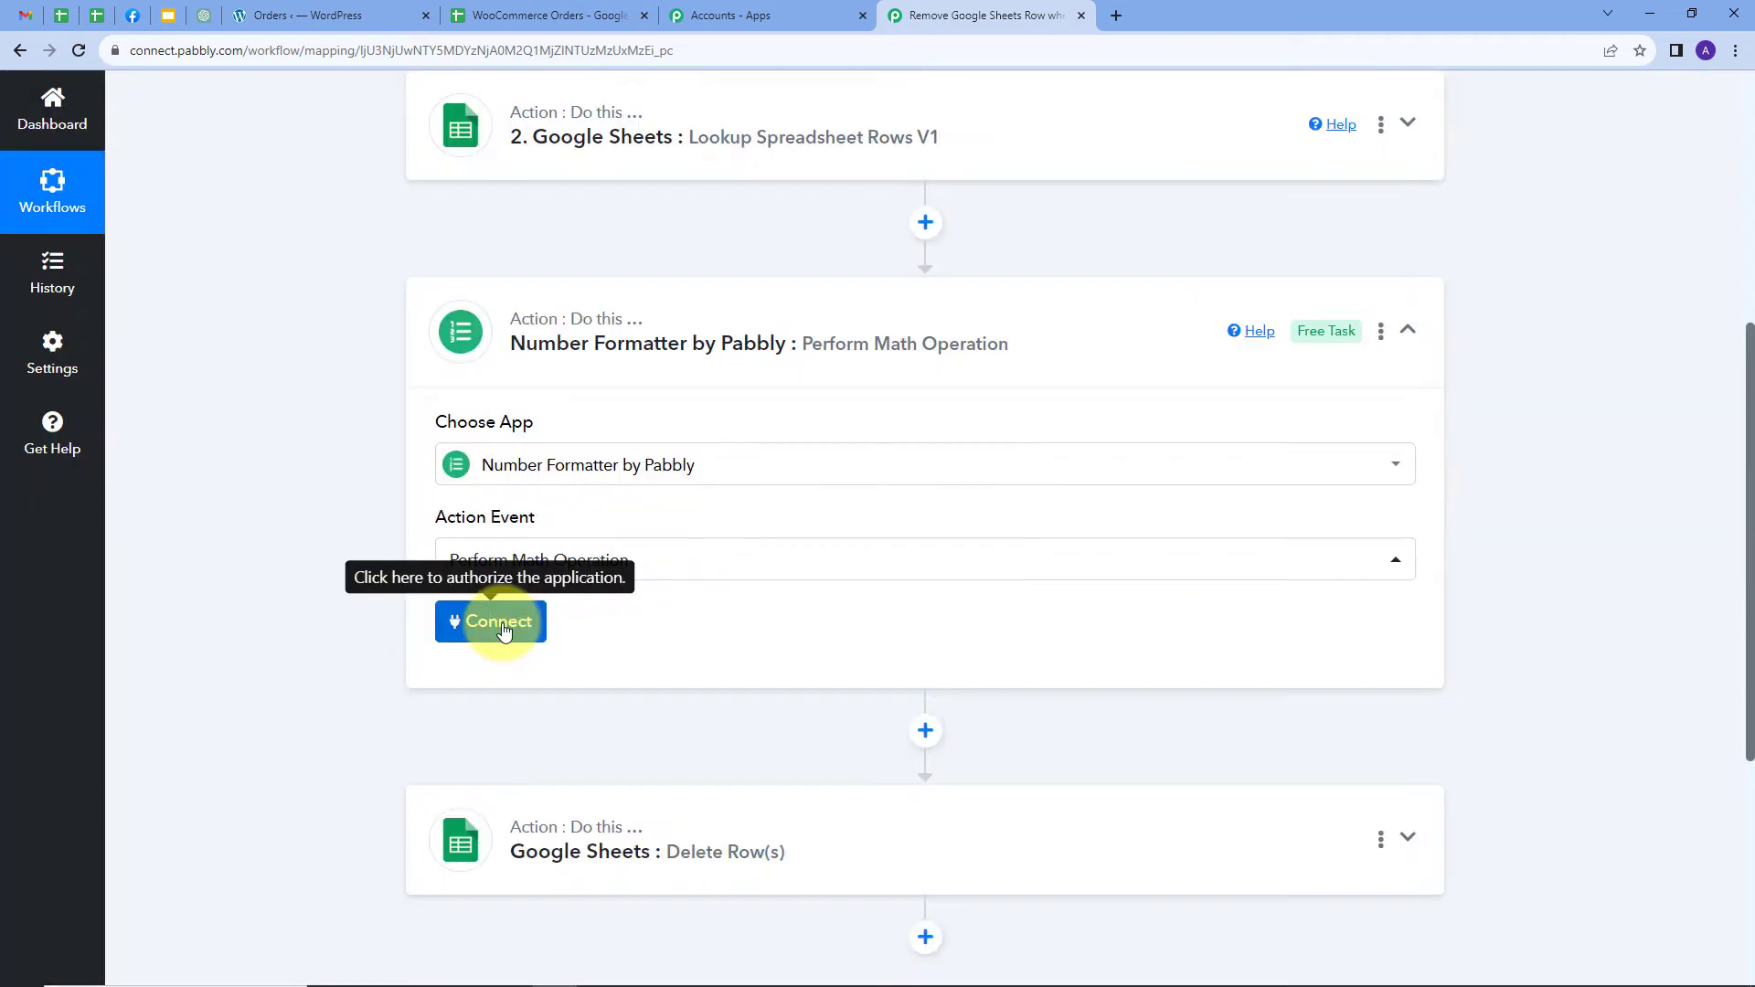
click(502, 627)
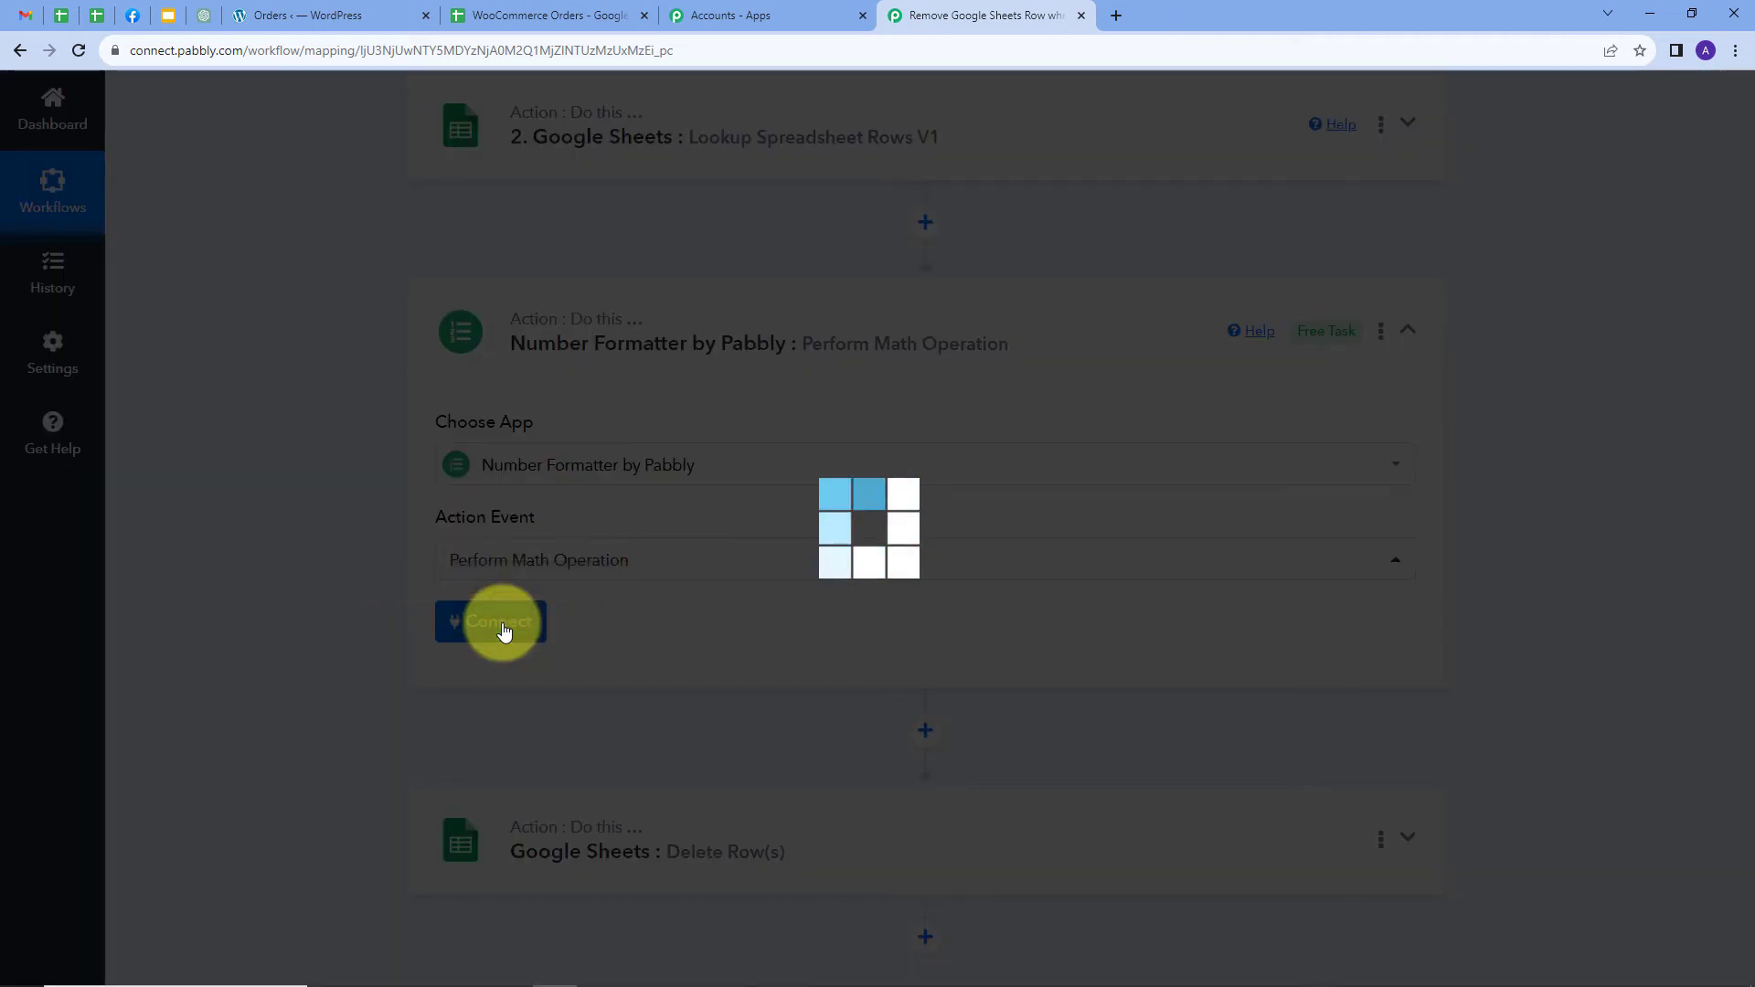
scroll(457, 638, down, 1)
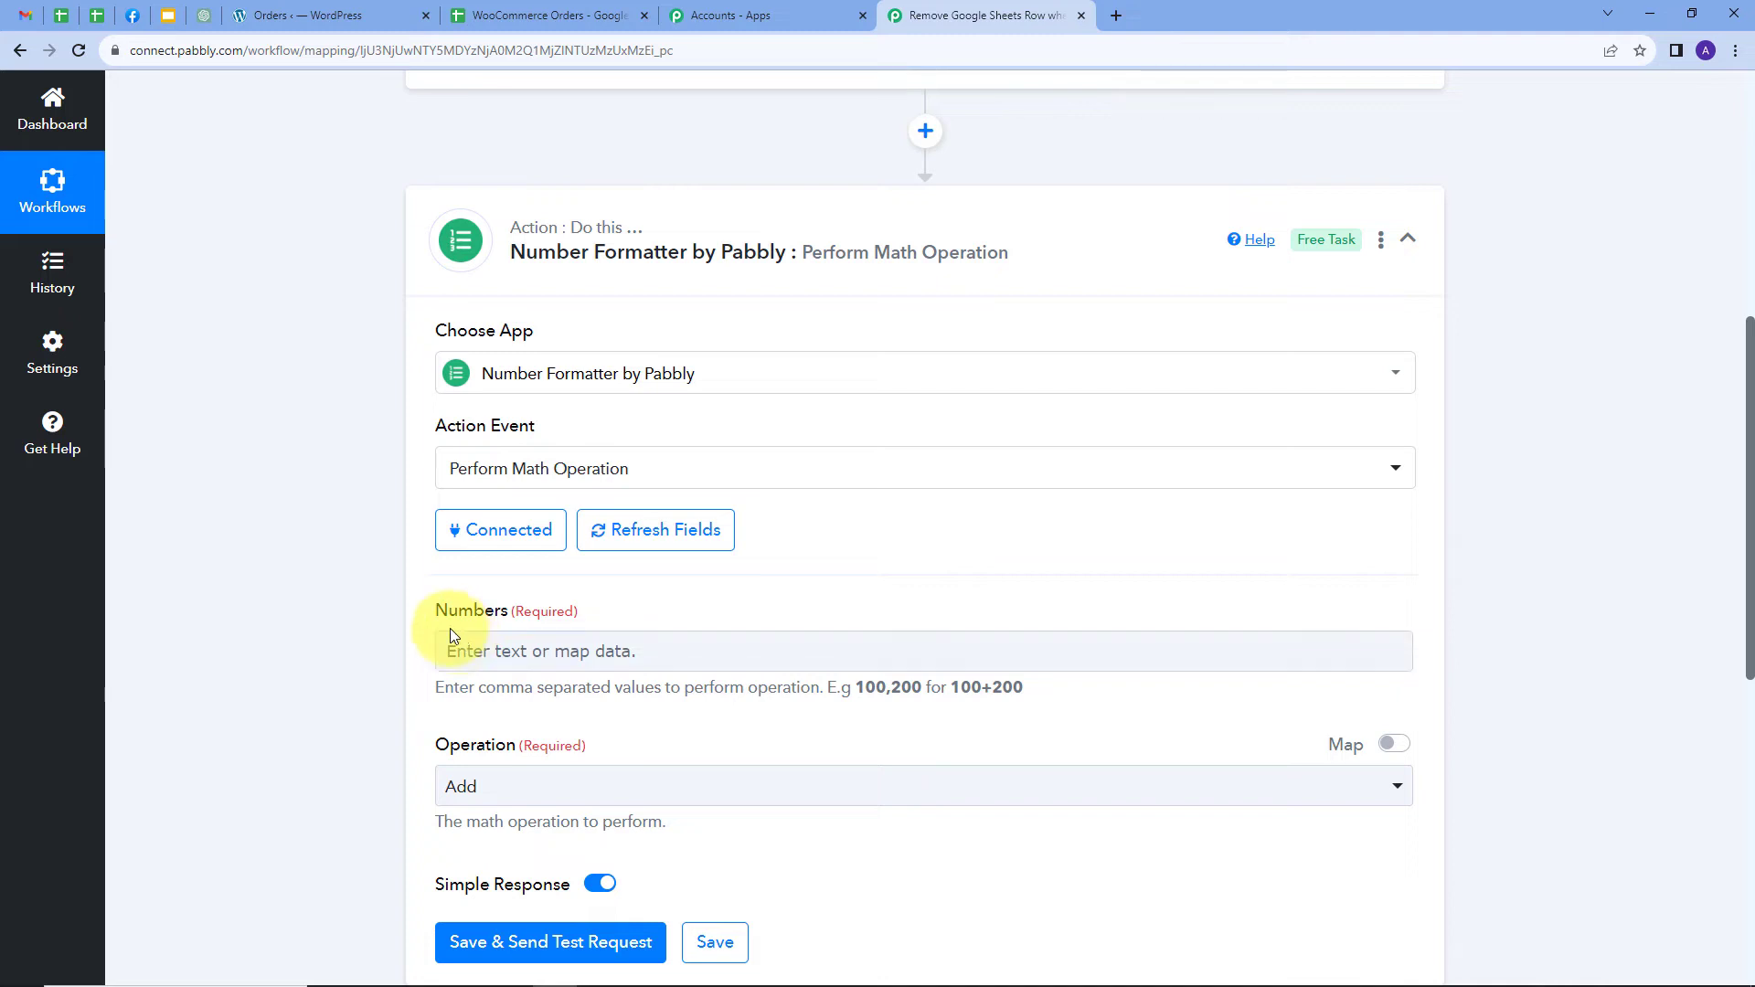
Map the lookup step's RowIndex into Numbers and set the operation to Subtract
click(494, 645)
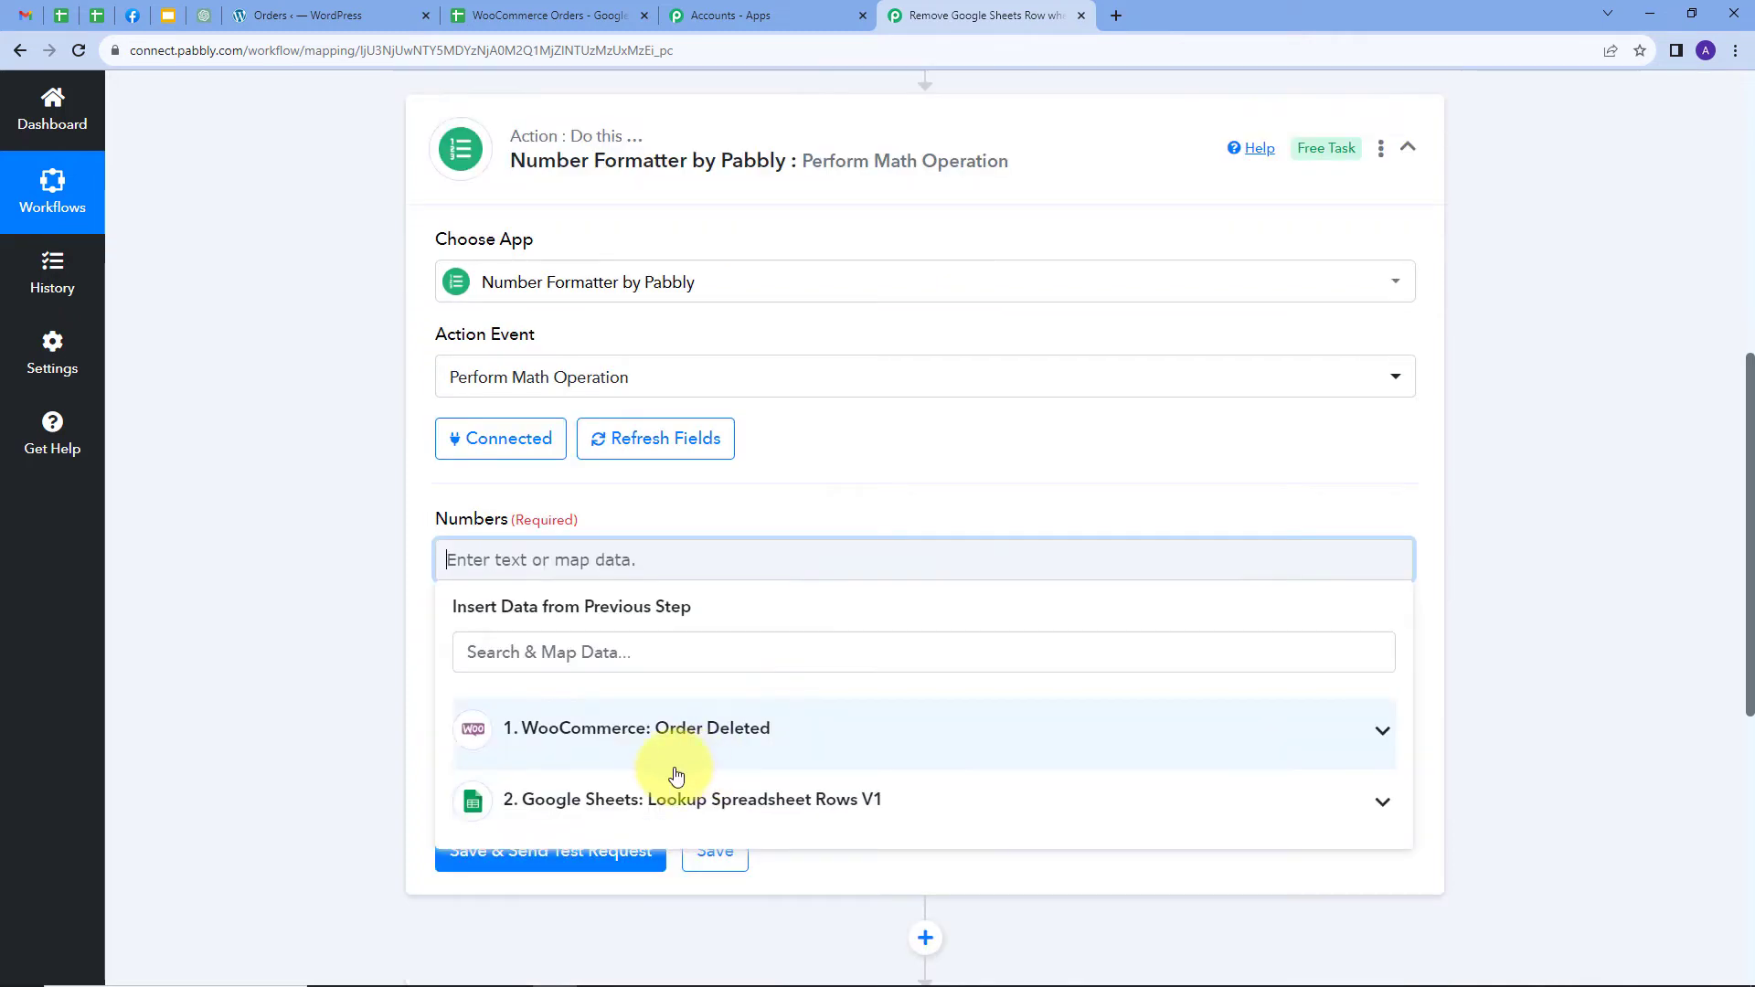
click(798, 795)
scroll(841, 732, down, 2)
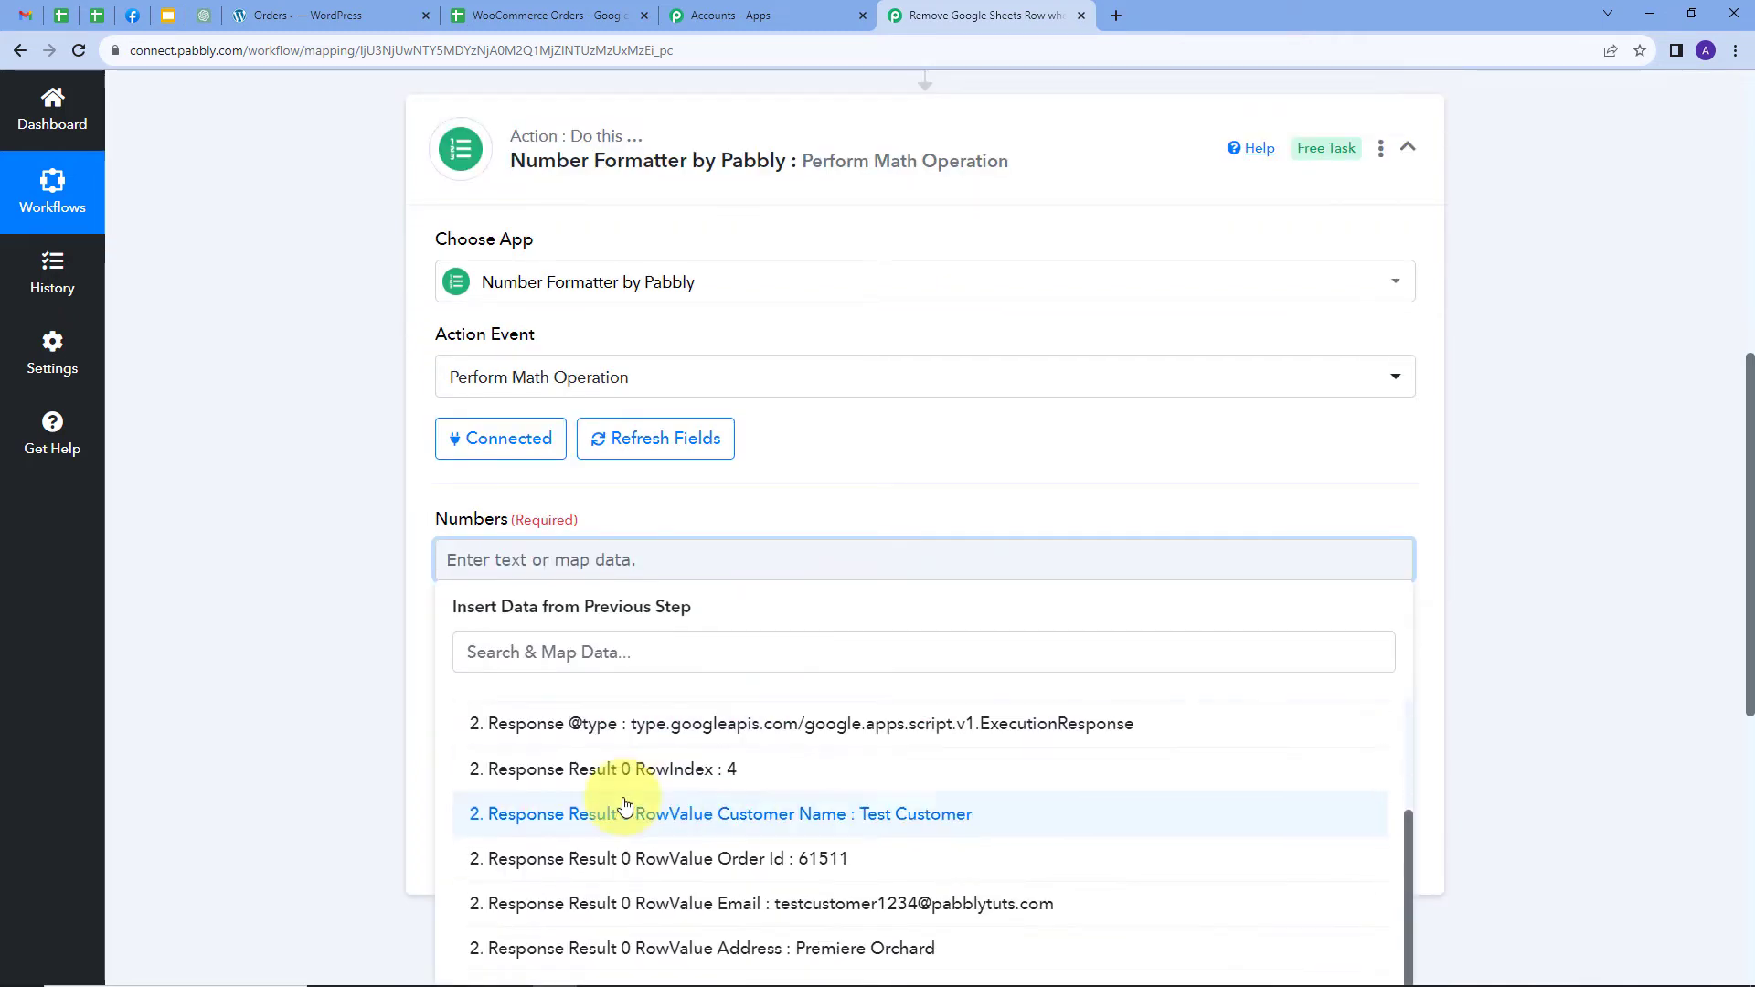
click(704, 772)
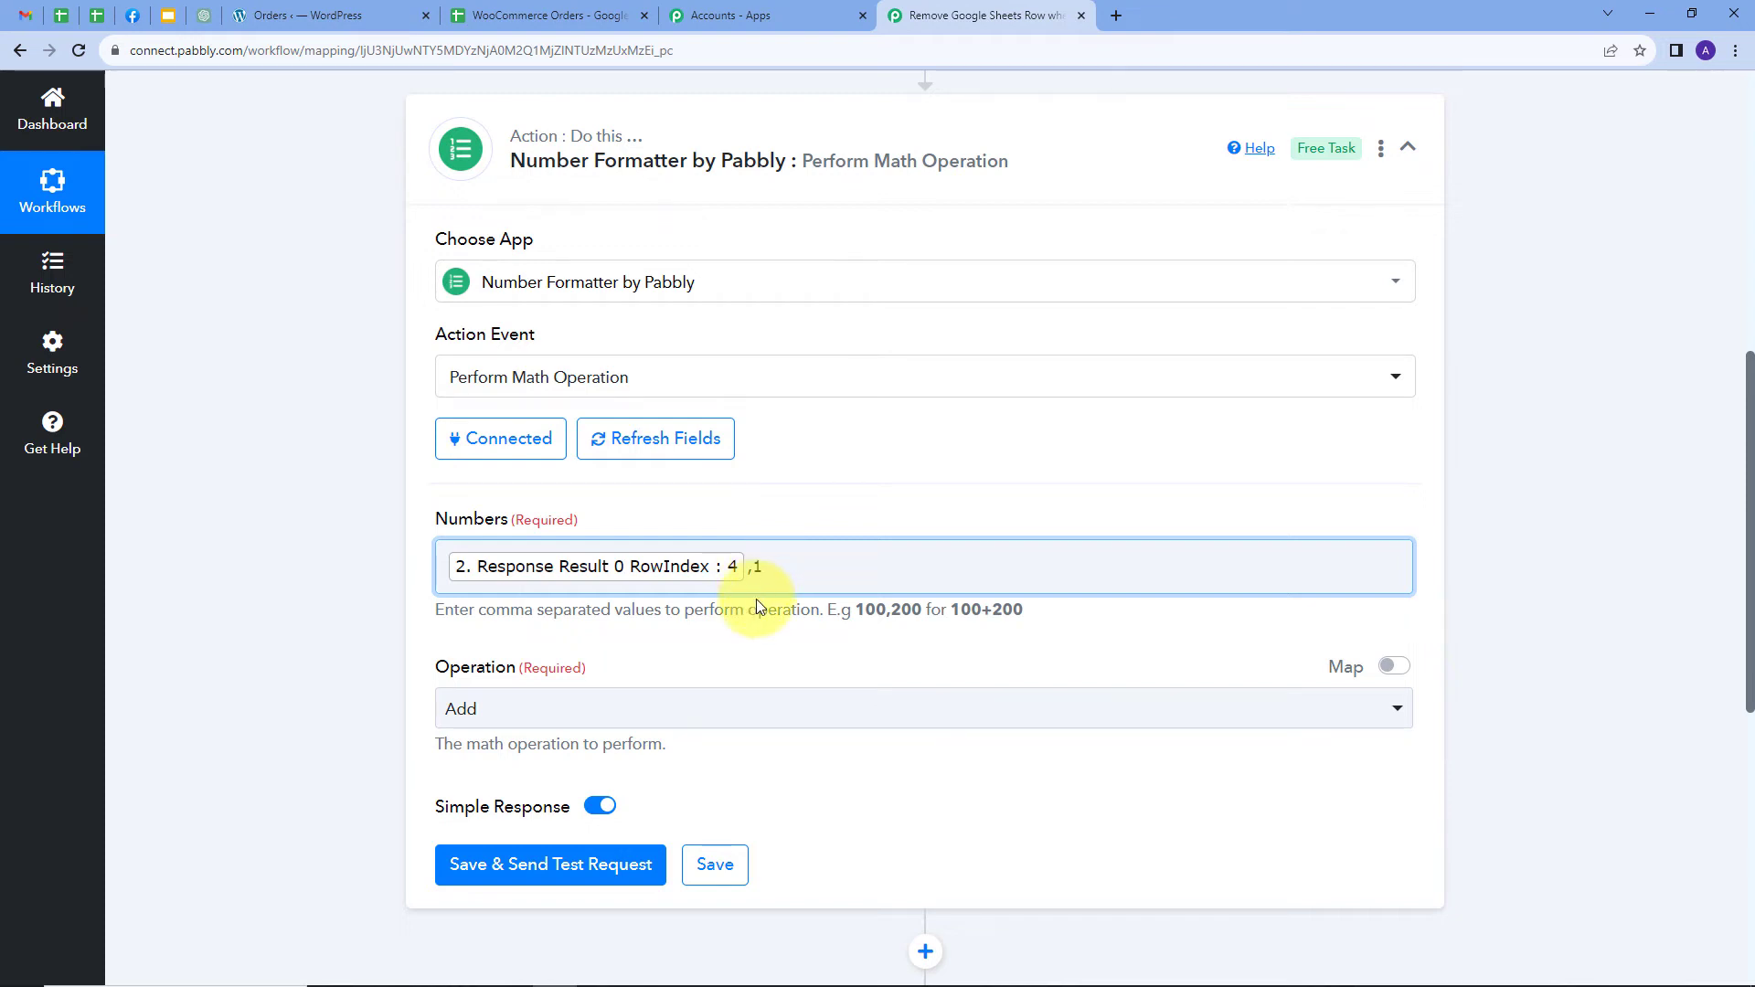
click(618, 713)
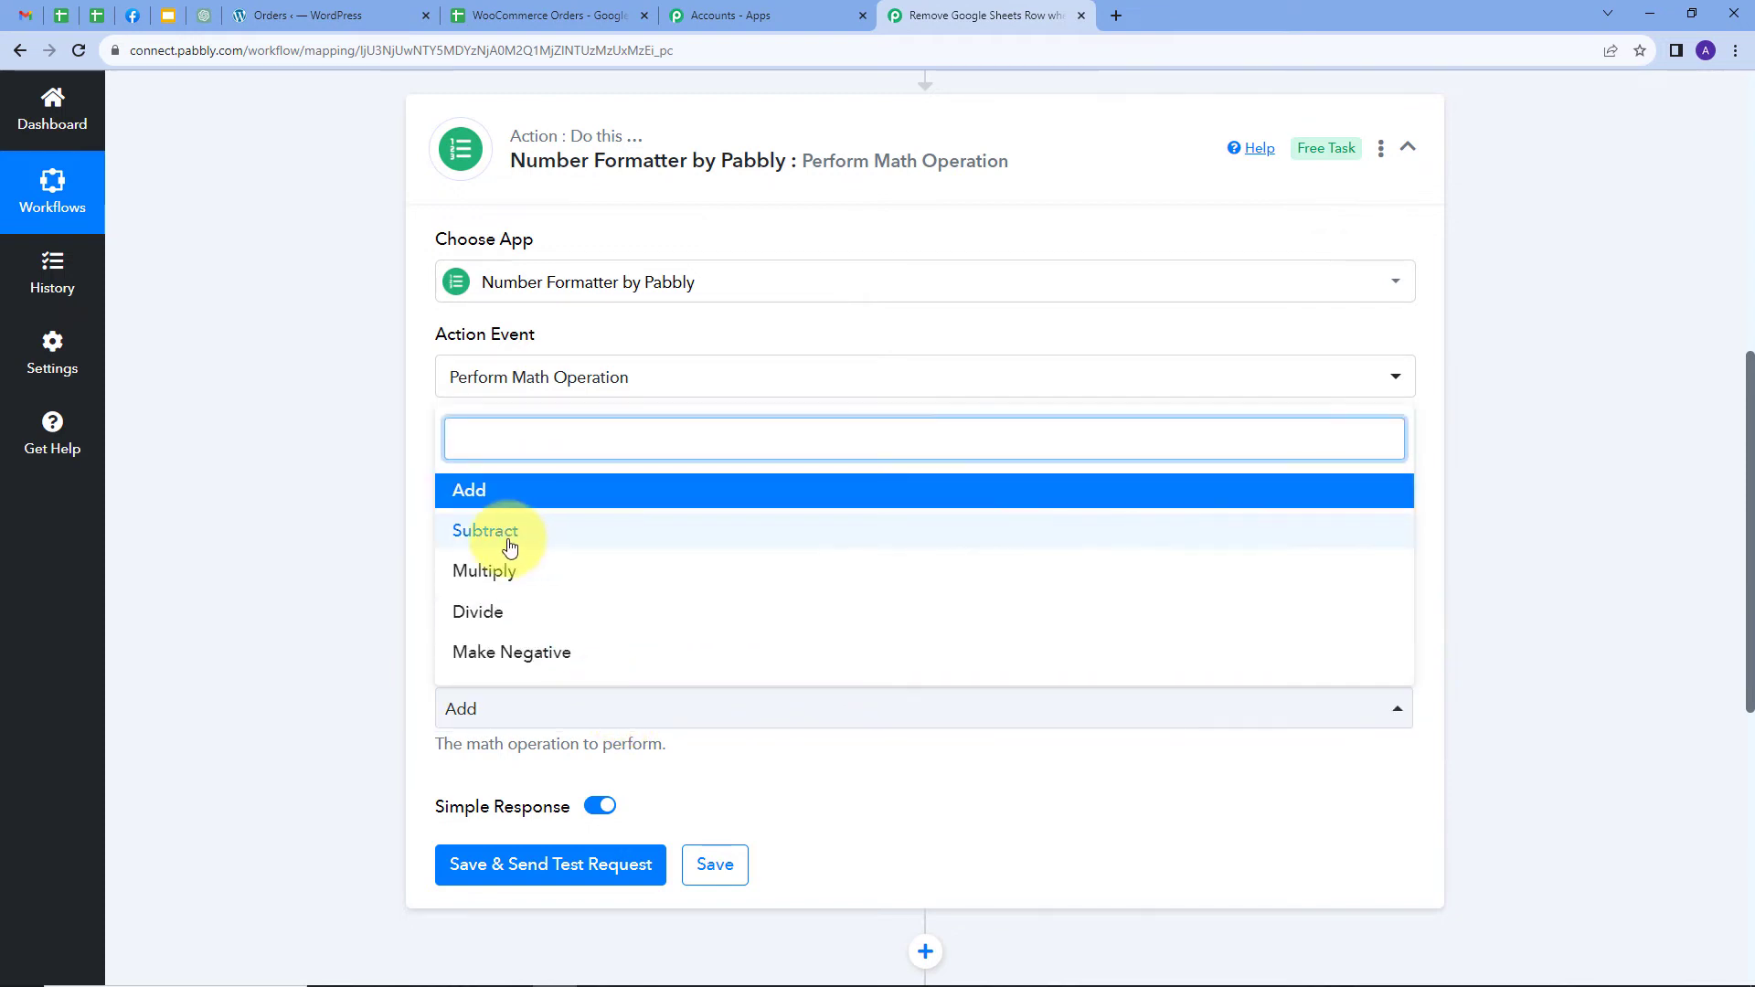
click(522, 546)
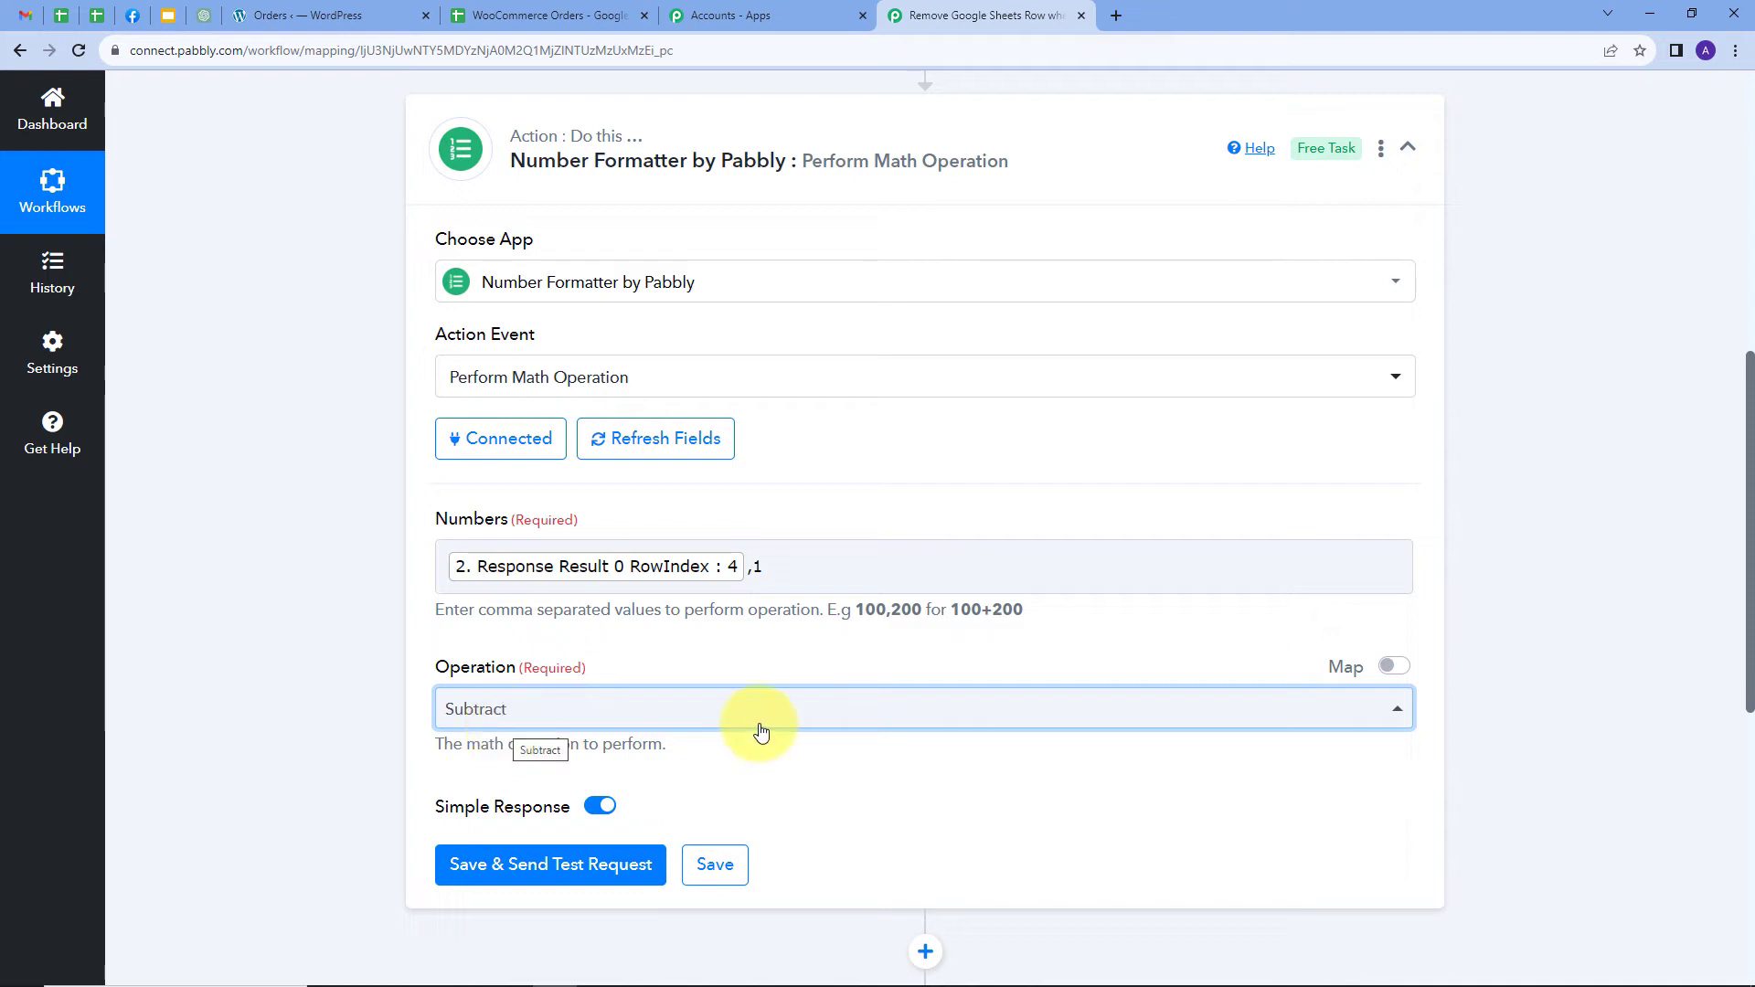
Save and test the math step, confirming it returns Result 3
scroll(756, 728, down, 1)
click(518, 774)
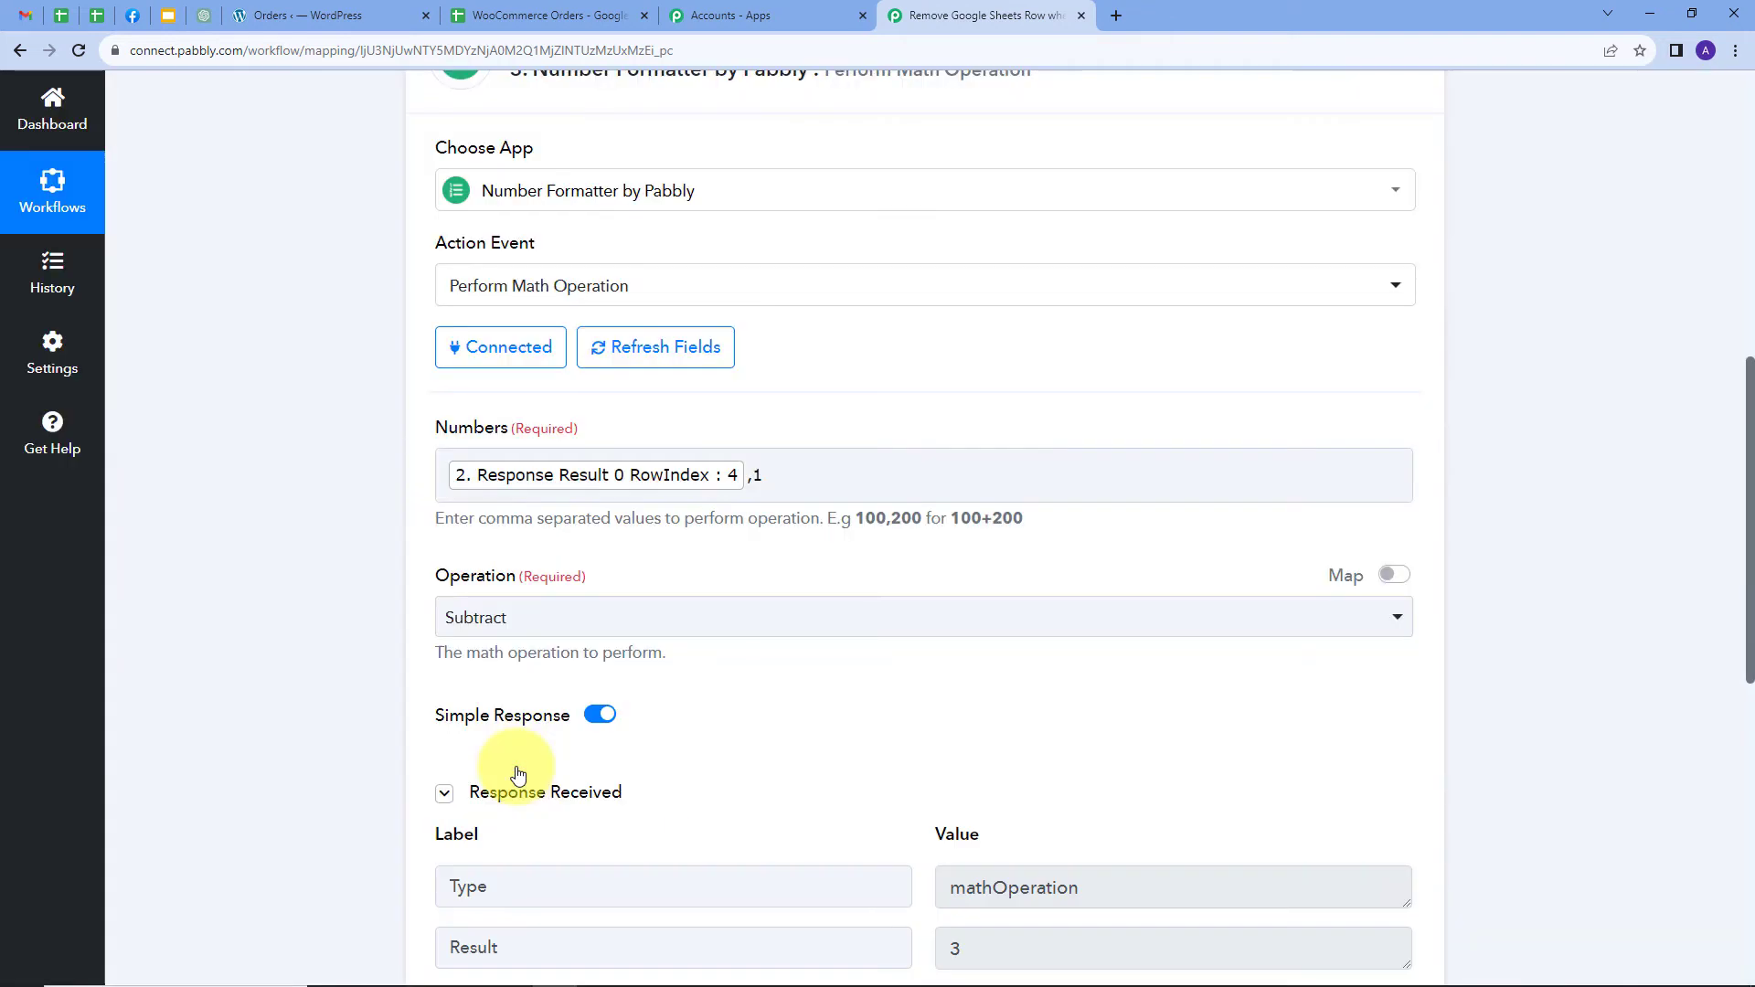
scroll(658, 770, down, 2)
drag(963, 763, 922, 774)
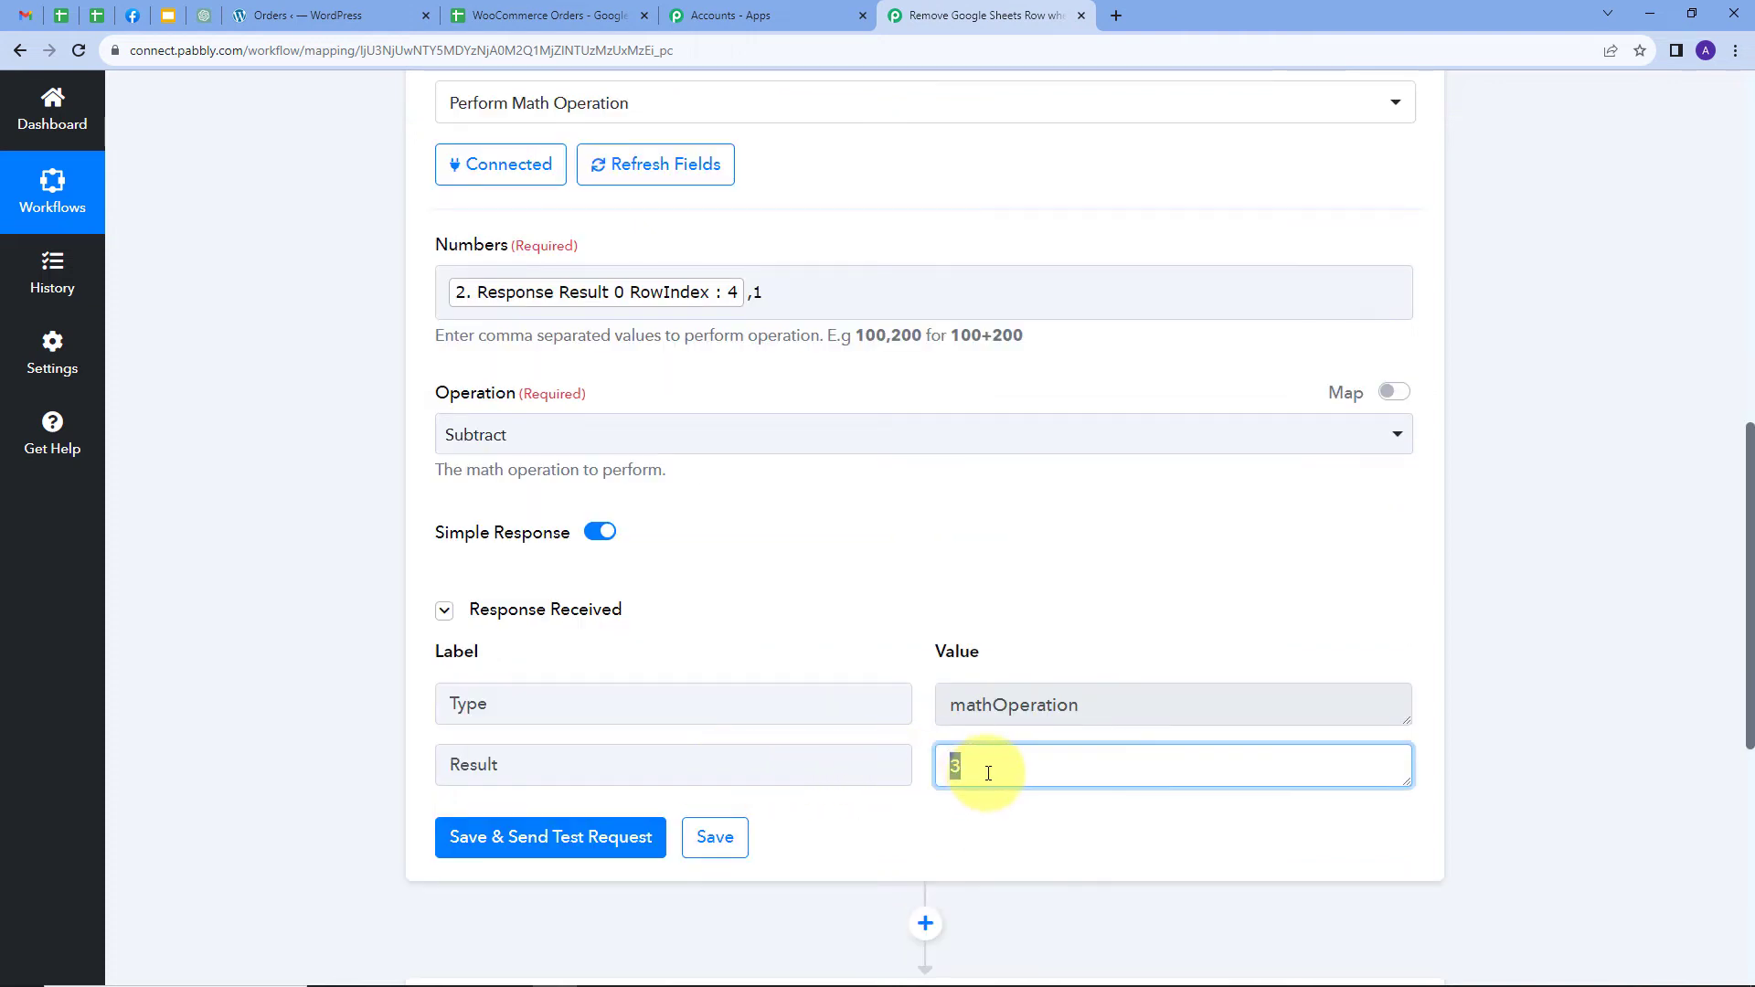
scroll(980, 590, down, 2)
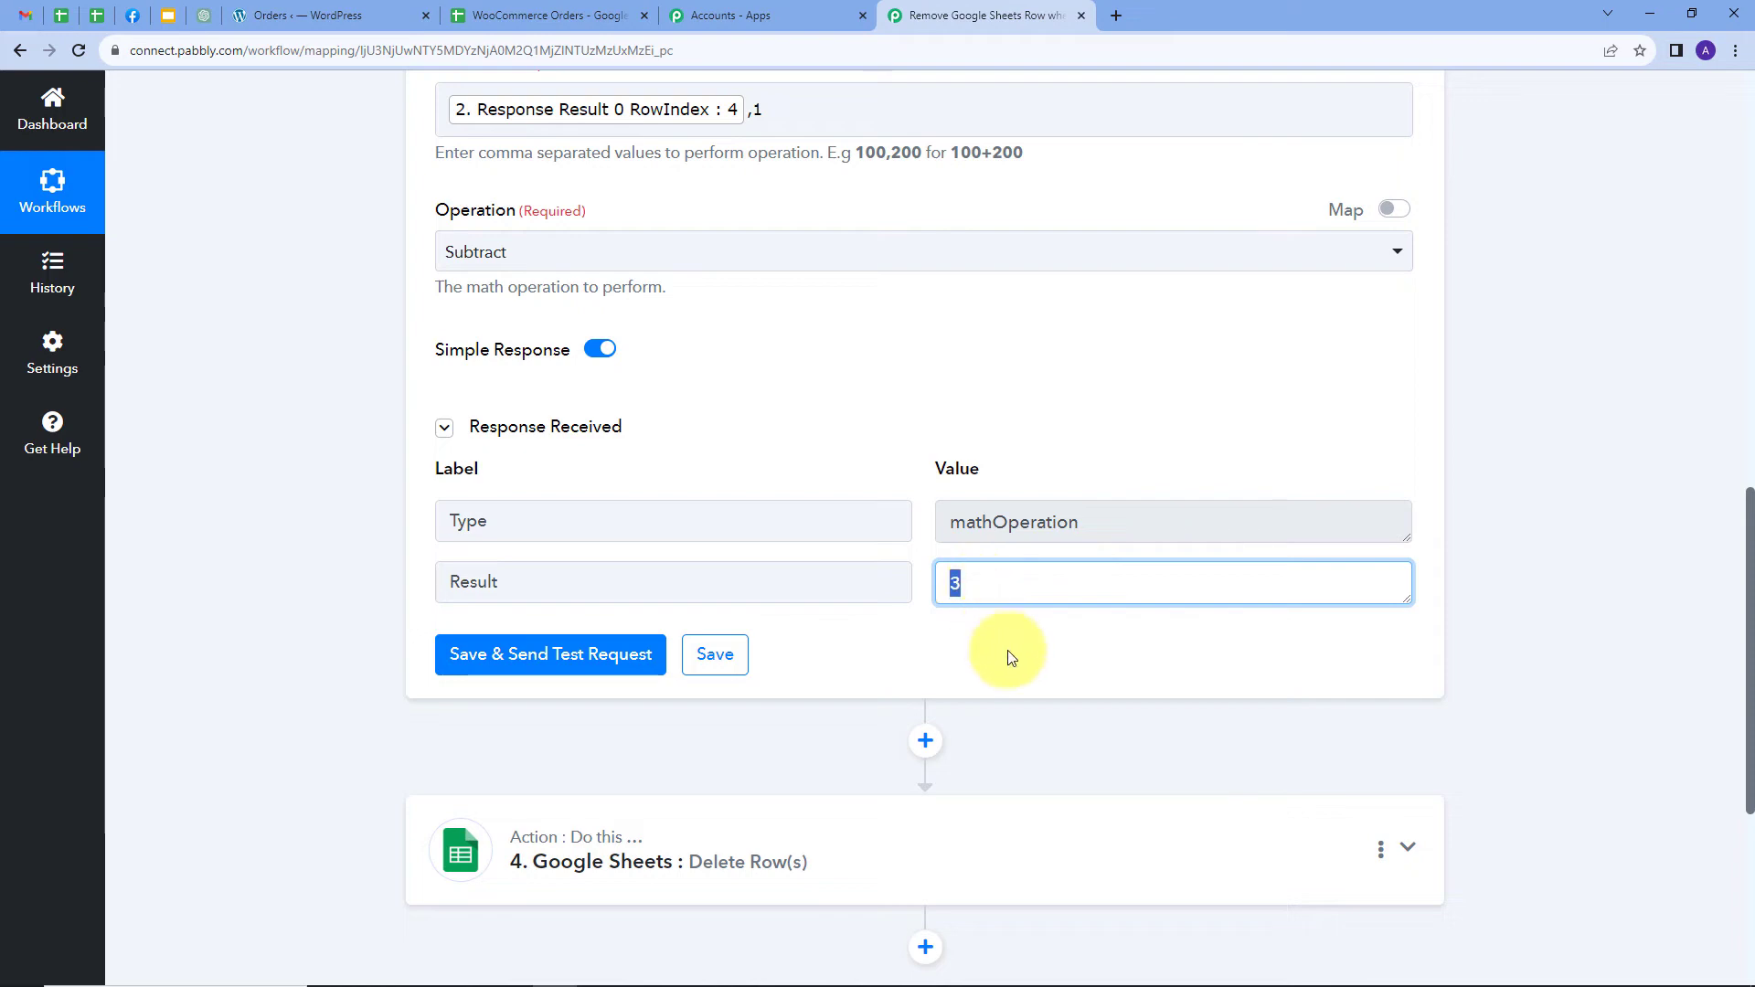
Add another connected Number Formatter step using Perform Math Operation
click(926, 742)
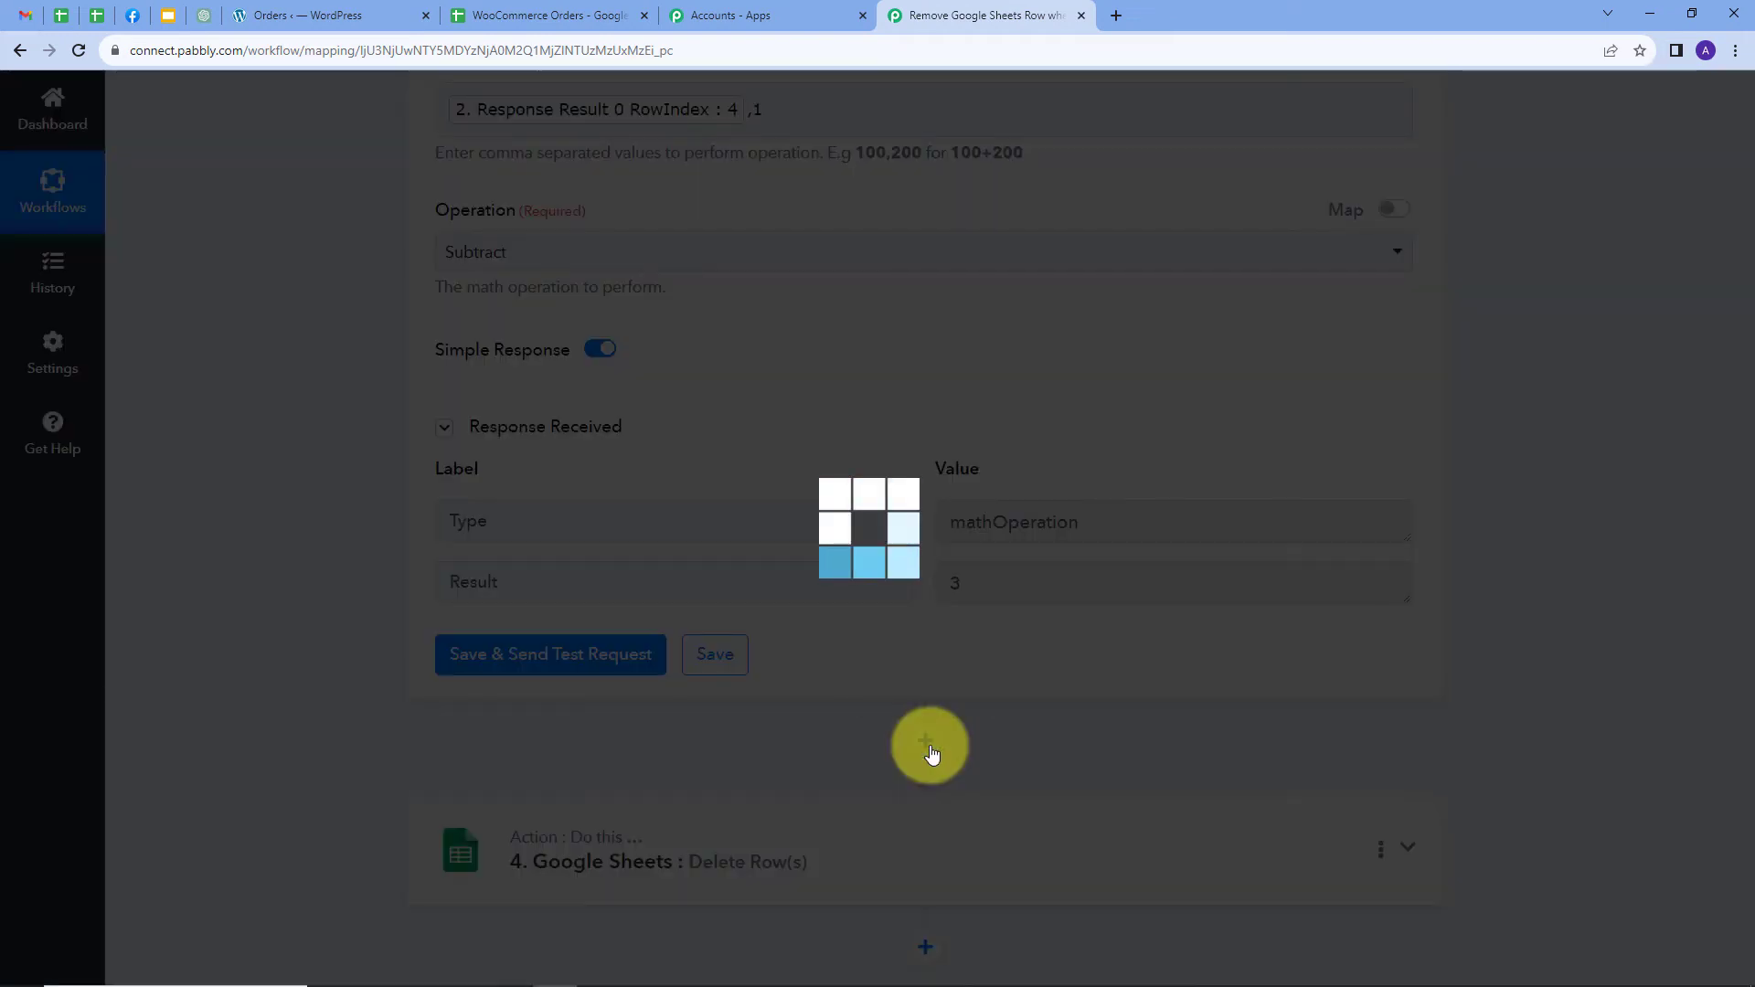
scroll(903, 649, up, 3)
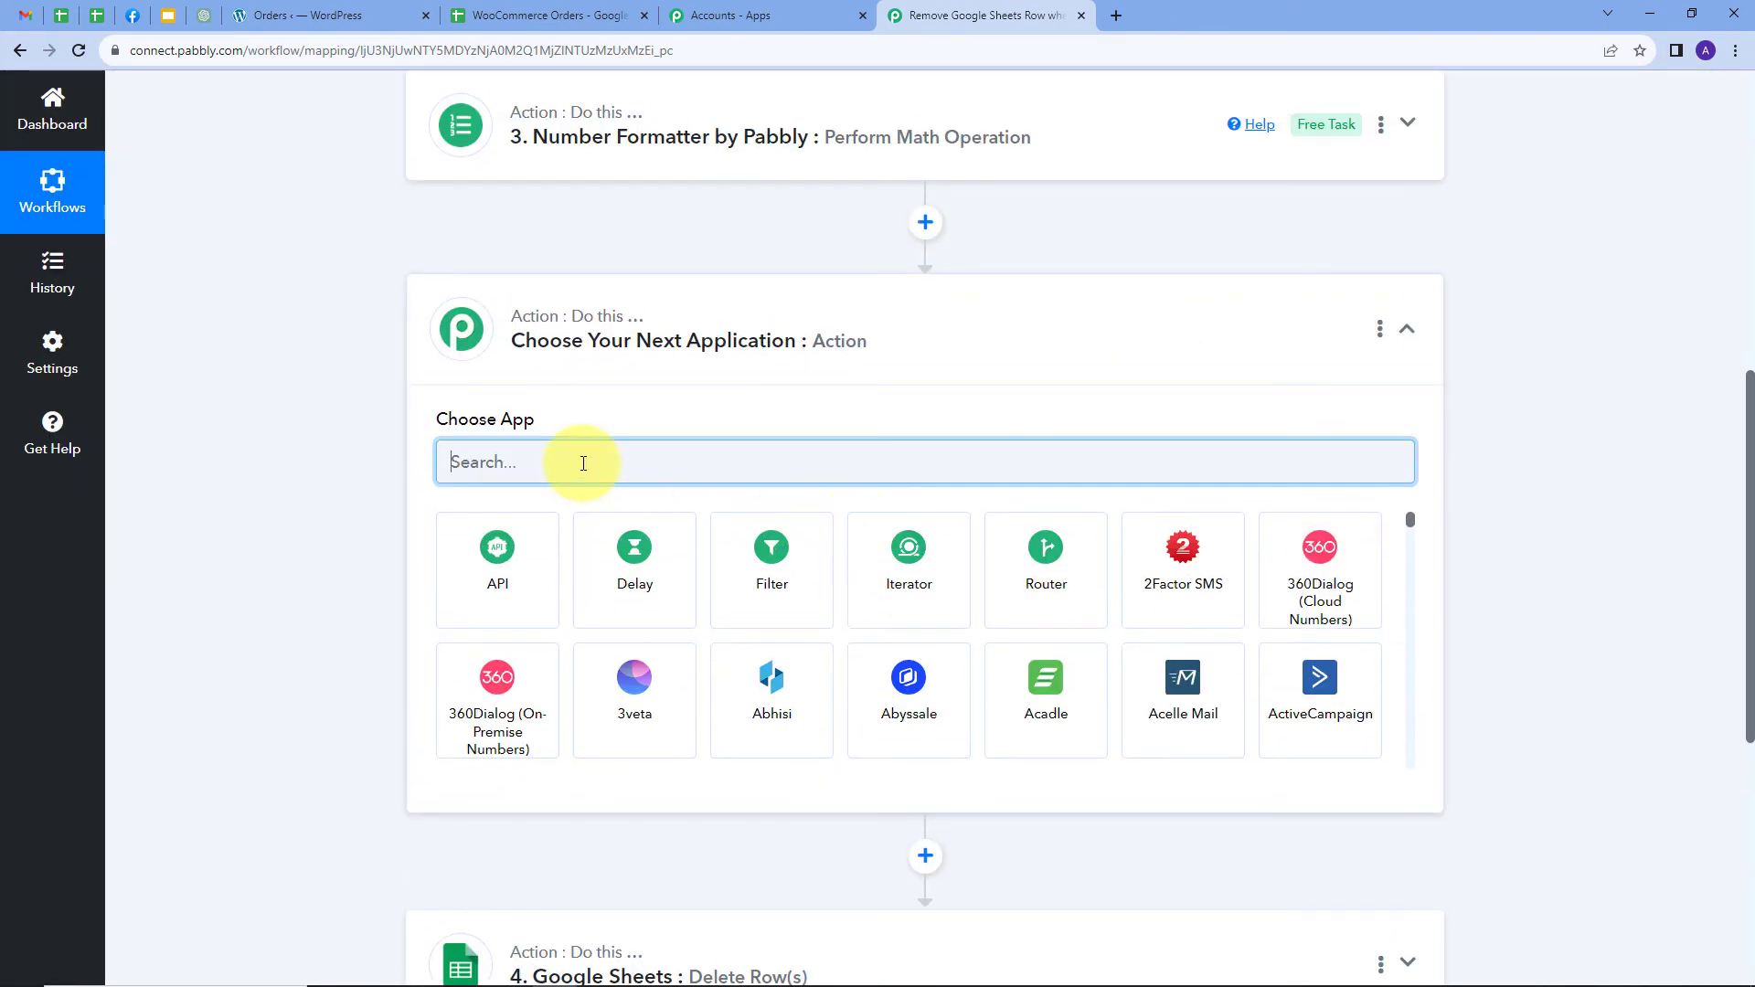
text(Num)
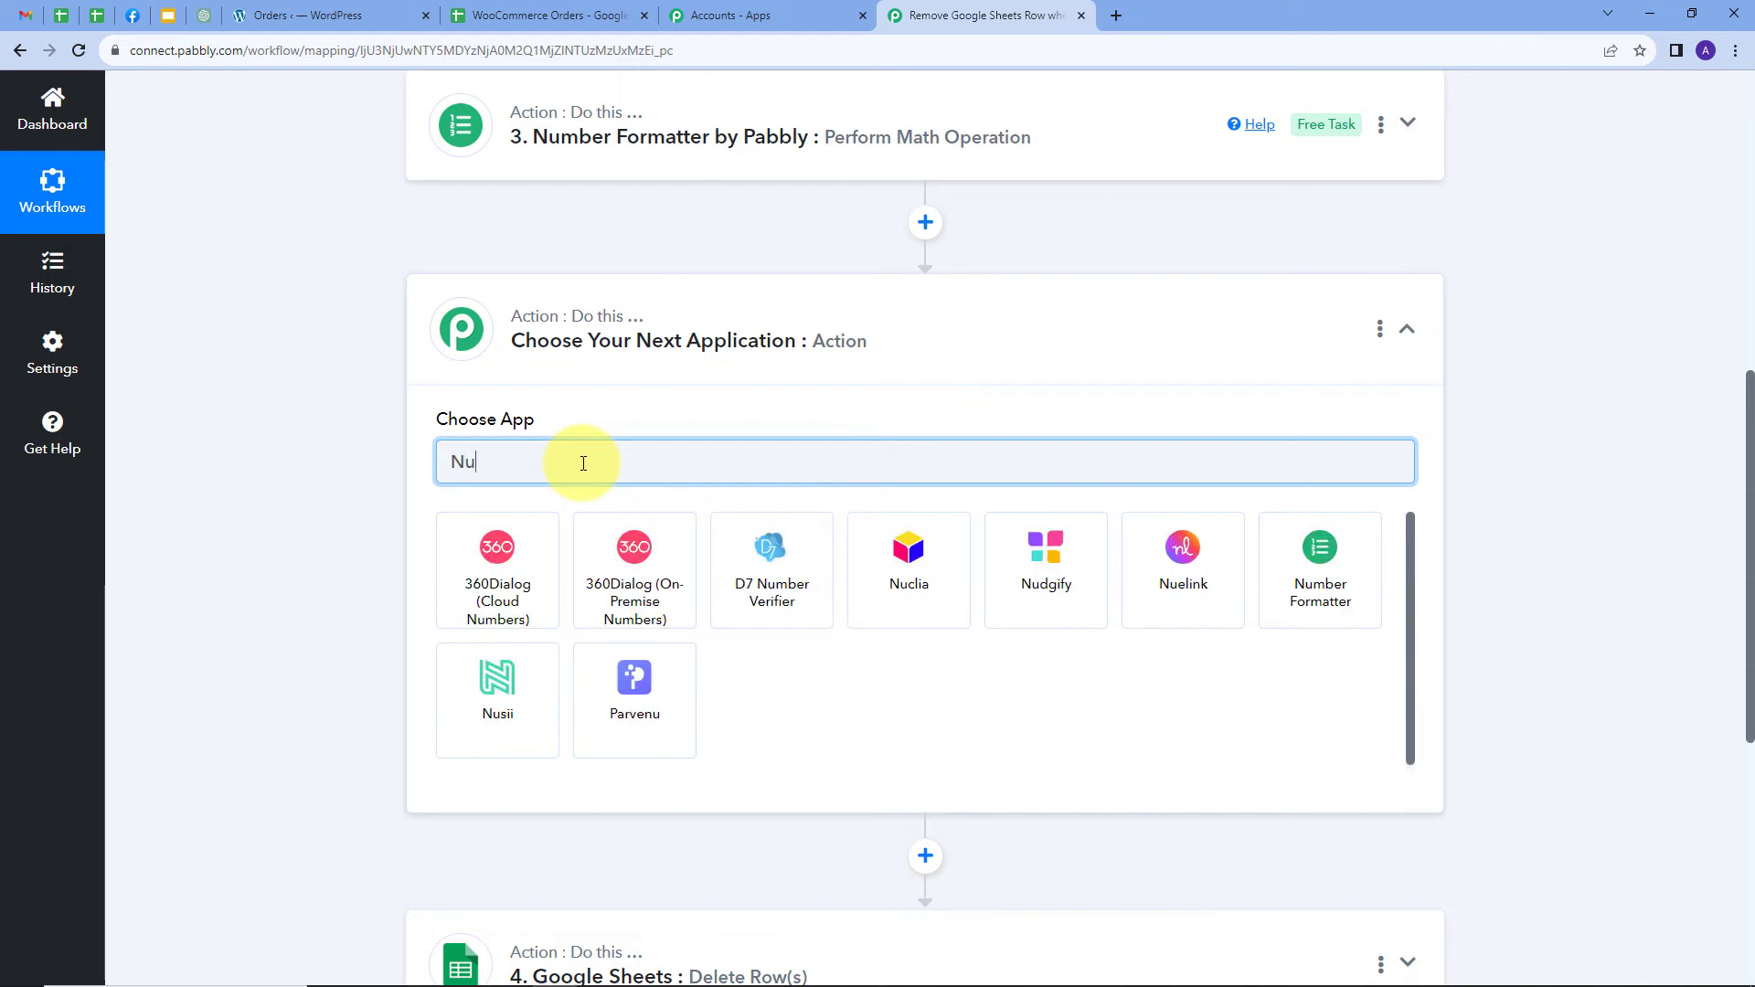
text(b)
click(936, 573)
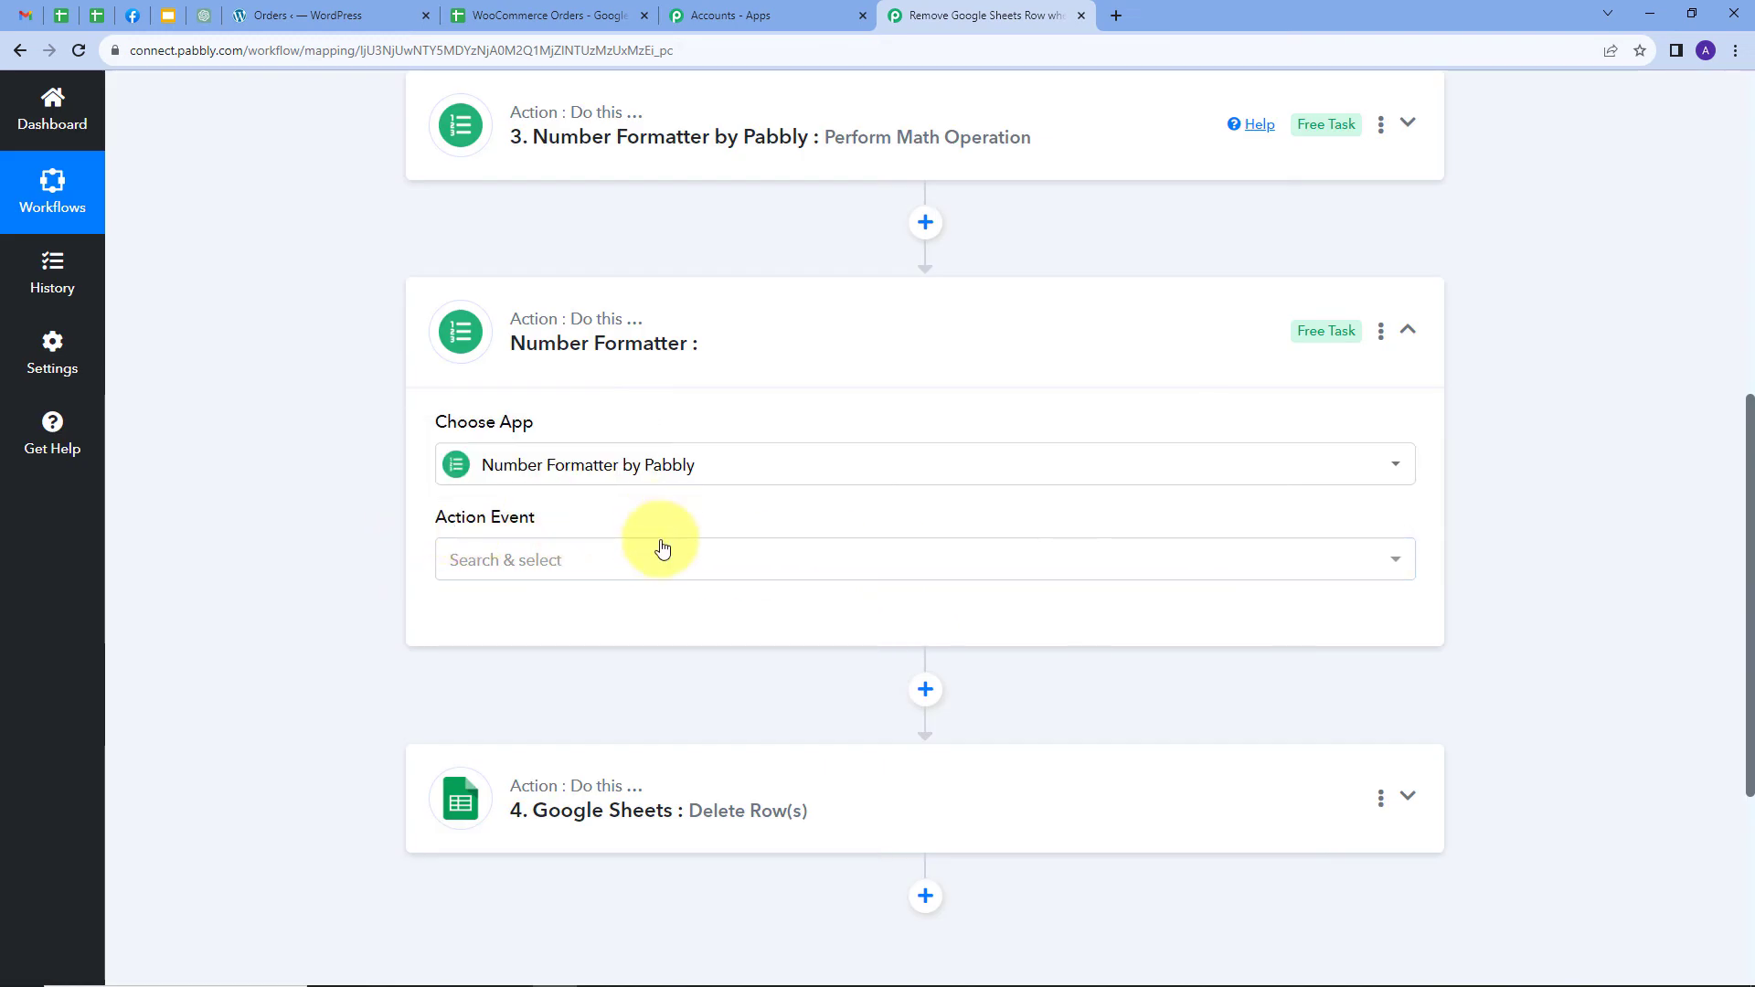
click(663, 553)
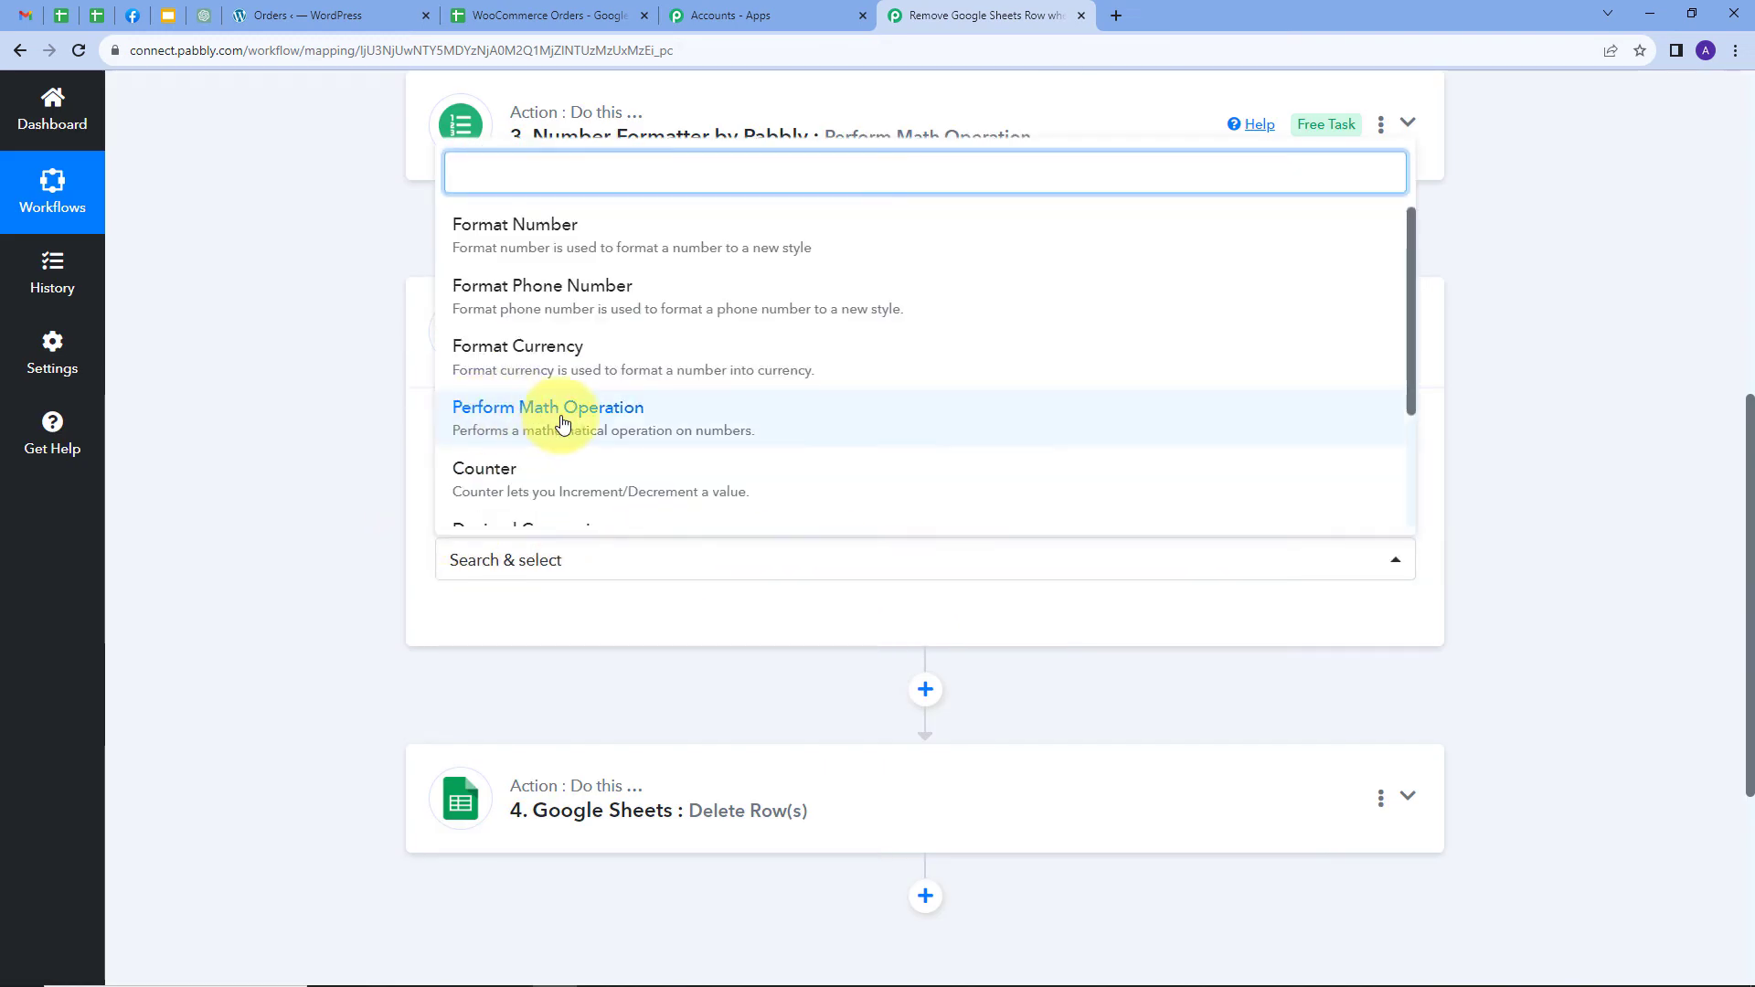
click(561, 423)
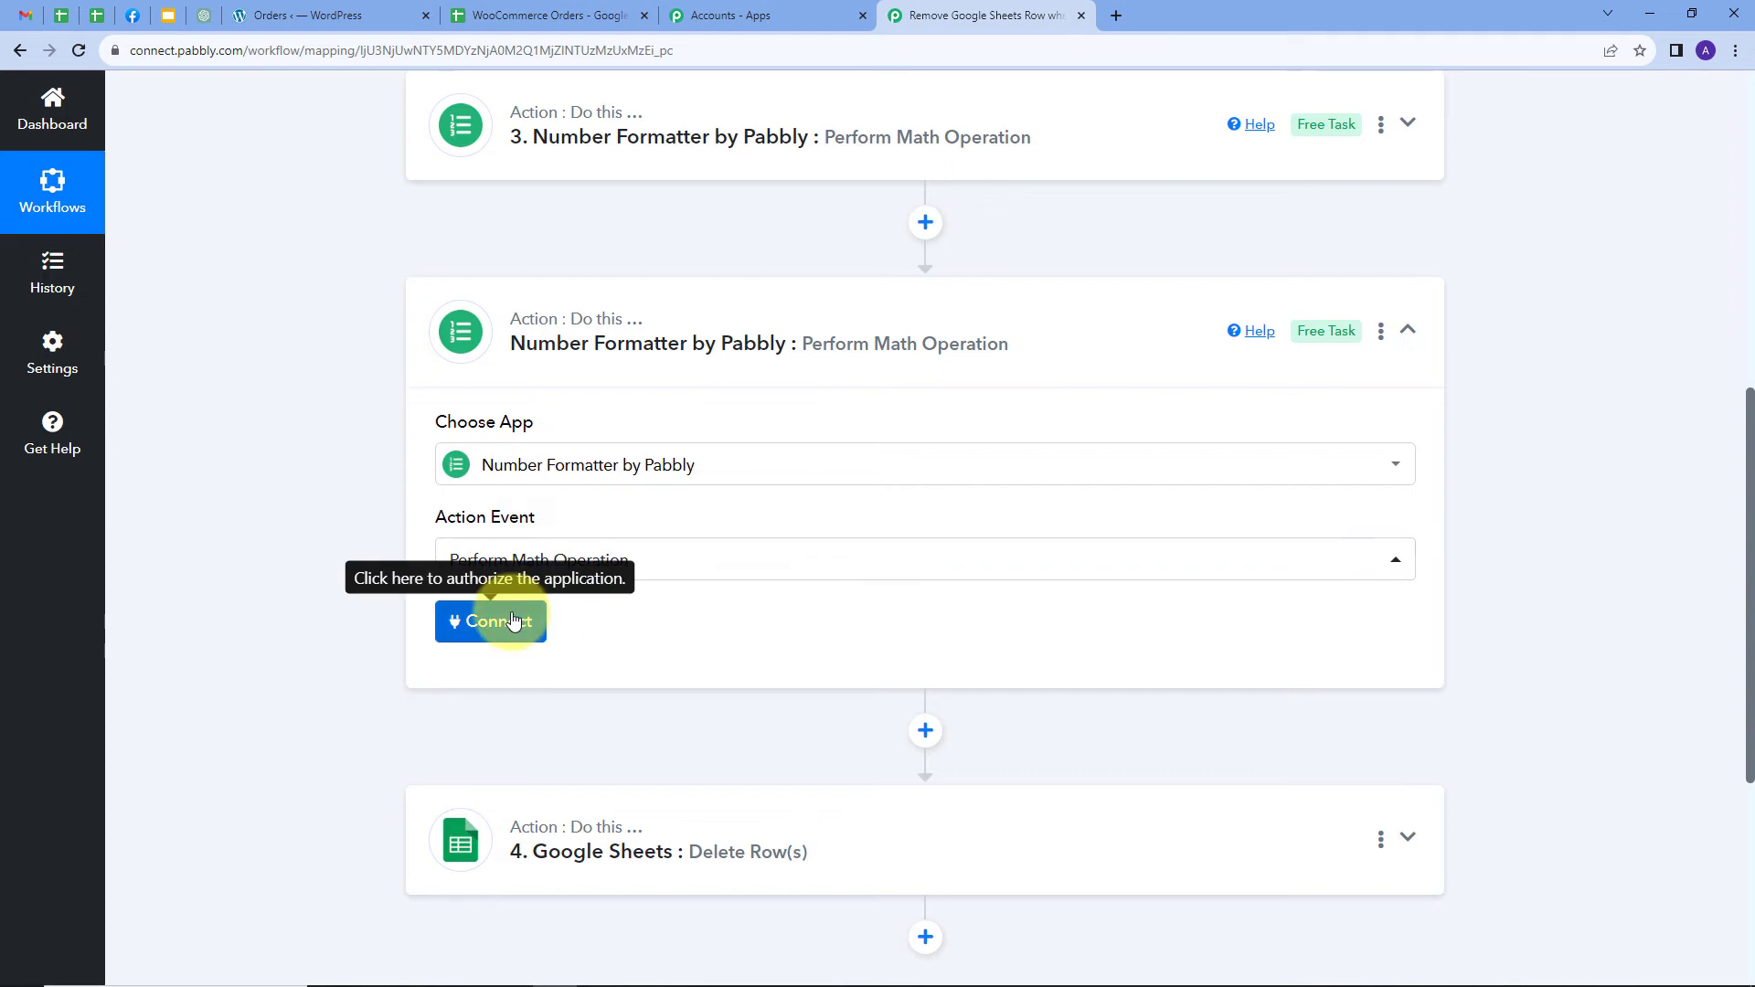
click(513, 621)
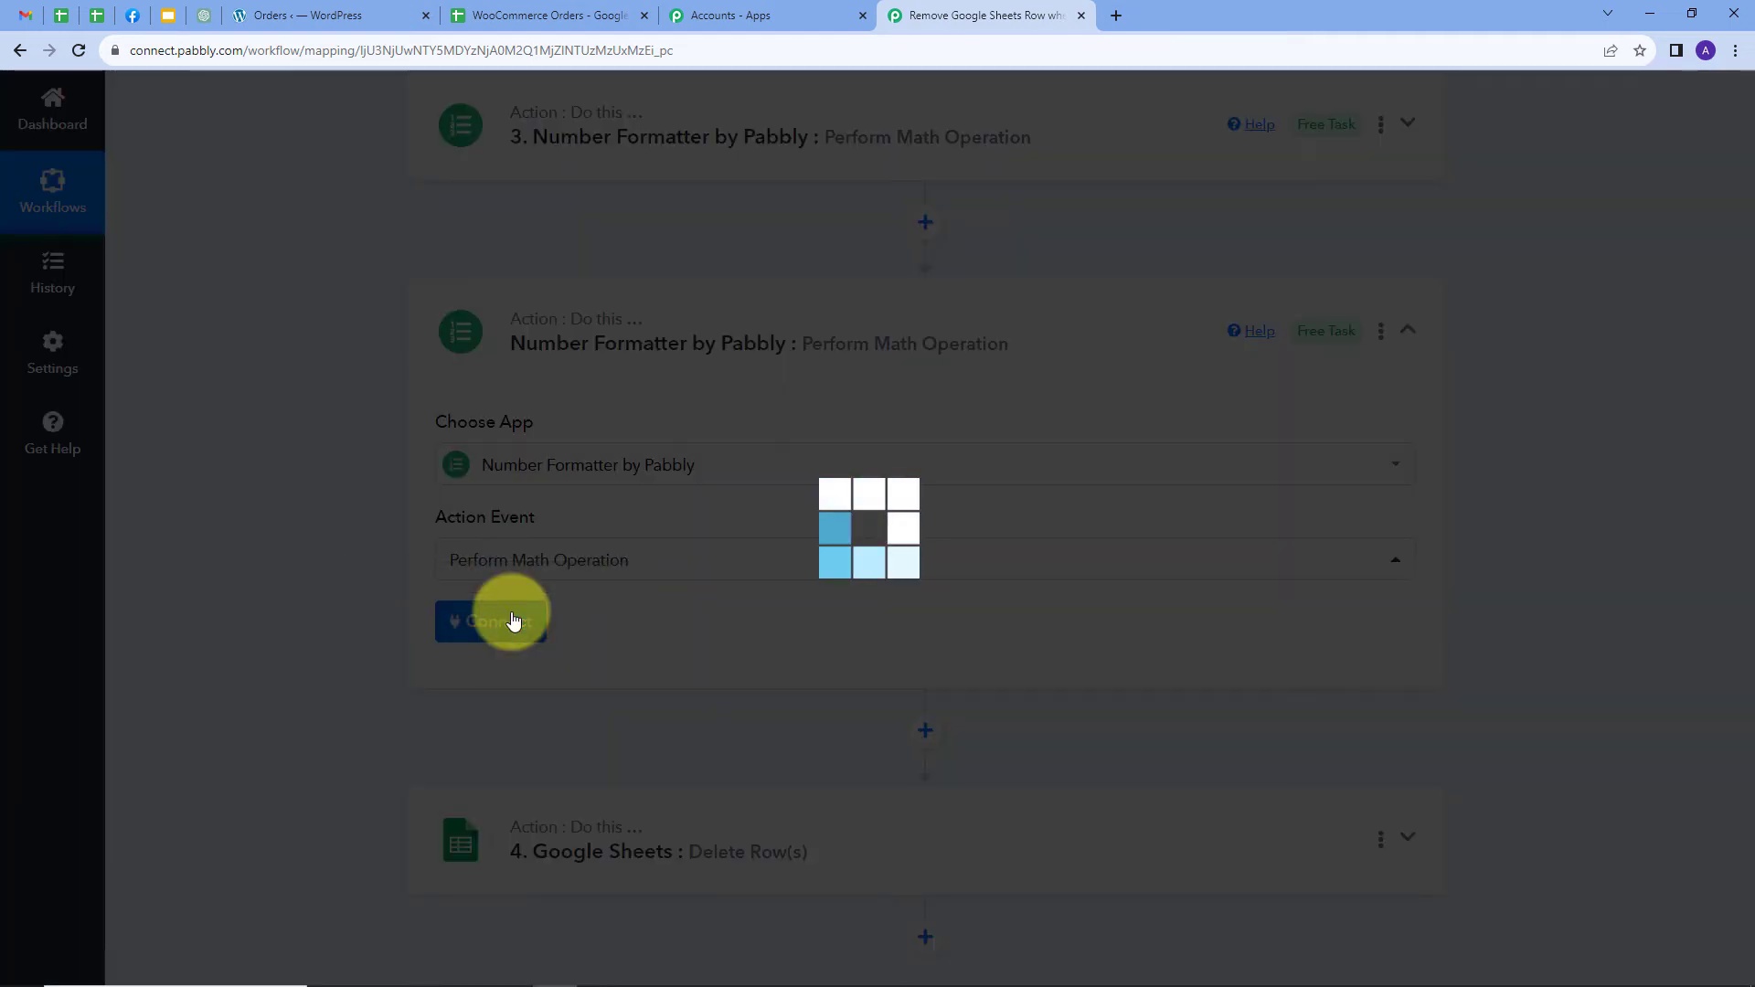
scroll(783, 615, down, 1)
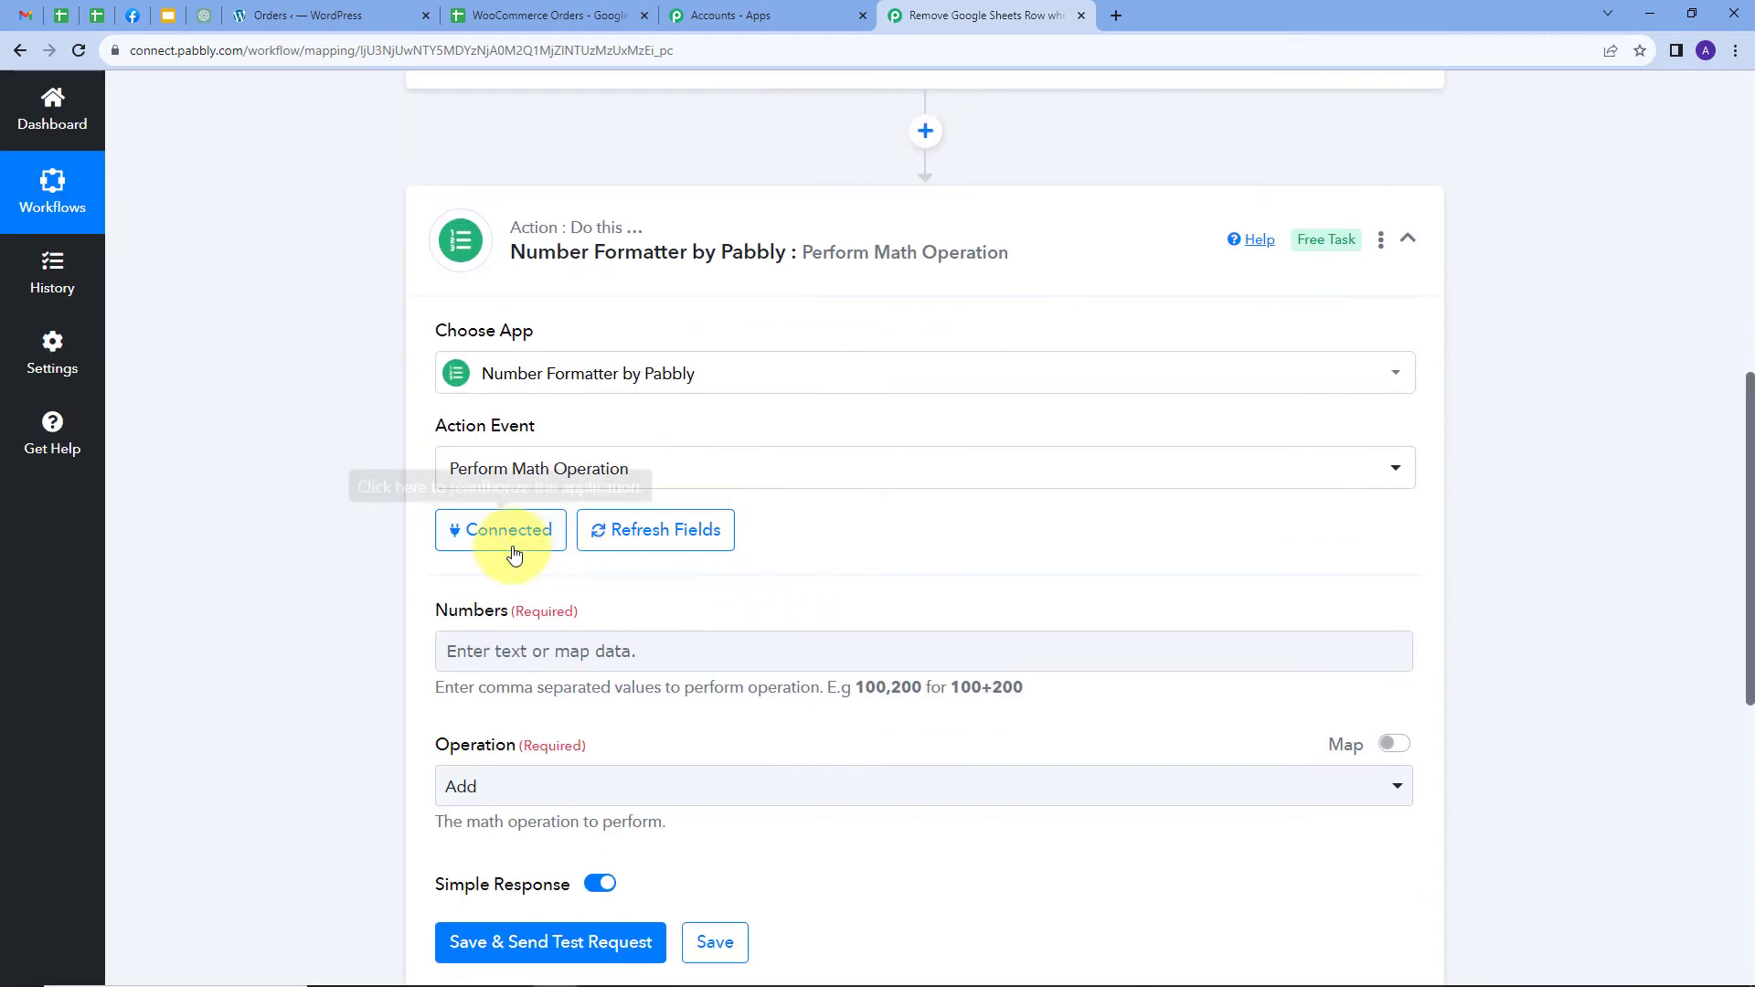
click(469, 642)
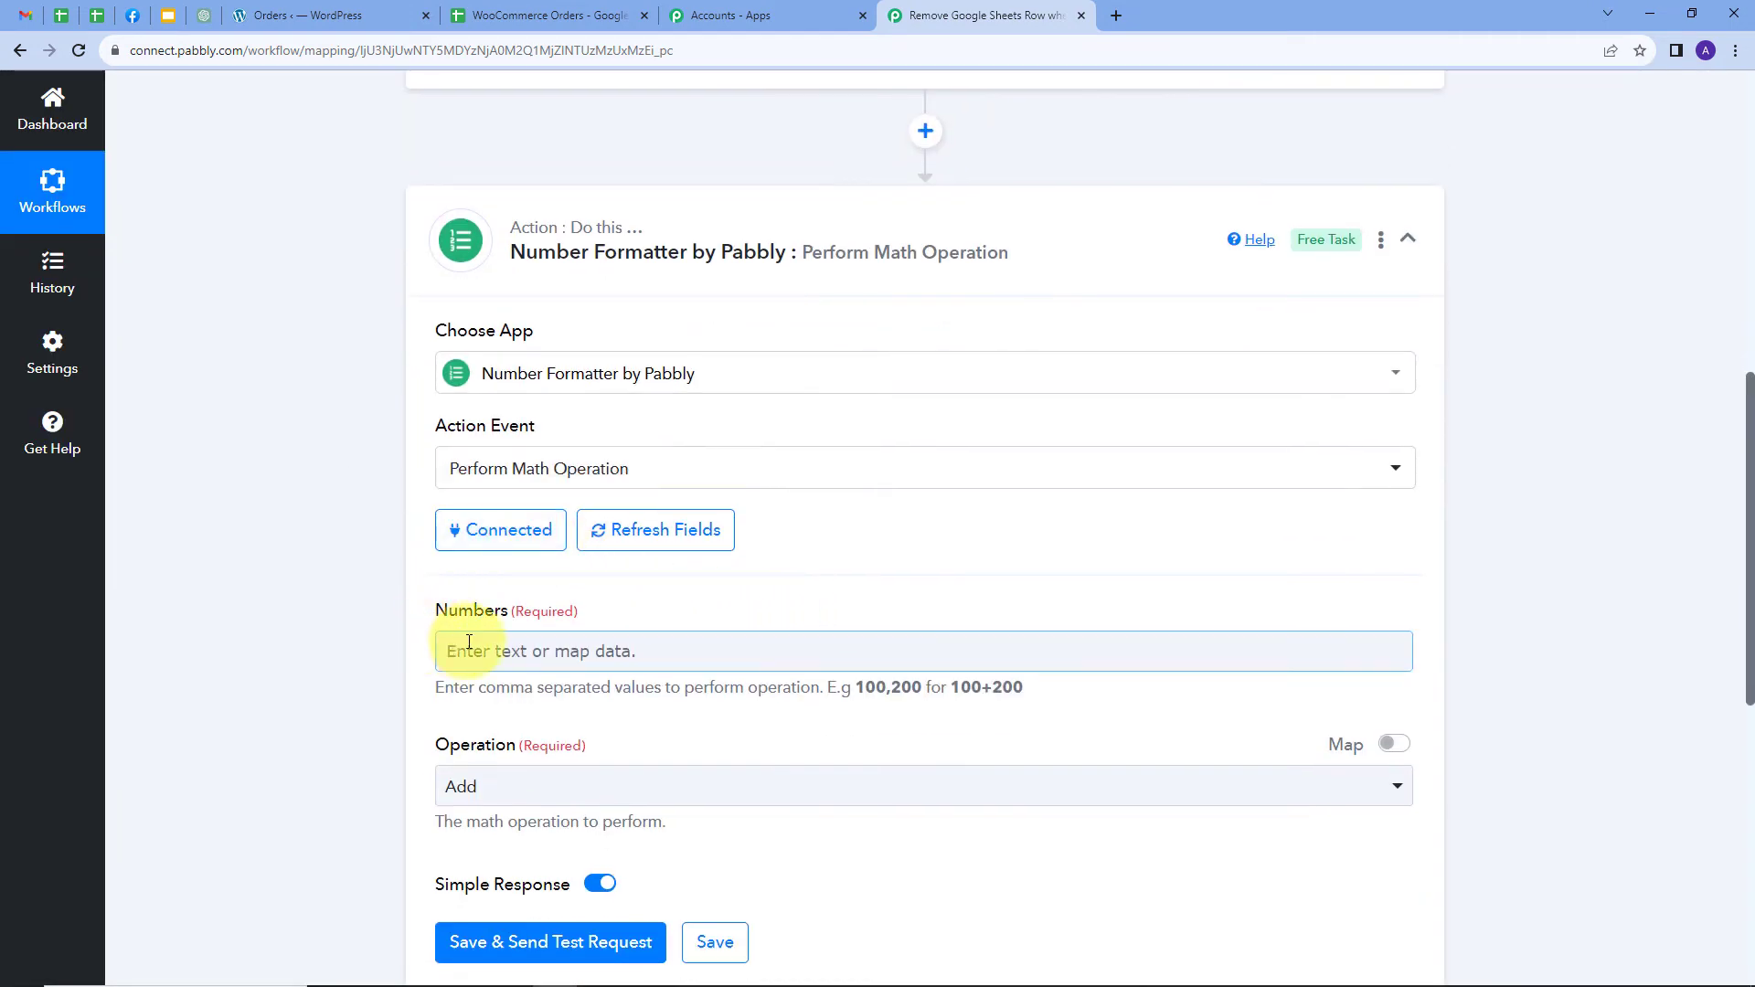
Fill Numbers with the lookup's RowIndex followed by ,1, keeping the operation Add
click(558, 643)
scroll(871, 758, down, 1)
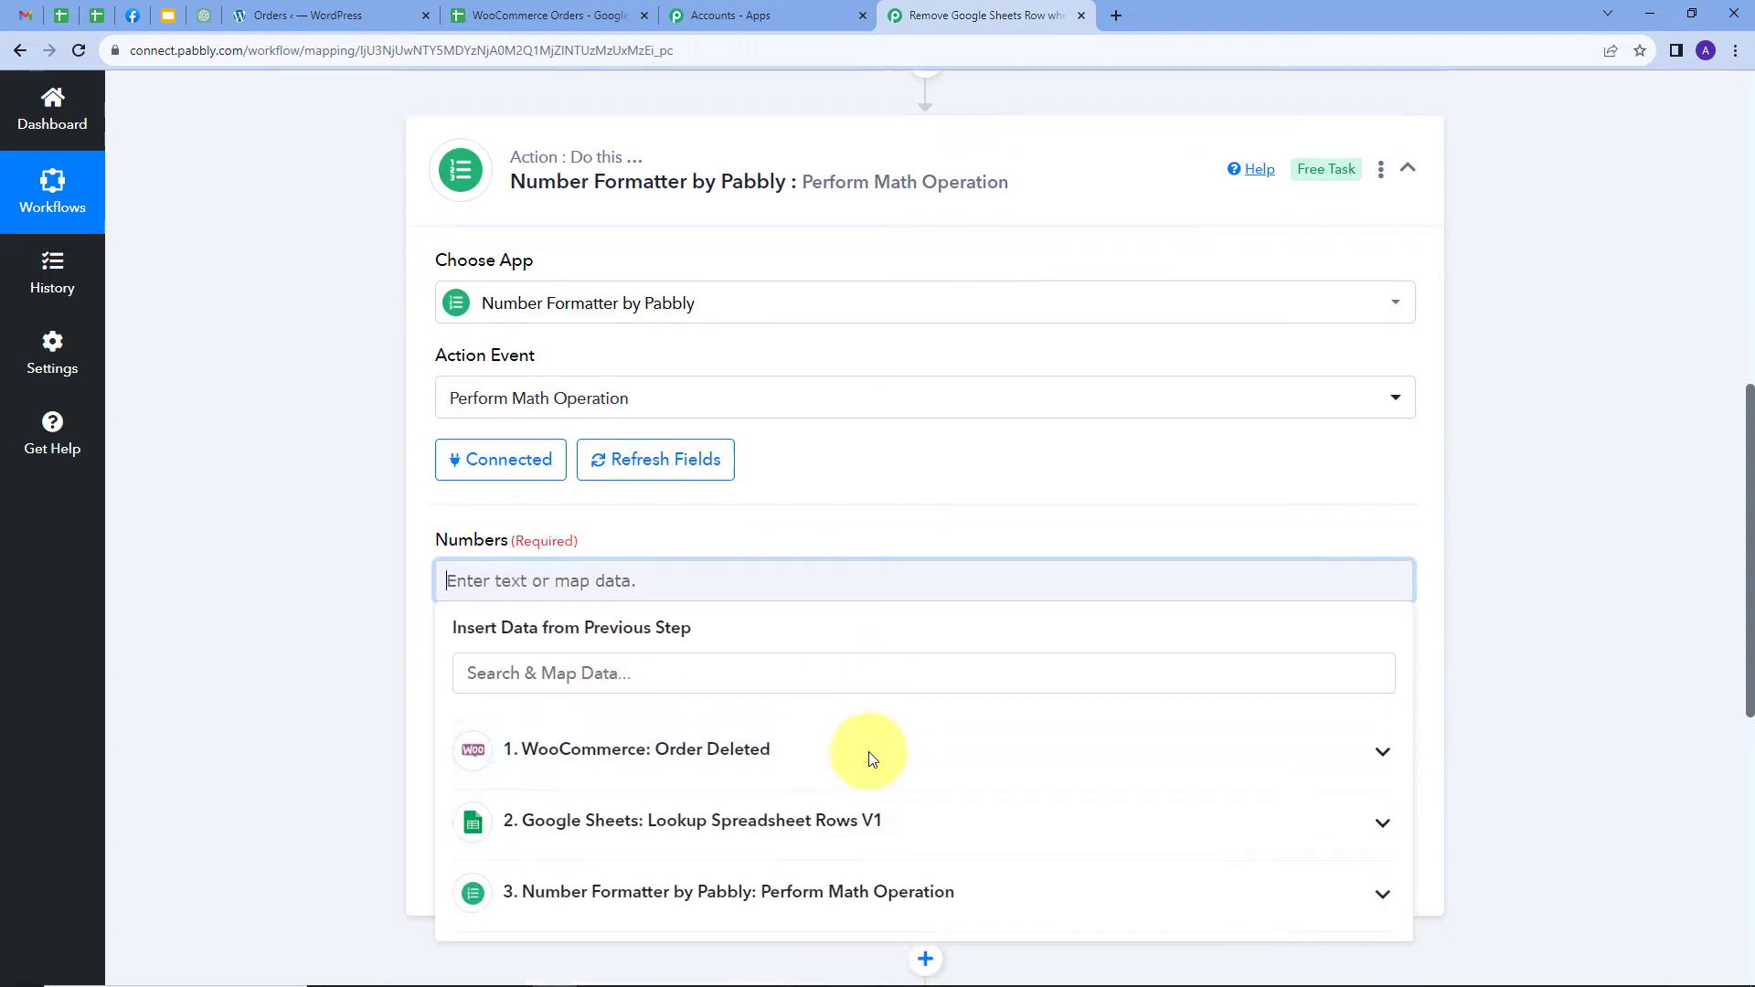
click(727, 797)
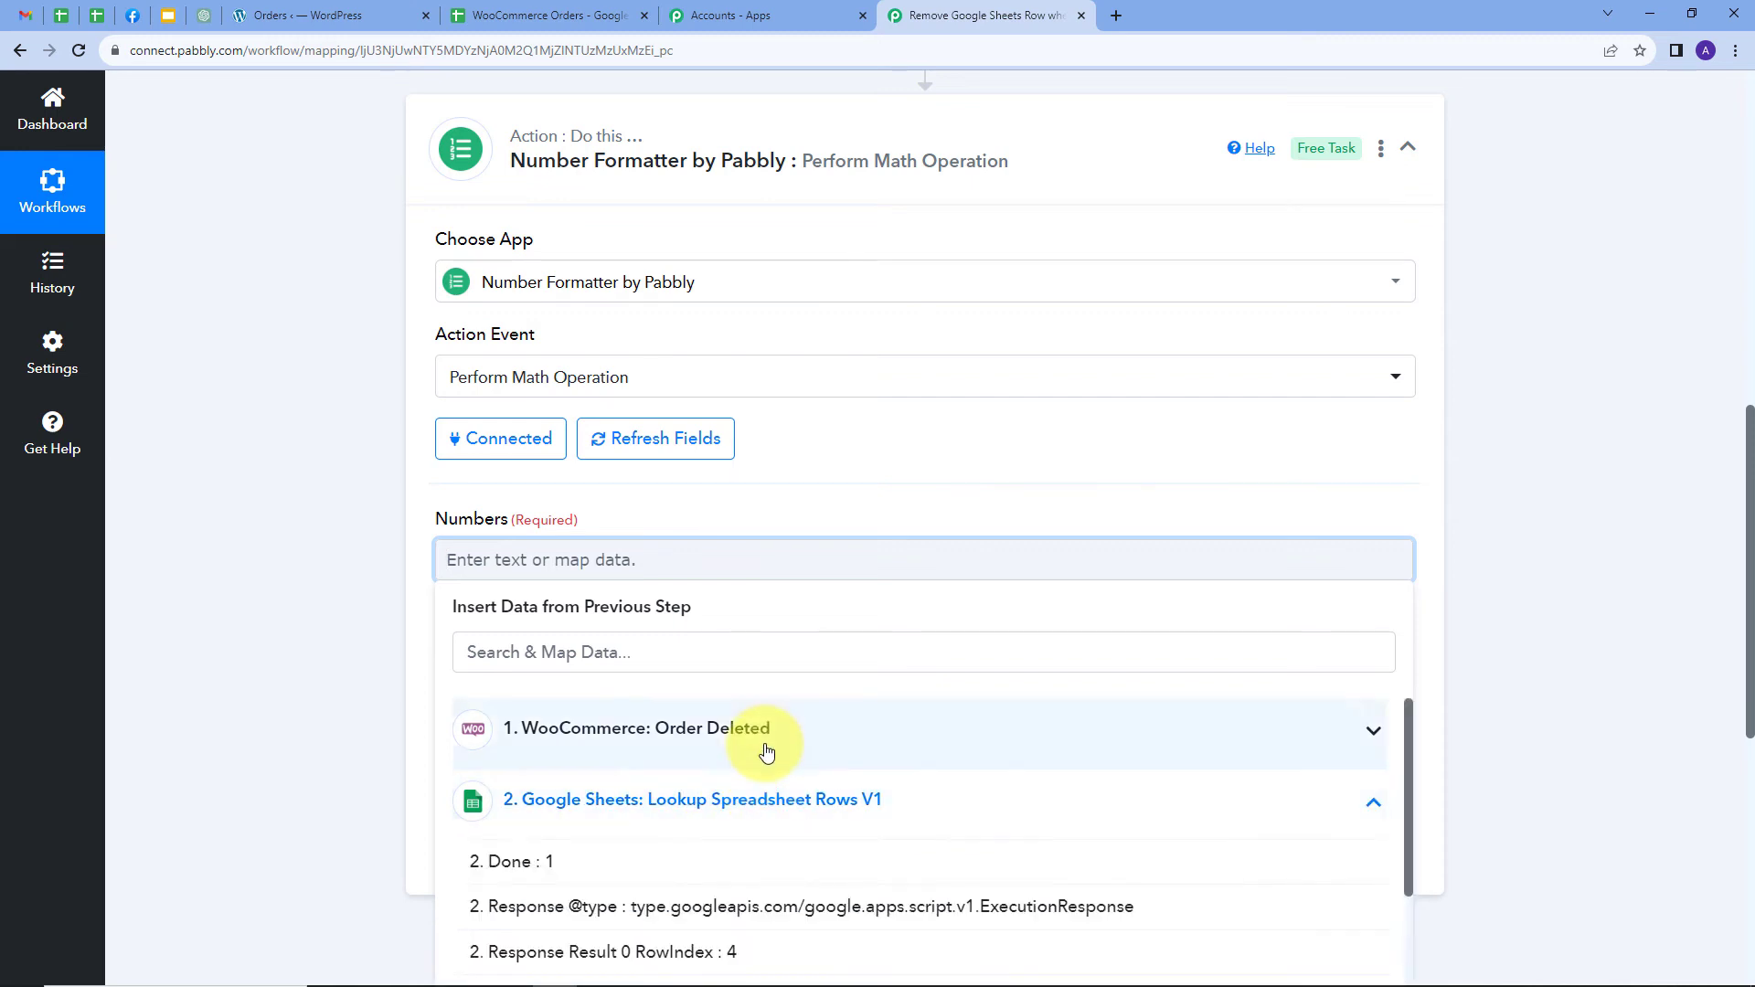
scroll(766, 751, down, 2)
click(687, 775)
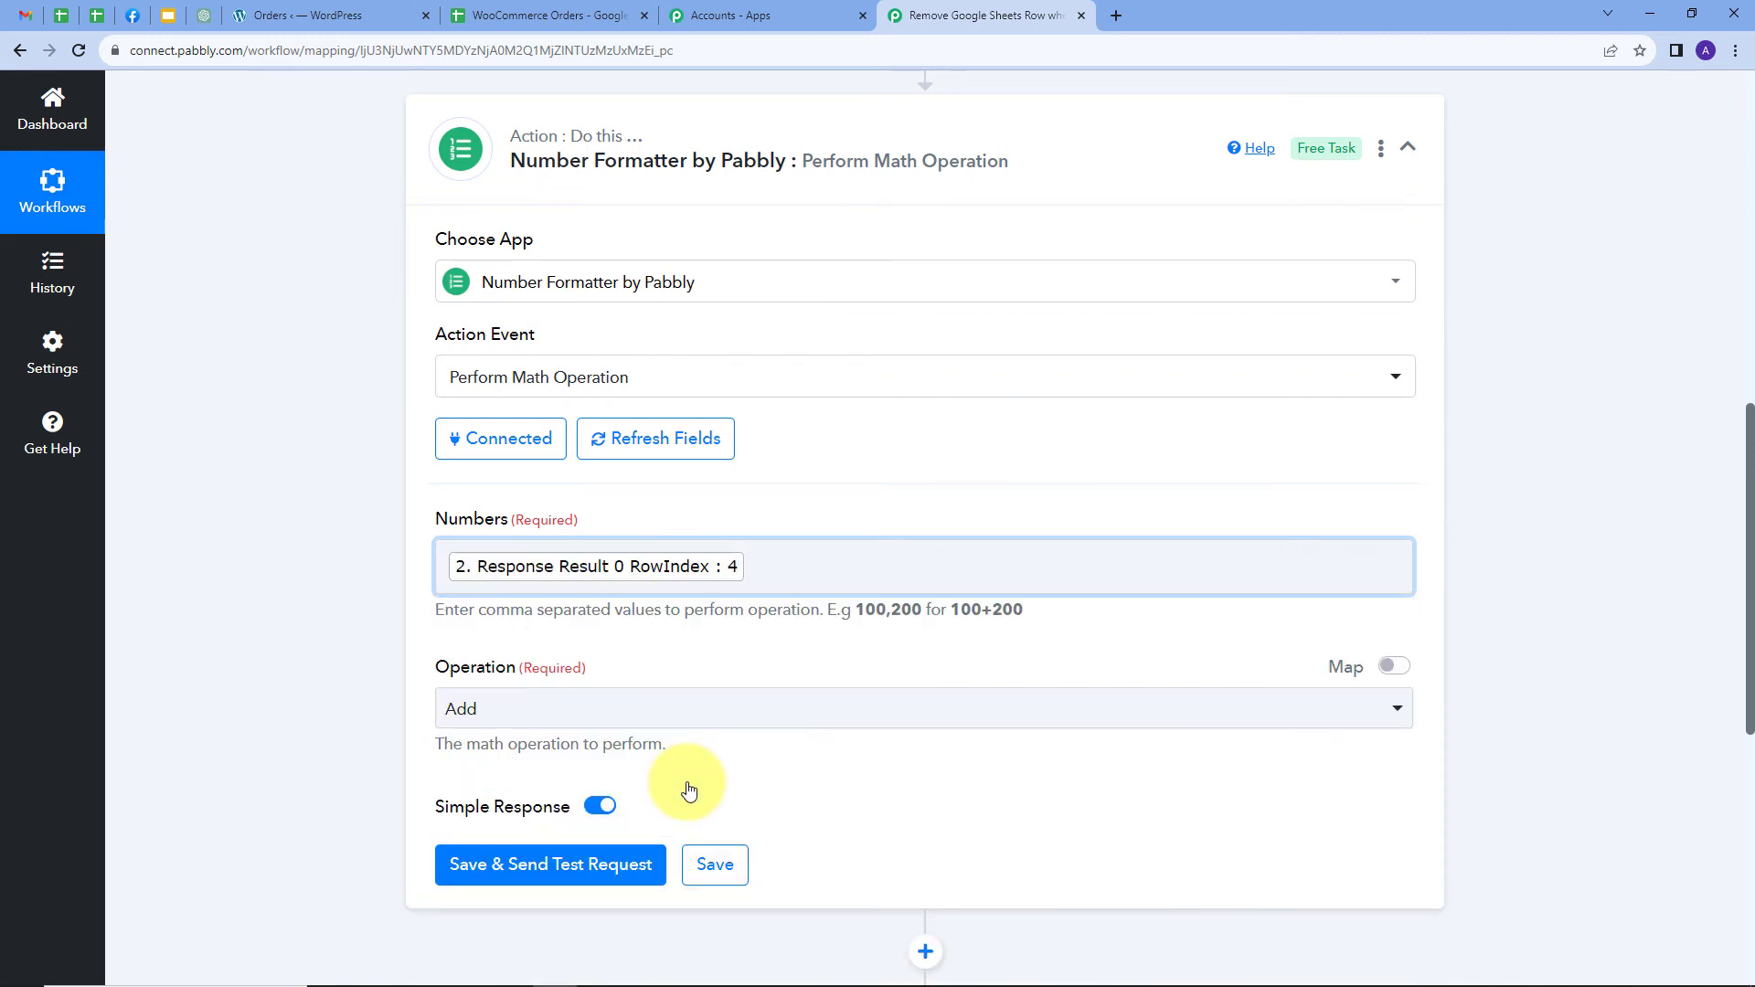
text(,1)
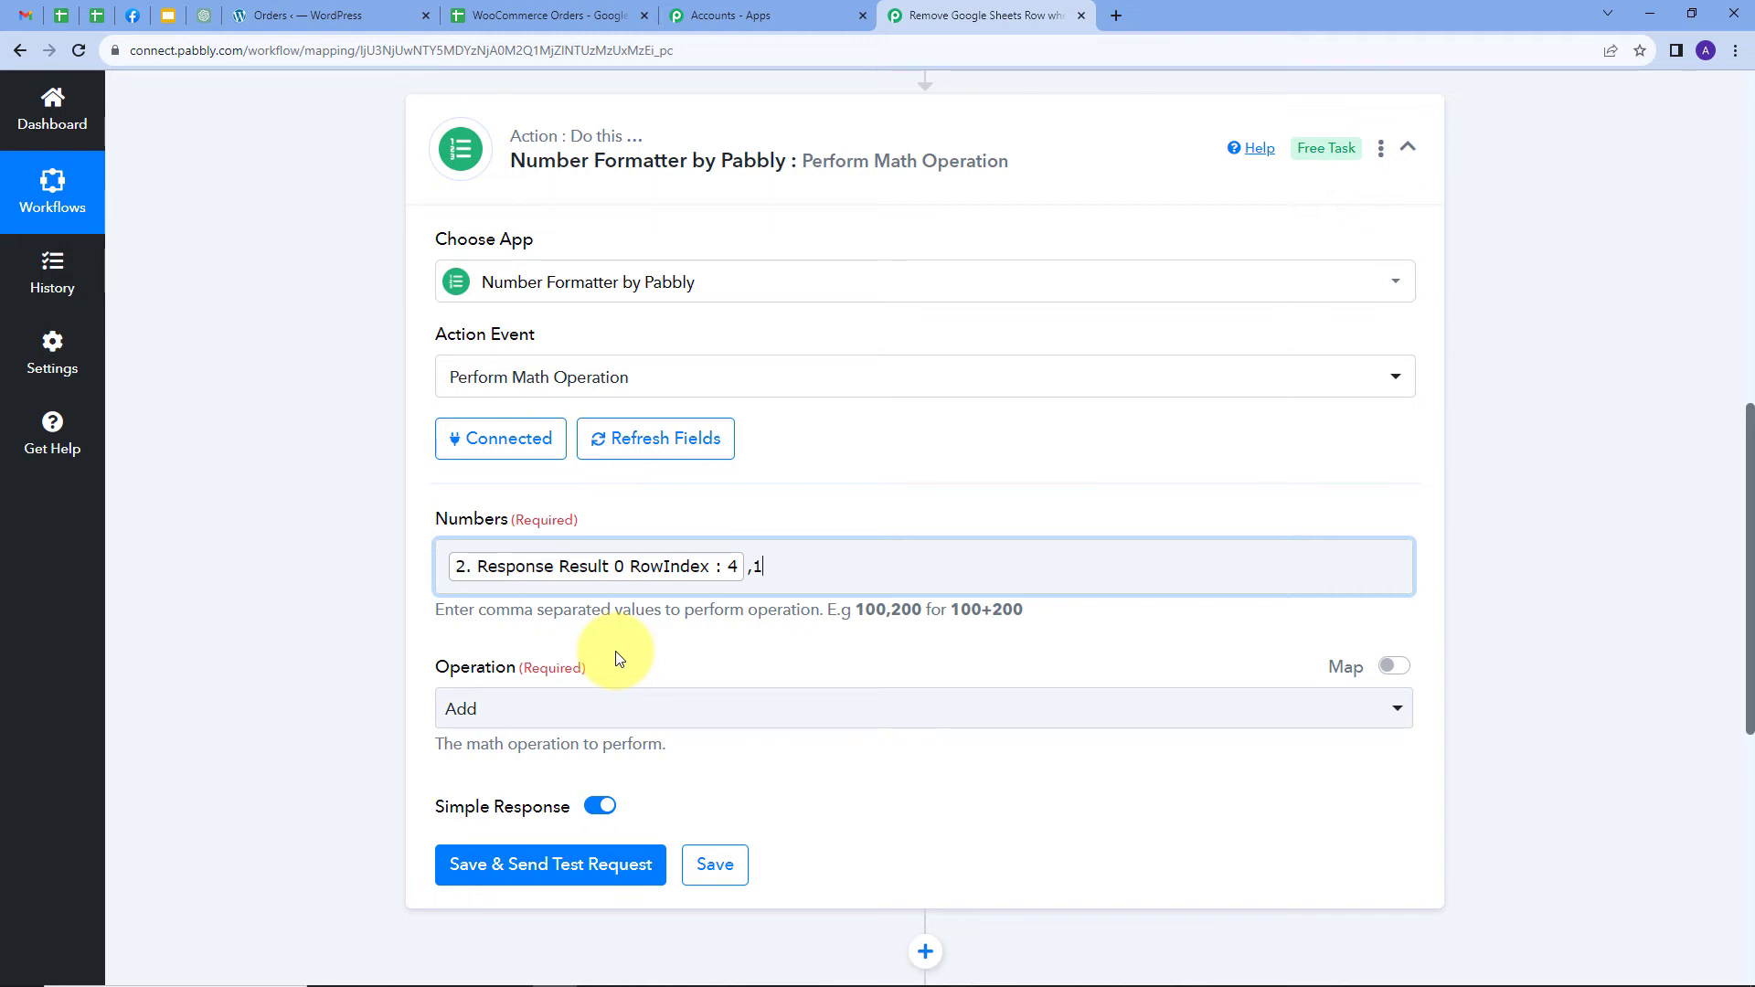
Test the add-one Number Formatter step, verify it returns Result 5, and expand Google Sheets Delete Row(s)
click(518, 876)
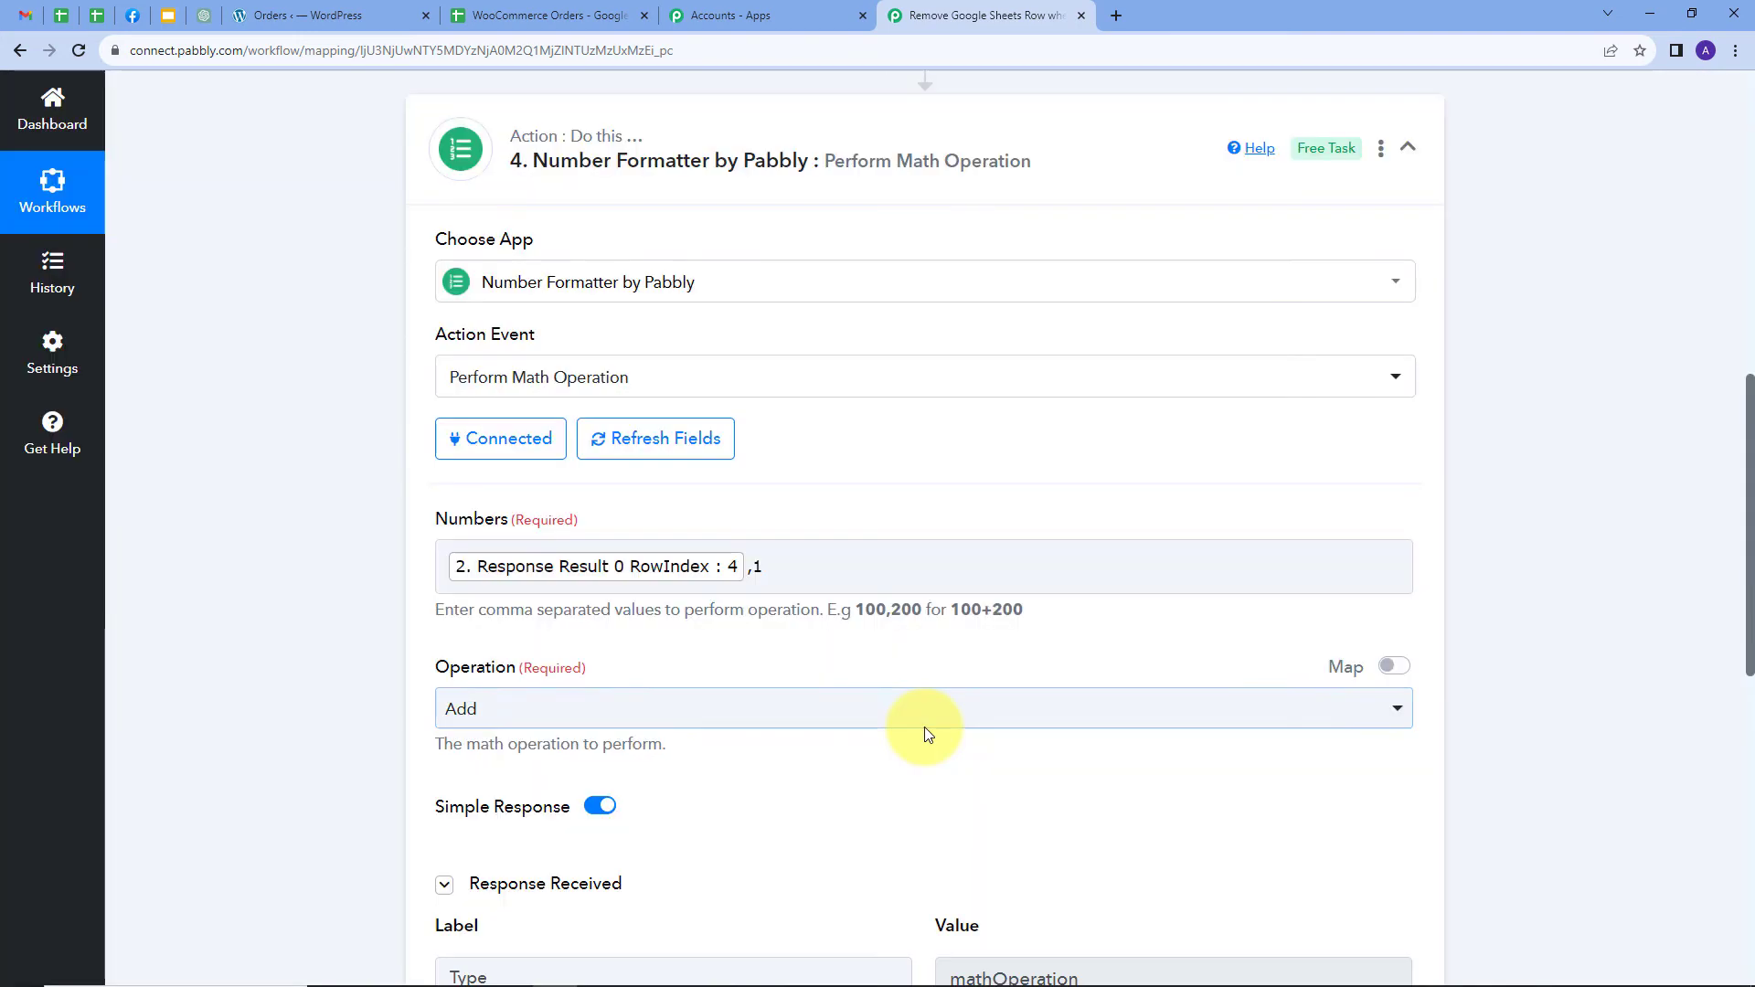
scroll(932, 723, down, 5)
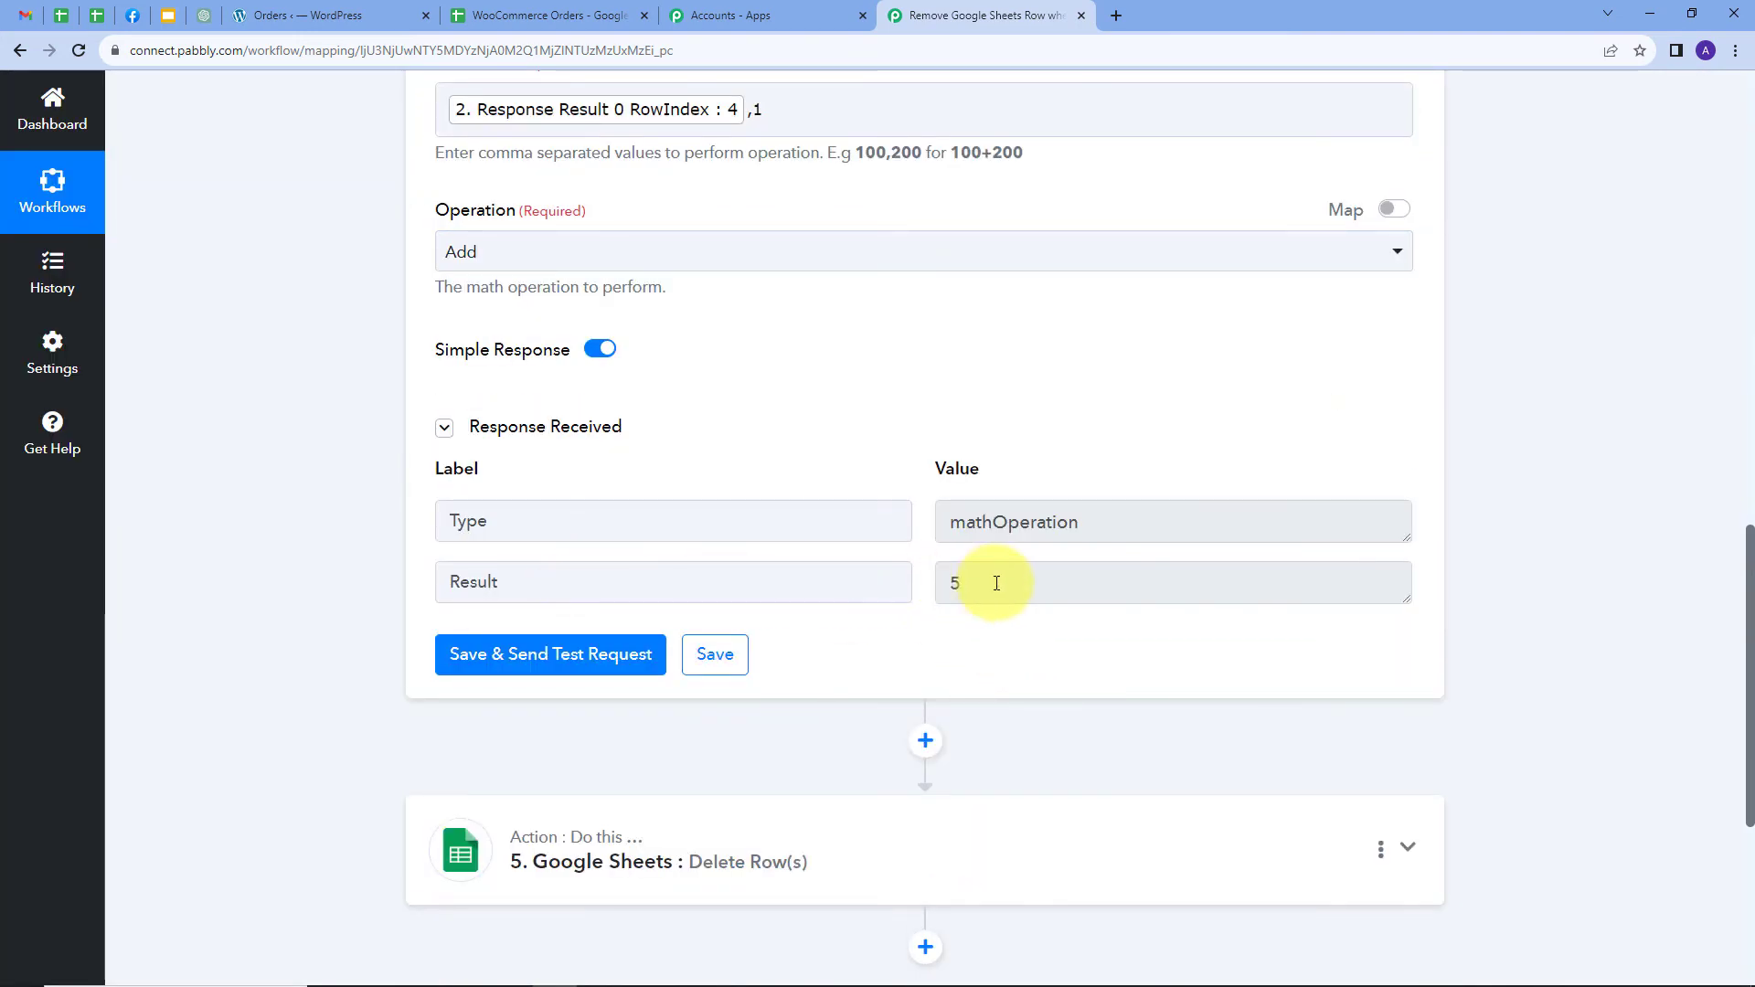
drag(997, 583, 941, 596)
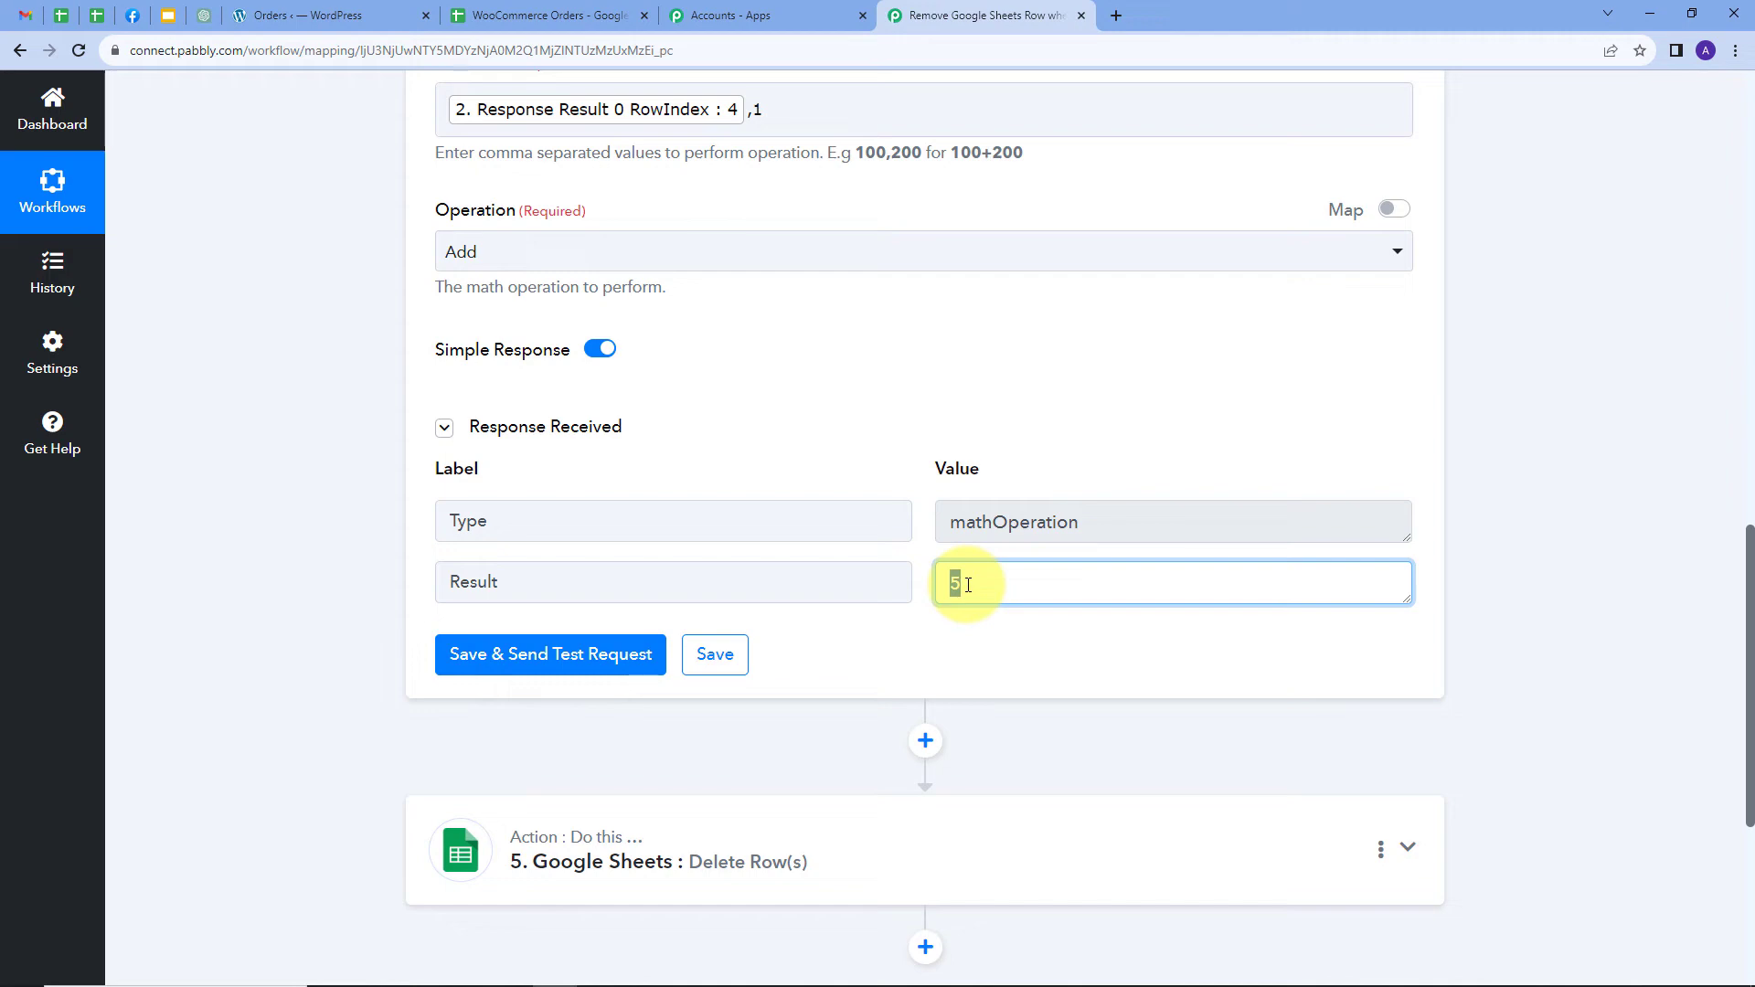
scroll(737, 744, down, 1)
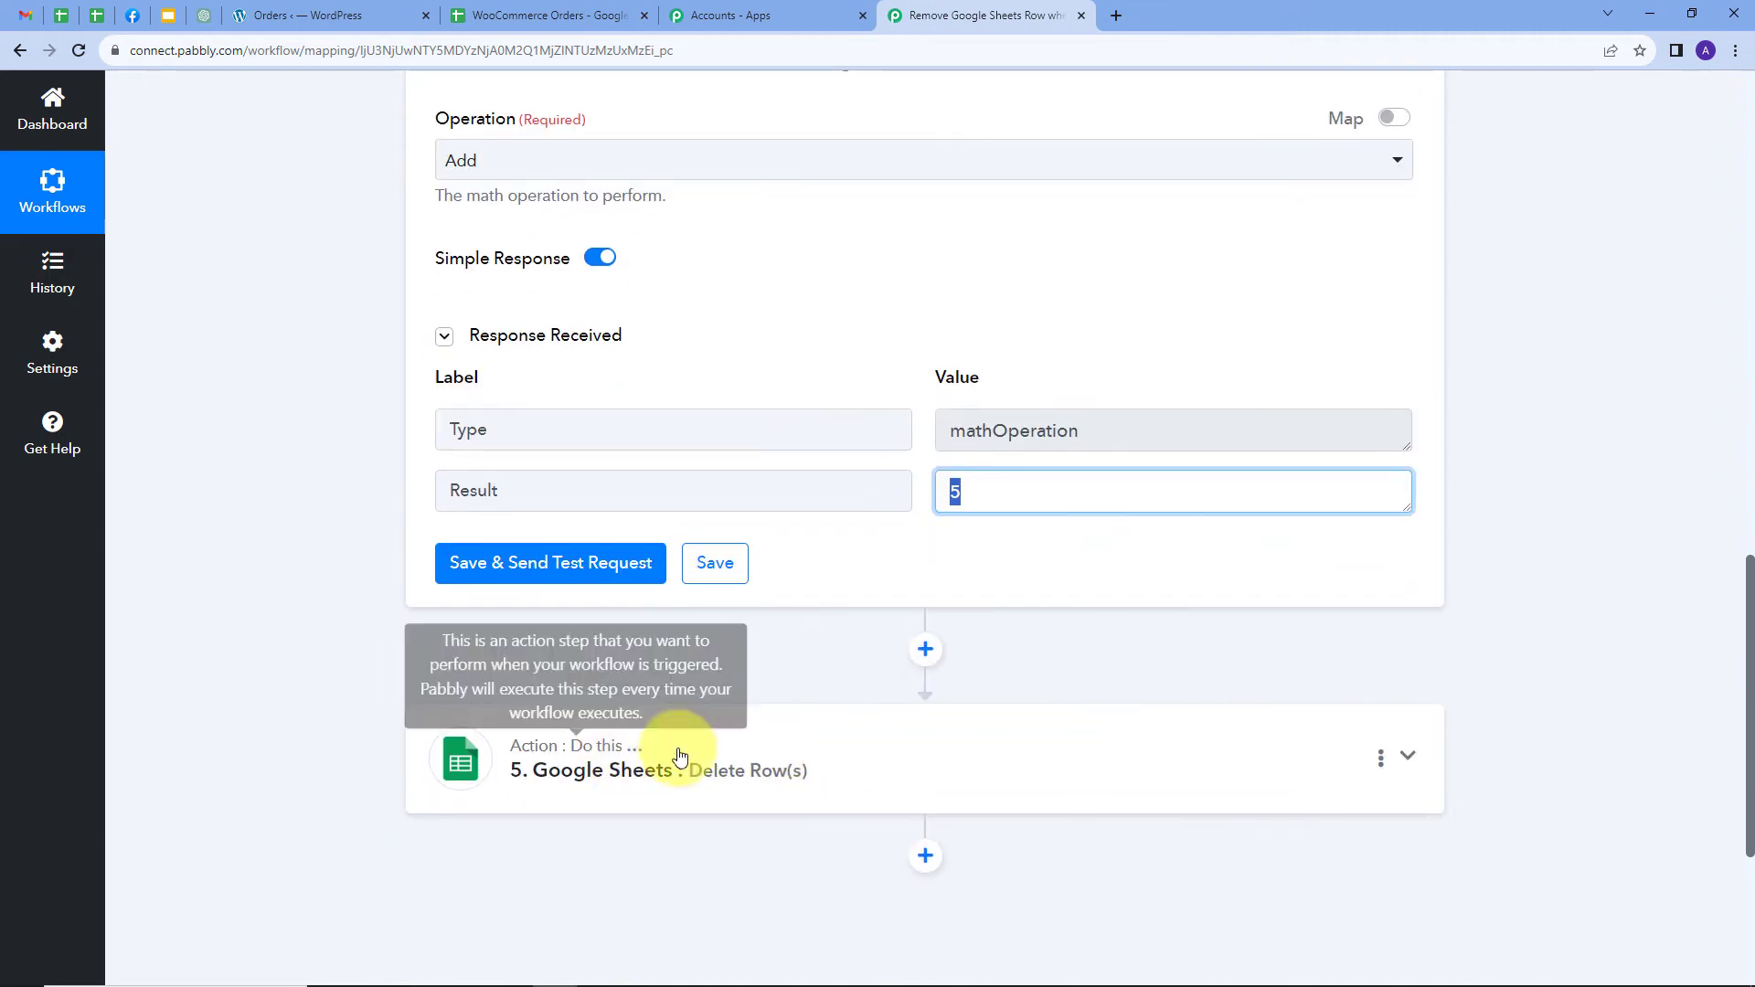
click(1098, 745)
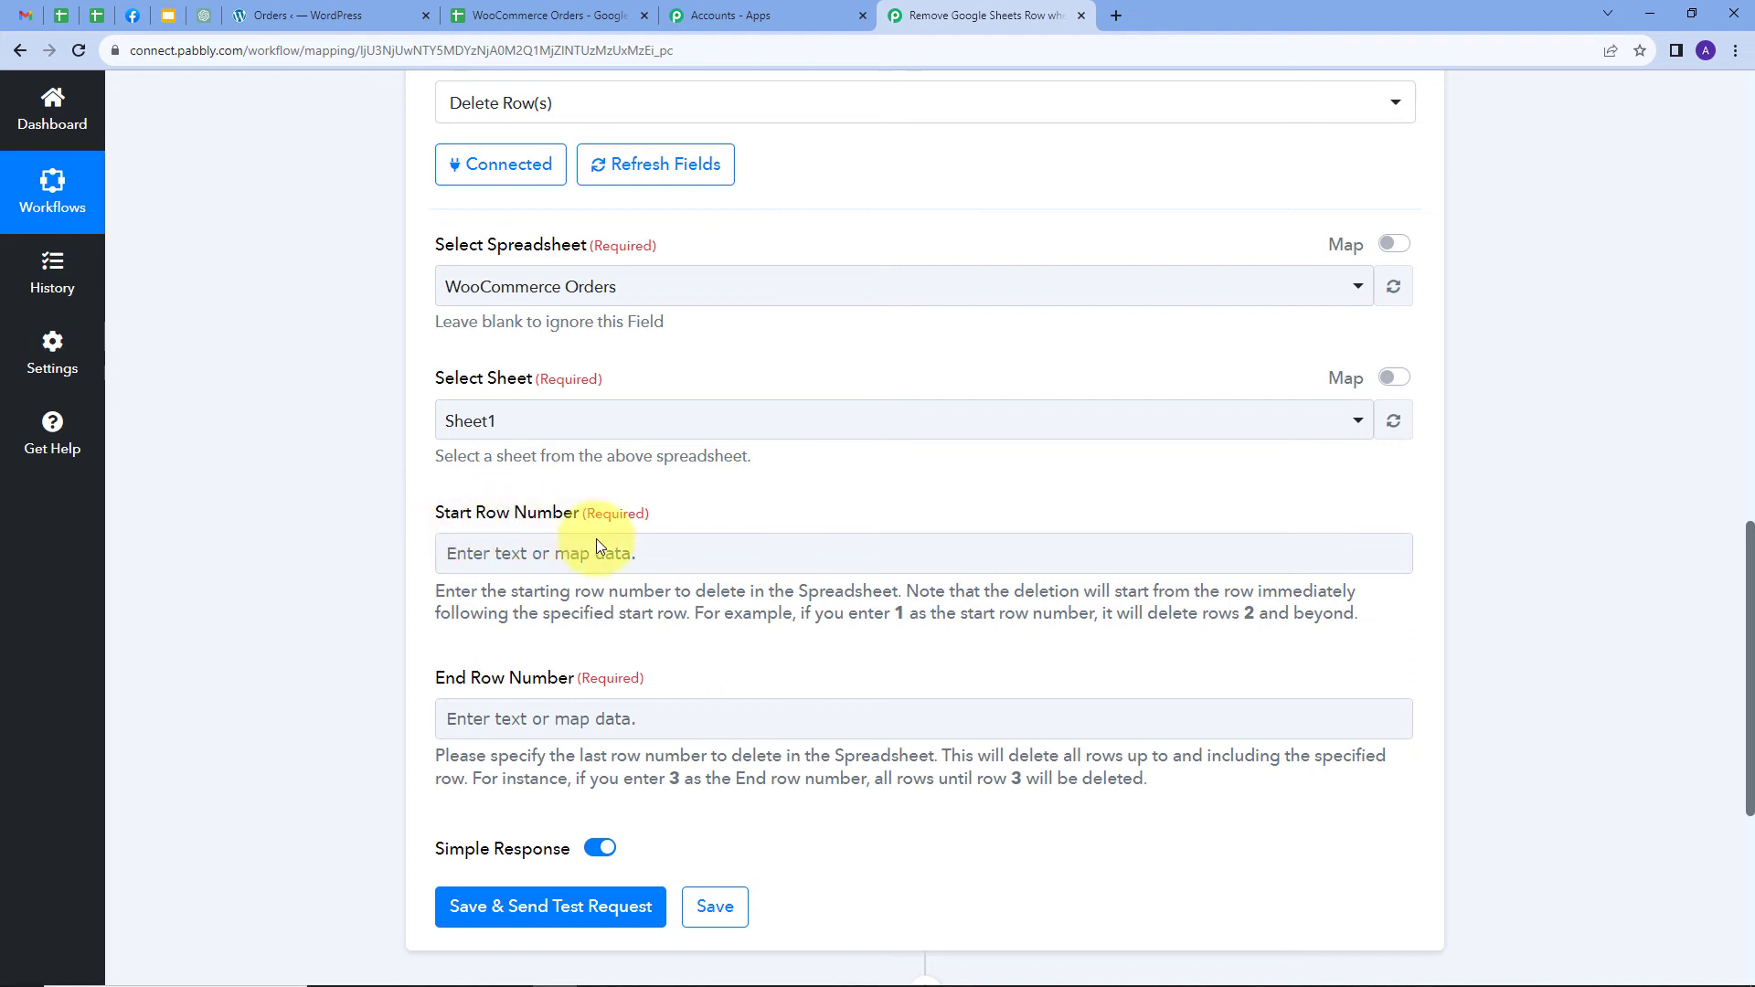
Map step 3's Result into the Start Row Number field
click(596, 548)
scroll(893, 580, down, 2)
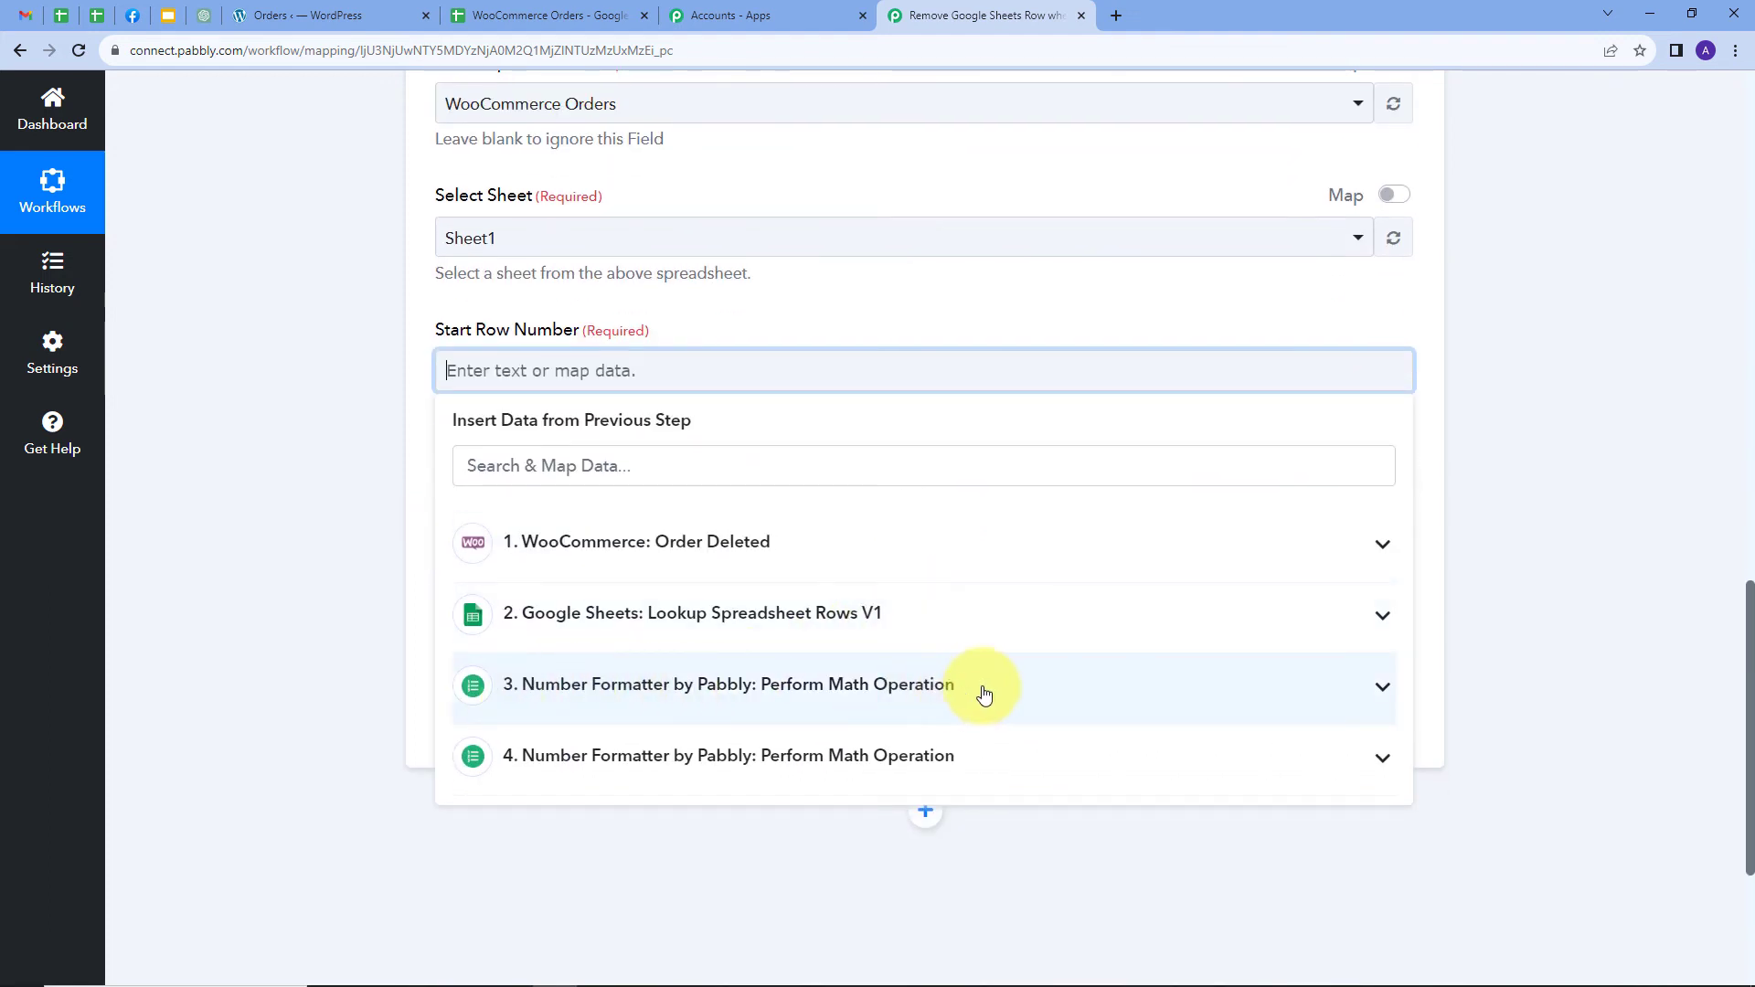
click(984, 697)
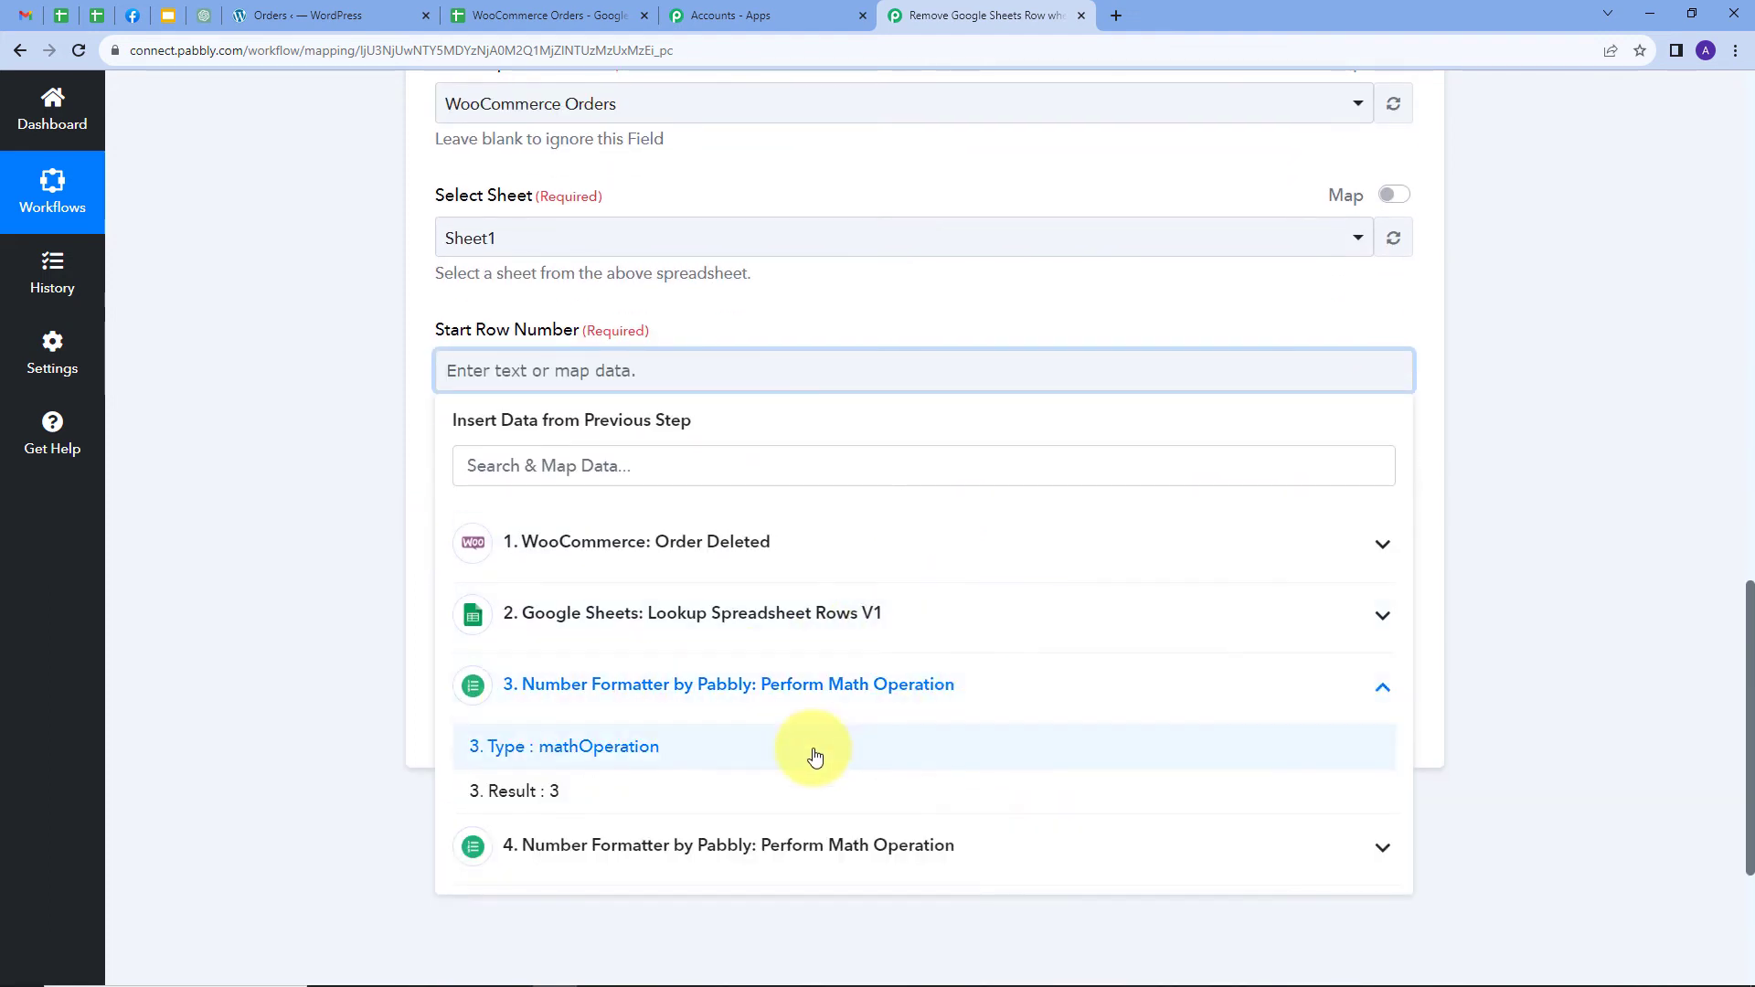
click(526, 794)
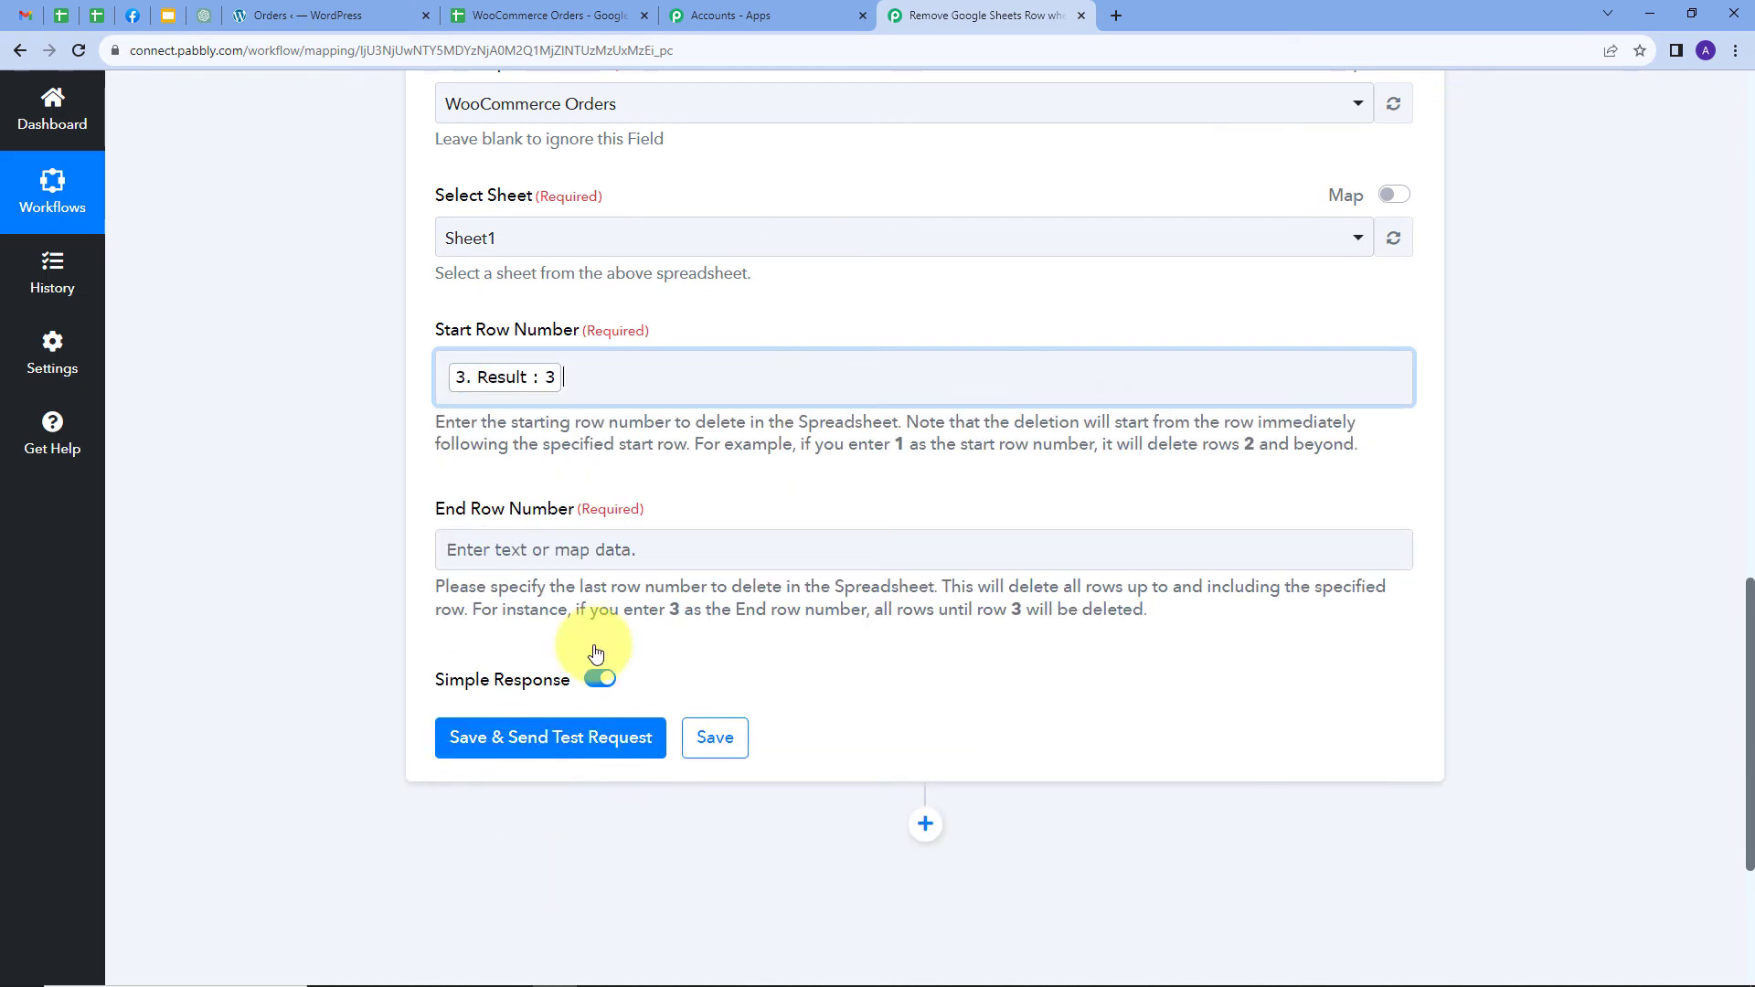
Map step 4's Result into the End Row Number field
click(458, 547)
click(696, 538)
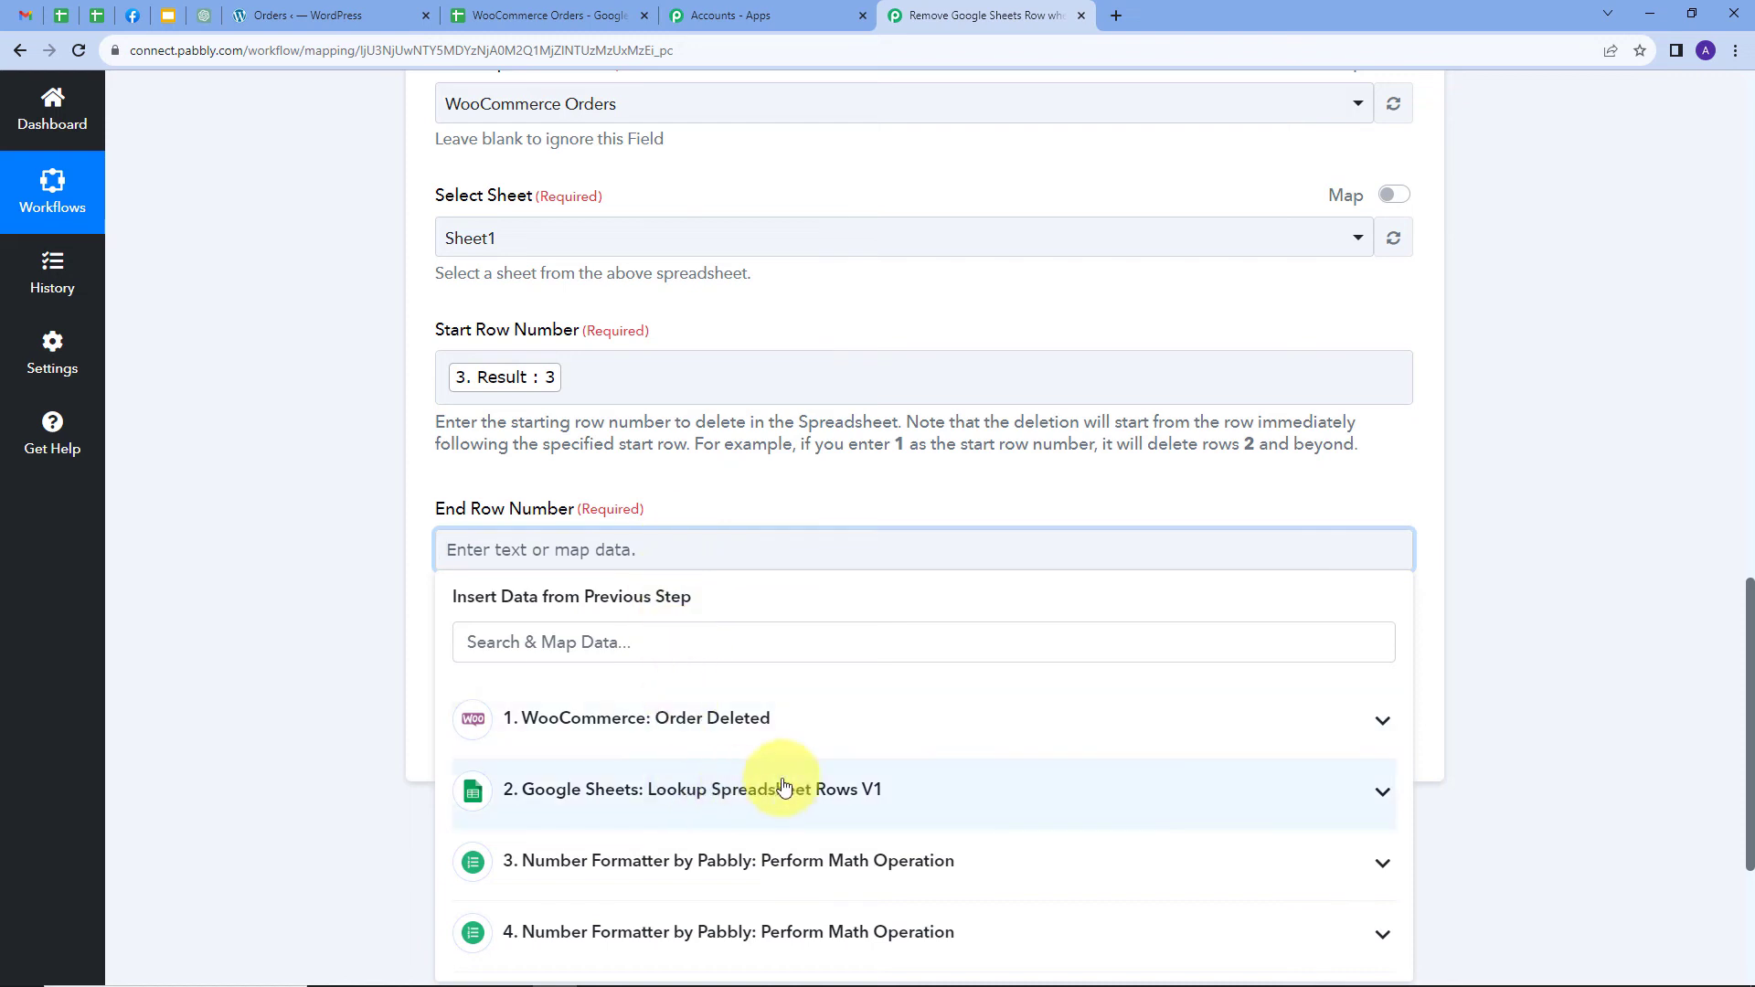
scroll(777, 823, down, 1)
click(804, 842)
scroll(494, 914, down, 1)
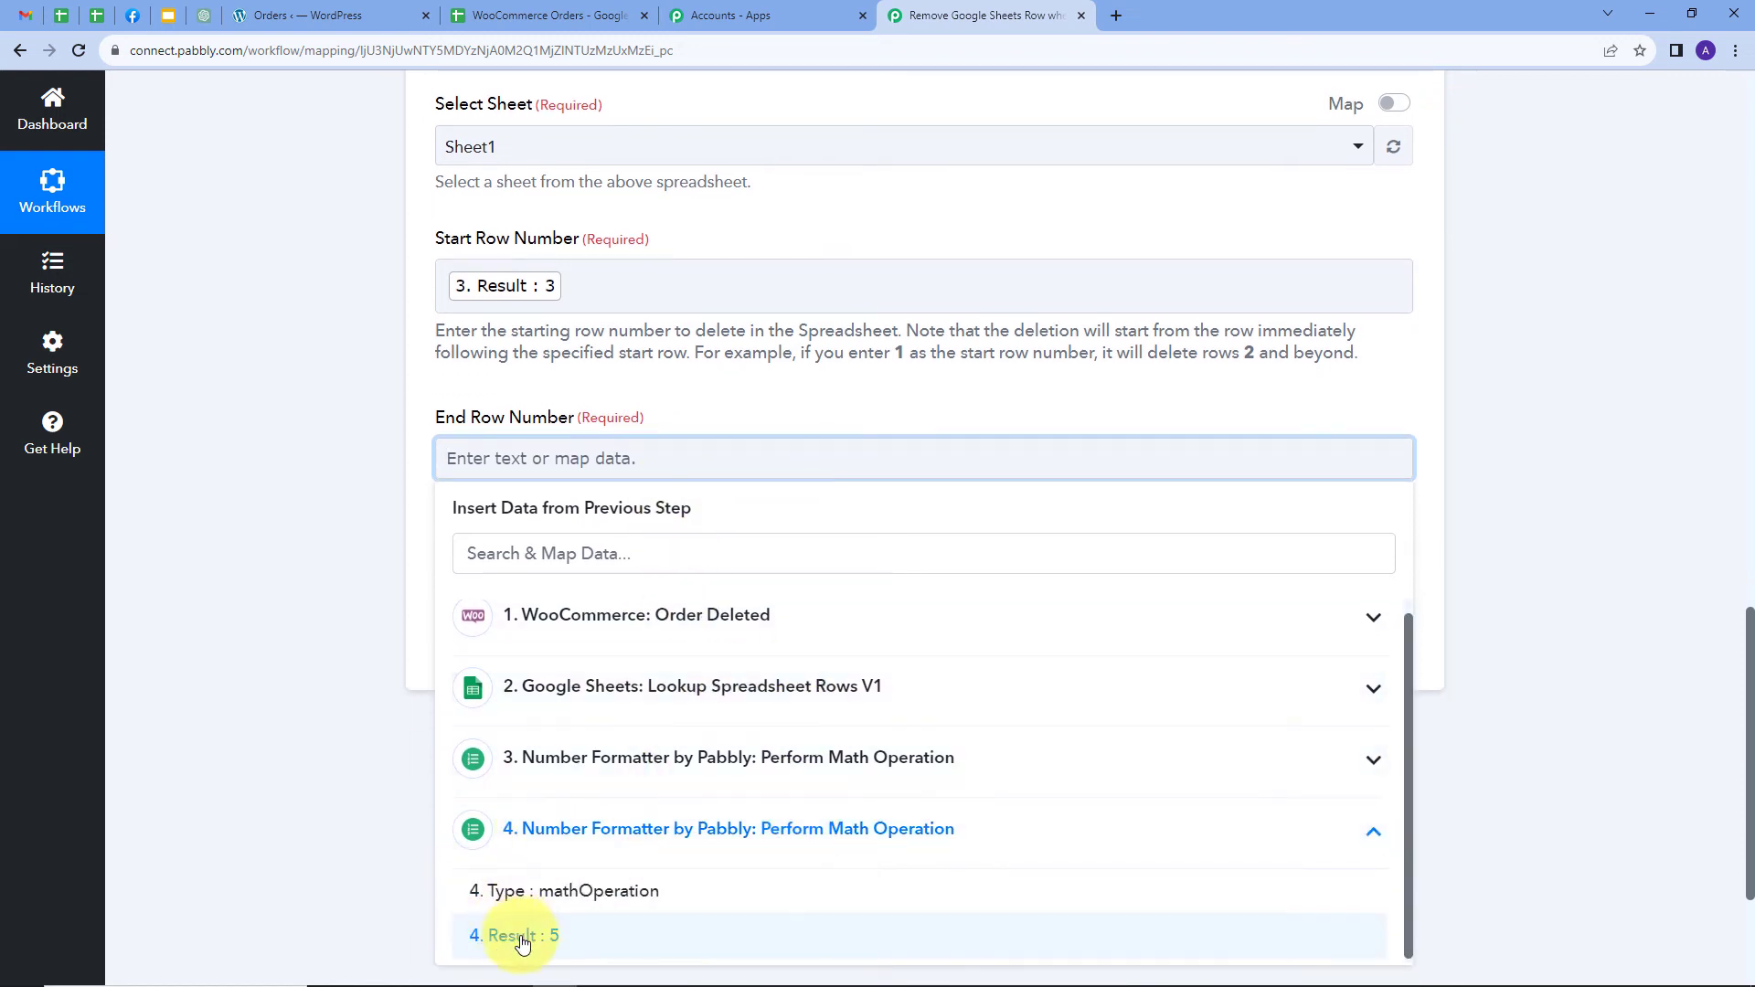
click(544, 937)
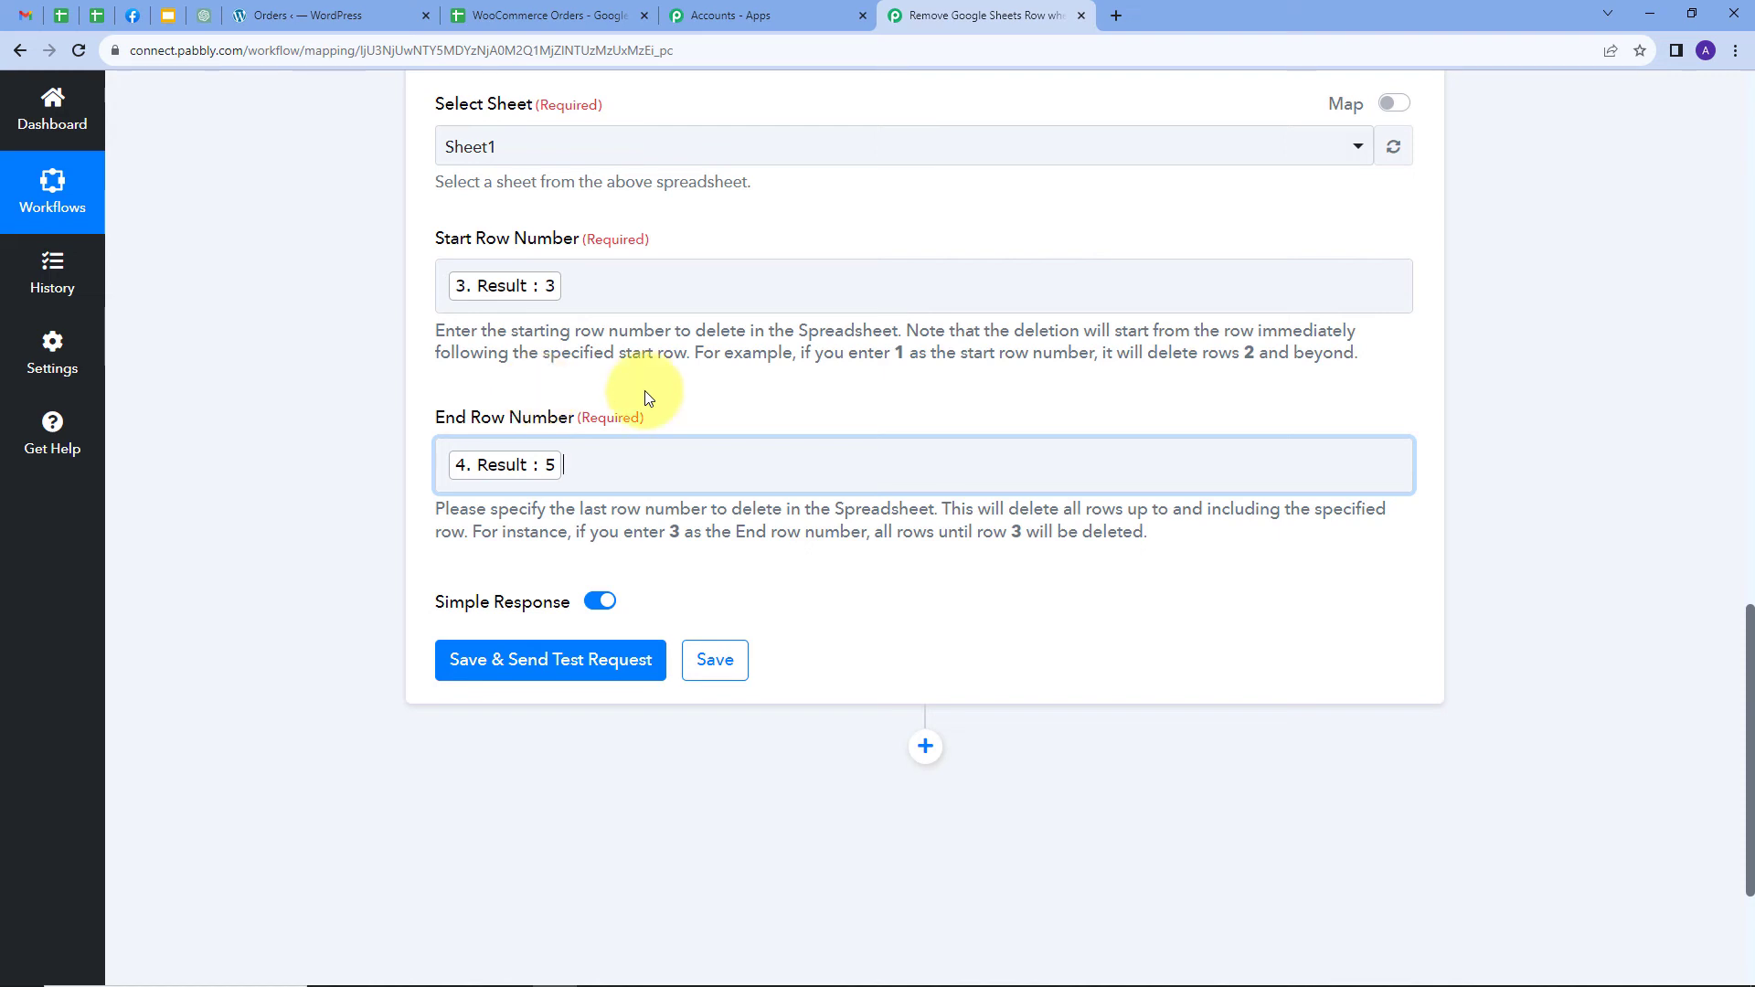
Check row 4 holding the Test Customer order in the WooCommerce Orders sheet, then return
click(540, 16)
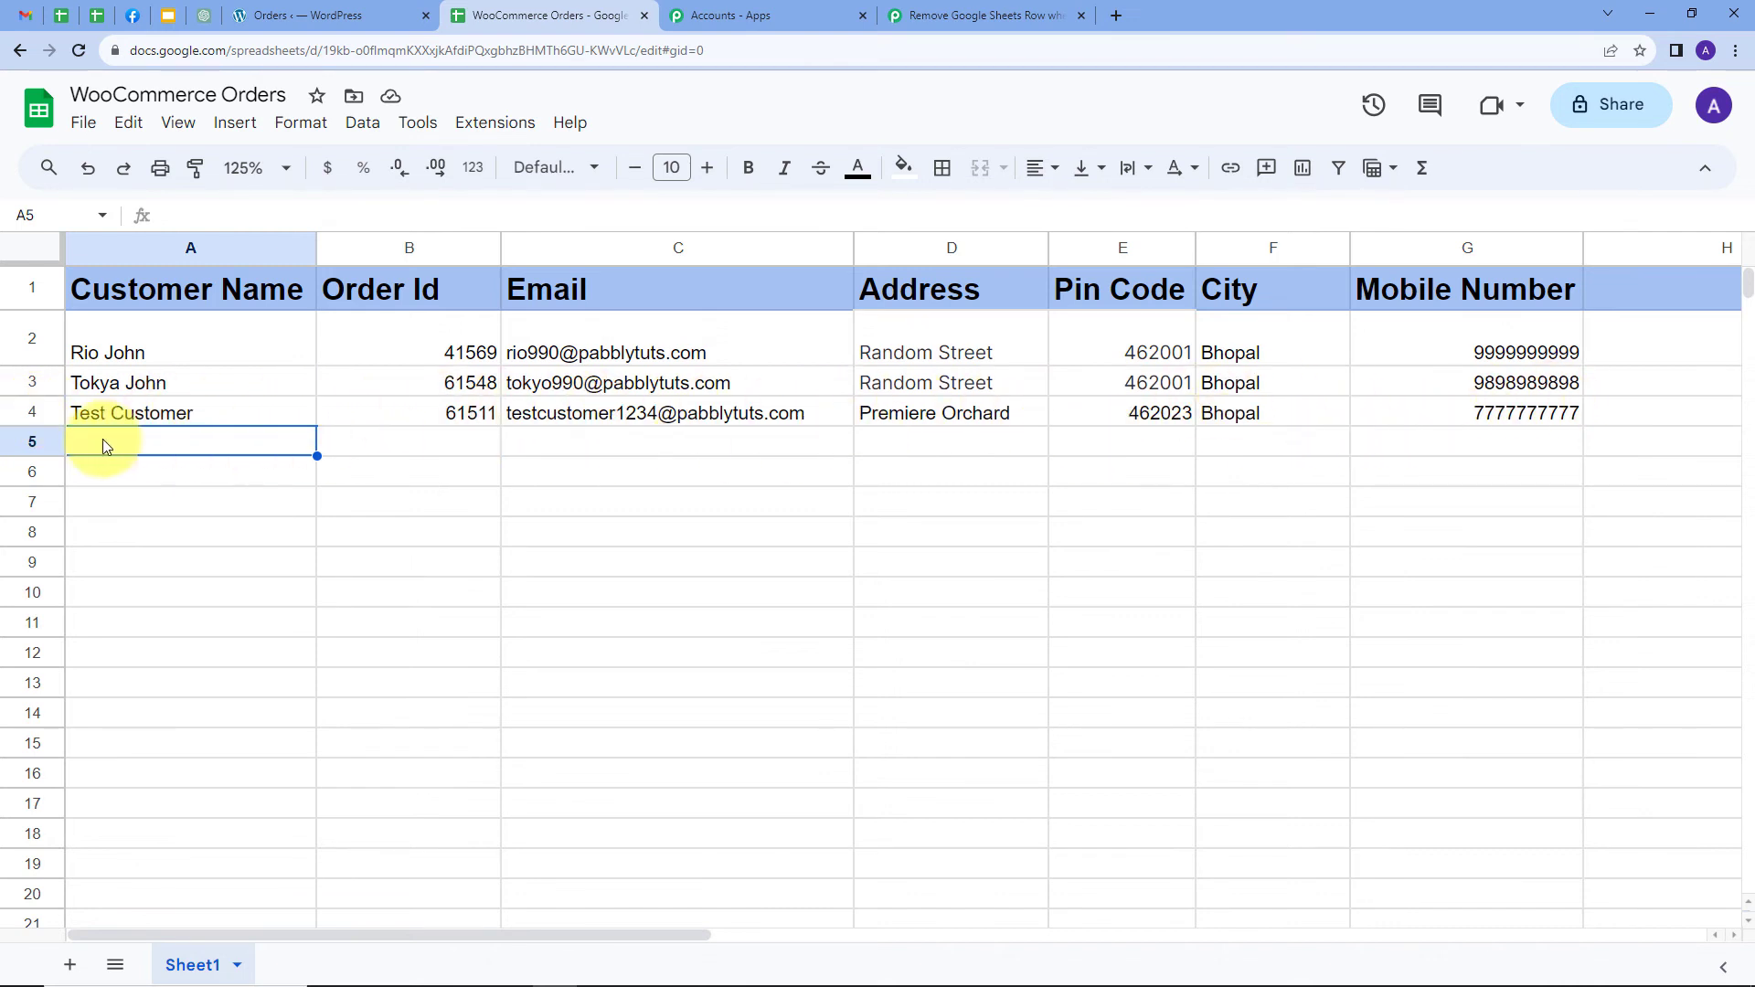
click(46, 417)
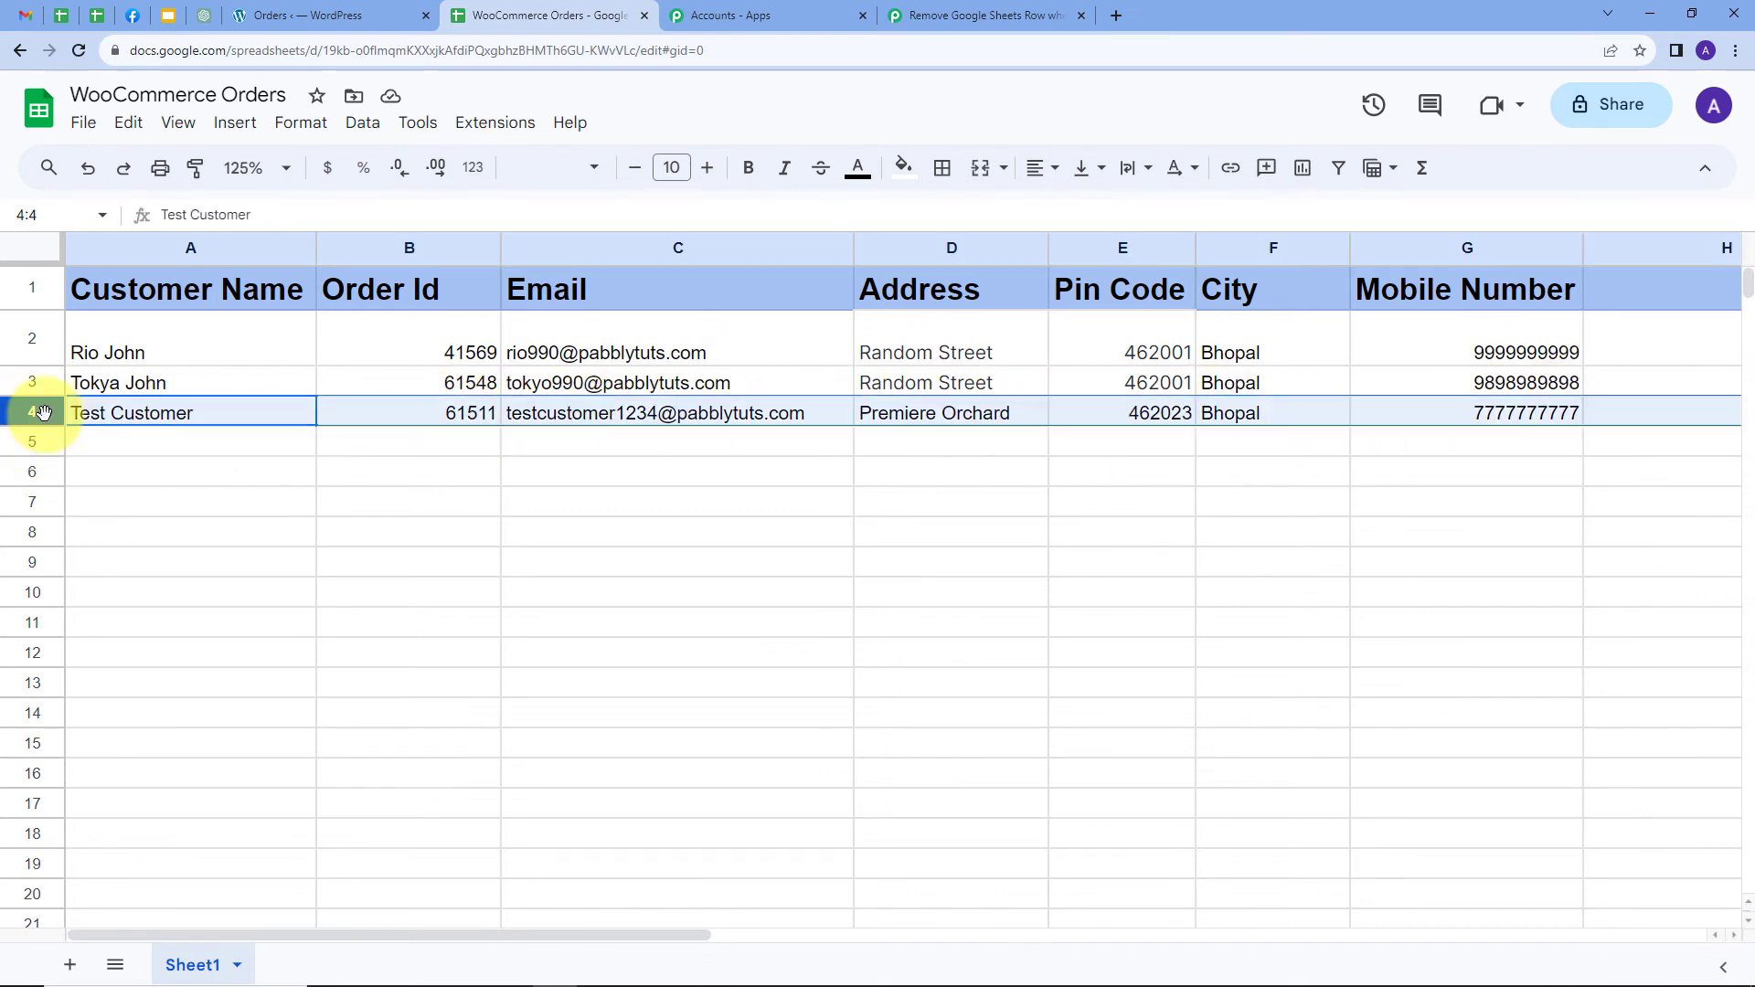
click(92, 448)
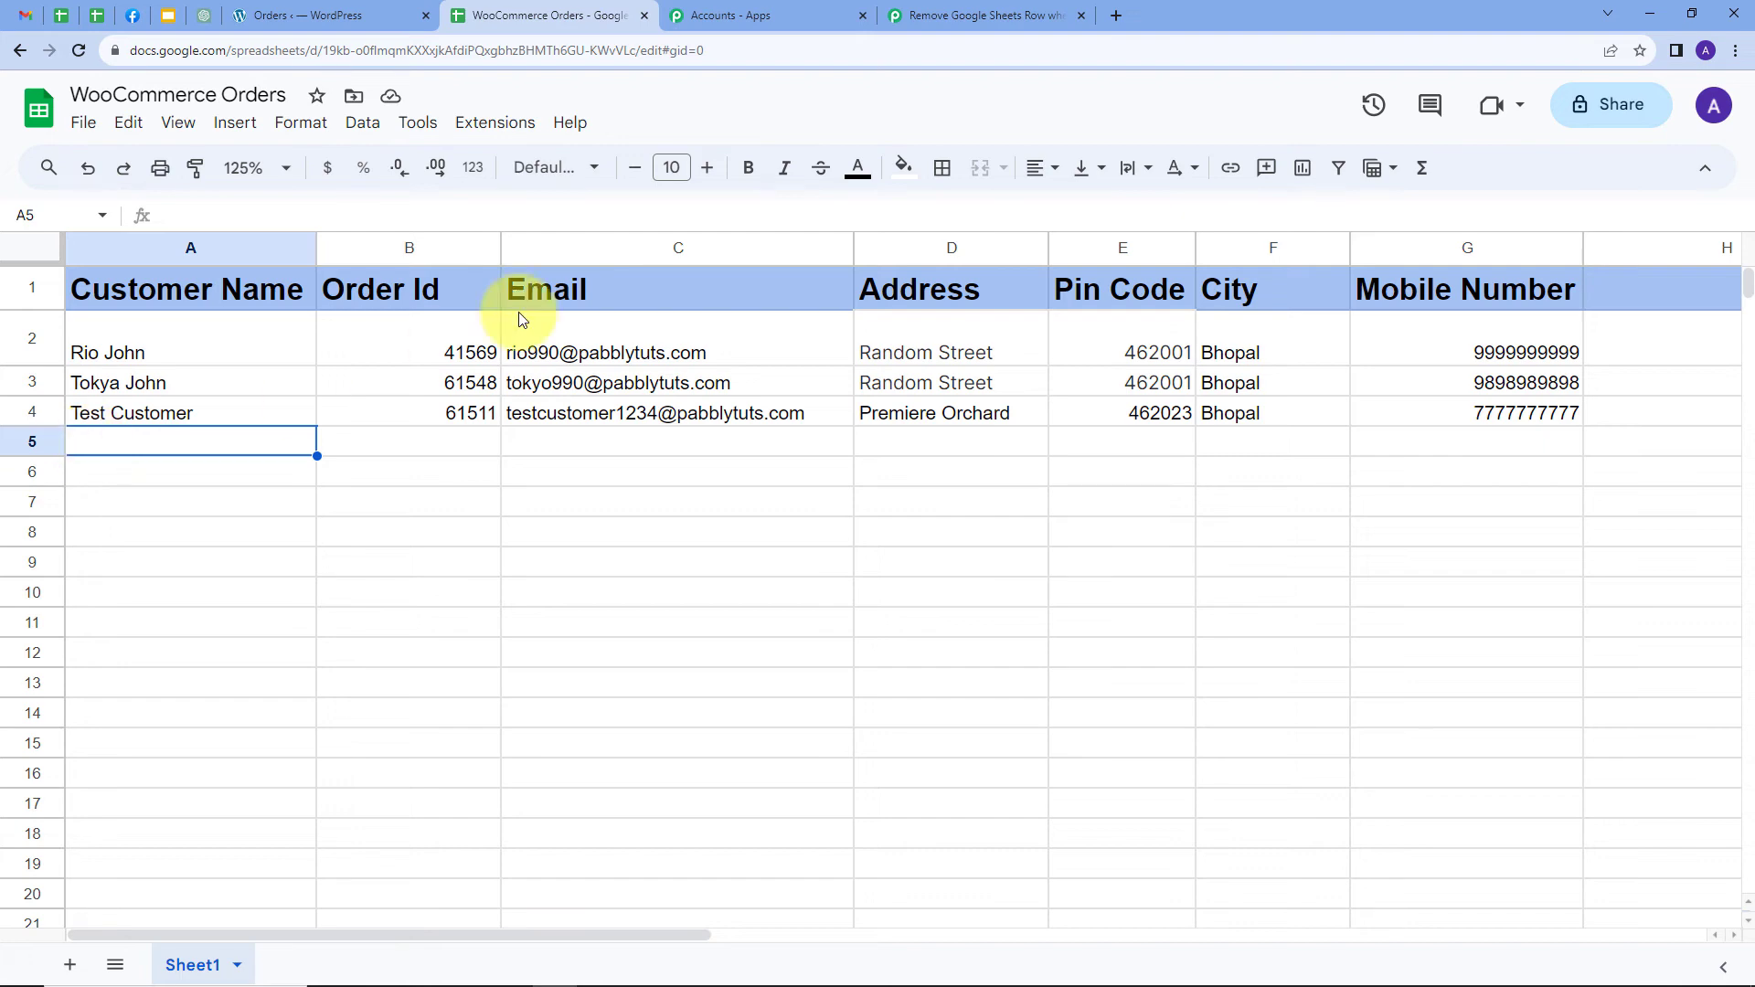
click(940, 11)
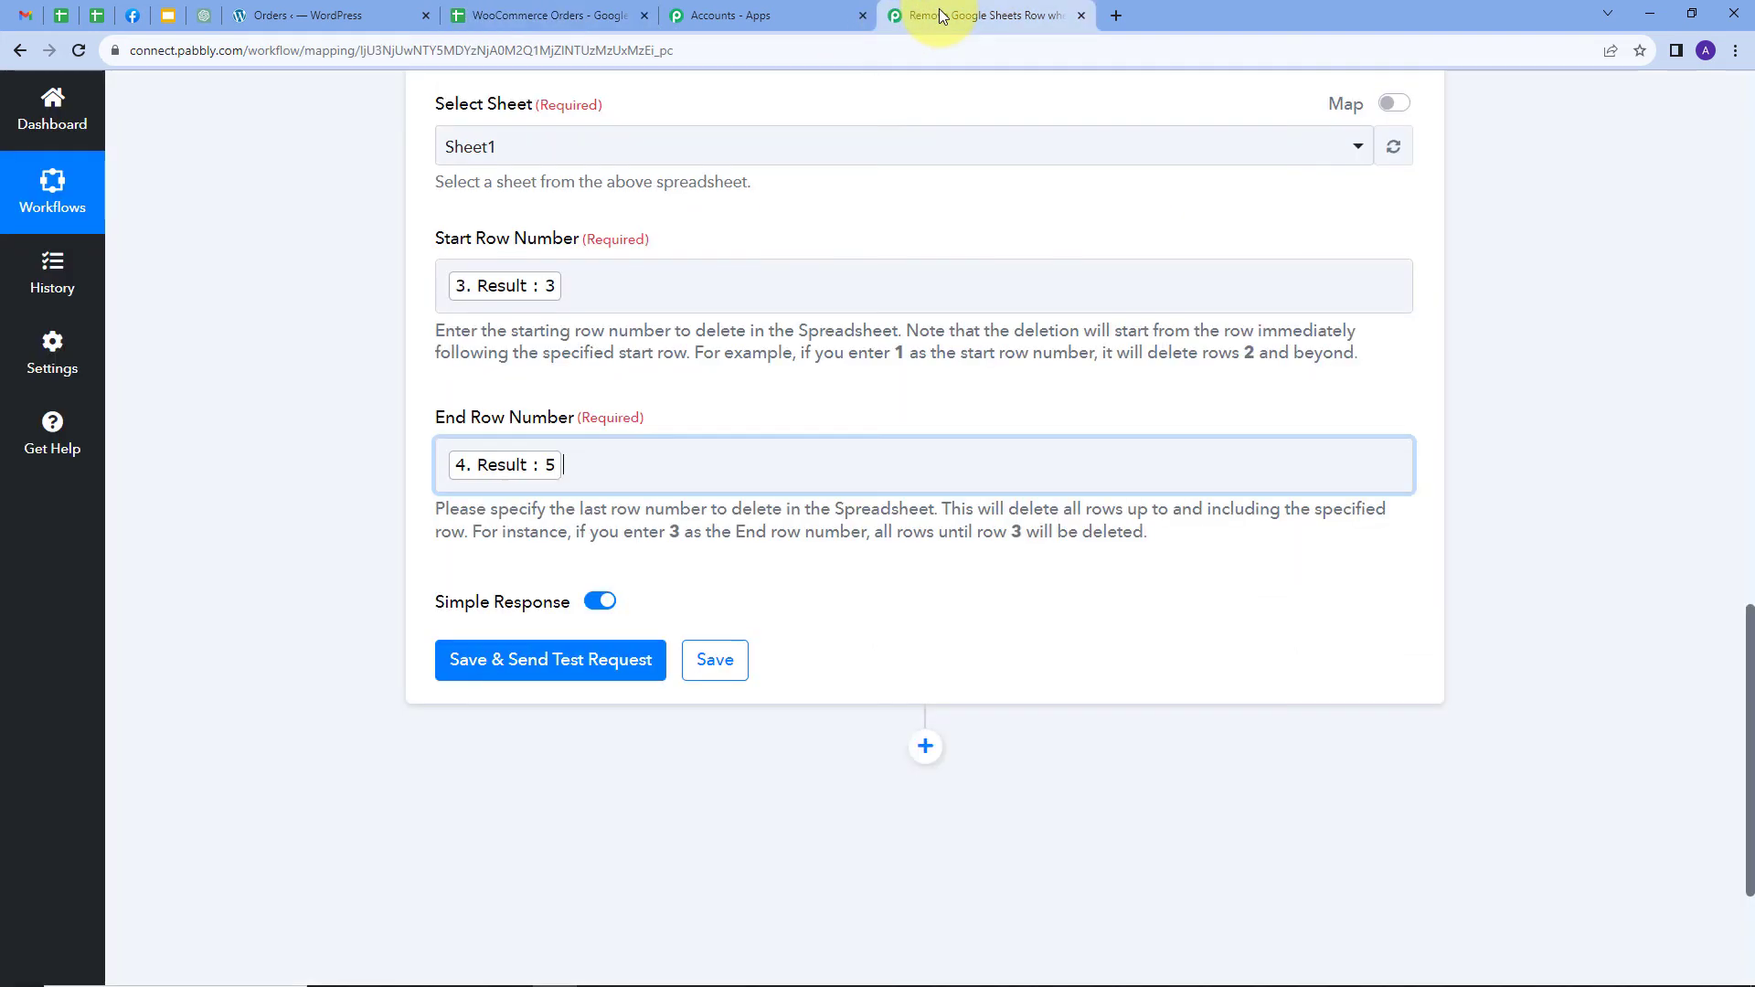
Save and test the Delete Row(s) step, then view the WooCommerce Orders spreadsheet
click(520, 652)
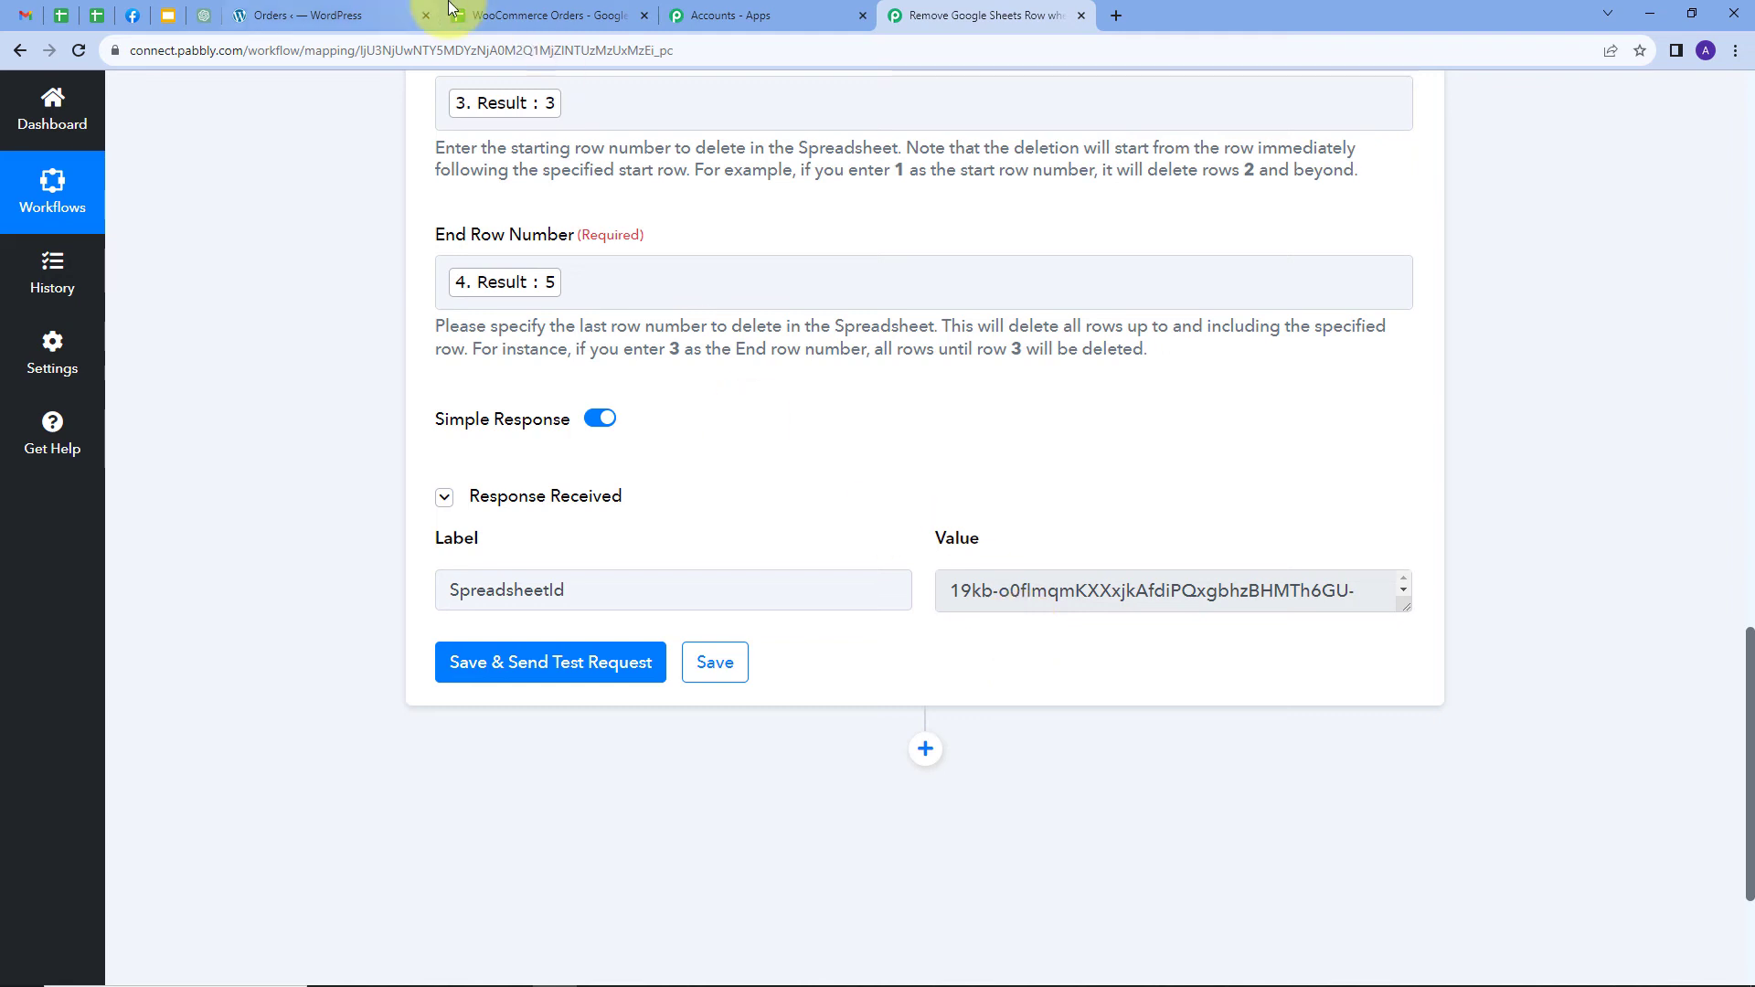
click(484, 16)
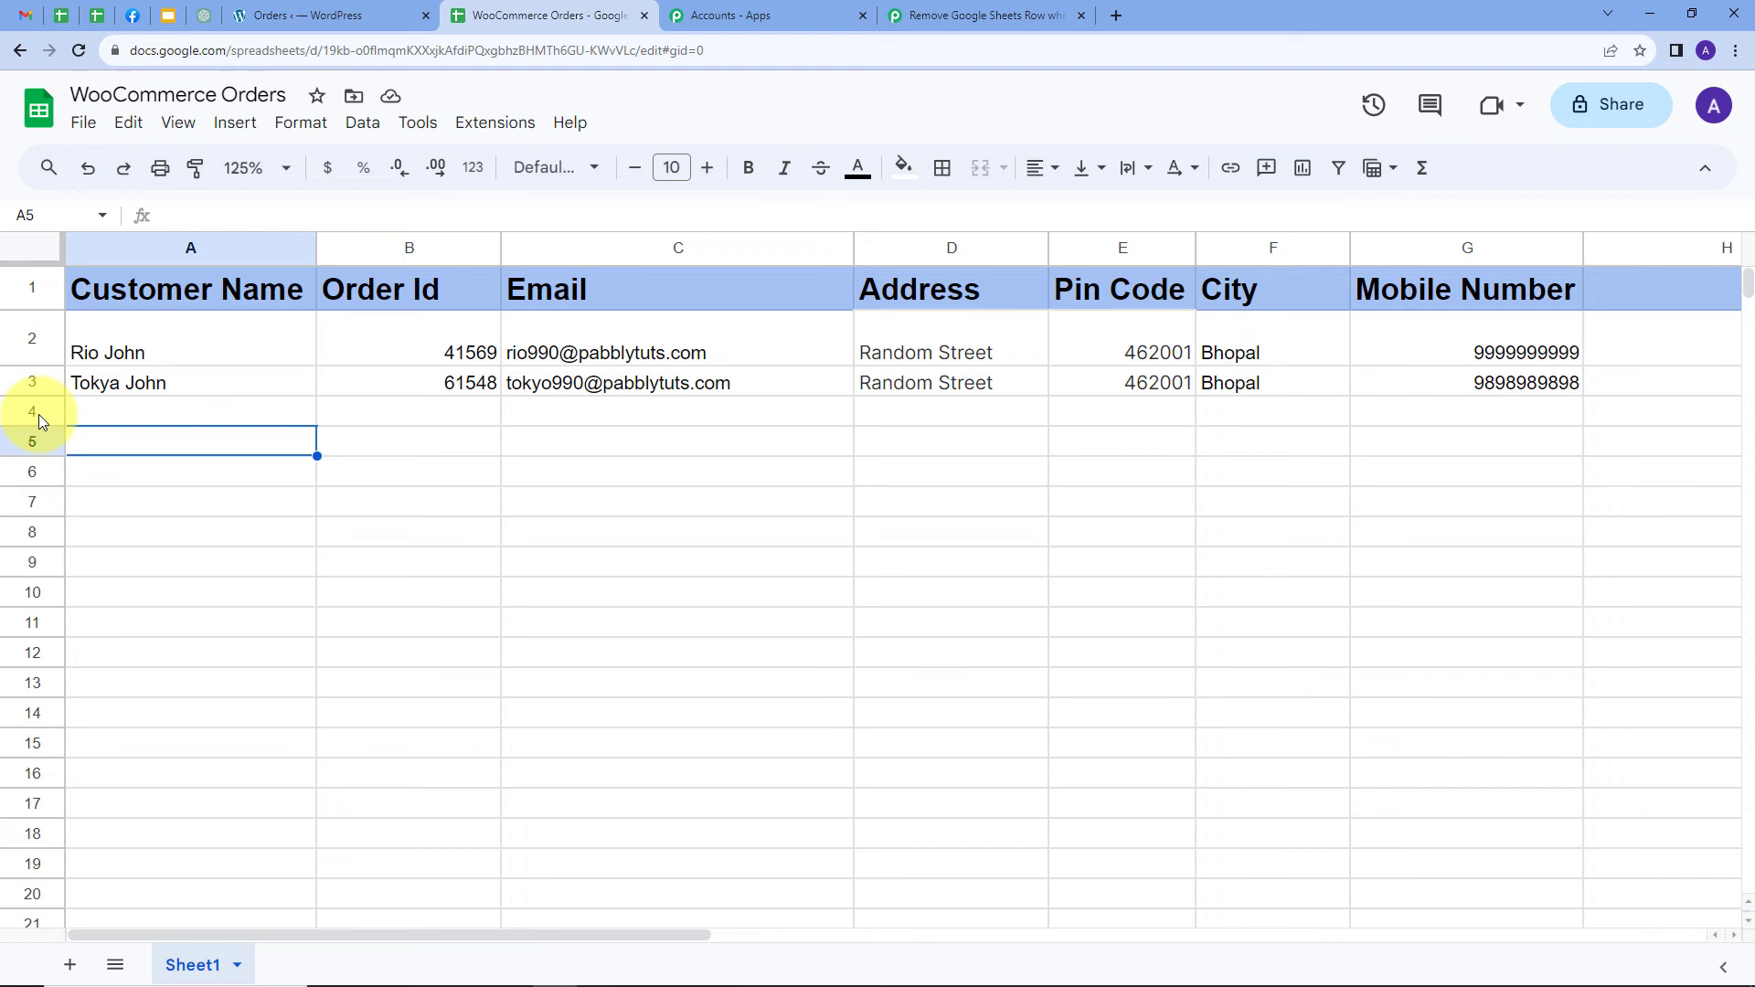
Verify row 4 is now empty in the sheet, then go back to the Pabbly workflow
click(110, 413)
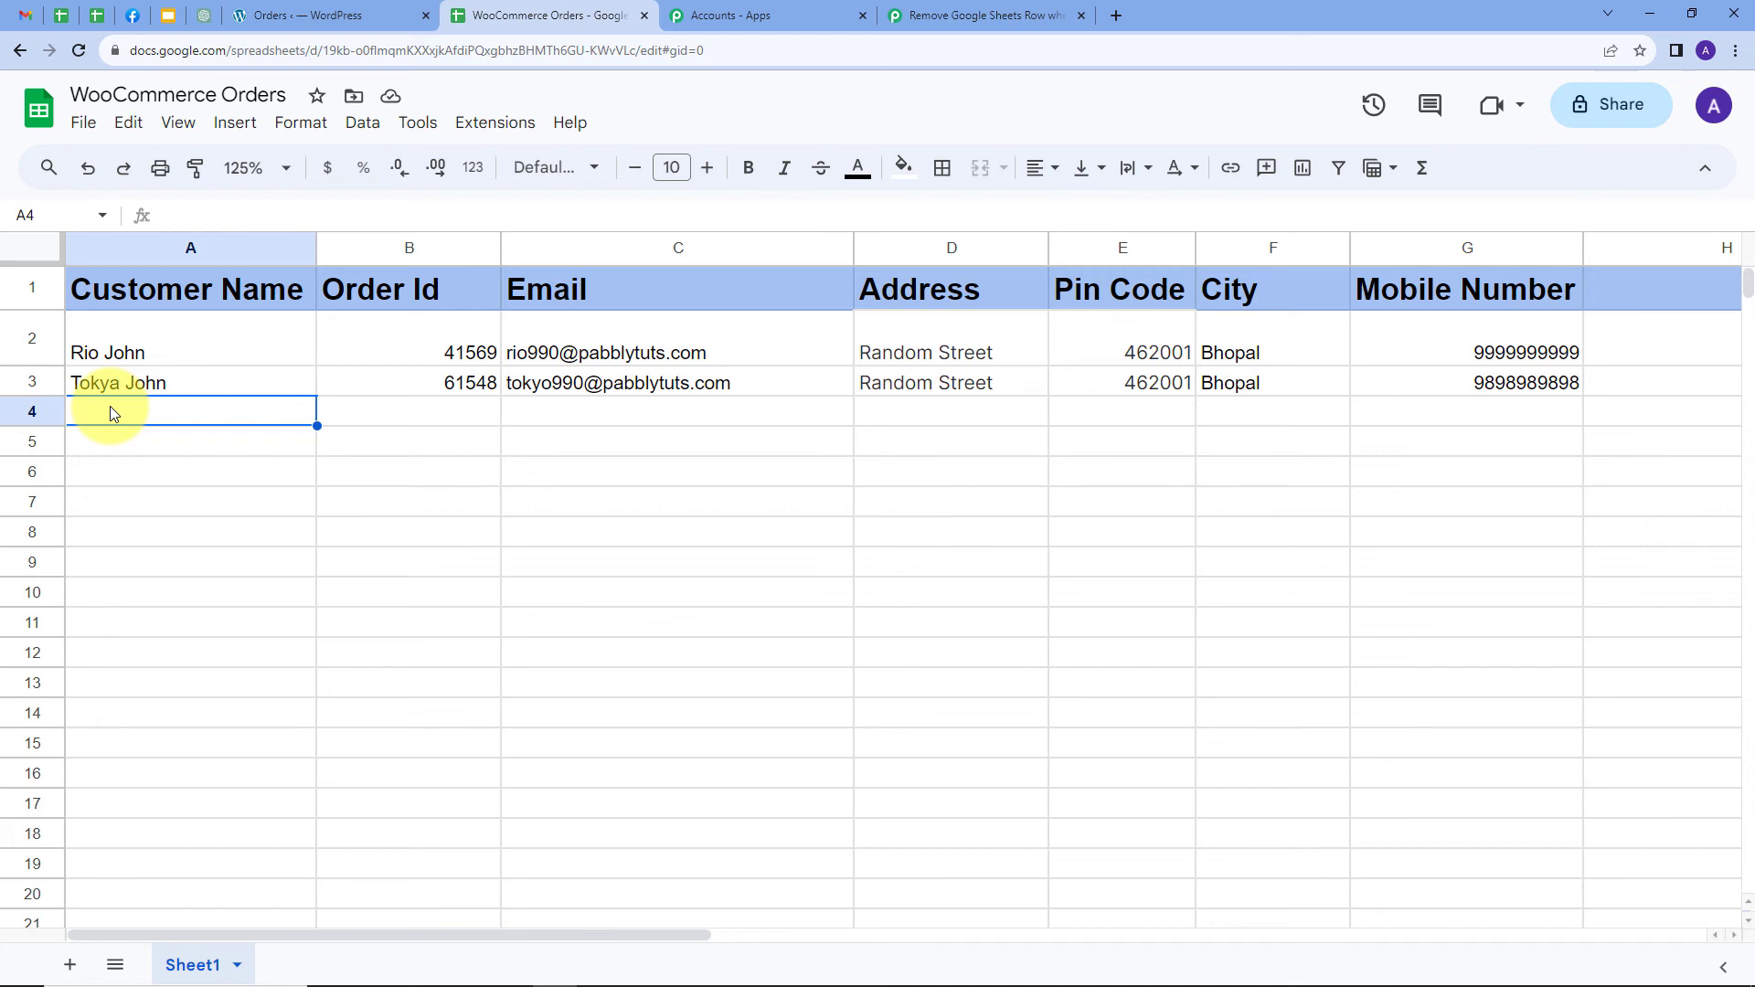
click(982, 16)
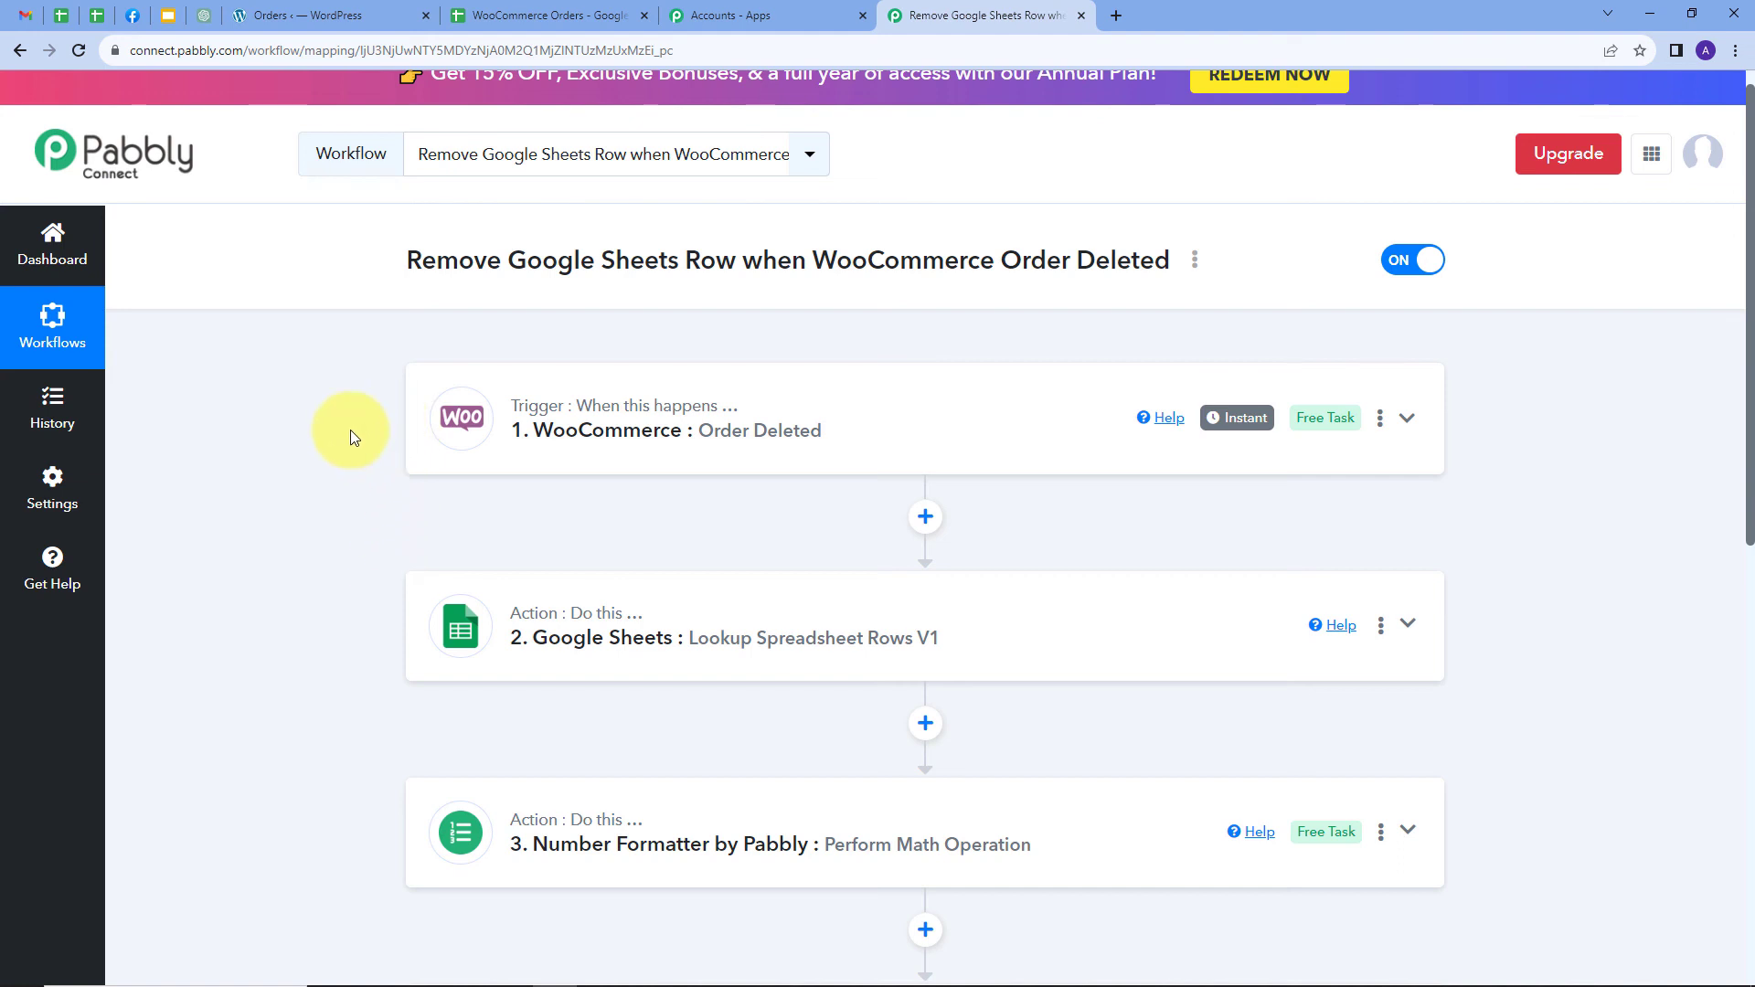
mouse_move(528, 417)
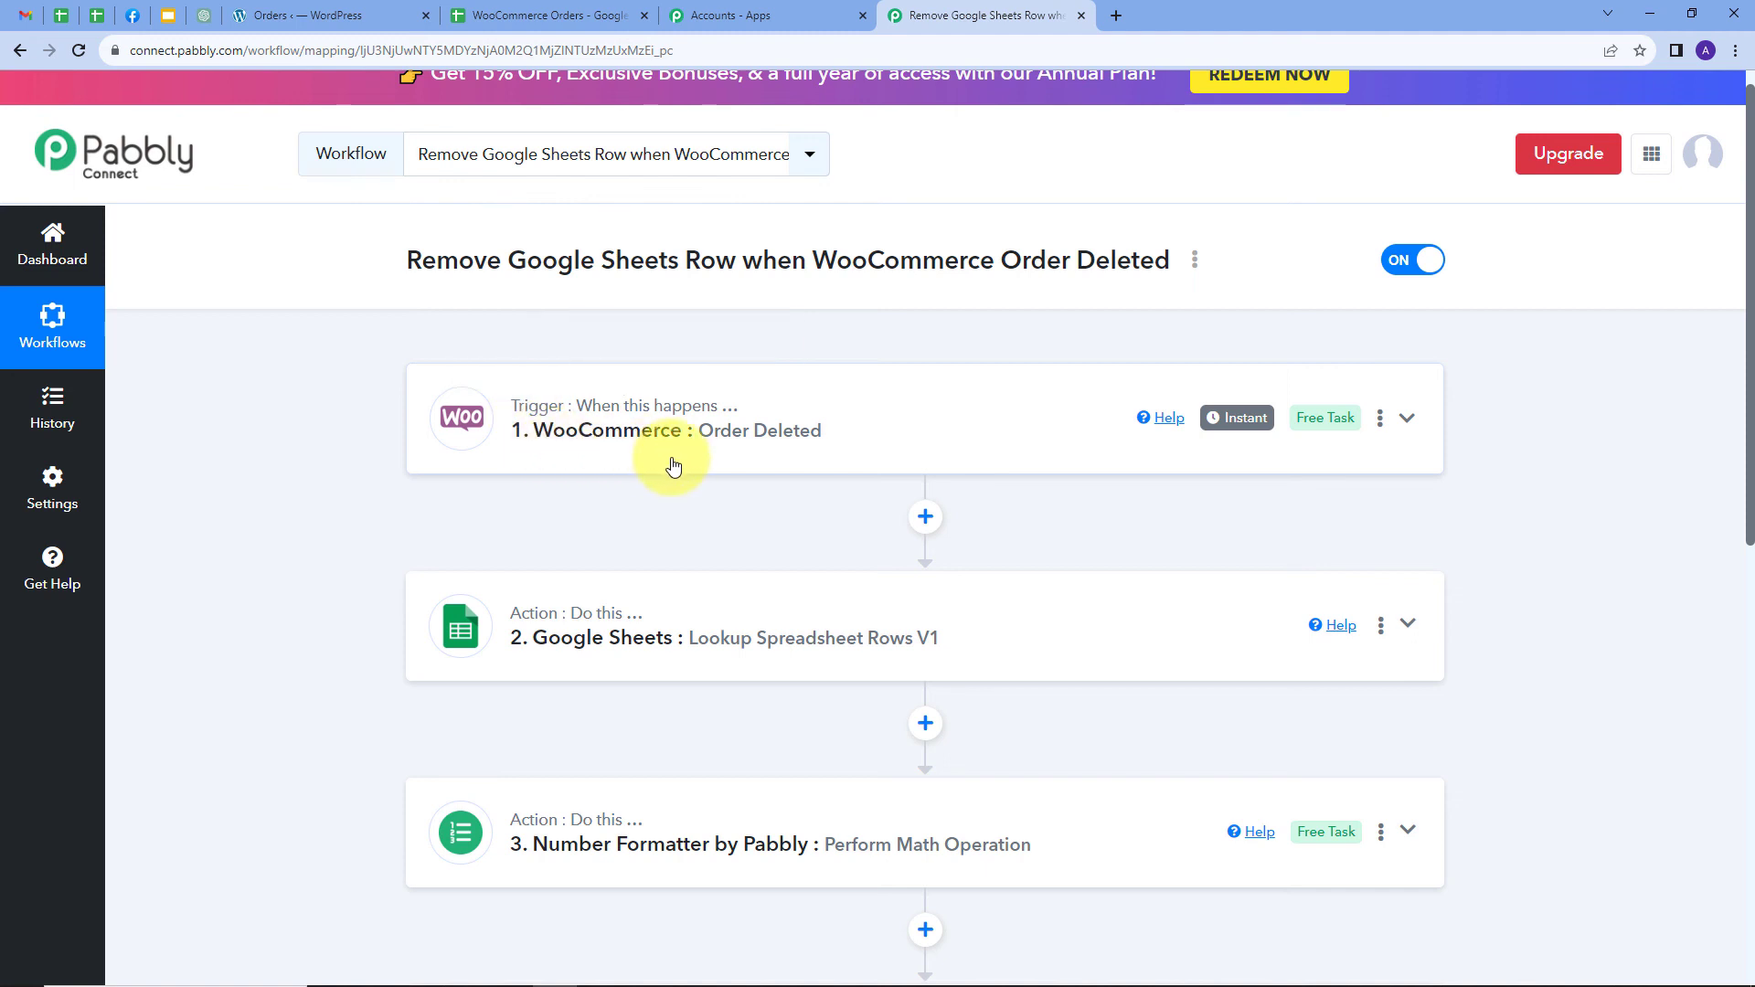
scroll(812, 457, down, 1)
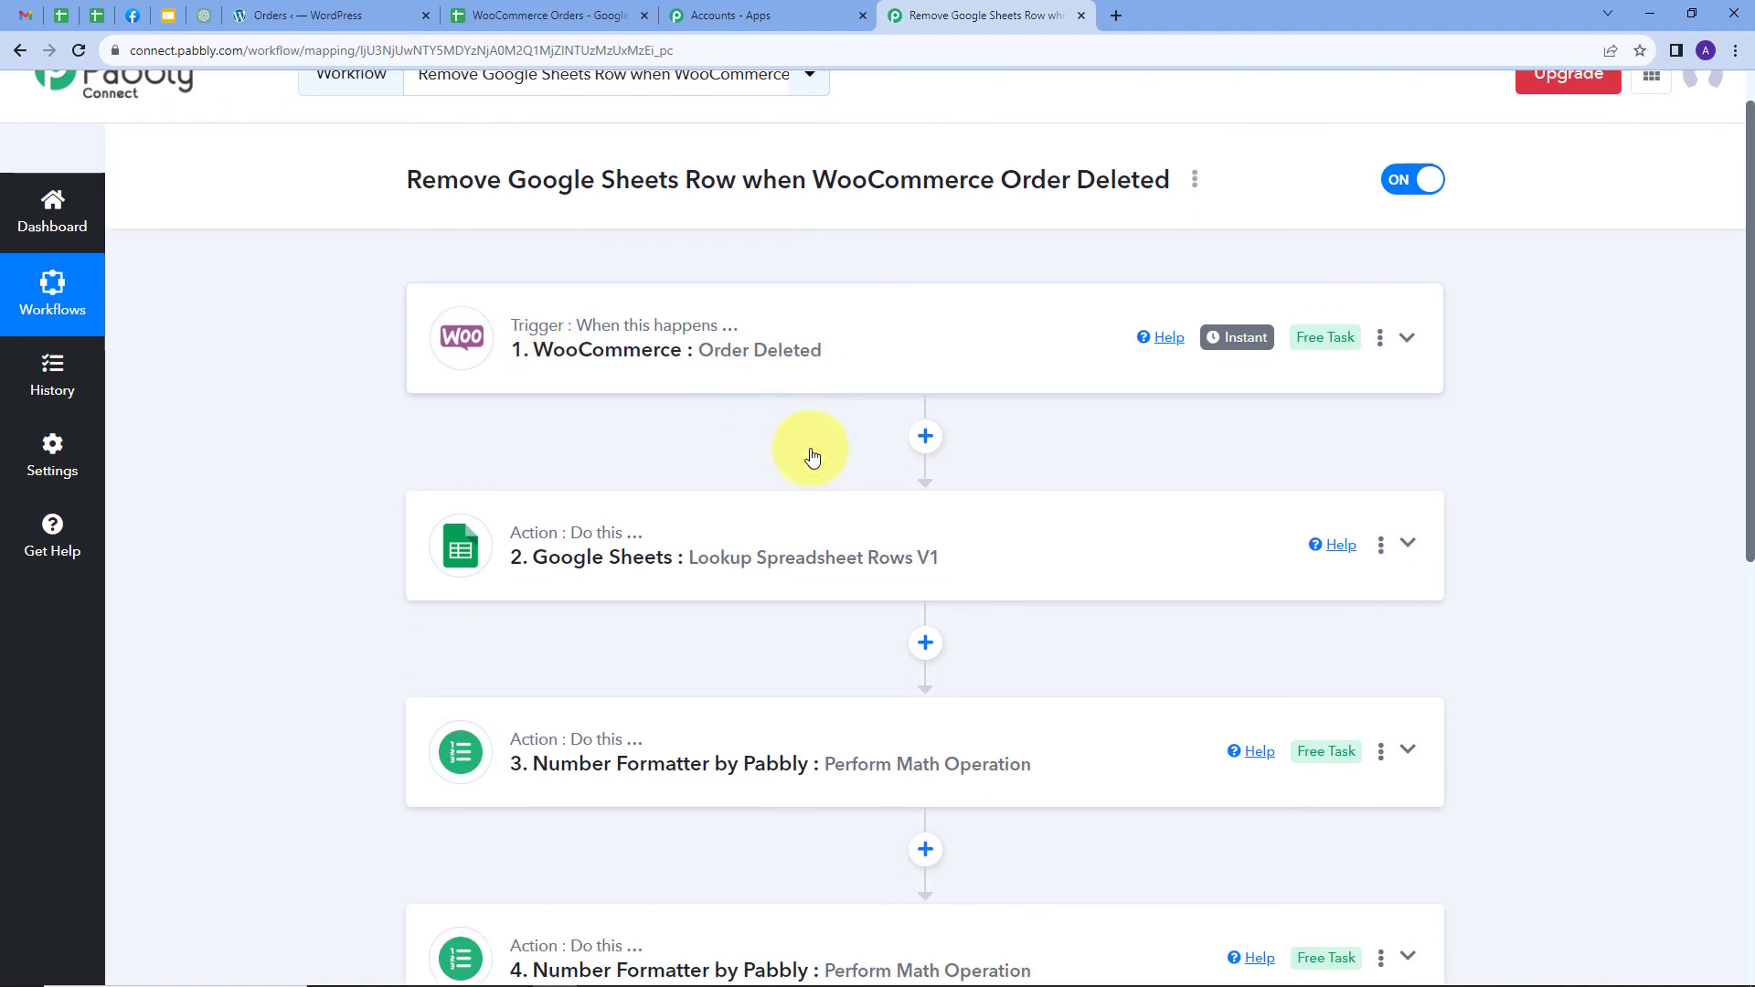
scroll(411, 475, down, 1)
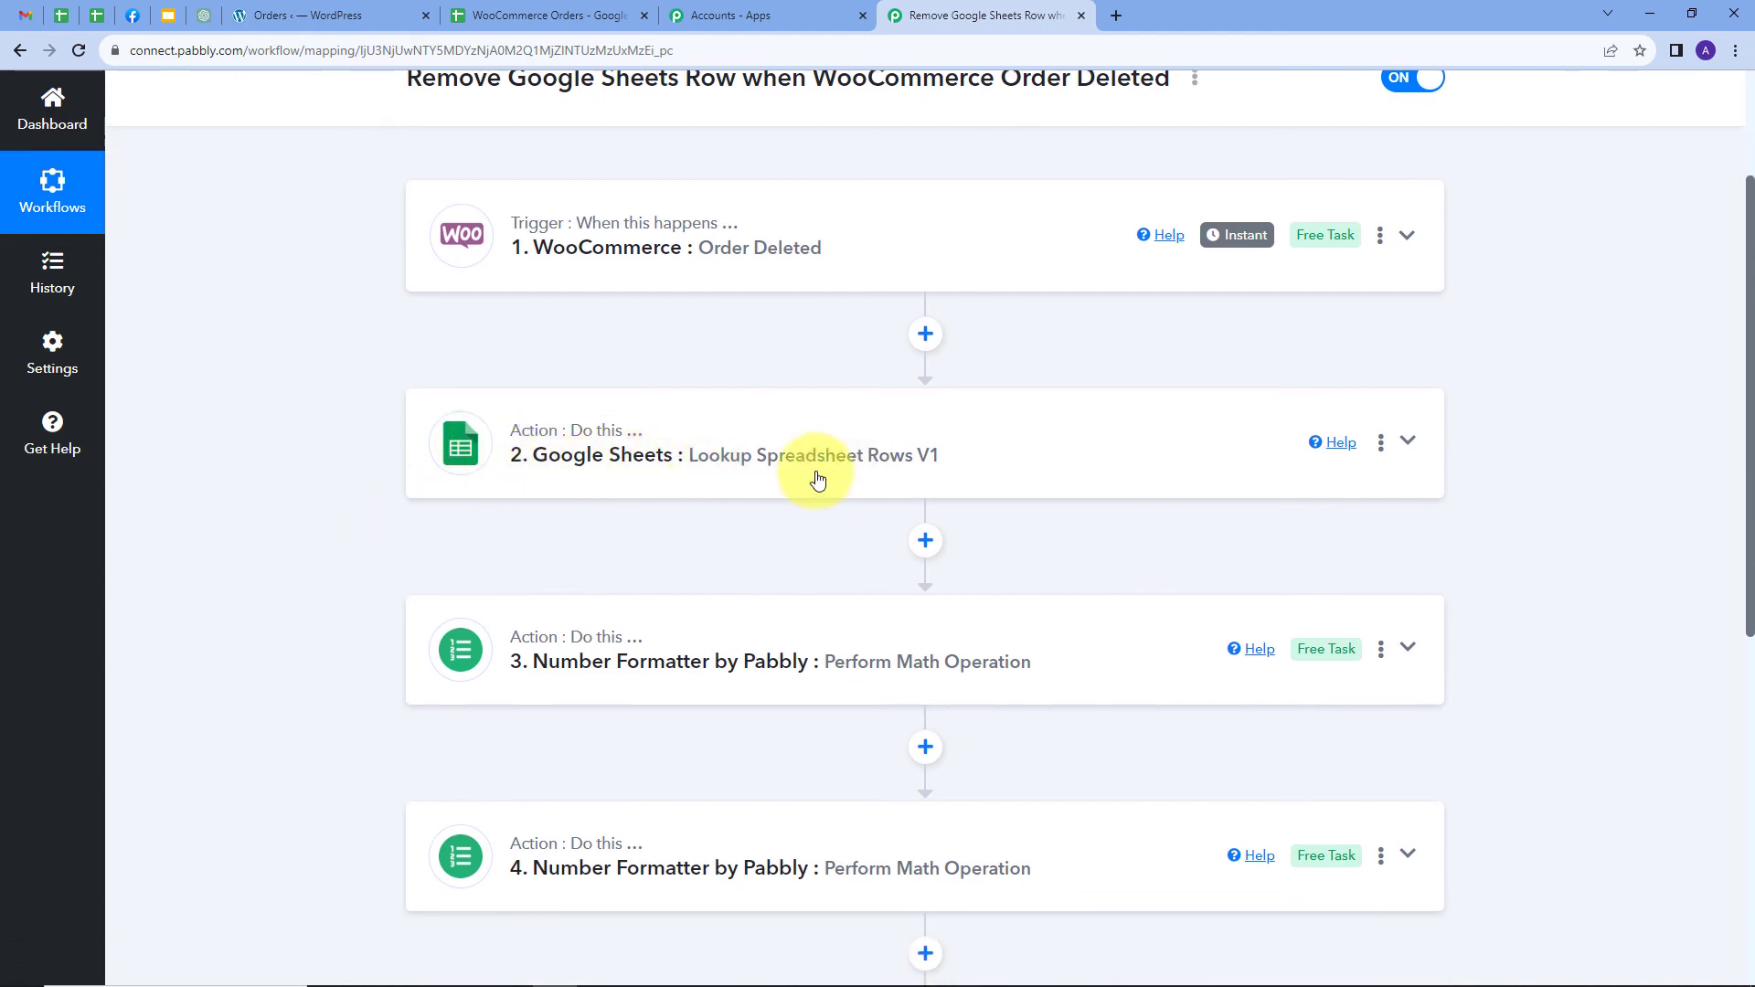
scroll(430, 423, down, 3)
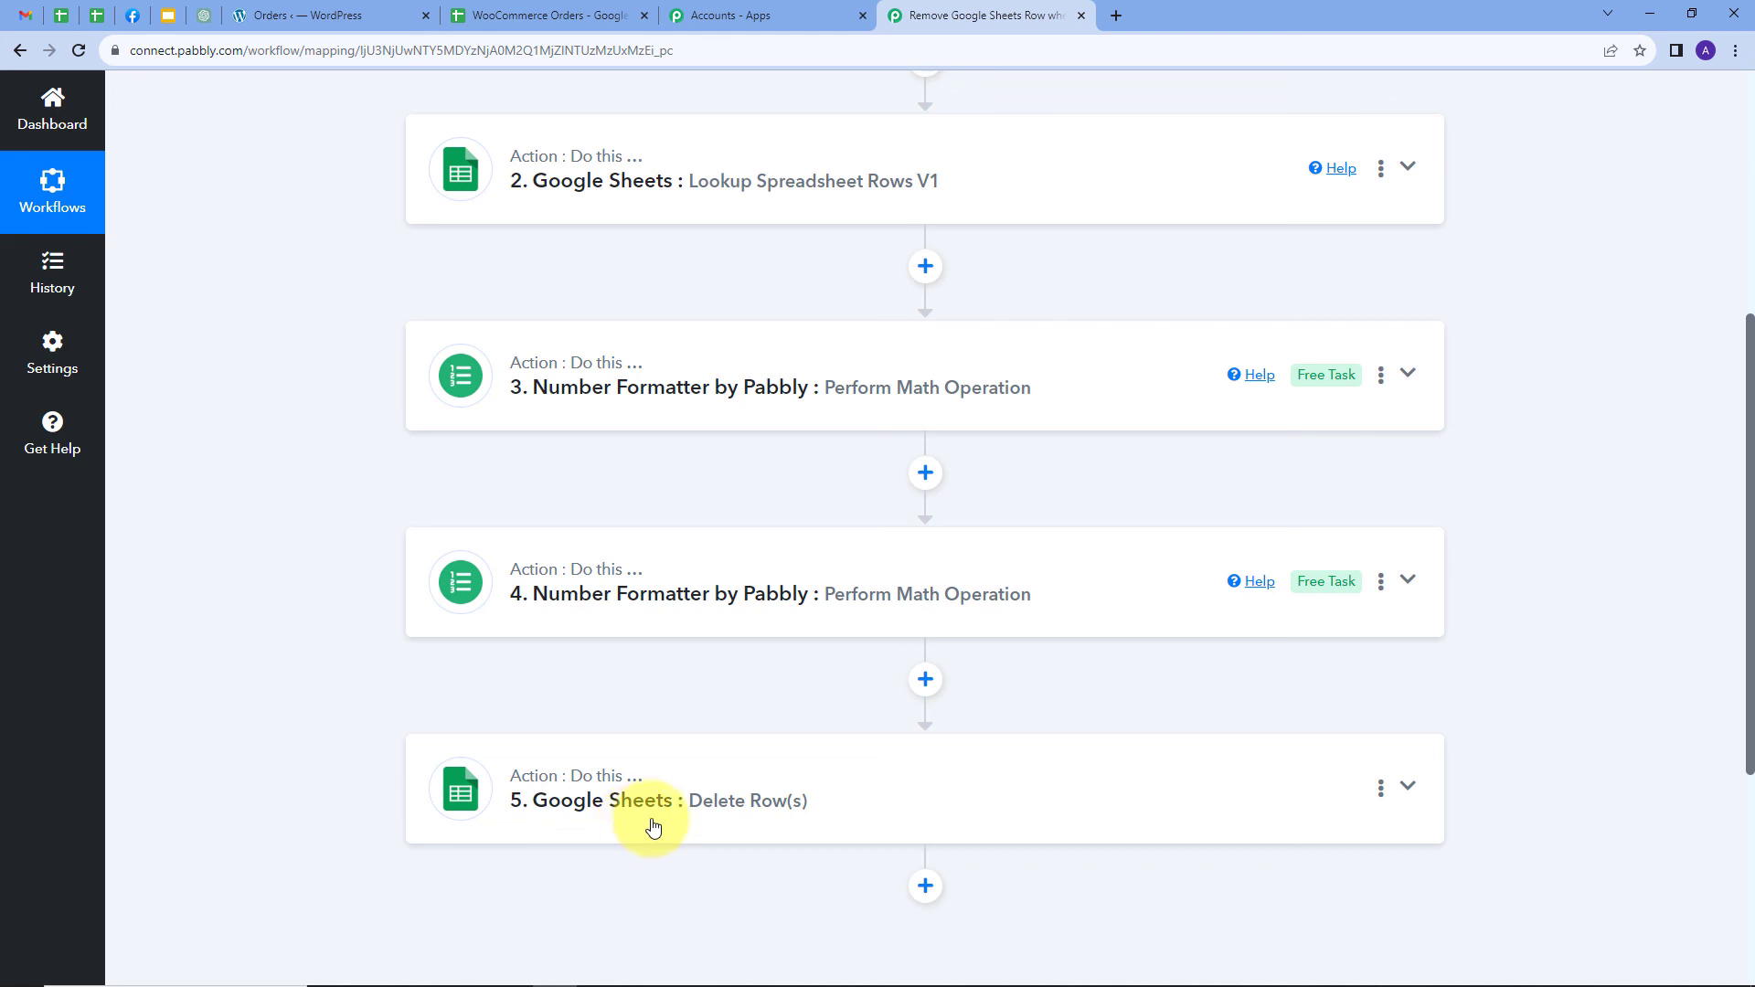
scroll(227, 551, up, 5)
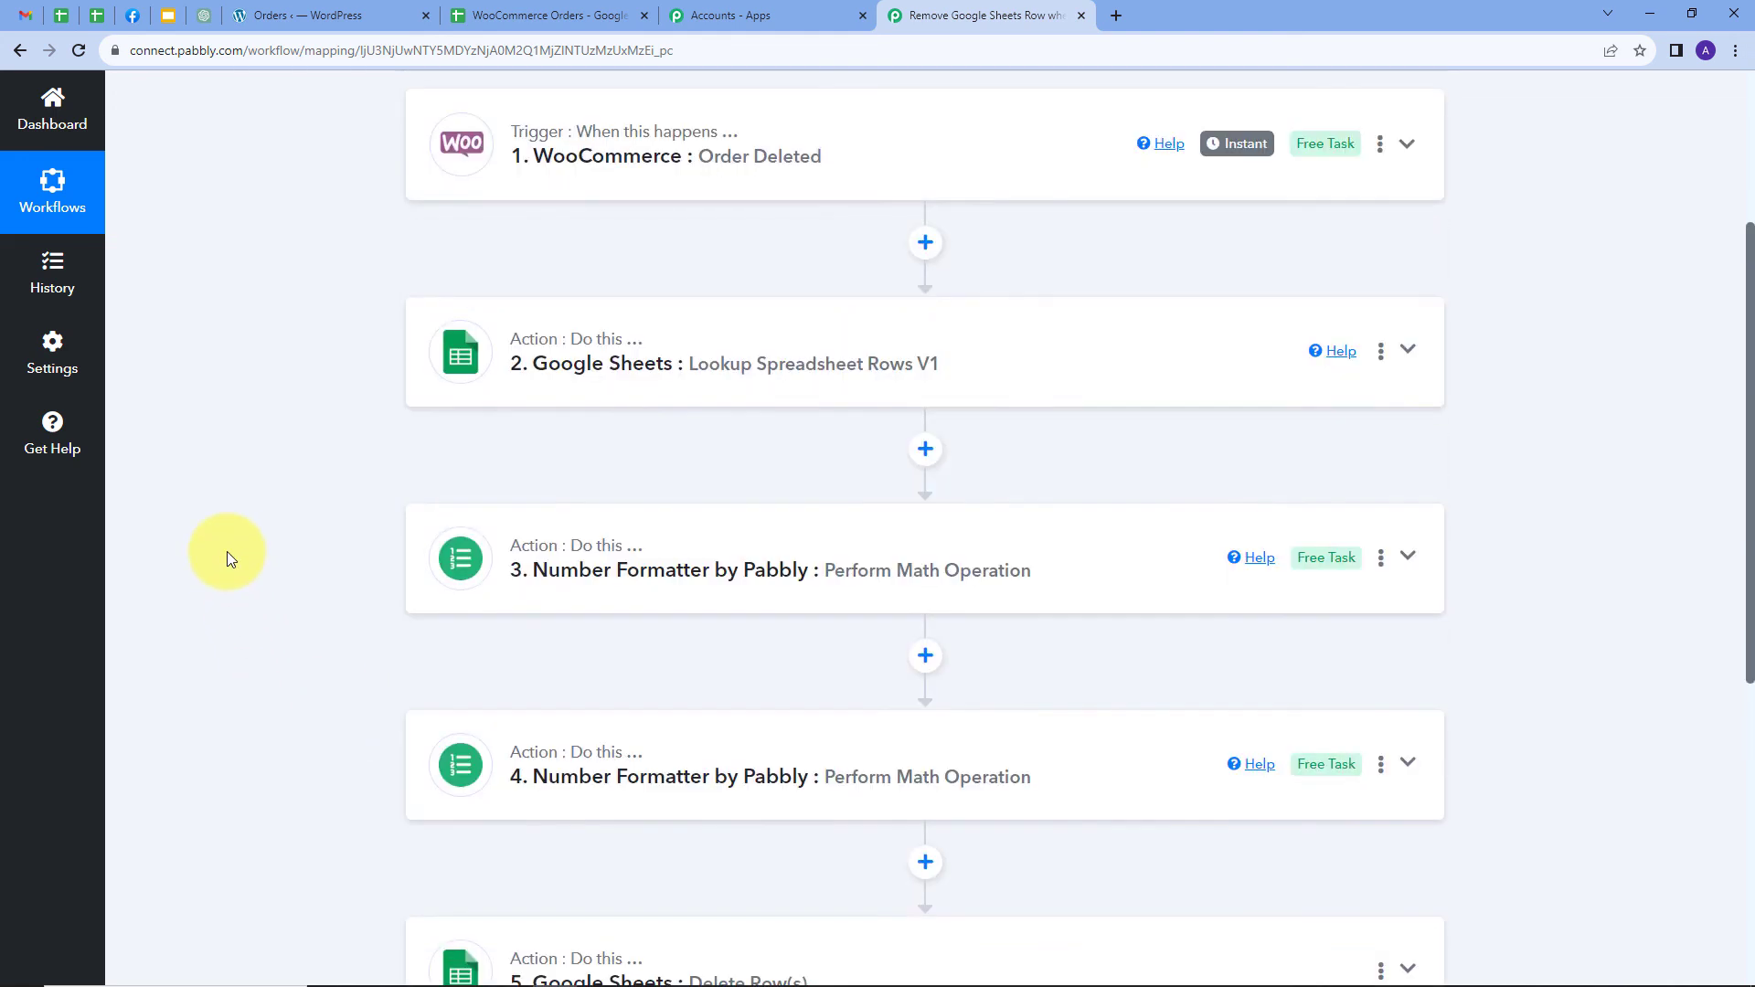